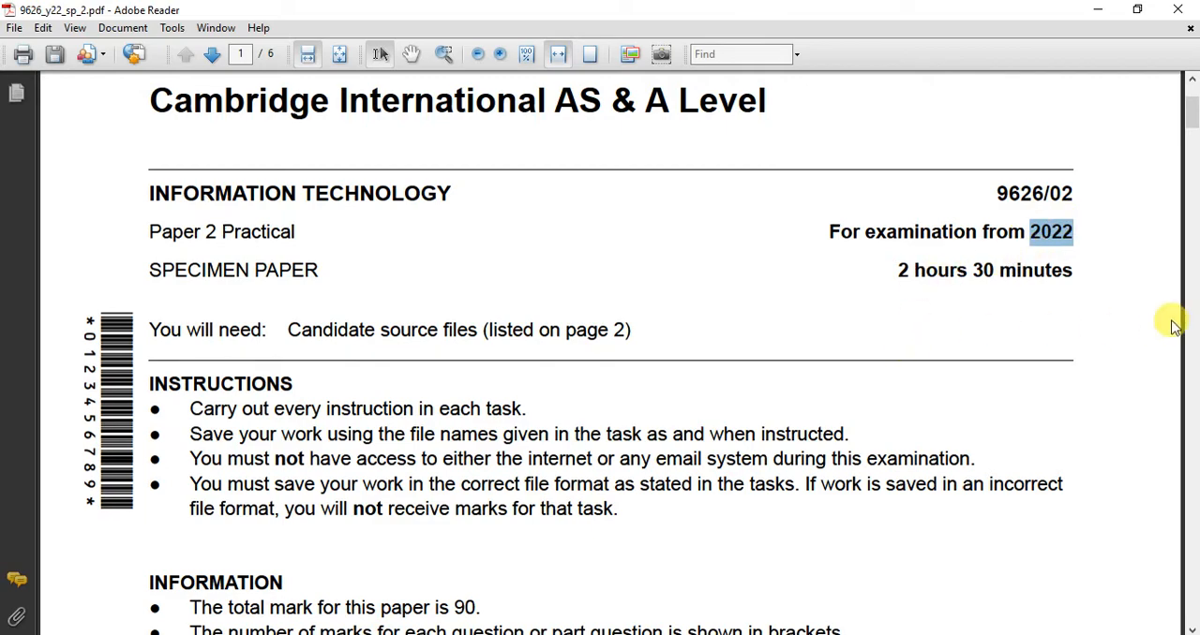
Copy the example file name bus_trips_ZZ999_9999 from page 4 of the exam paper.
{"action": "left_click_drag", "start_coordinate": [1186, 117], "coordinate": [1183, 374]}
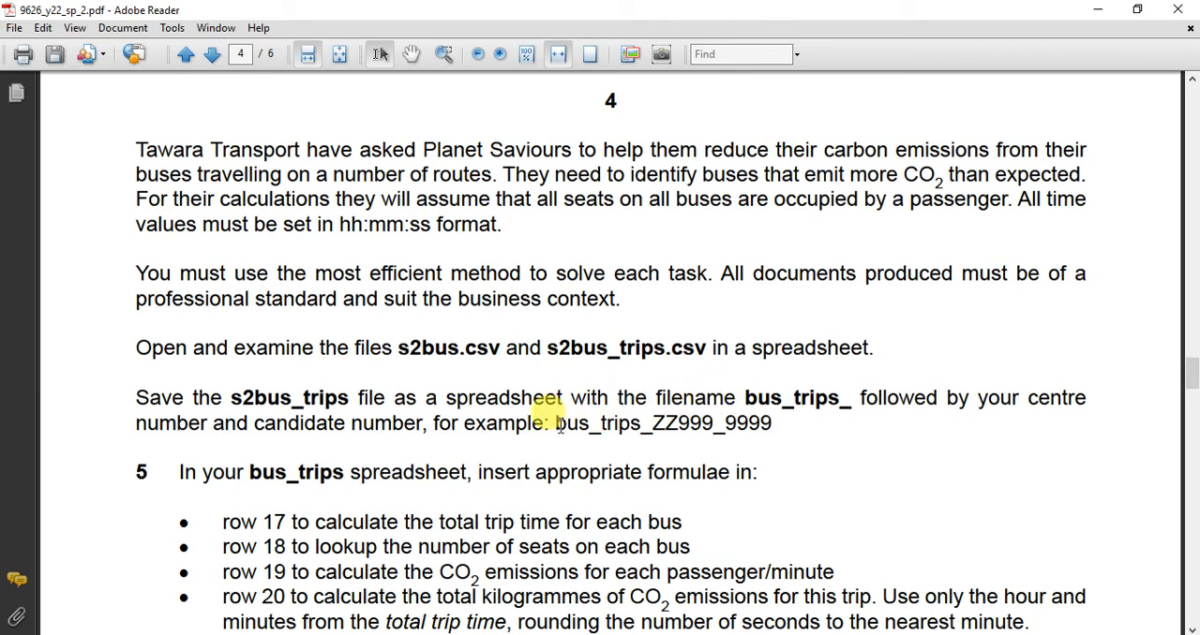
{"action": "left_click_drag", "start_coordinate": [557, 427], "coordinate": [773, 437]}
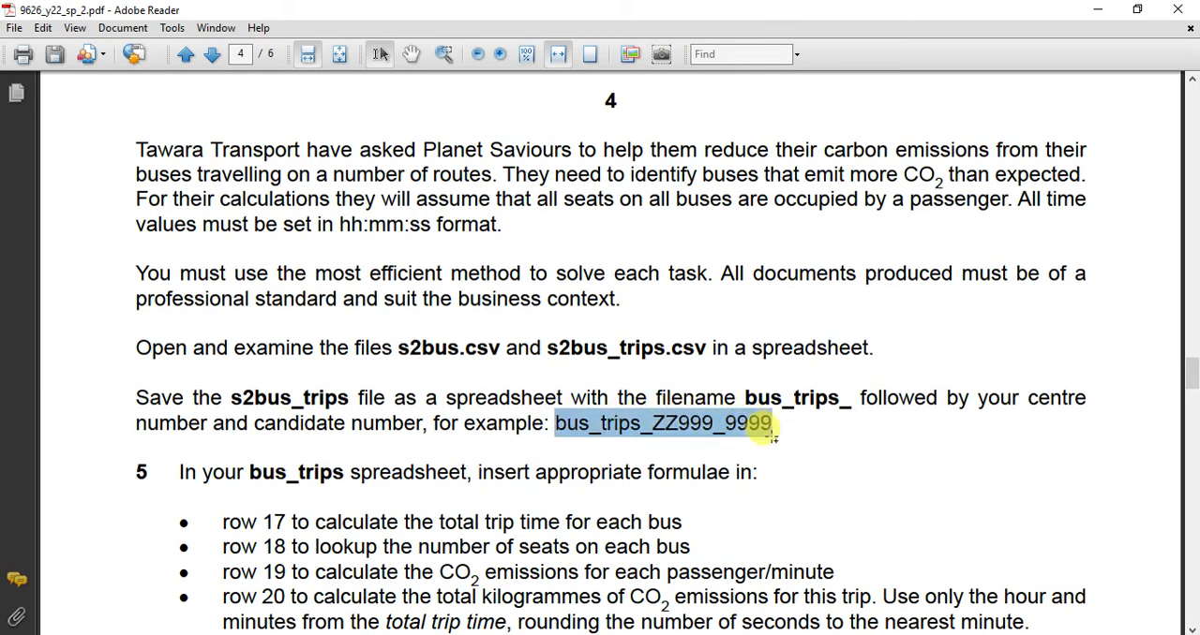
{"action": "right_click", "coordinate": [720, 433]}
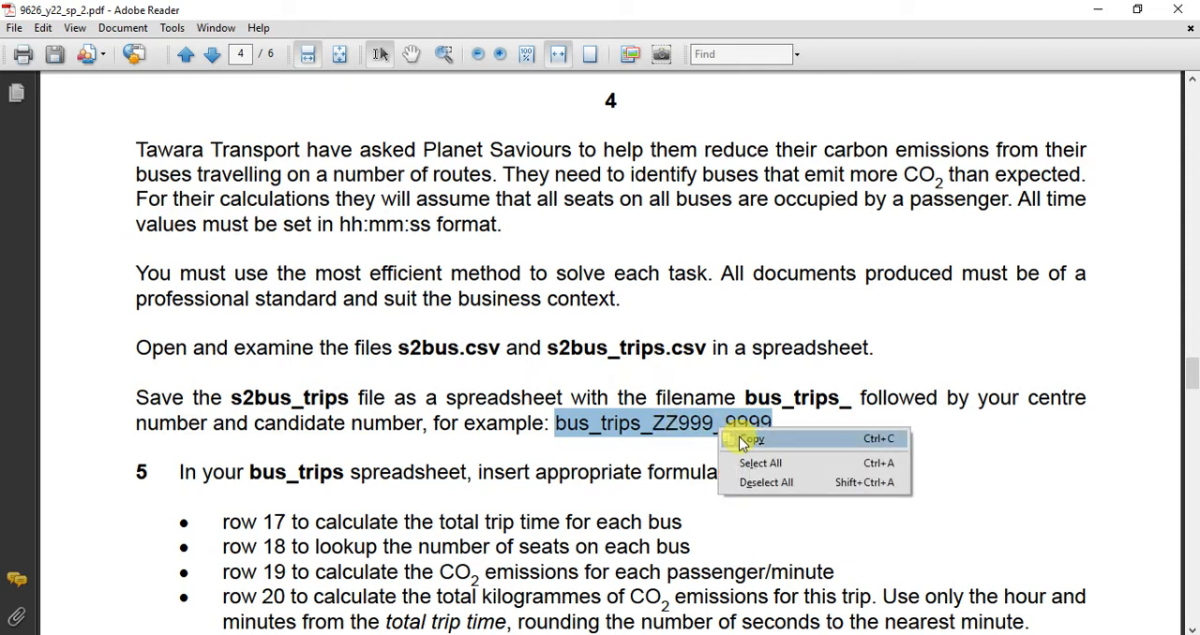
{"action": "left_click", "coordinate": [735, 441]}
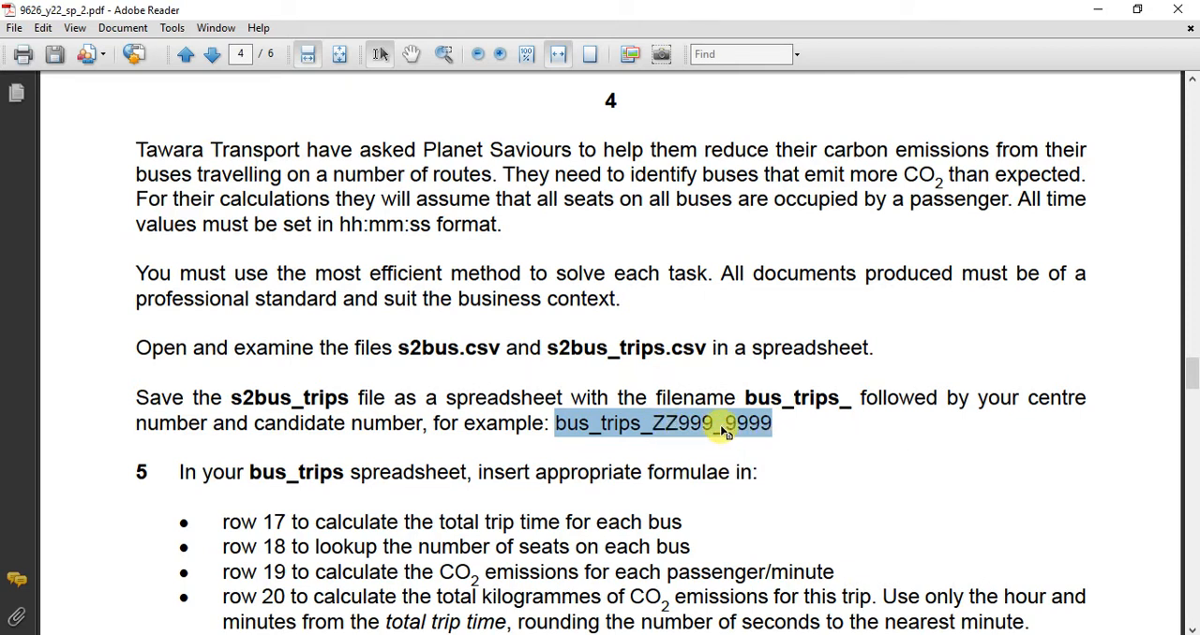
Switch to S2bus_trips.csv in Excel and save it as an Excel Workbook (*.xlsx) named with the copied bus_trips_ZZ999_9999.
{"action": "left_click", "coordinate": [753, 634]}
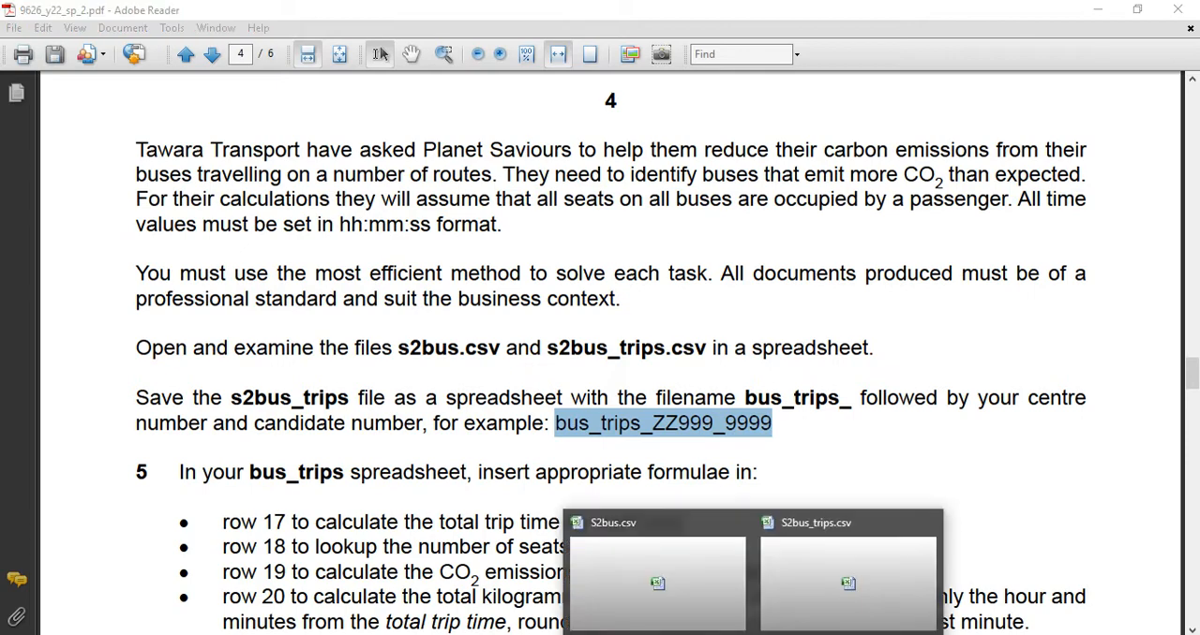
{"action": "left_click", "coordinate": [831, 610]}
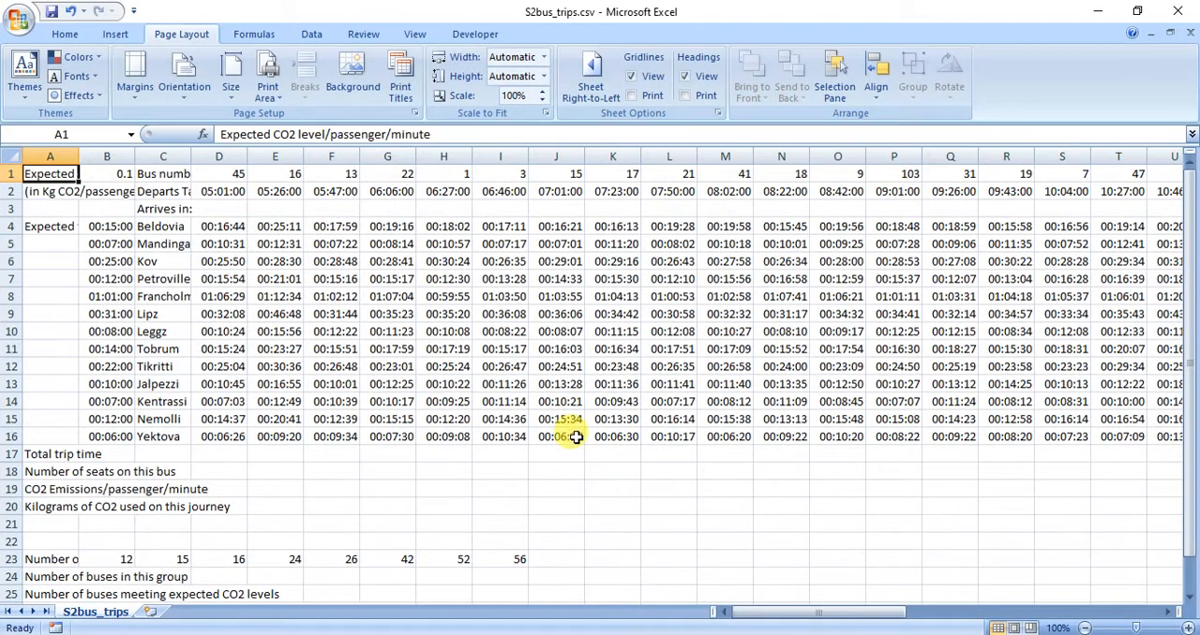
{"action": "left_click", "coordinate": [23, 19]}
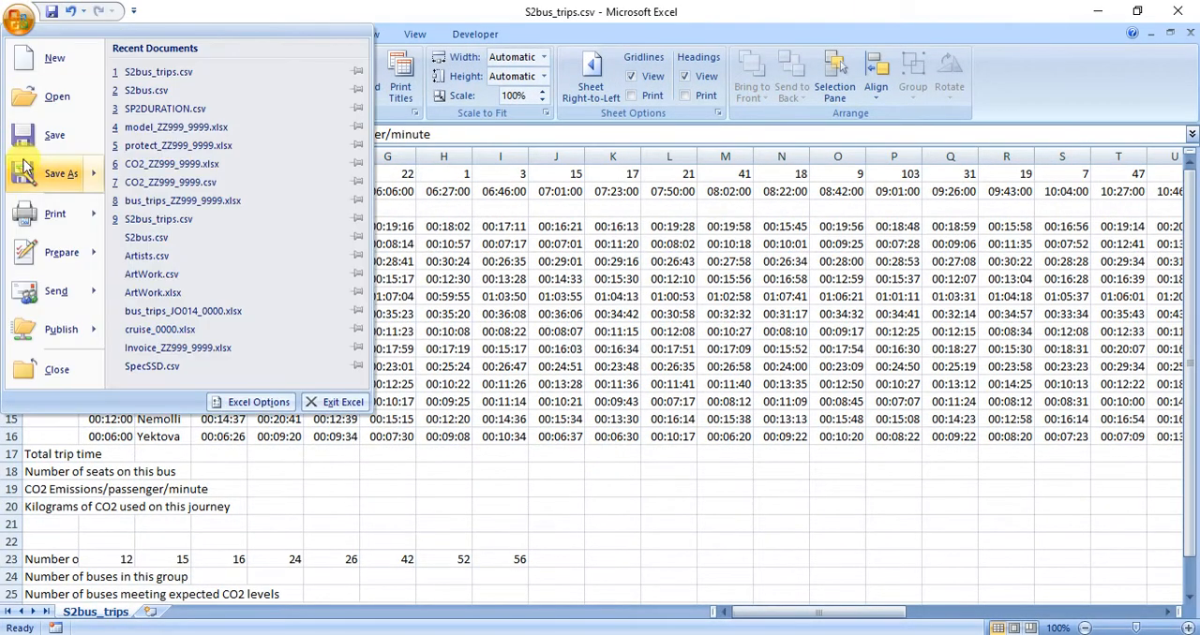
{"action": "left_click", "coordinate": [54, 185]}
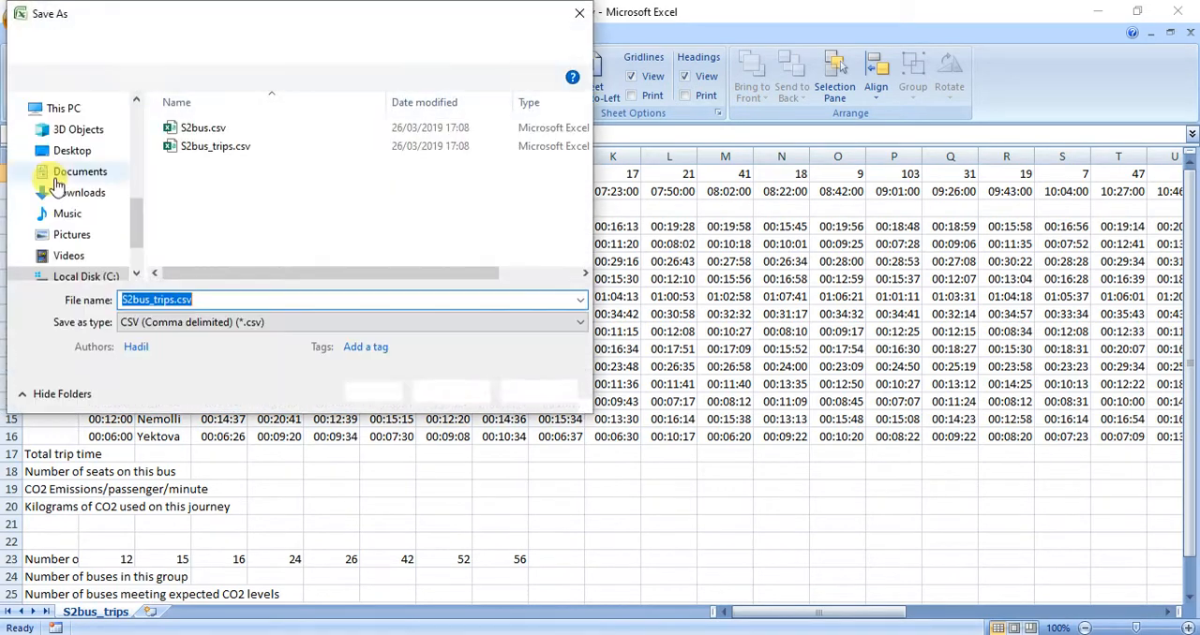
{"action": "left_click", "coordinate": [300, 322]}
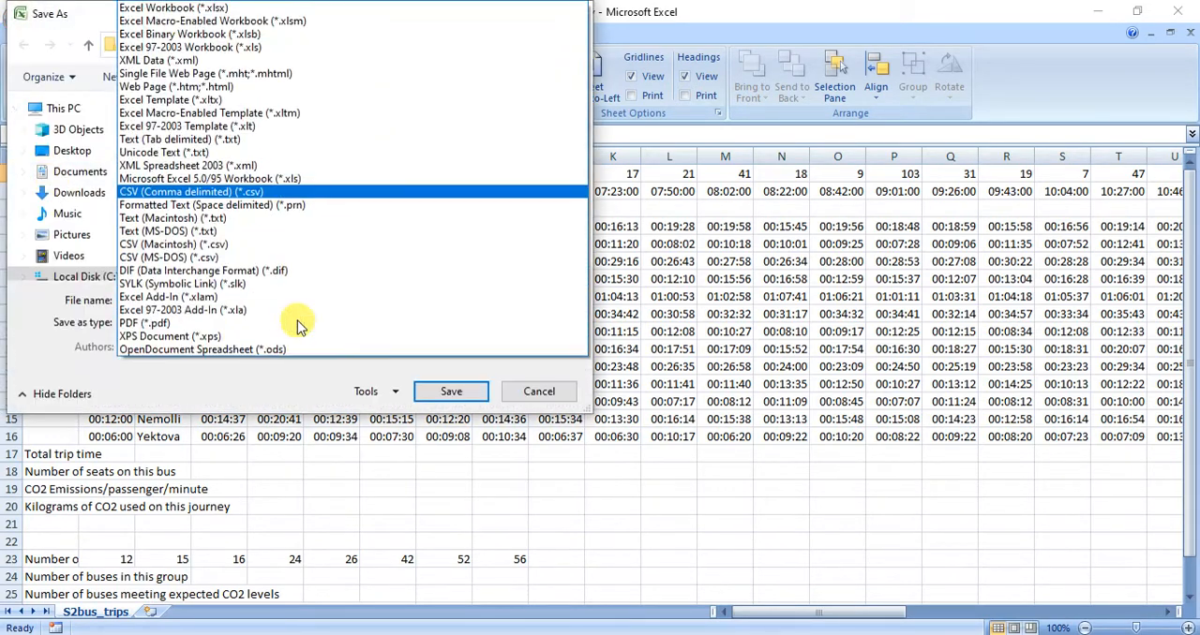
{"action": "left_click", "coordinate": [234, 10]}
{"action": "double_click", "coordinate": [196, 300]}
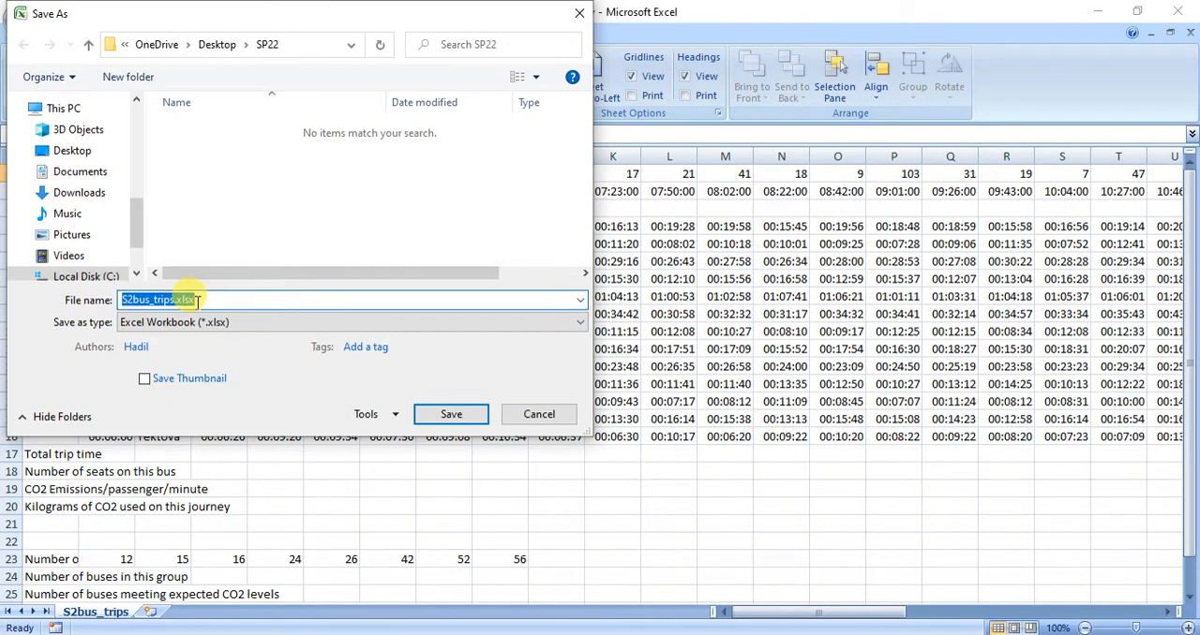
{"action": "key", "text": "ctrl+v"}
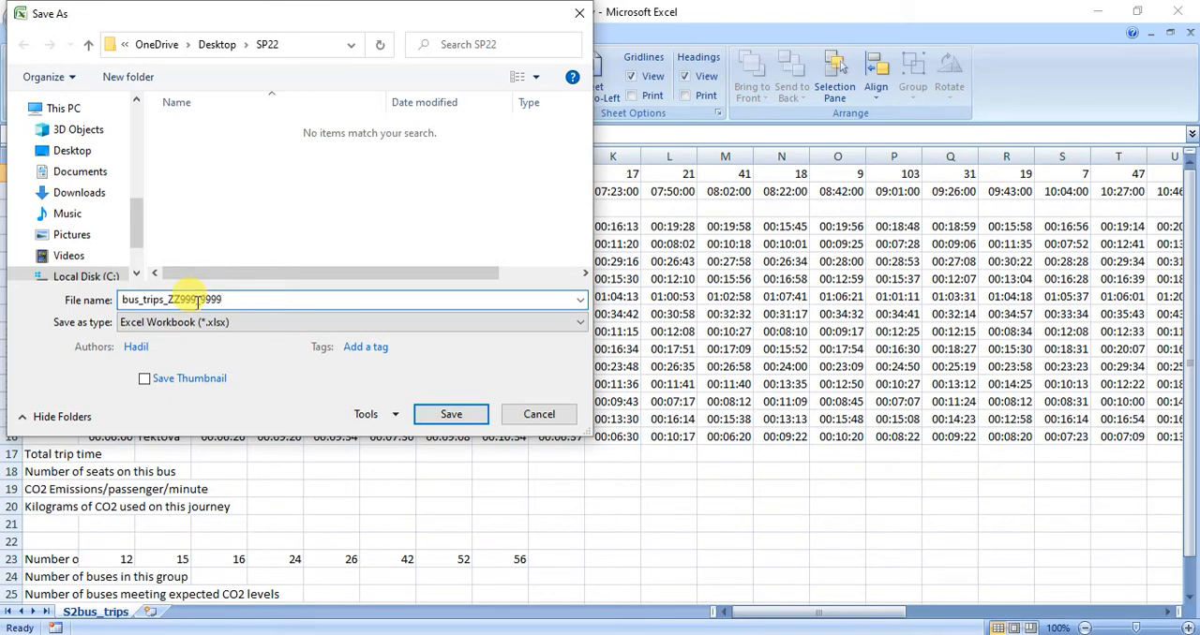
{"action": "left_click", "coordinate": [444, 414]}
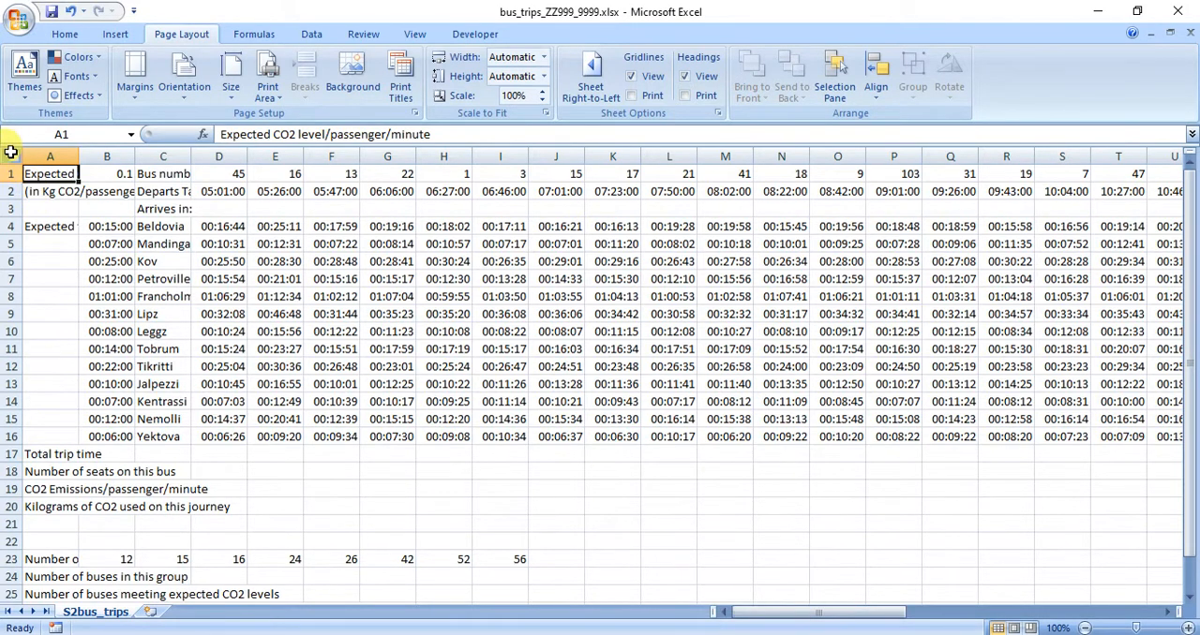
Widen columns A and C so the labels in the first rows, such as "Departs Tawara at:", fit completely.
{"action": "left_click_drag", "start_coordinate": [79, 157], "coordinate": [193, 158]}
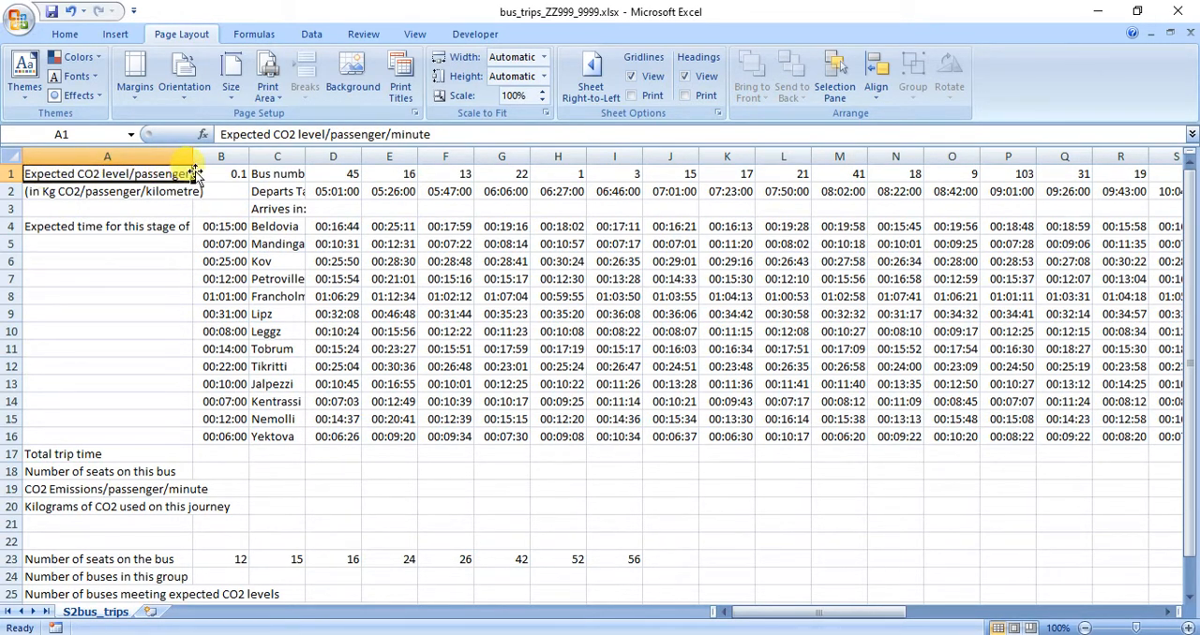
{"action": "left_click_drag", "start_coordinate": [192, 157], "coordinate": [257, 158]}
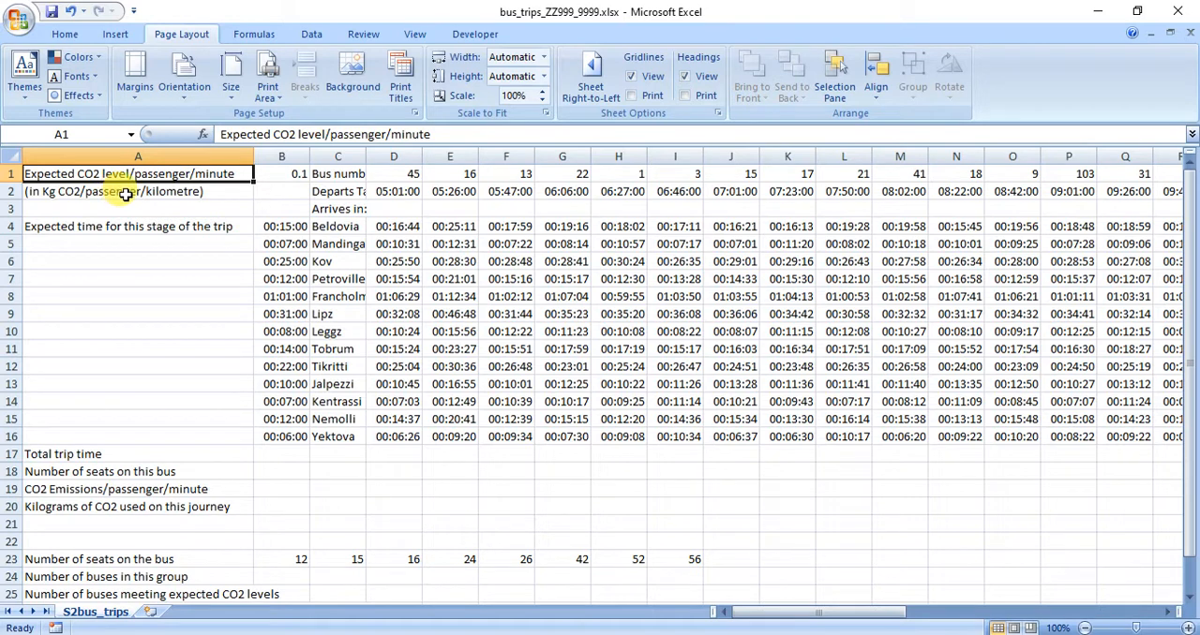
{"action": "left_click_drag", "start_coordinate": [179, 172], "coordinate": [151, 191]}
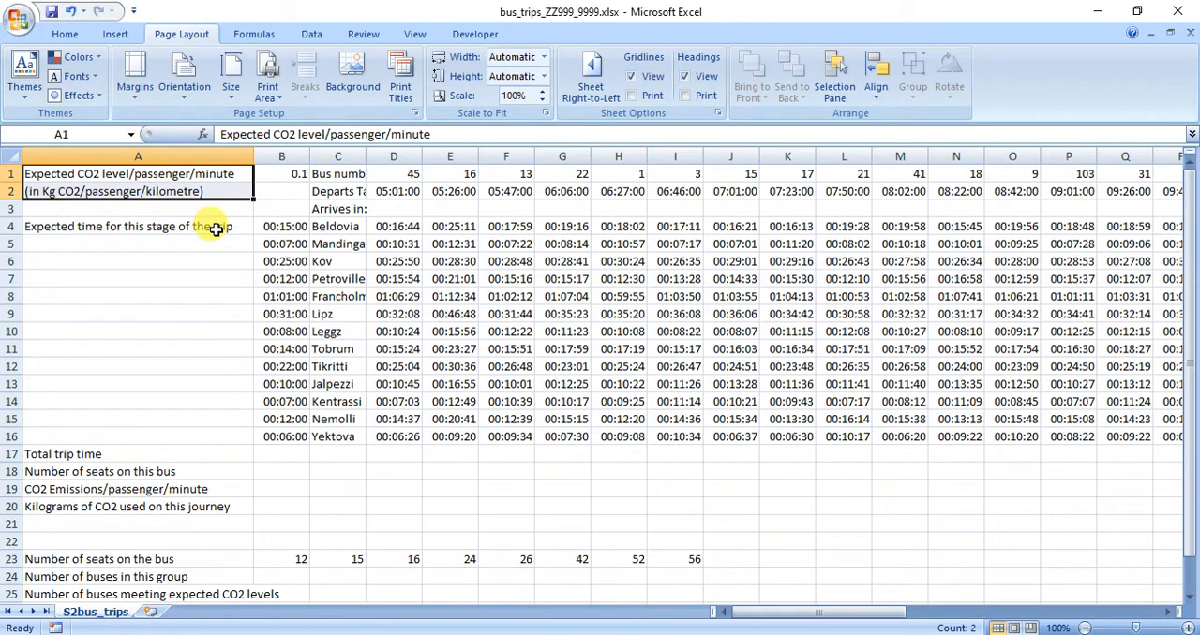
{"action": "left_click_drag", "start_coordinate": [285, 228], "coordinate": [290, 438]}
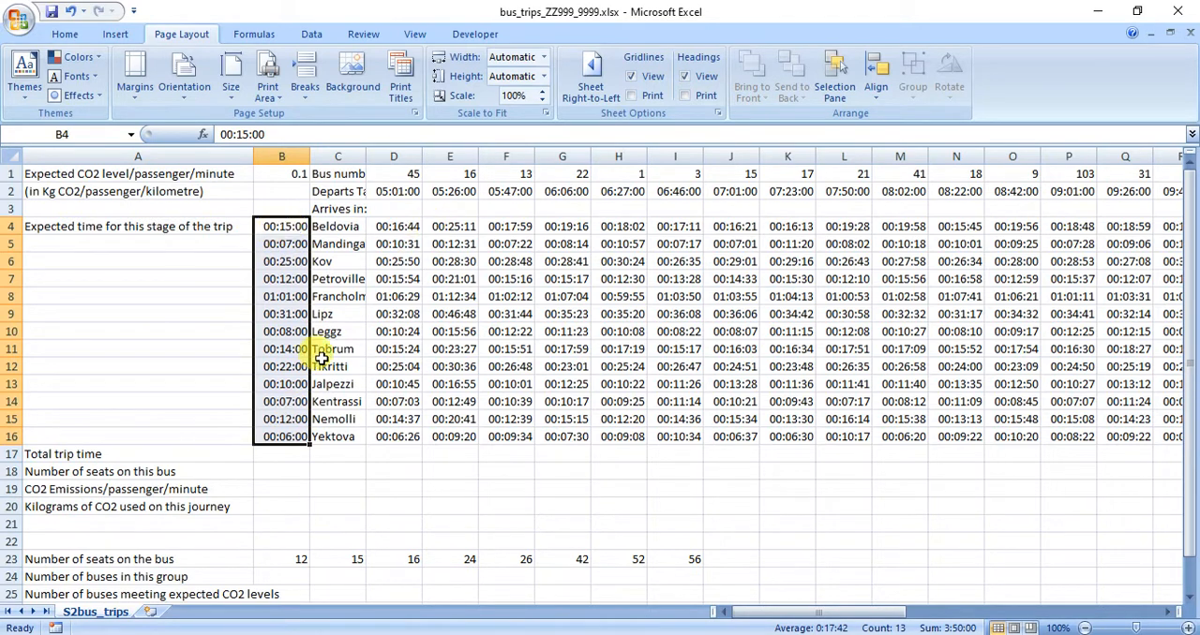
{"action": "left_click_drag", "start_coordinate": [365, 157], "coordinate": [678, 178]}
{"action": "left_click", "coordinate": [366, 177]}
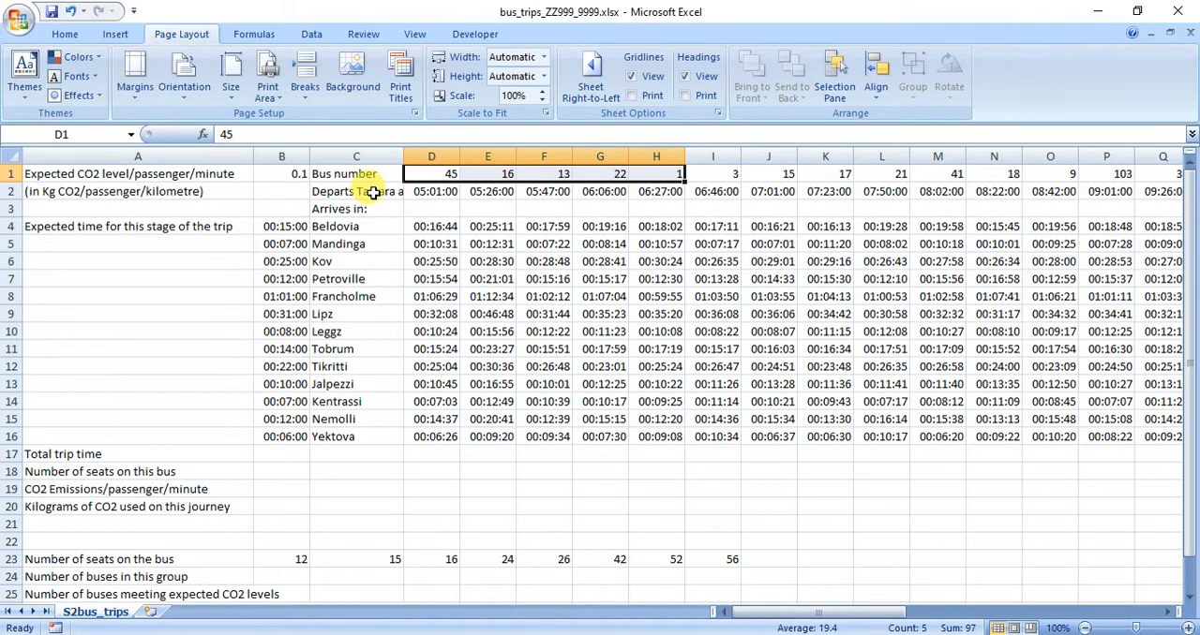
{"action": "mouse_move", "coordinate": [403, 157]}
{"action": "left_mouse_down"}
{"action": "mouse_move", "coordinate": [450, 156]}
{"action": "mouse_move", "coordinate": [422, 157]}
{"action": "left_mouse_up"}
Examine the departure times, destinations, stage times and the empty calculation rows down to row 20 of the bus trips sheet.
{"action": "left_click_drag", "start_coordinate": [388, 192], "coordinate": [740, 192]}
{"action": "left_click_drag", "start_coordinate": [436, 210], "coordinate": [645, 205]}
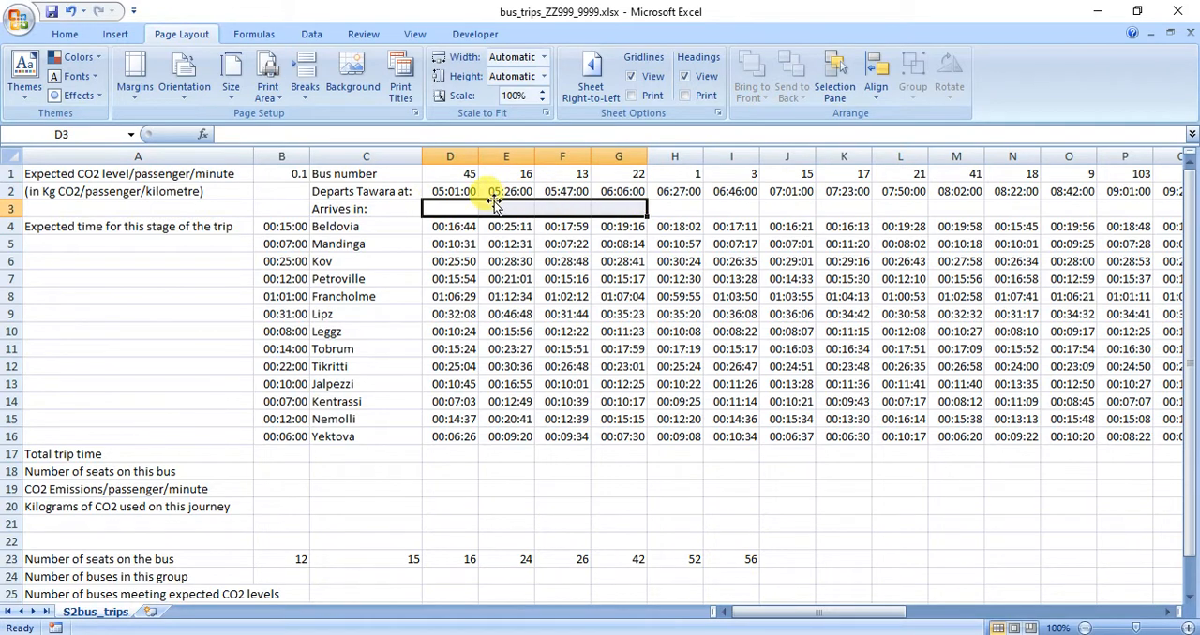
{"action": "left_click_drag", "start_coordinate": [392, 226], "coordinate": [390, 429]}
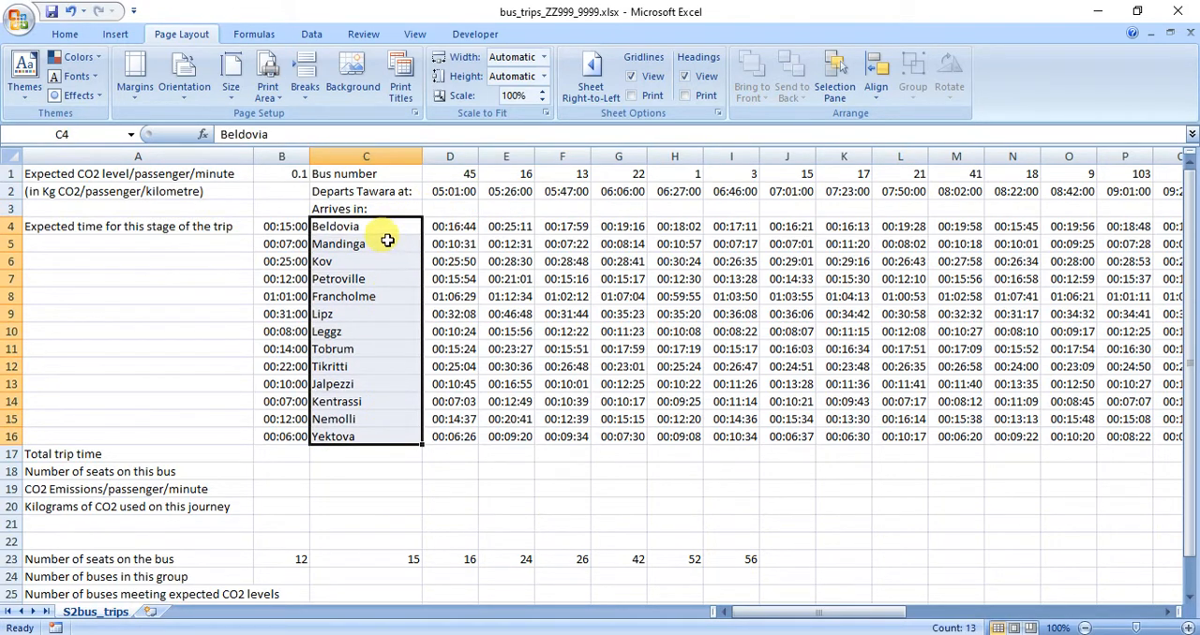
{"action": "left_click_drag", "start_coordinate": [450, 226], "coordinate": [1085, 373]}
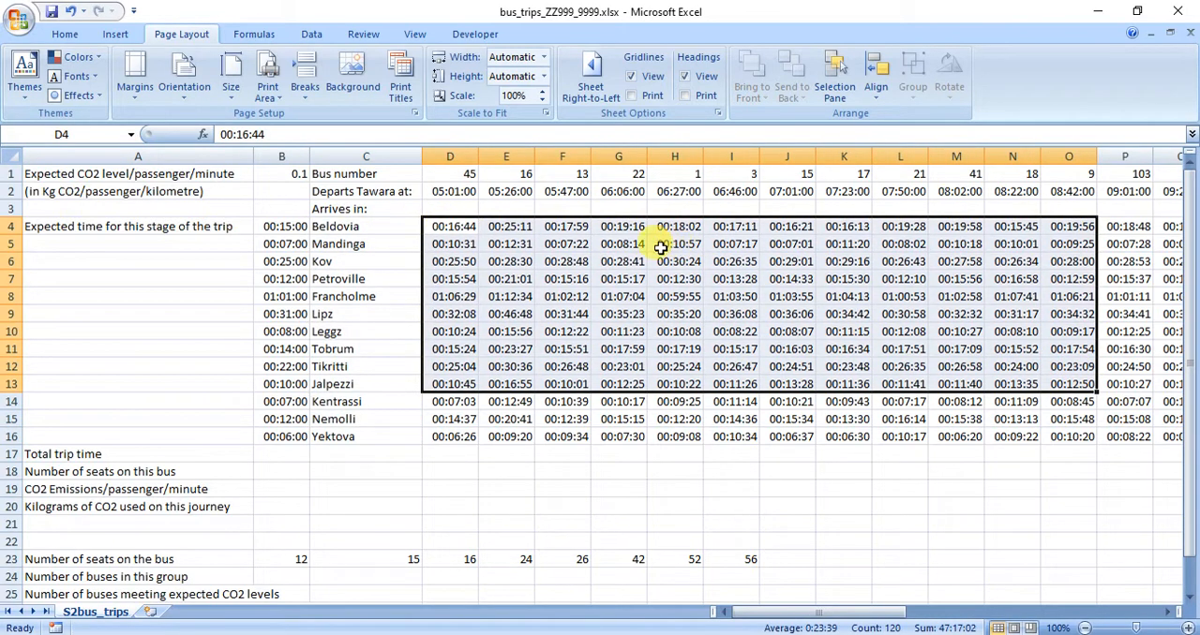
{"action": "left_click", "coordinate": [440, 230]}
{"action": "left_click", "coordinate": [448, 241]}
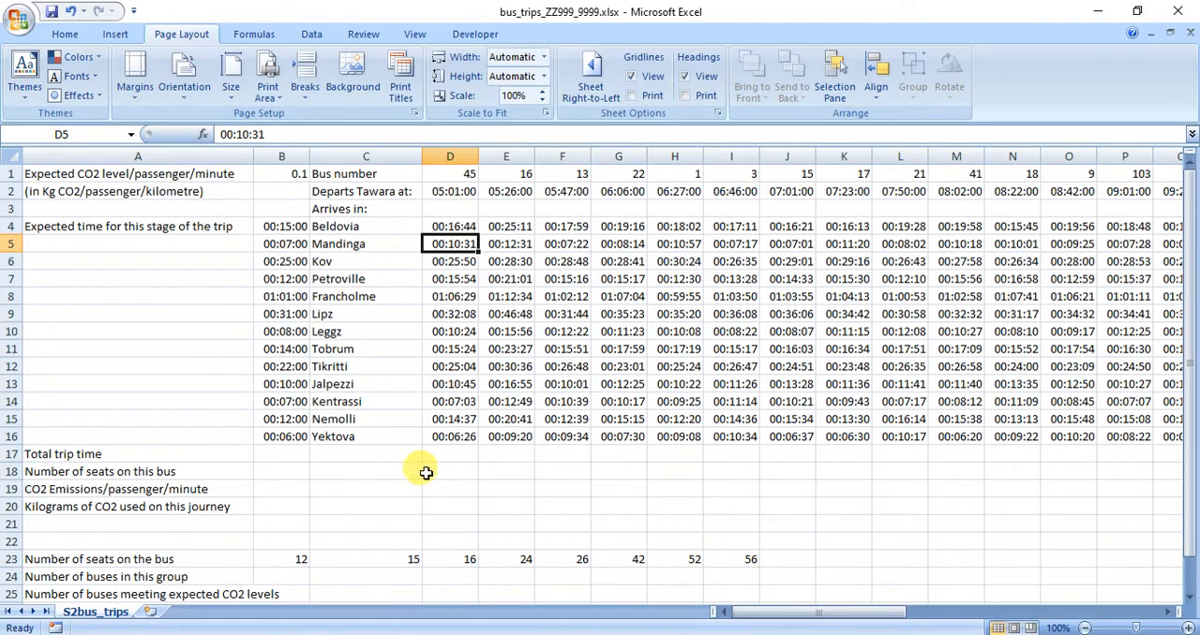
{"action": "left_click", "coordinate": [344, 485]}
{"action": "left_click_drag", "start_coordinate": [344, 485], "coordinate": [797, 487]}
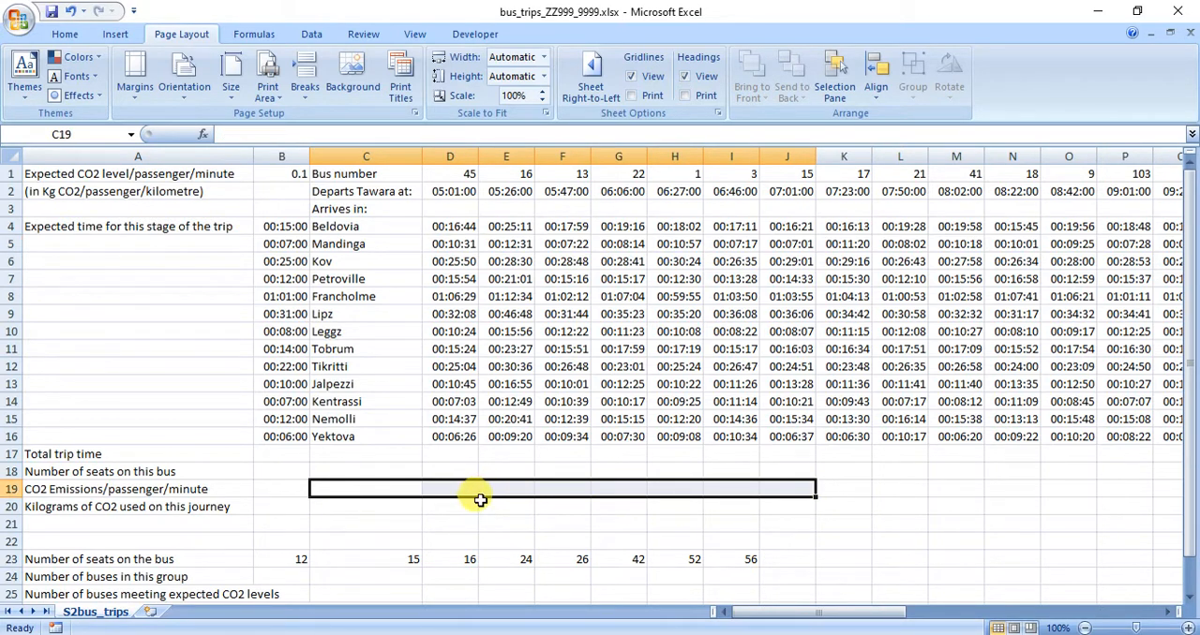
{"action": "left_click_drag", "start_coordinate": [349, 509], "coordinate": [749, 507]}
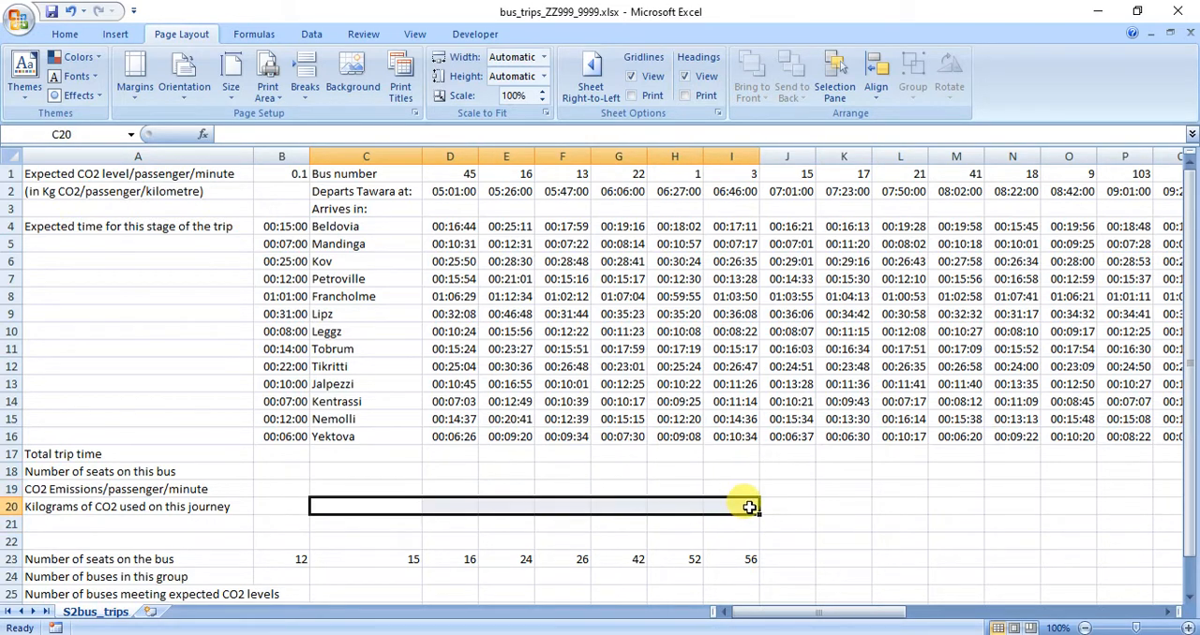
Review the summary rows 23 to 26 and widen column A to fit the full percentage label in row 26.
{"action": "scroll", "coordinate": [445, 279], "scroll_direction": "down", "scroll_amount": 5}
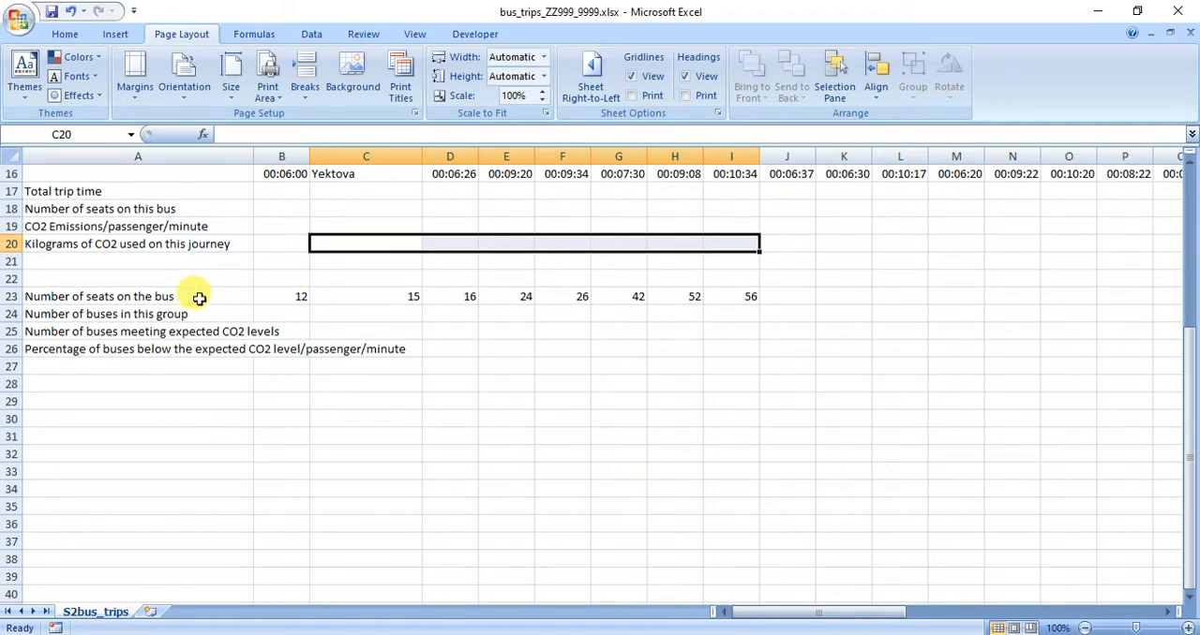
{"action": "left_click_drag", "start_coordinate": [298, 298], "coordinate": [737, 297]}
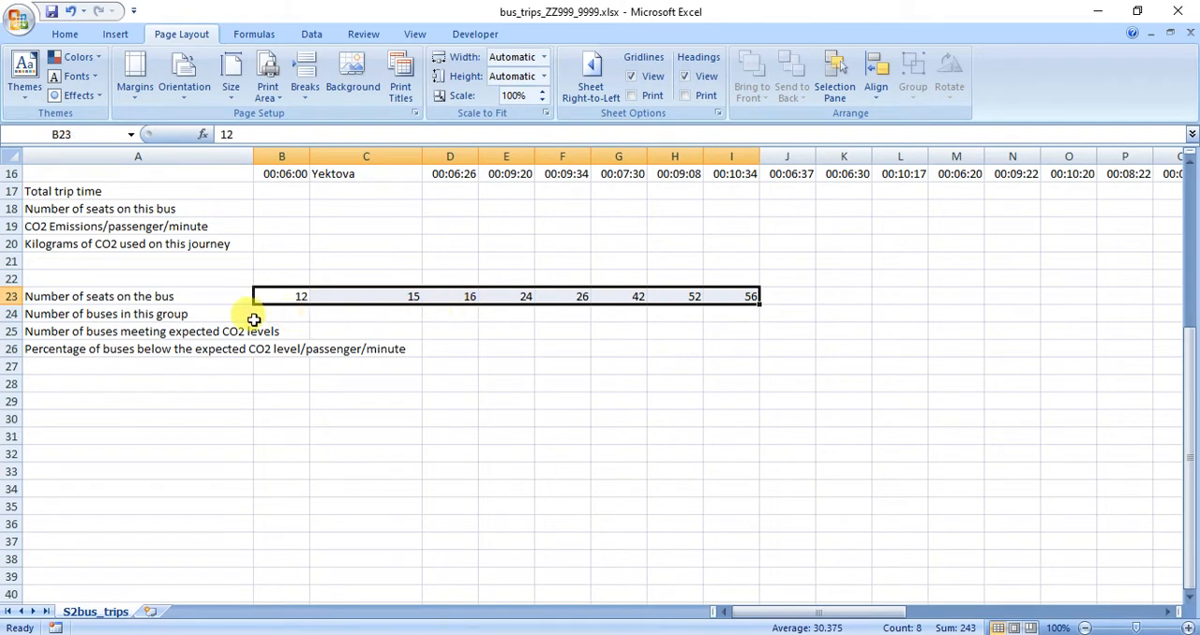
{"action": "left_click_drag", "start_coordinate": [249, 321], "coordinate": [731, 370]}
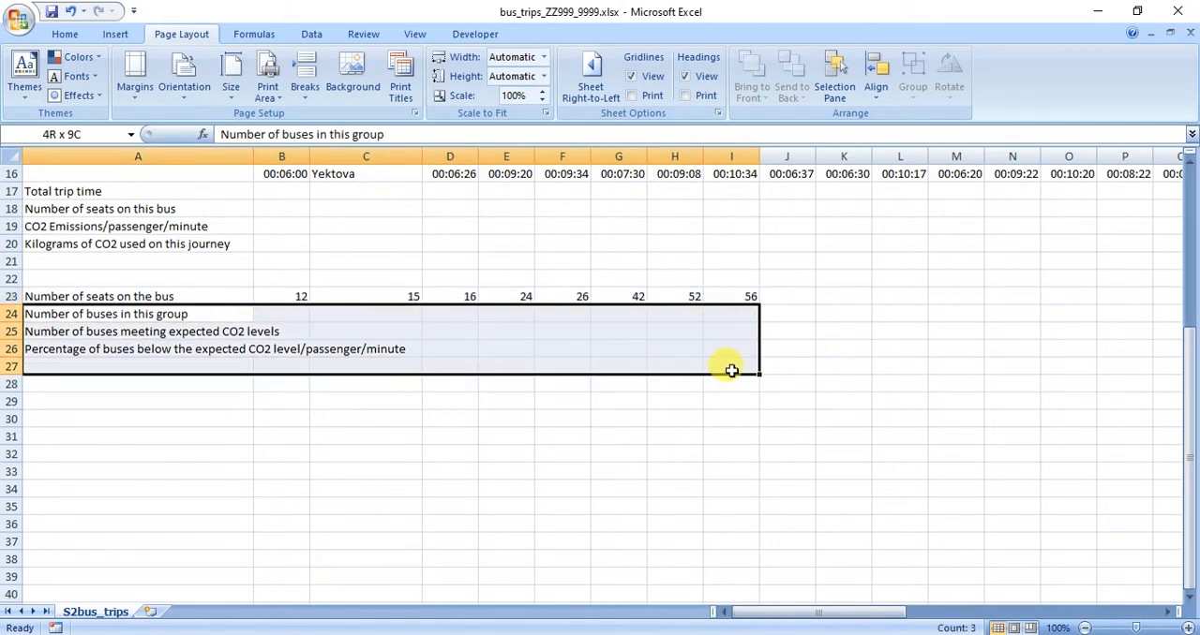
{"action": "left_click_drag", "start_coordinate": [253, 156], "coordinate": [409, 157]}
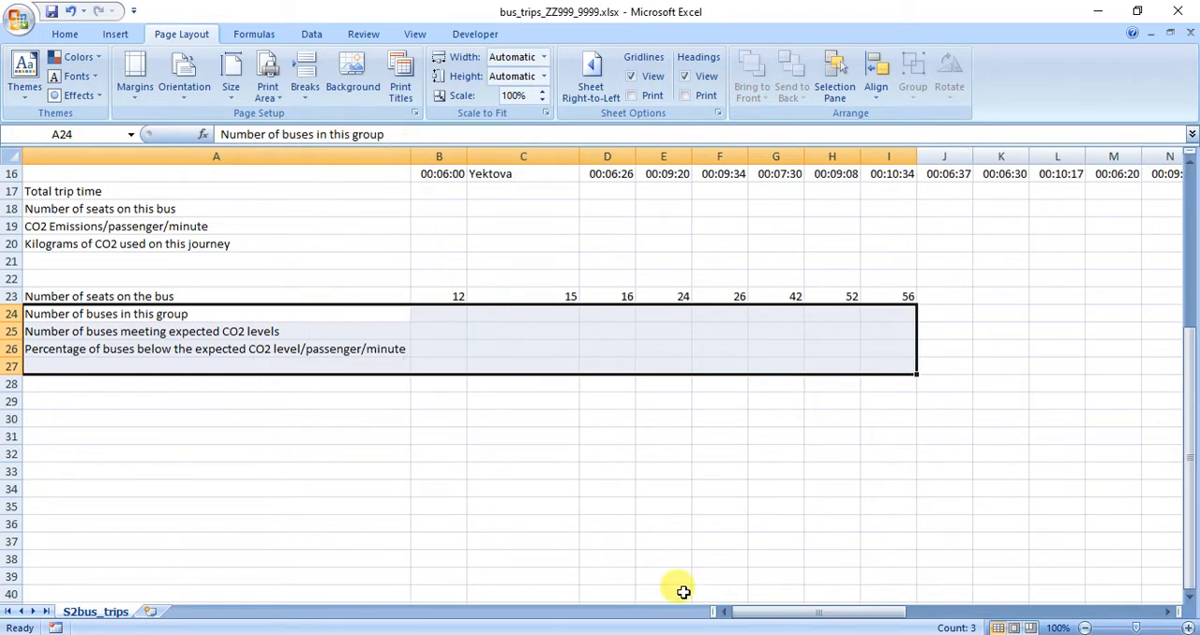
Switch to the S2bus.csv workbook and autofit all its columns to their contents.
{"action": "left_click_drag", "start_coordinate": [799, 618], "coordinate": [731, 614]}
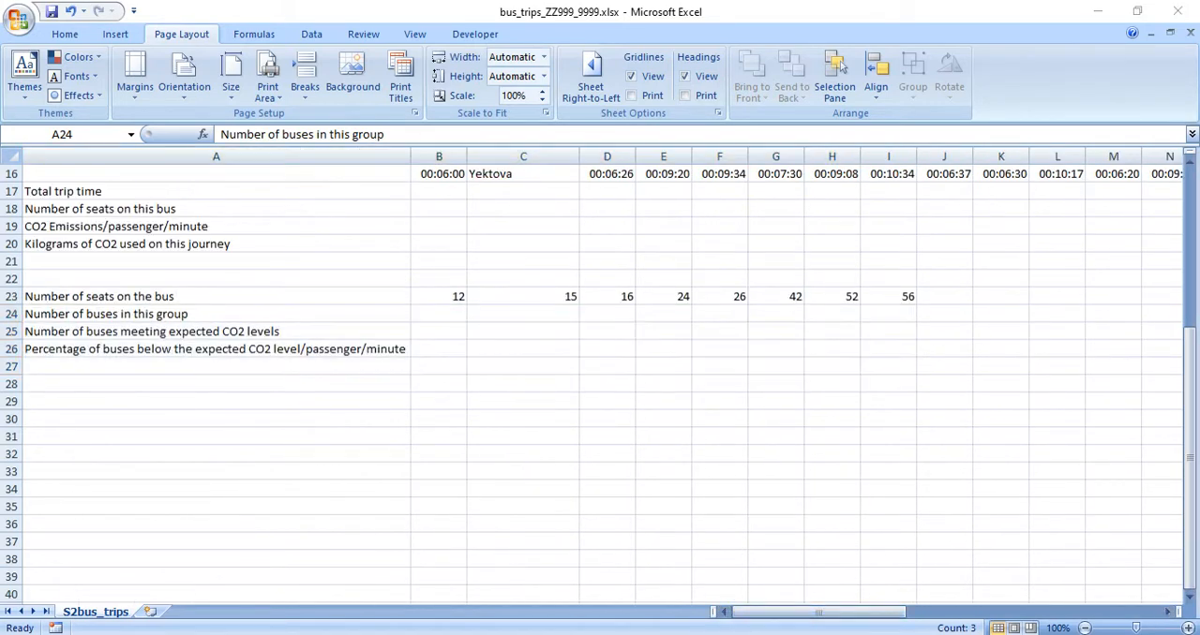
{"action": "left_click", "coordinate": [678, 576]}
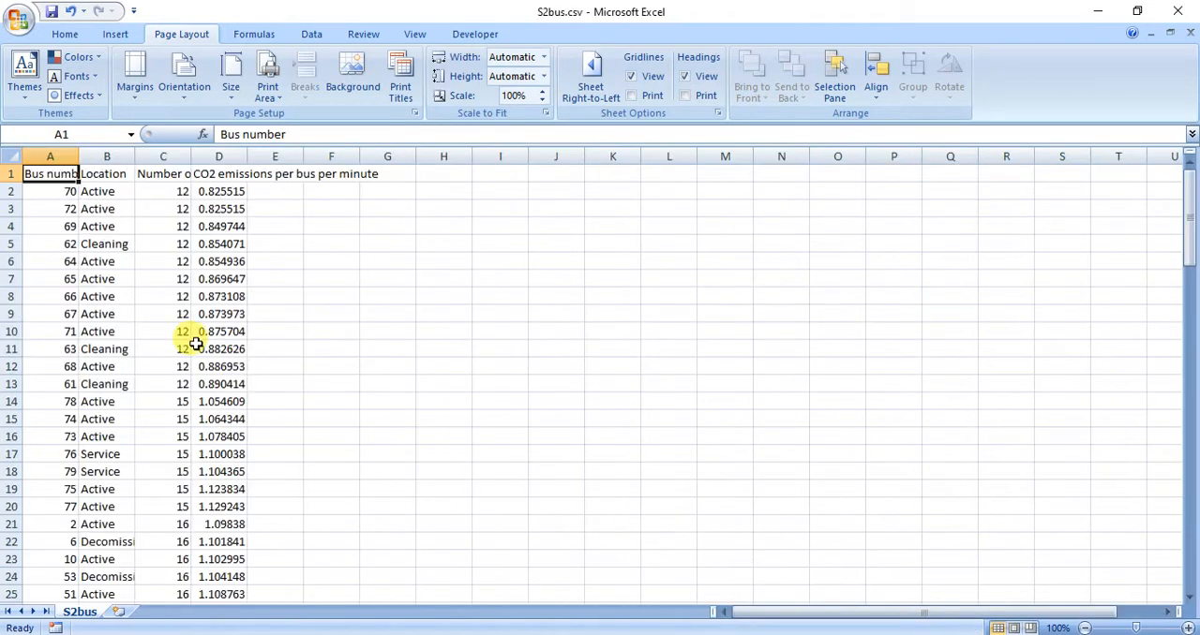
{"action": "left_click", "coordinate": [11, 155]}
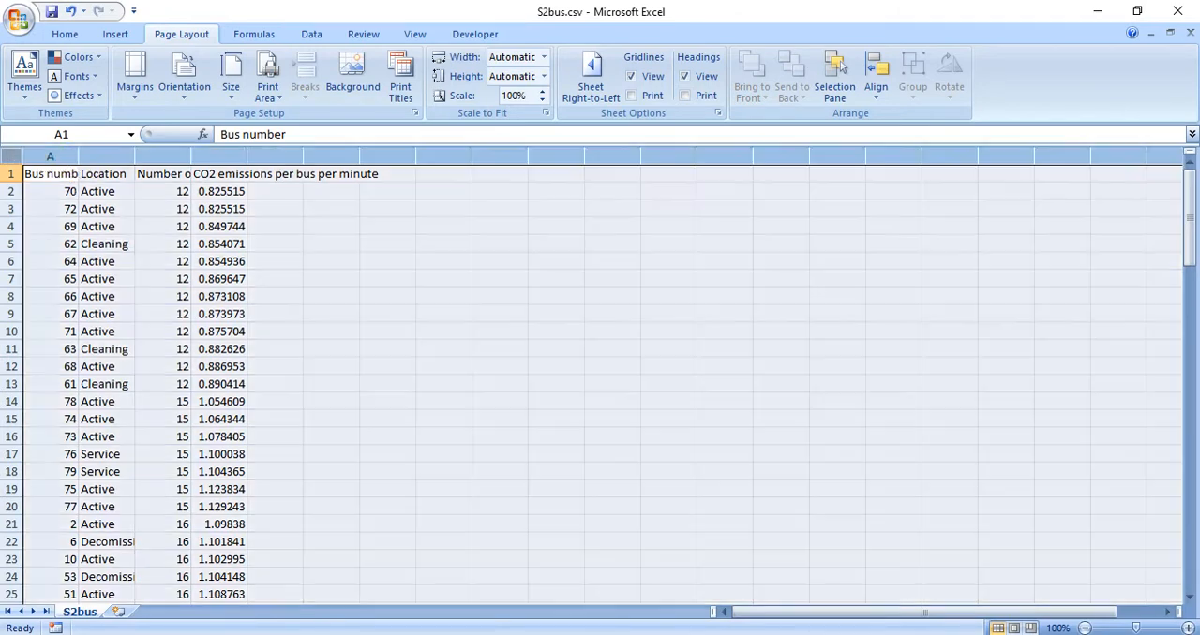
{"action": "double_click", "coordinate": [80, 155]}
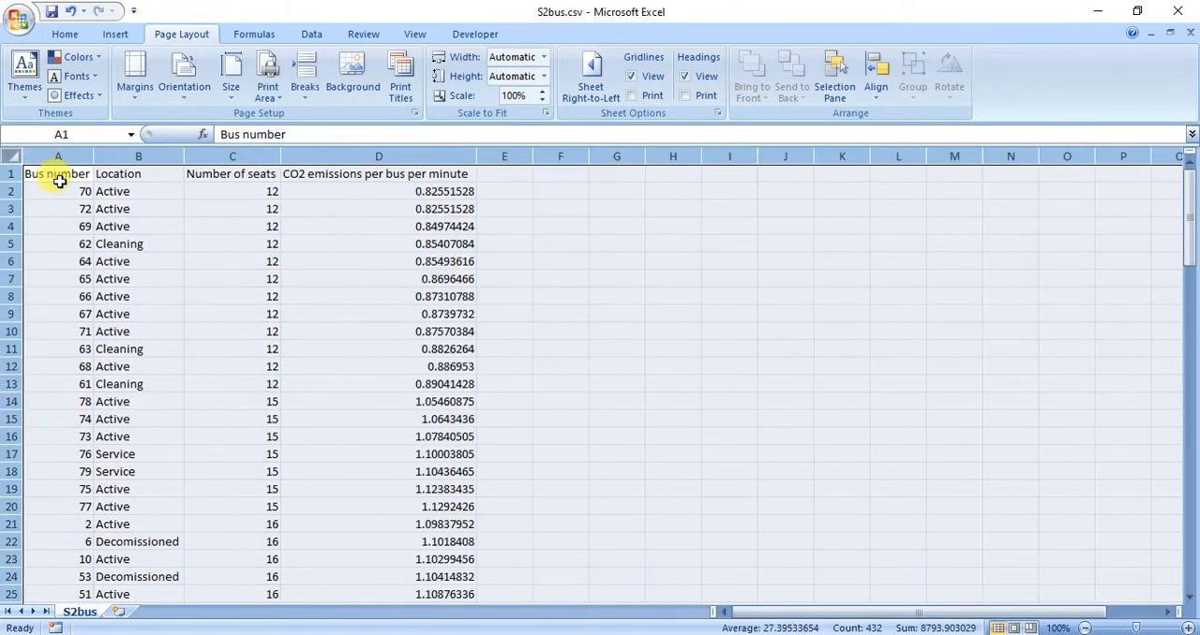
Examine the bus number, location, number of seats and CO2 emissions per bus per minute columns.
{"action": "left_click", "coordinate": [54, 191]}
{"action": "left_click_drag", "start_coordinate": [54, 191], "coordinate": [80, 367]}
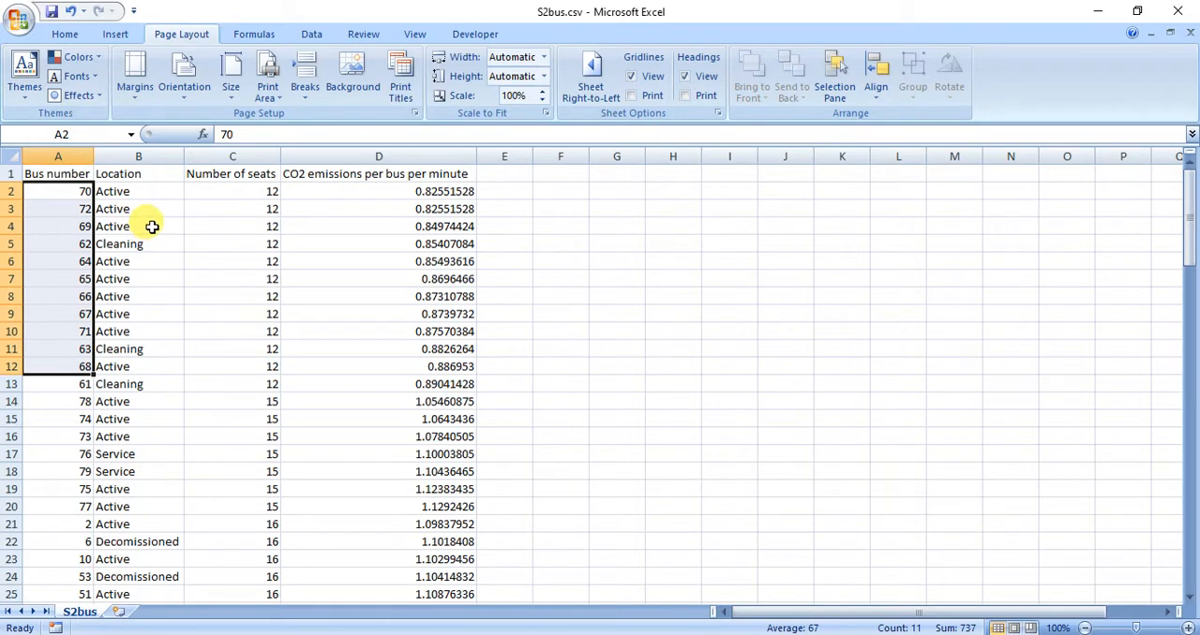
{"action": "left_click_drag", "start_coordinate": [153, 226], "coordinate": [161, 380]}
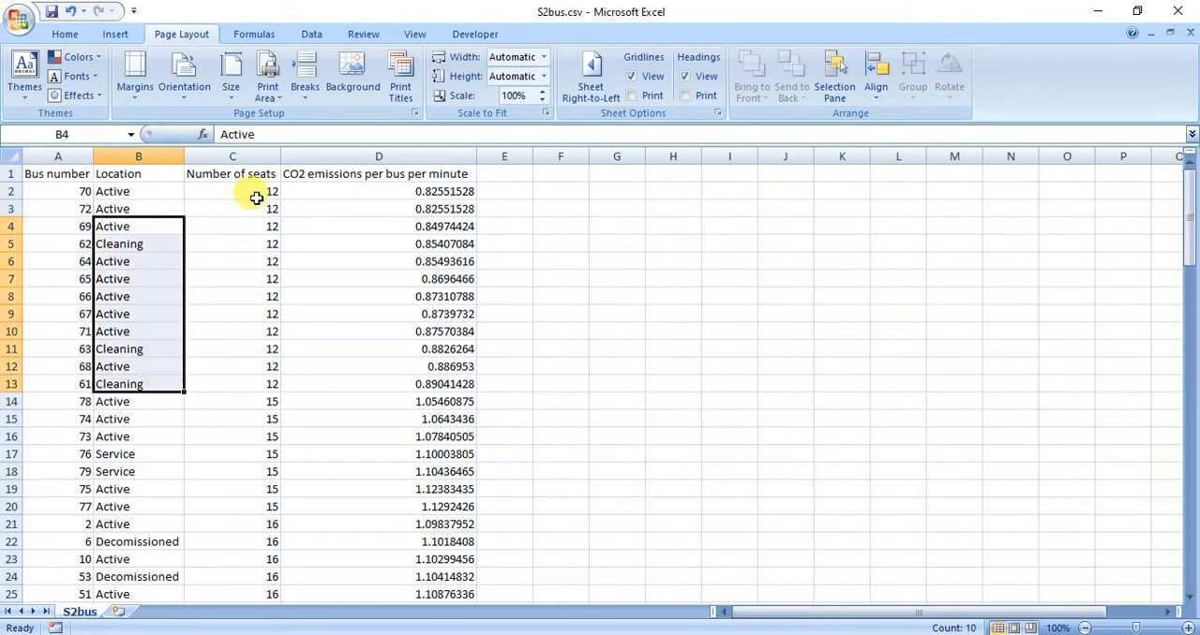
{"action": "left_click_drag", "start_coordinate": [256, 197], "coordinate": [249, 332]}
{"action": "left_click_drag", "start_coordinate": [334, 192], "coordinate": [334, 364]}
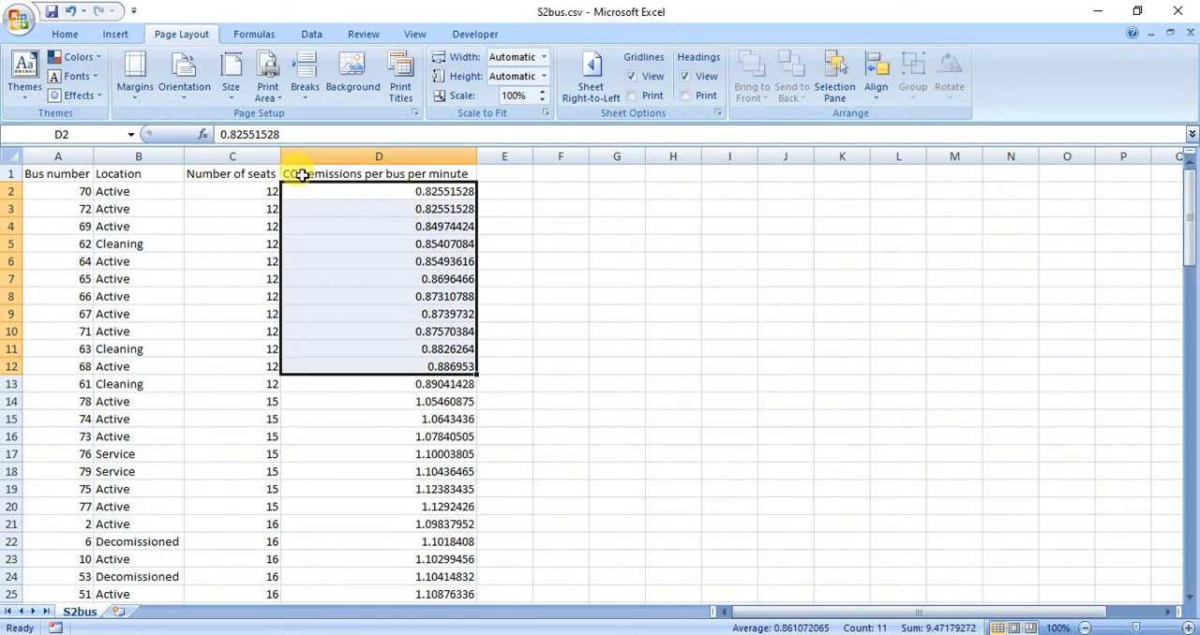
{"action": "left_click", "coordinate": [417, 197]}
{"action": "left_click", "coordinate": [236, 212]}
{"action": "left_click", "coordinate": [240, 298]}
{"action": "left_click", "coordinate": [331, 316]}
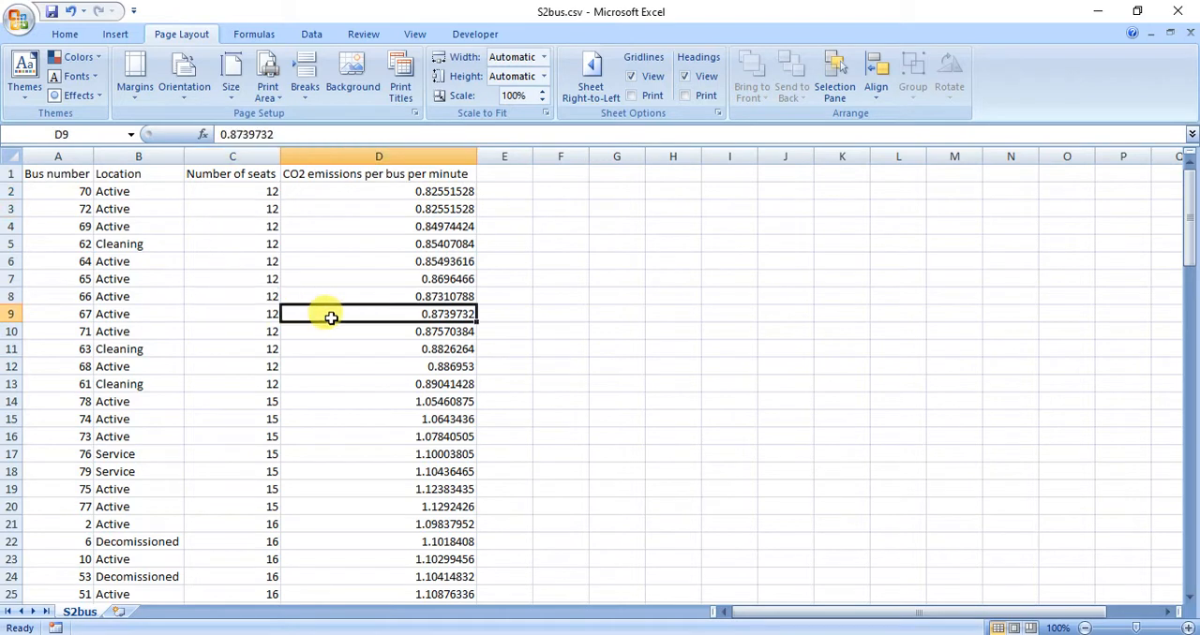
Read the row 17 to 20 formula requirements of question 5 in the specimen paper PDF and return to the bus_trips_ZZ999_9999.xlsx workbook.
{"action": "left_click_drag", "start_coordinate": [66, 193], "coordinate": [76, 310]}
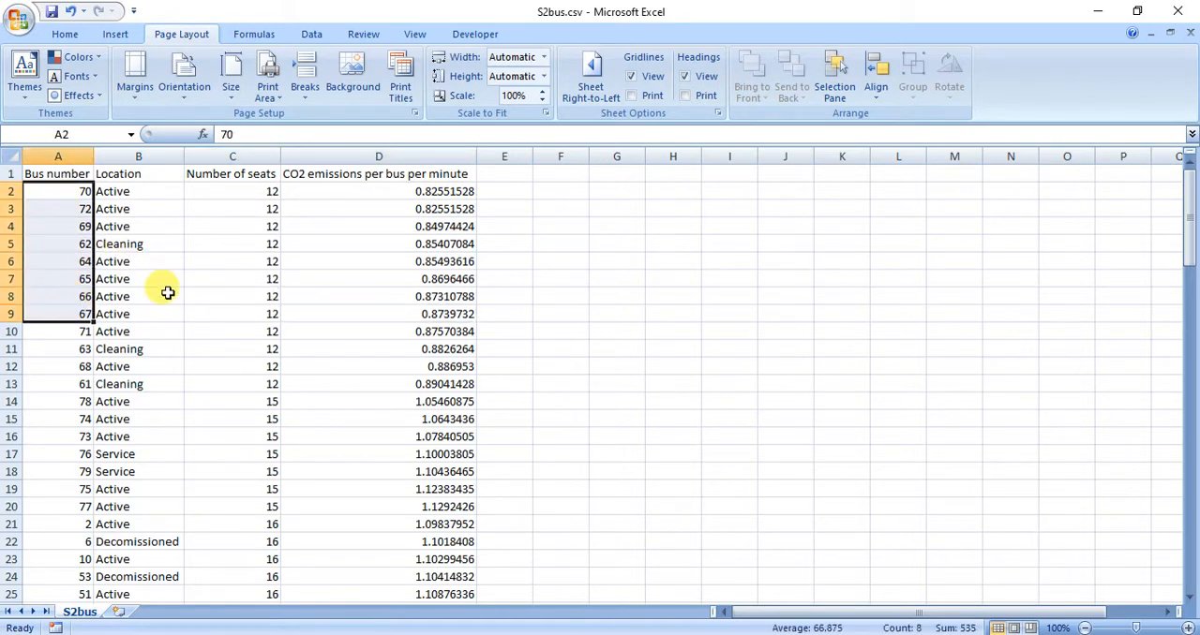
{"action": "left_click", "coordinate": [761, 634]}
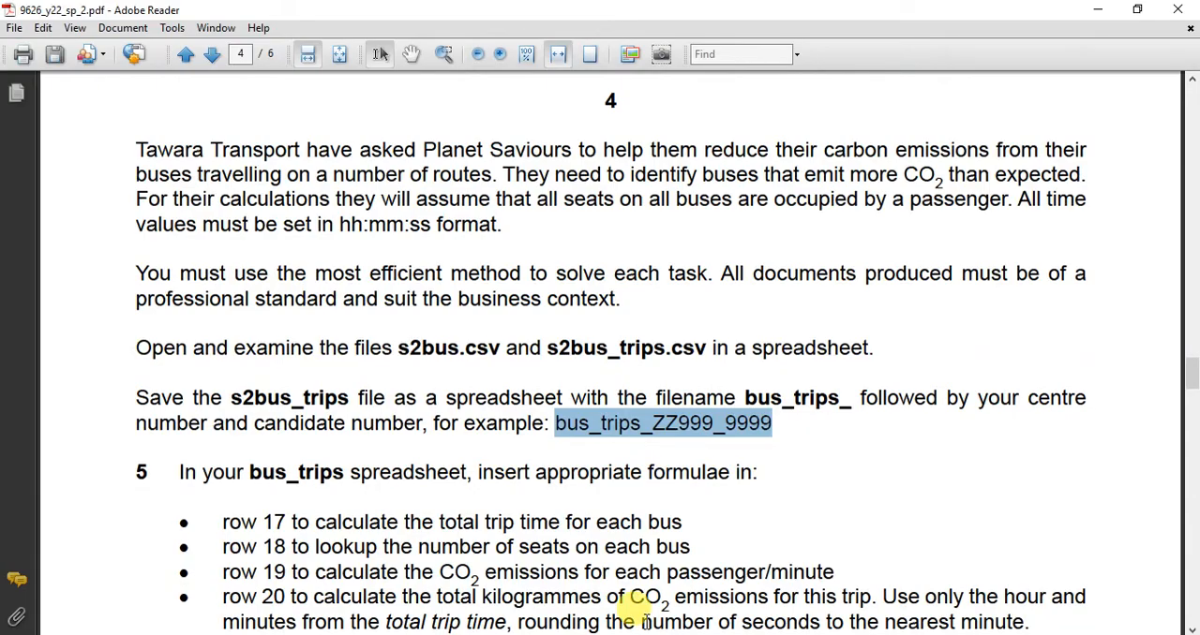
{"action": "scroll", "coordinate": [234, 450], "scroll_direction": "down", "scroll_amount": 5}
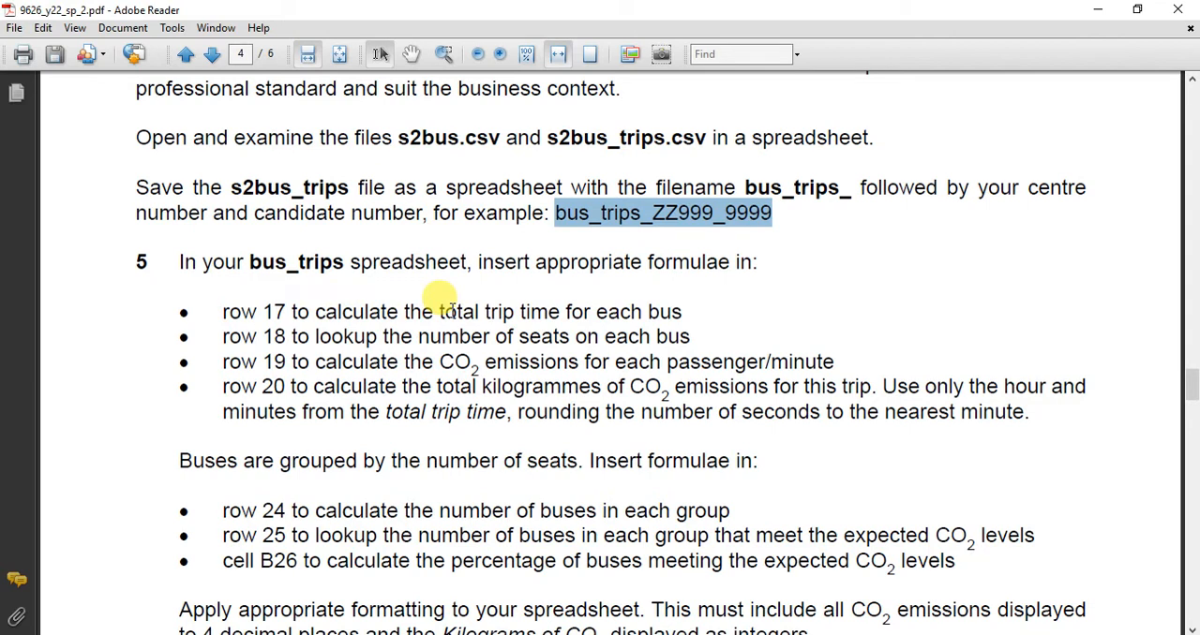
{"action": "left_click", "coordinate": [755, 634]}
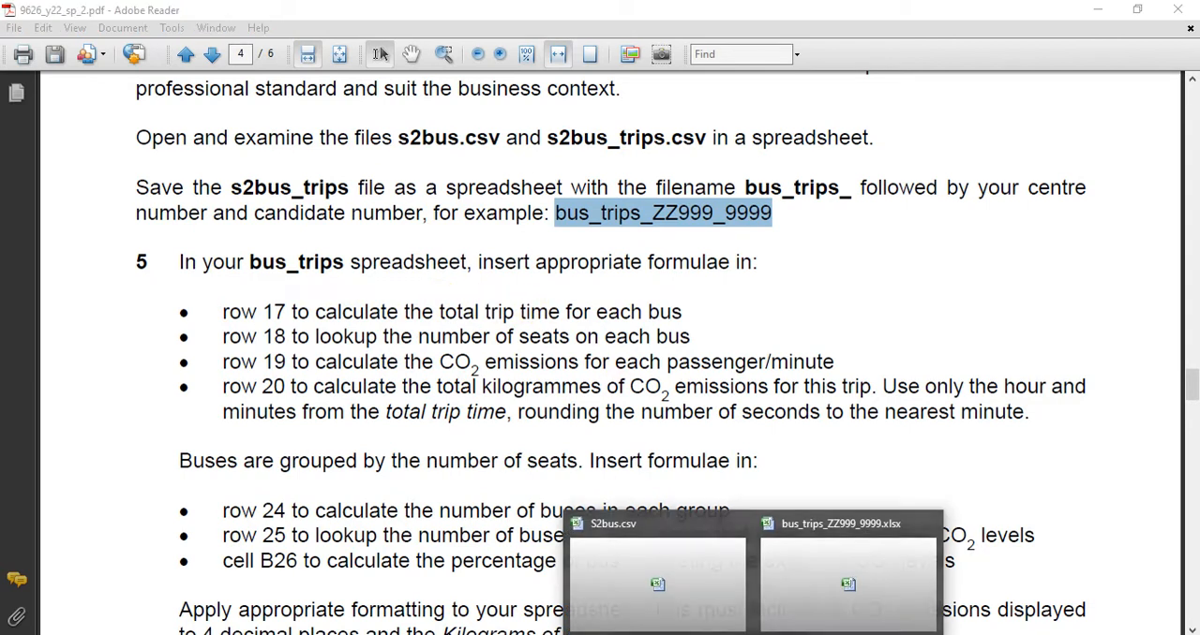
{"action": "left_click", "coordinate": [802, 581]}
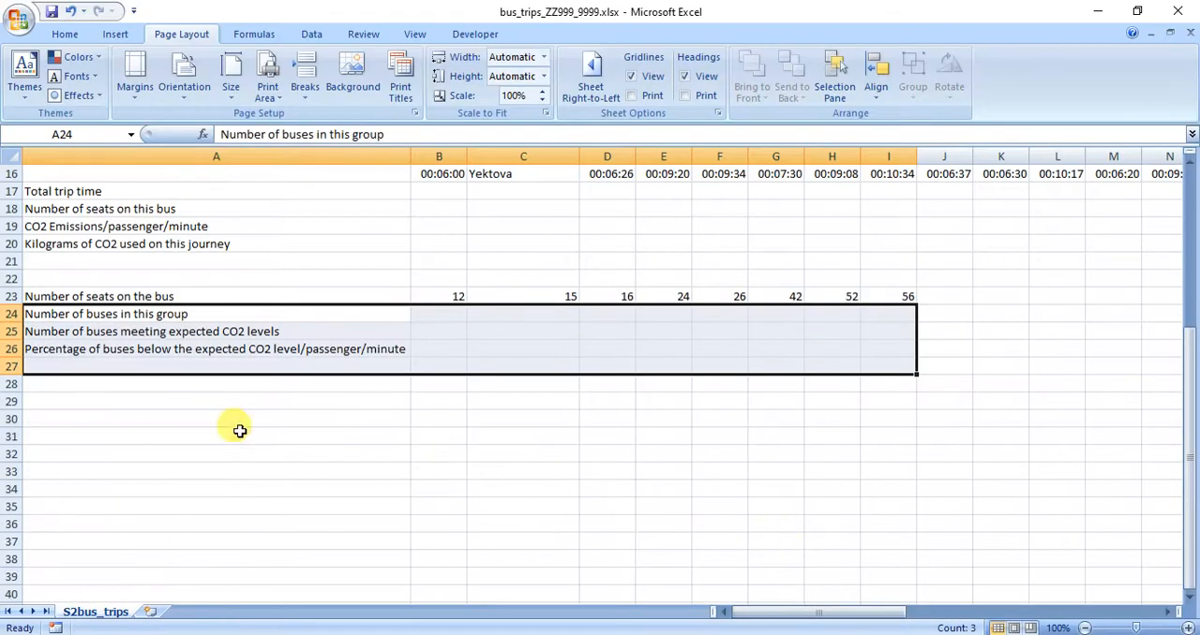
Calculate the first bus's total trip time in D17 with the formula =SUM(D4:D16).
{"action": "scroll", "coordinate": [382, 285], "scroll_direction": "up", "scroll_amount": 3}
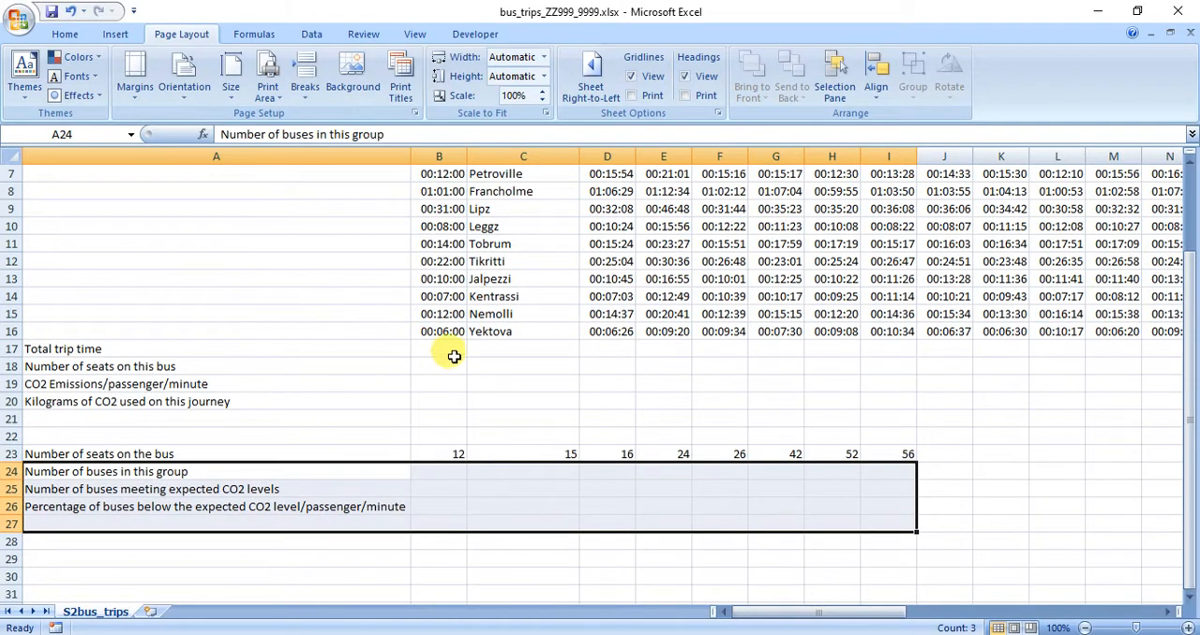
{"action": "left_click", "coordinate": [597, 349]}
{"action": "scroll", "coordinate": [598, 347], "scroll_direction": "up", "scroll_amount": 2}
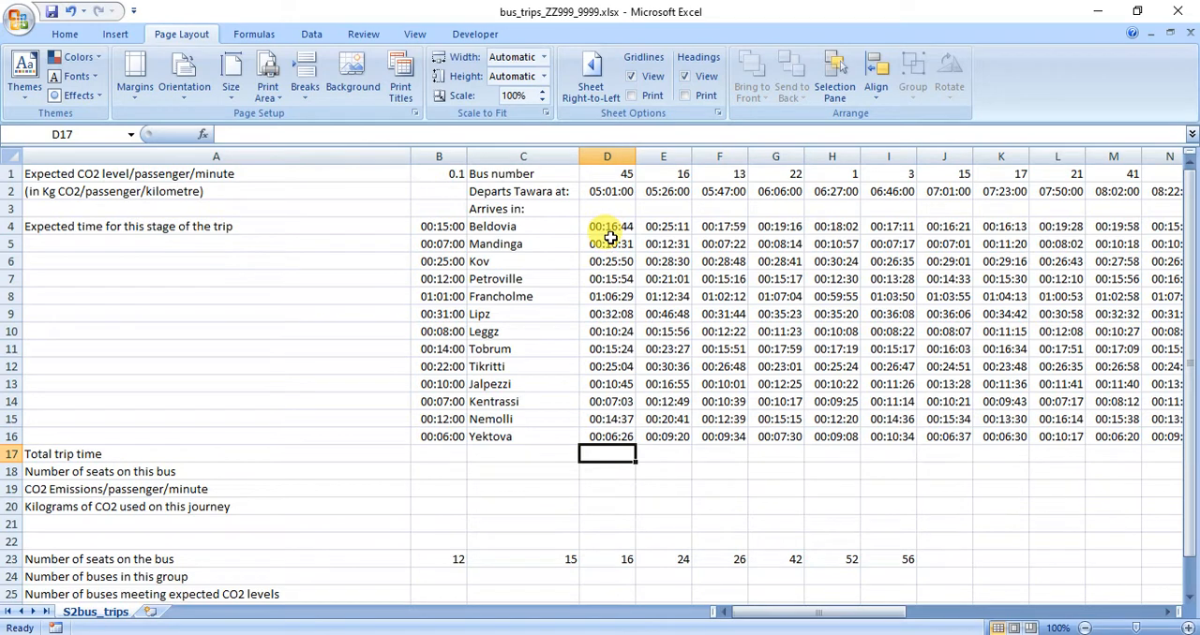
{"action": "type", "text": "=SUM"}
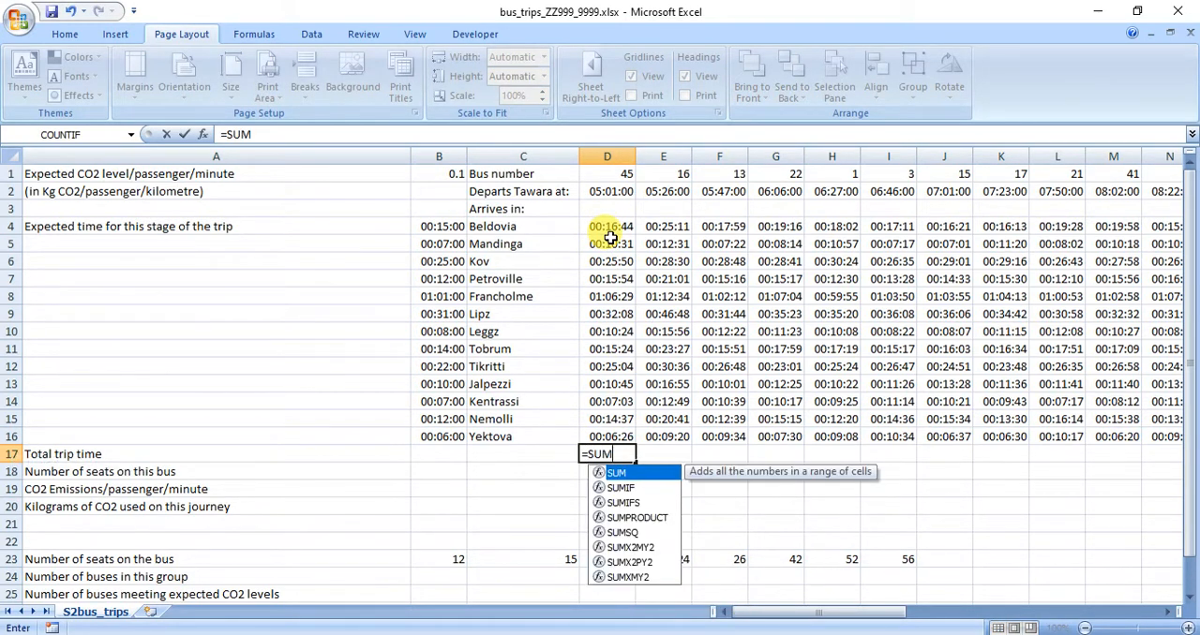
{"action": "type", "text": "("}
{"action": "left_click_drag", "start_coordinate": [600, 226], "coordinate": [624, 428]}
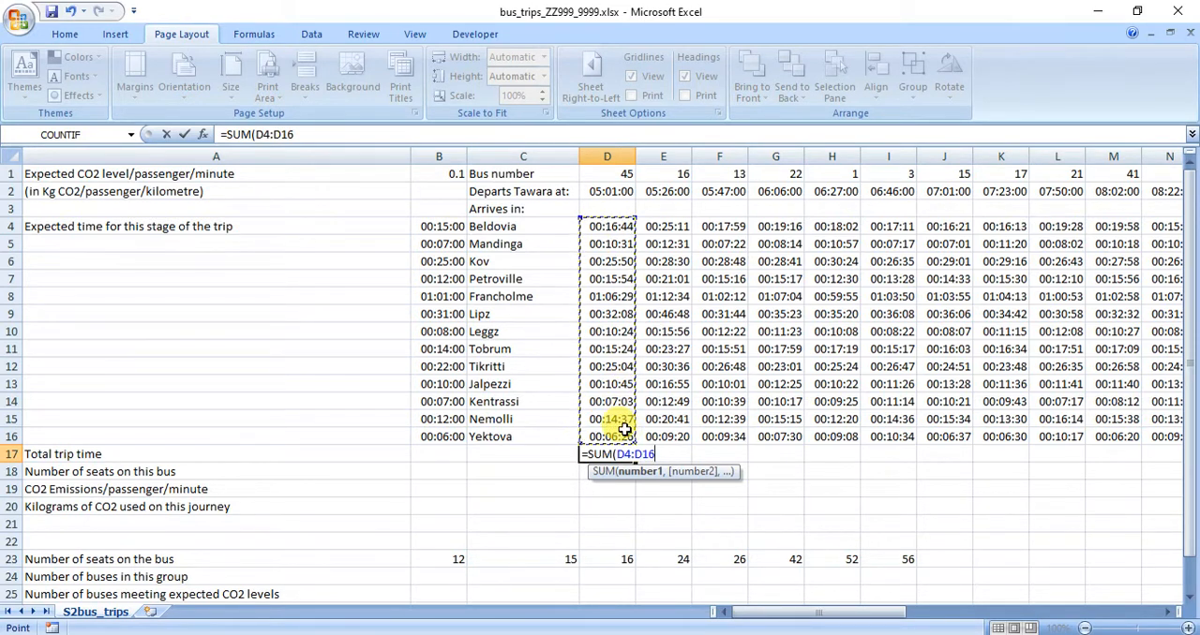
{"action": "type", "text": ")"}
{"action": "key", "text": "Return"}
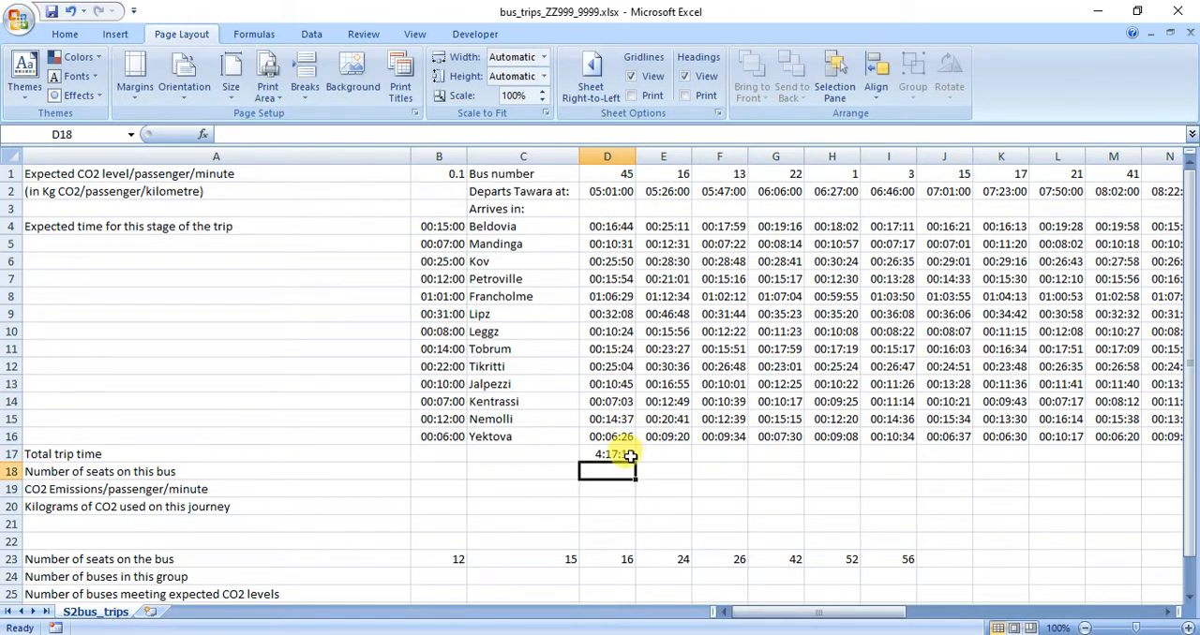
Fill the total trip time formula from D17 across row 17 to column AW.
{"action": "left_click", "coordinate": [630, 457]}
{"action": "left_click_drag", "start_coordinate": [635, 462], "coordinate": [1035, 454]}
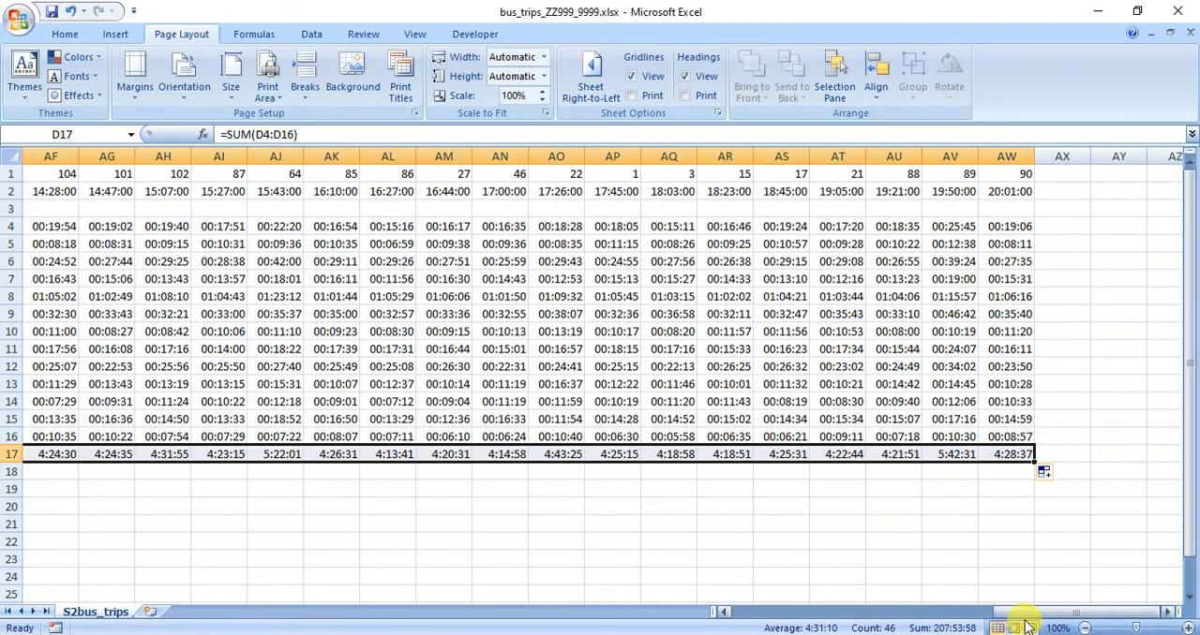
{"action": "left_click_drag", "start_coordinate": [1027, 618], "coordinate": [764, 616]}
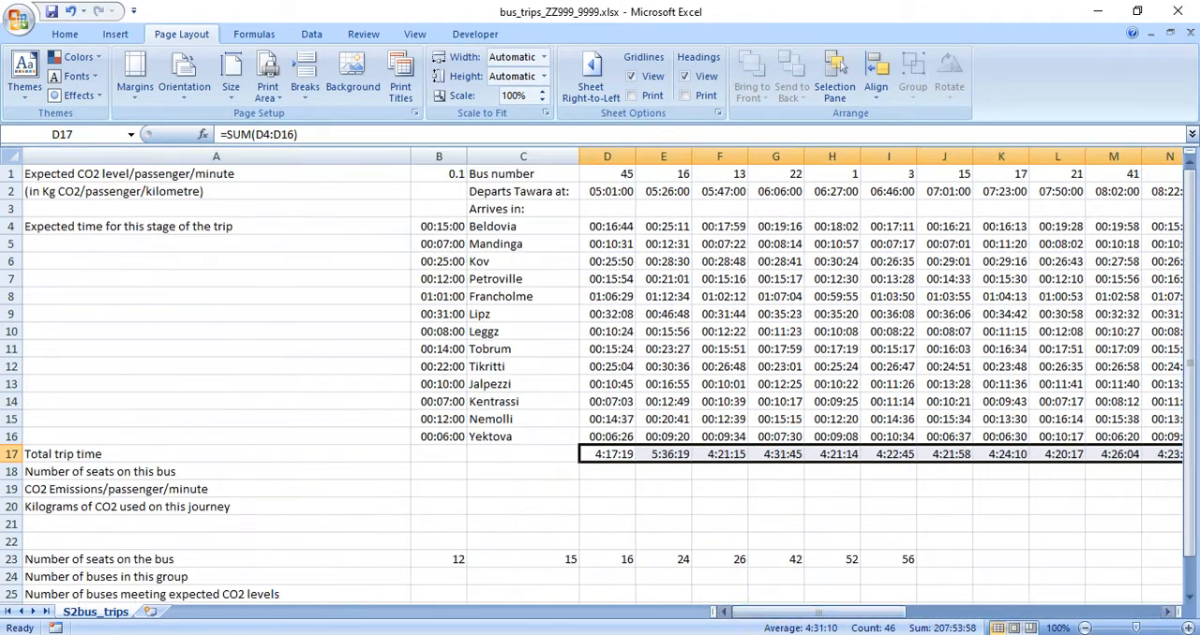
Examine the bus number and number of seats columns in S2bus.csv as the lookup source, and return to the bus trips workbook.
{"action": "key", "text": "alt+Tab"}
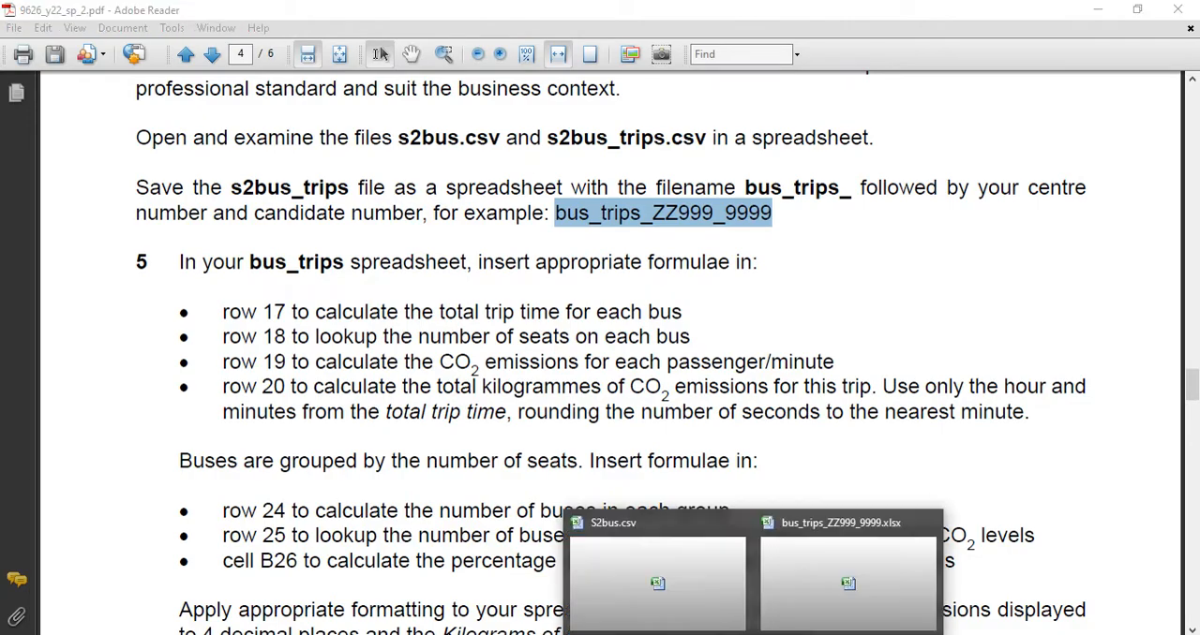
{"action": "left_click", "coordinate": [690, 577]}
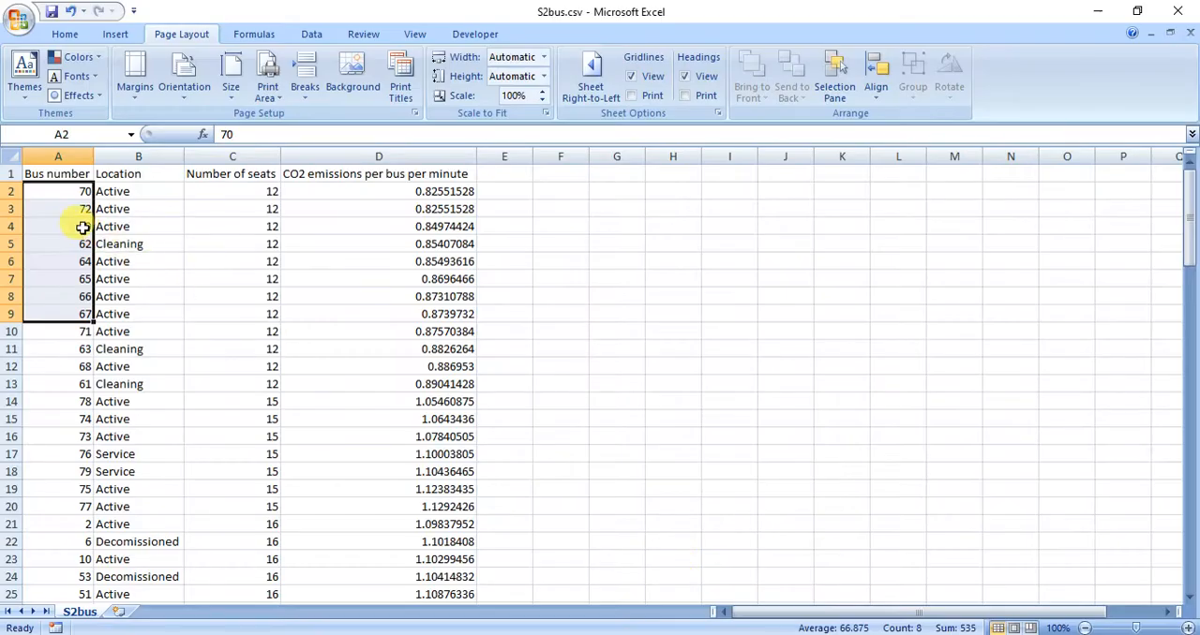
{"action": "left_click", "coordinate": [47, 157]}
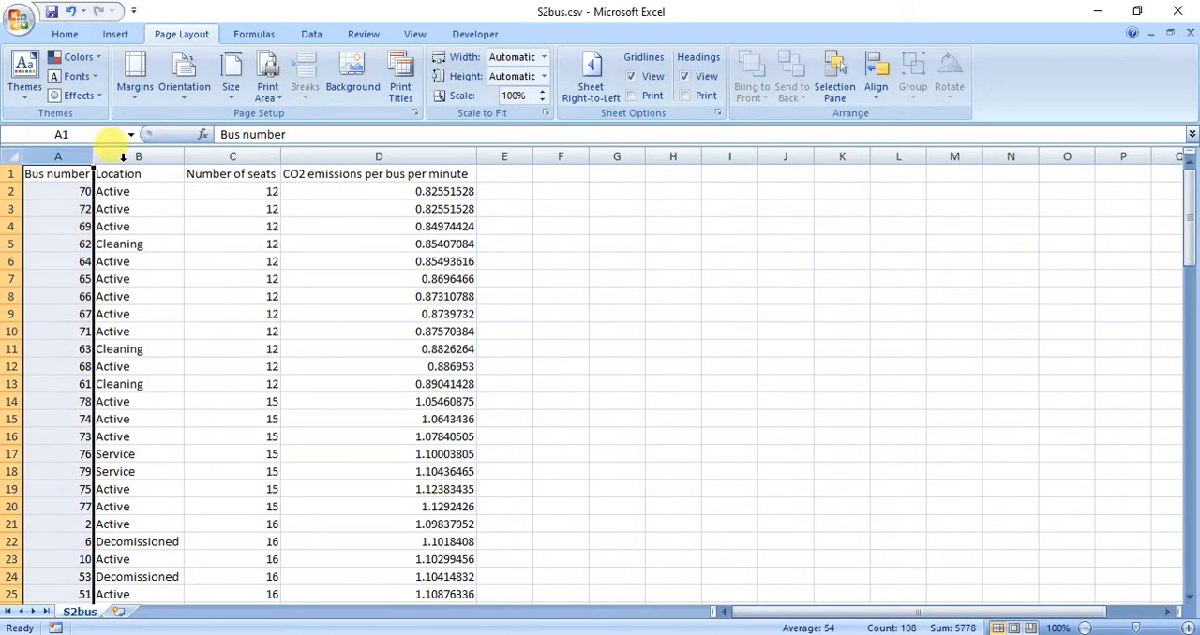
{"action": "left_click", "coordinate": [215, 155]}
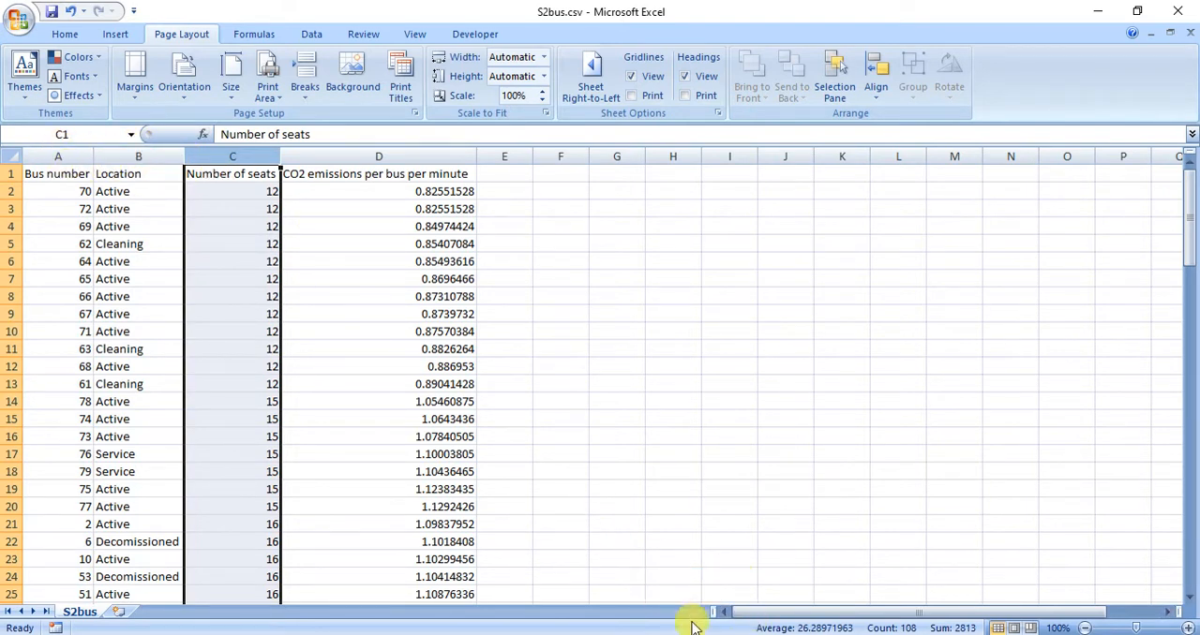
{"action": "left_click_drag", "start_coordinate": [46, 155], "coordinate": [388, 147]}
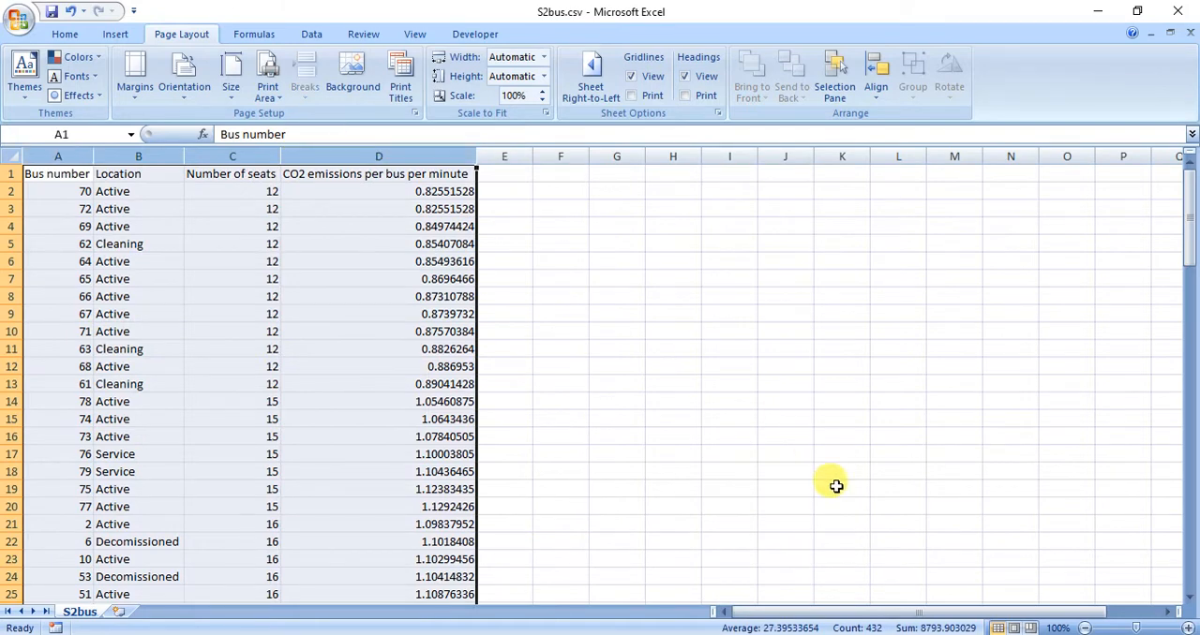
{"action": "left_click", "coordinate": [753, 634]}
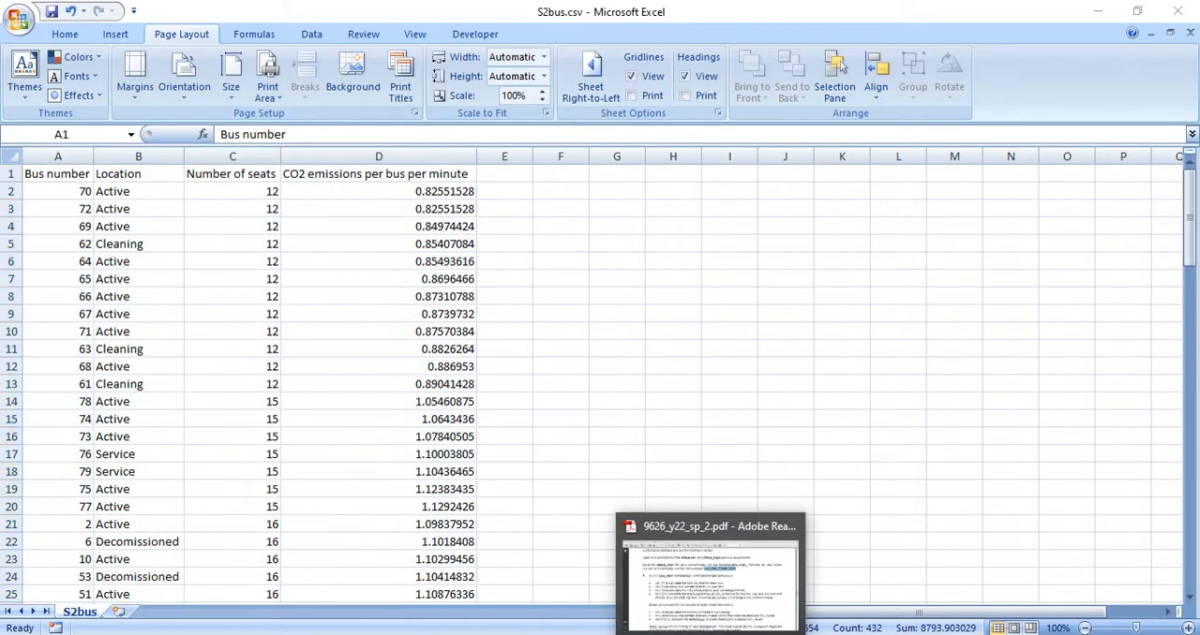
{"action": "left_click", "coordinate": [815, 596]}
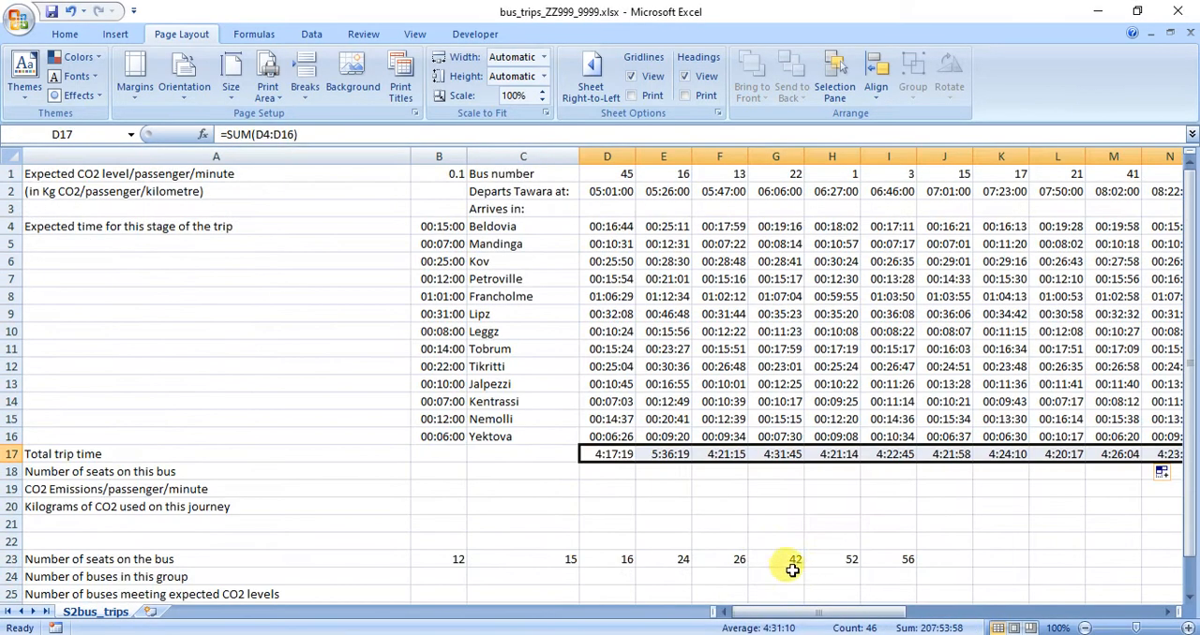
Start a VLOOKUP formula in D18 for the number of seats, using the bus number in D1 as the lookup value.
{"action": "left_click", "coordinate": [592, 472]}
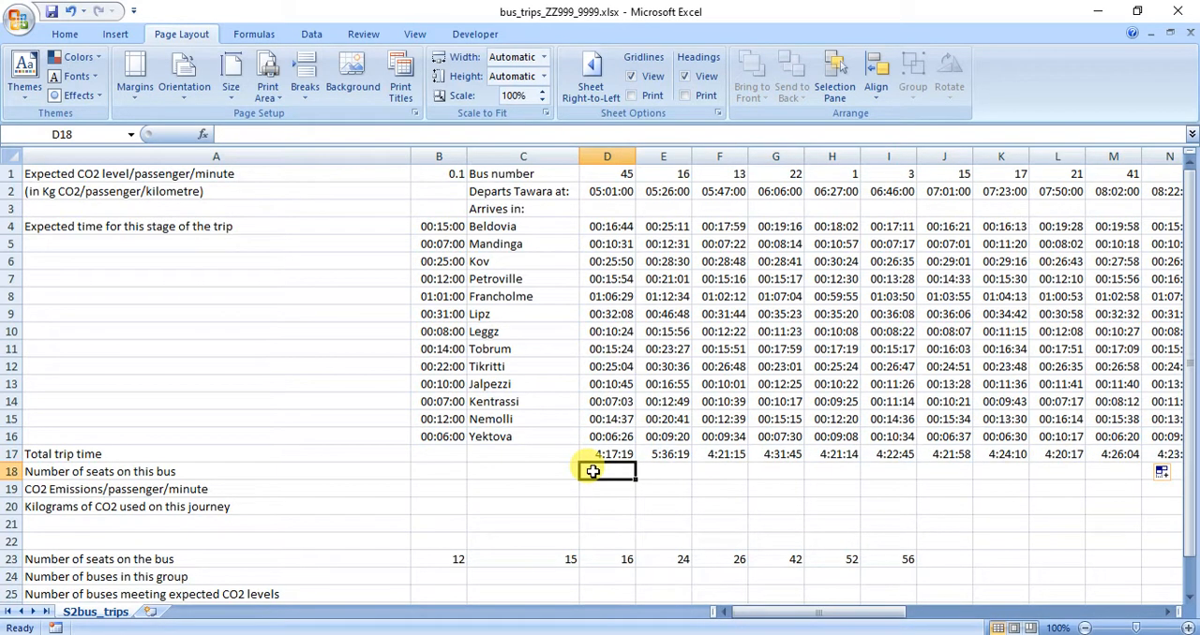
{"action": "type", "text": "="}
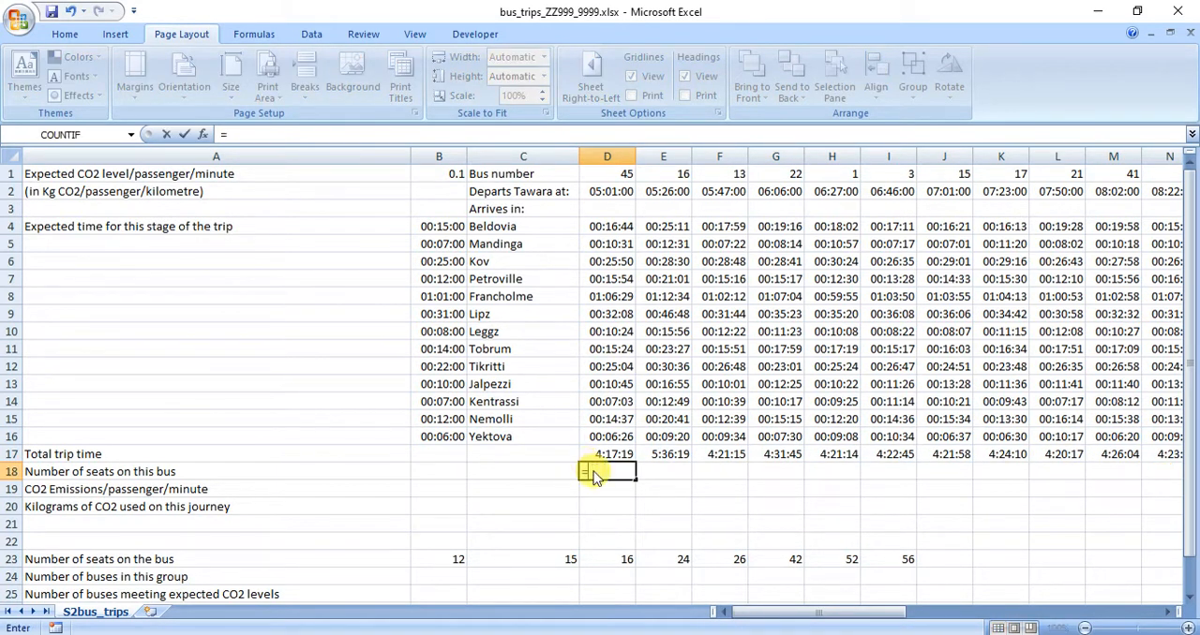
{"action": "type", "text": "VLOO"}
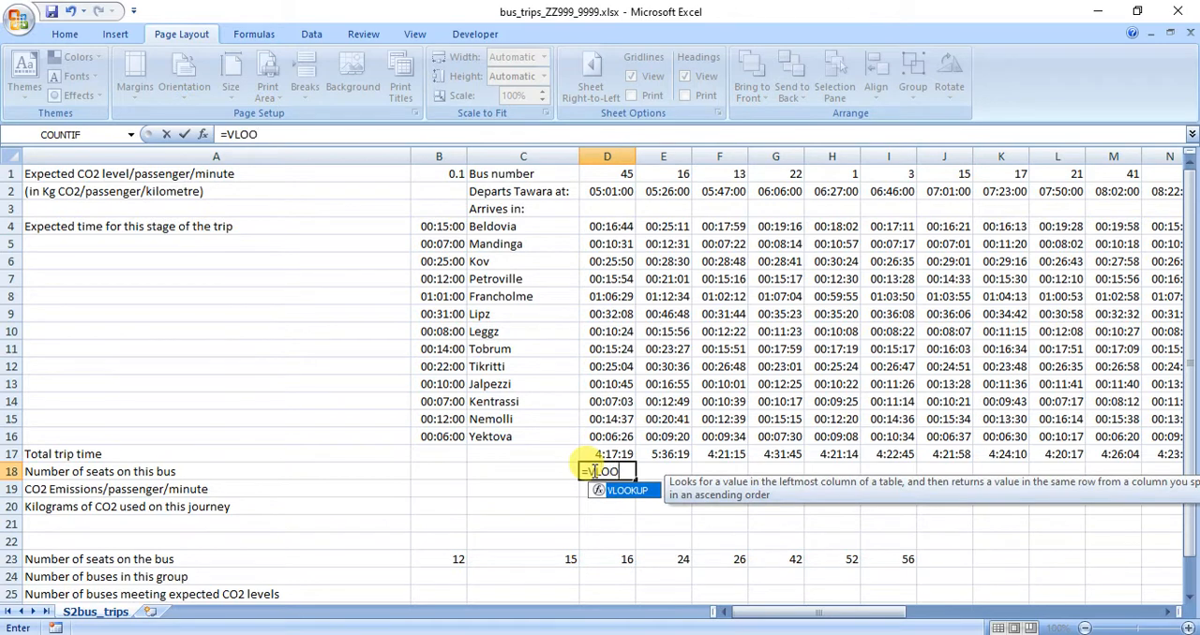
{"action": "type", "text": "KUP("}
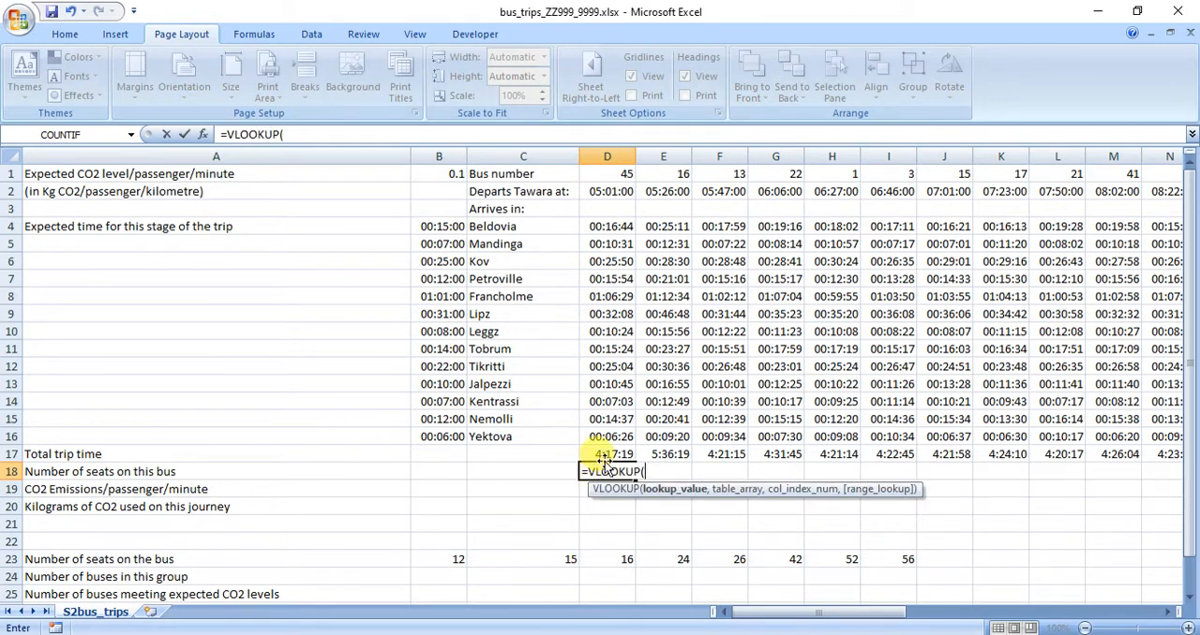
{"action": "left_click", "coordinate": [610, 173]}
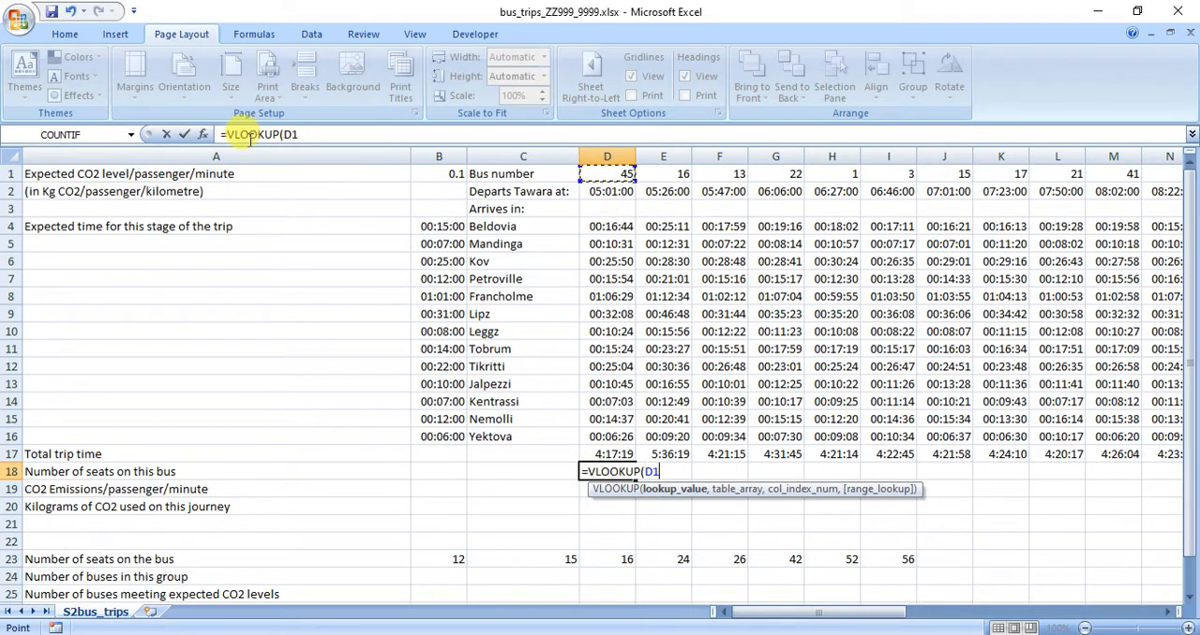
Set the VLOOKUP's table array to the range $A$2:$D$108 of the S2bus sheet in S2bus.csv.
{"action": "left_click", "coordinate": [202, 134]}
{"action": "left_click", "coordinate": [475, 155]}
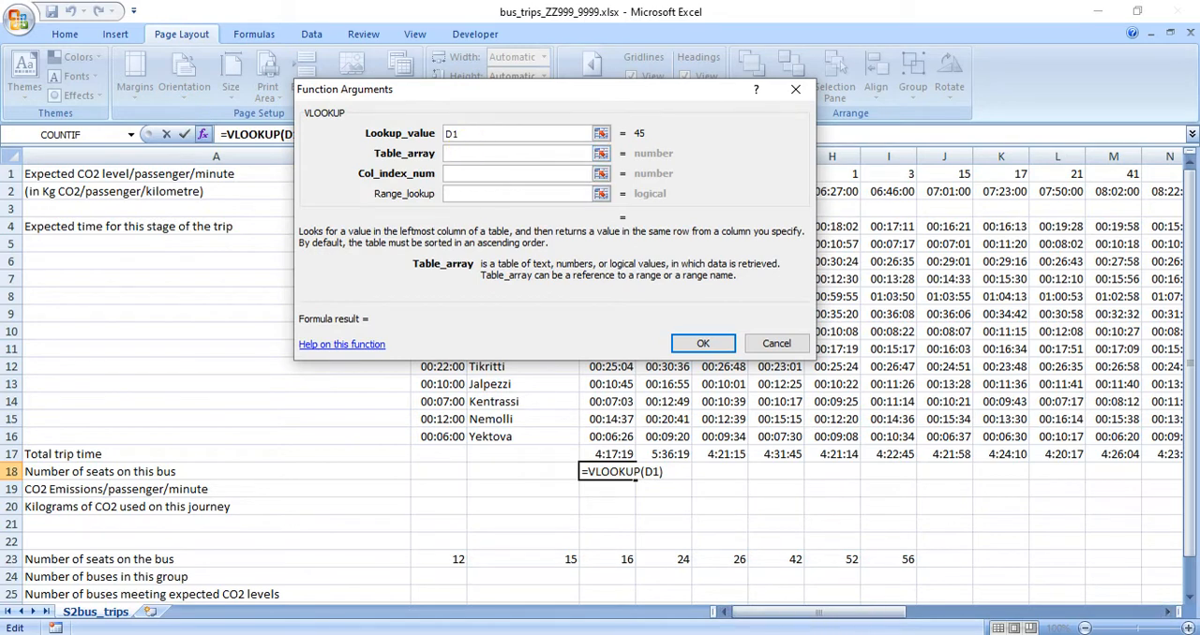
{"action": "left_click", "coordinate": [656, 575]}
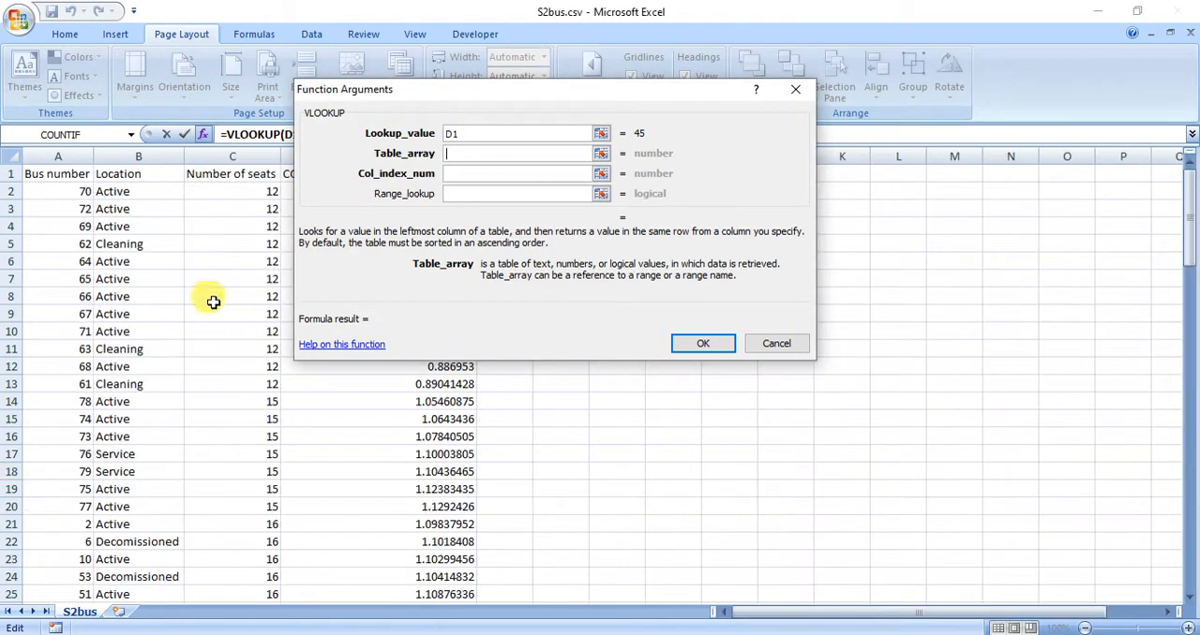
{"action": "left_click_drag", "start_coordinate": [75, 190], "coordinate": [403, 562]}
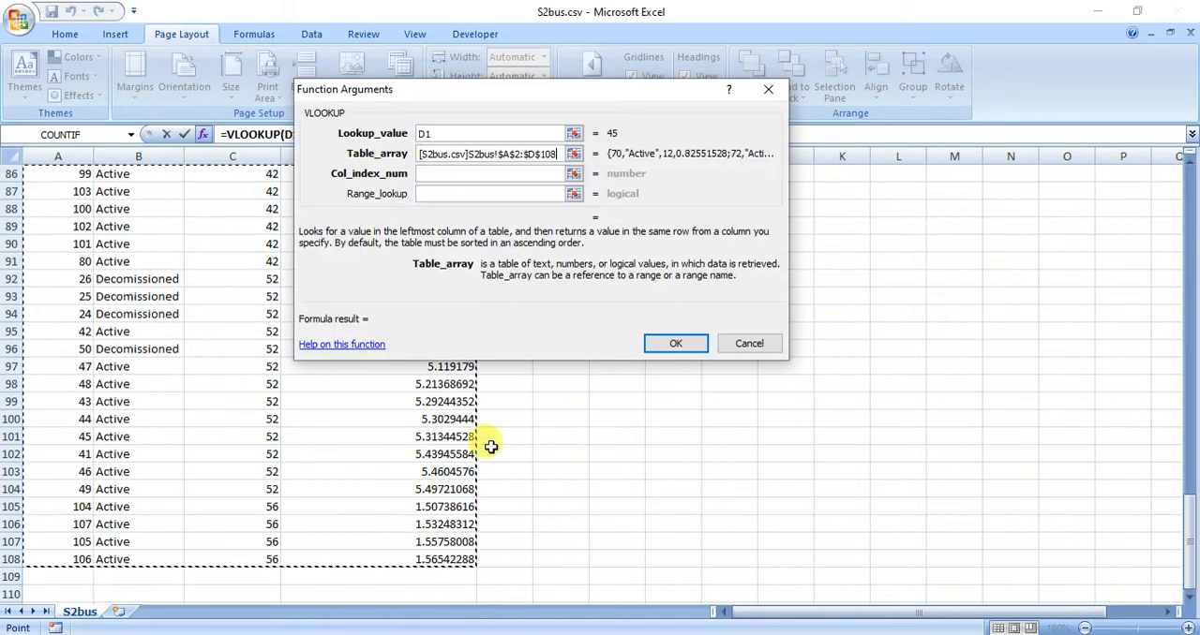
Complete the VLOOKUP with column index 3 and range lookup 0, and fill it across row 18 to column AW.
{"action": "left_click", "coordinate": [529, 173]}
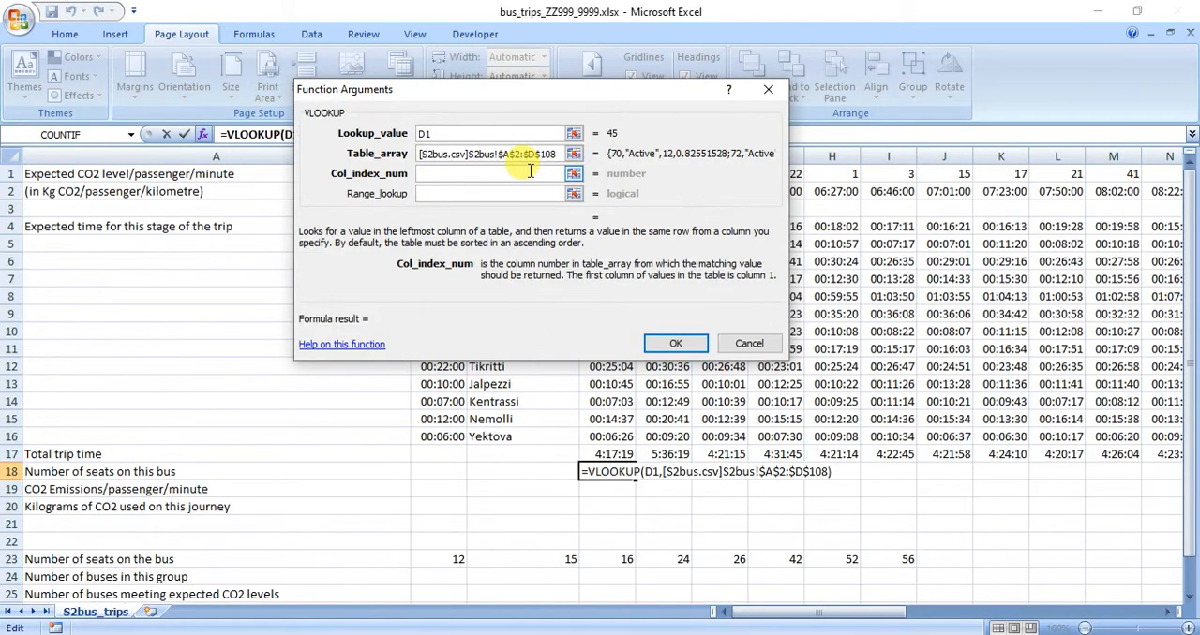
{"action": "type", "text": "3"}
{"action": "left_click", "coordinate": [498, 193]}
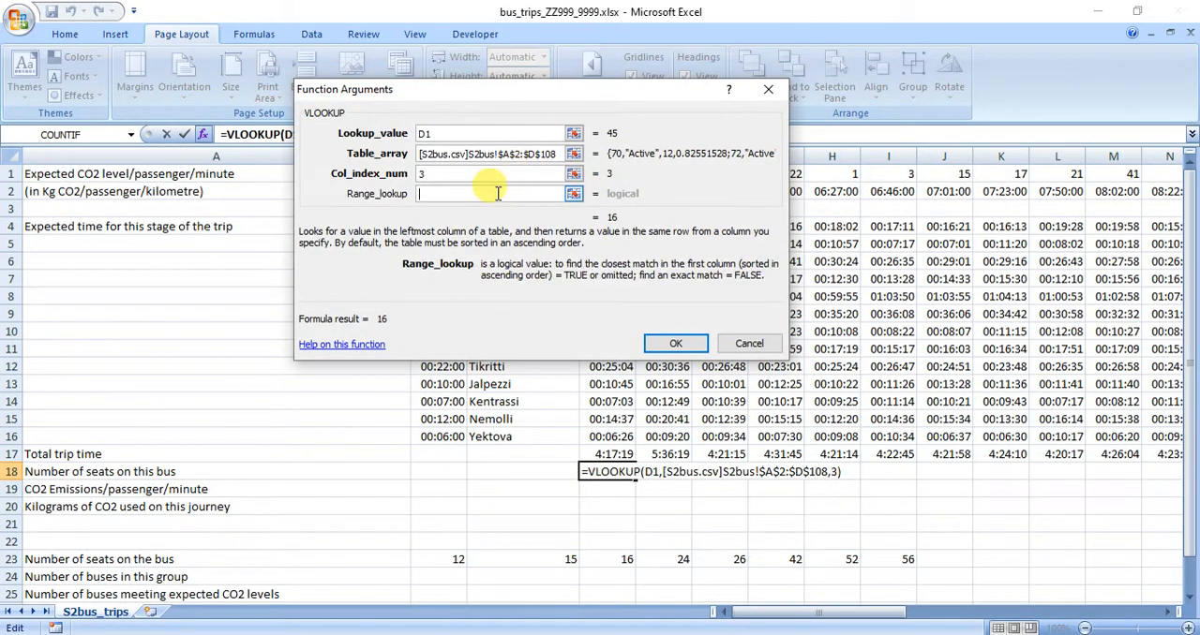
{"action": "left_click", "coordinate": [685, 343]}
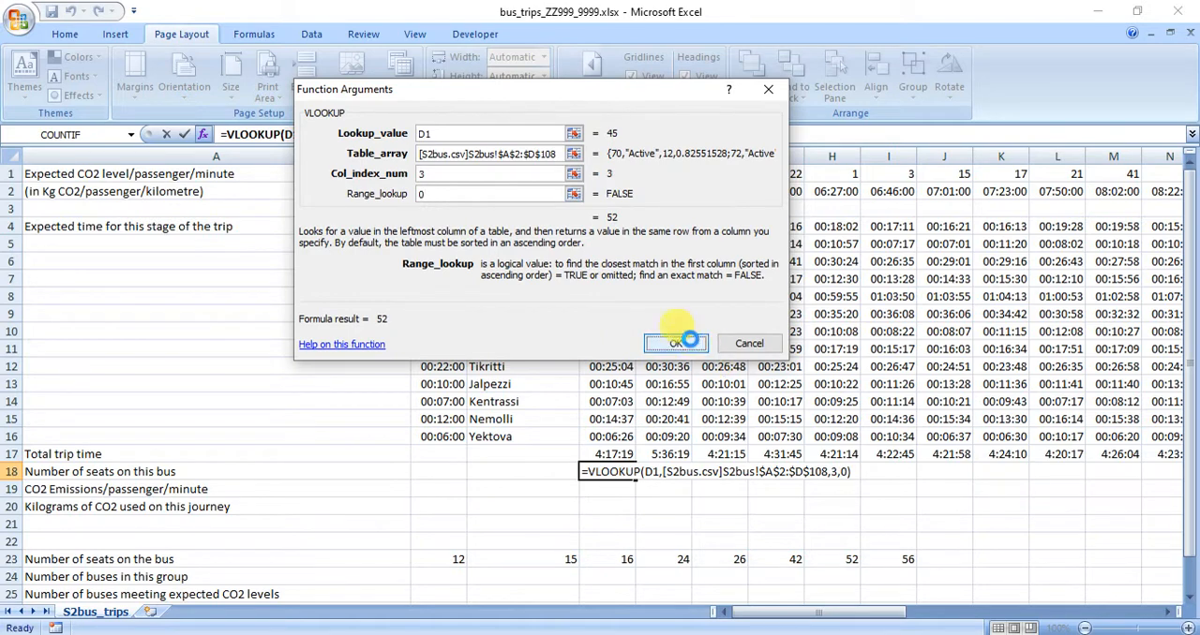
{"action": "left_click_drag", "start_coordinate": [633, 478], "coordinate": [1071, 478]}
{"action": "left_click_drag", "start_coordinate": [1015, 616], "coordinate": [750, 616]}
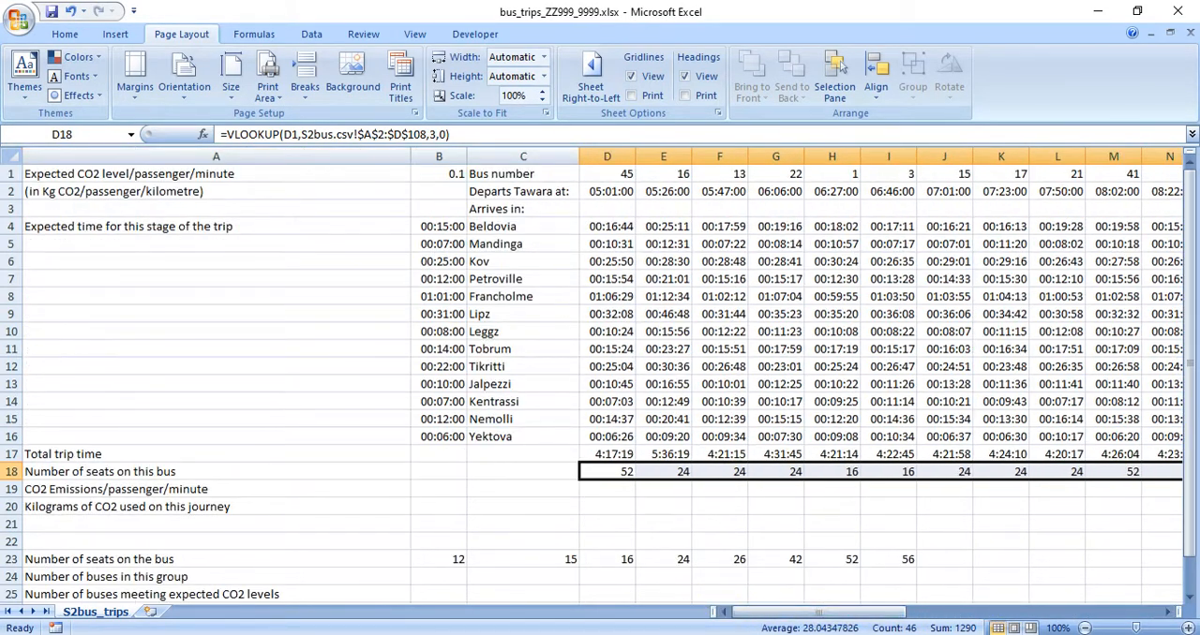
Read the row 19 requirement on CO2 emissions per passenger/minute in the specimen paper PDF and return to the bus trips workbook.
{"action": "left_click", "coordinate": [647, 634]}
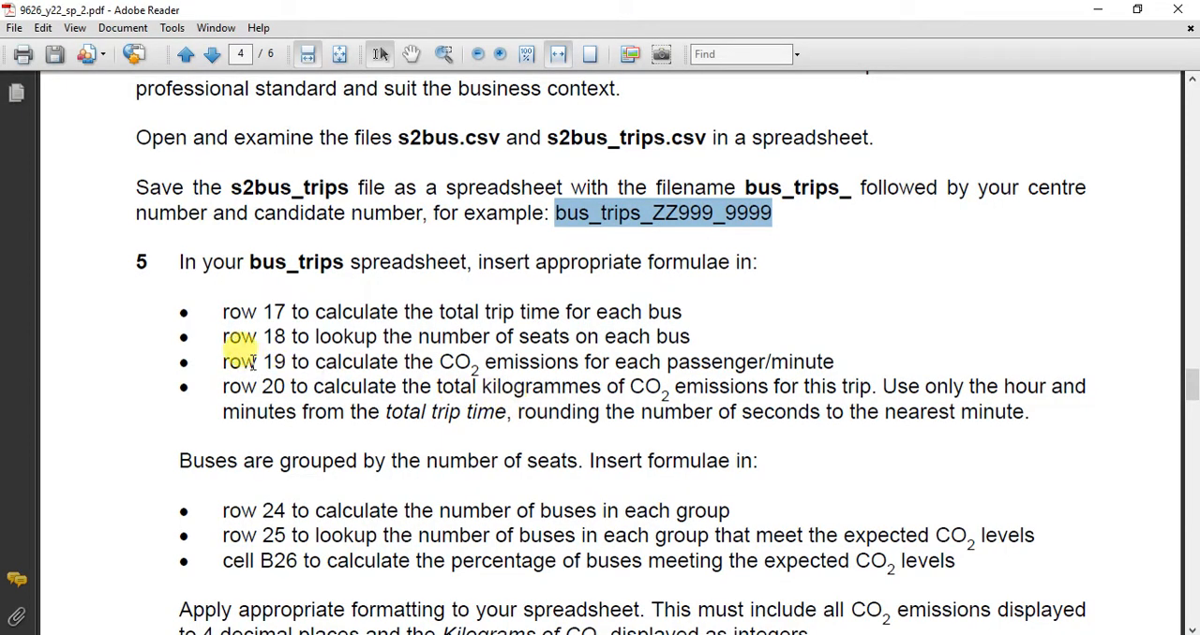
{"action": "left_click_drag", "start_coordinate": [219, 356], "coordinate": [797, 365]}
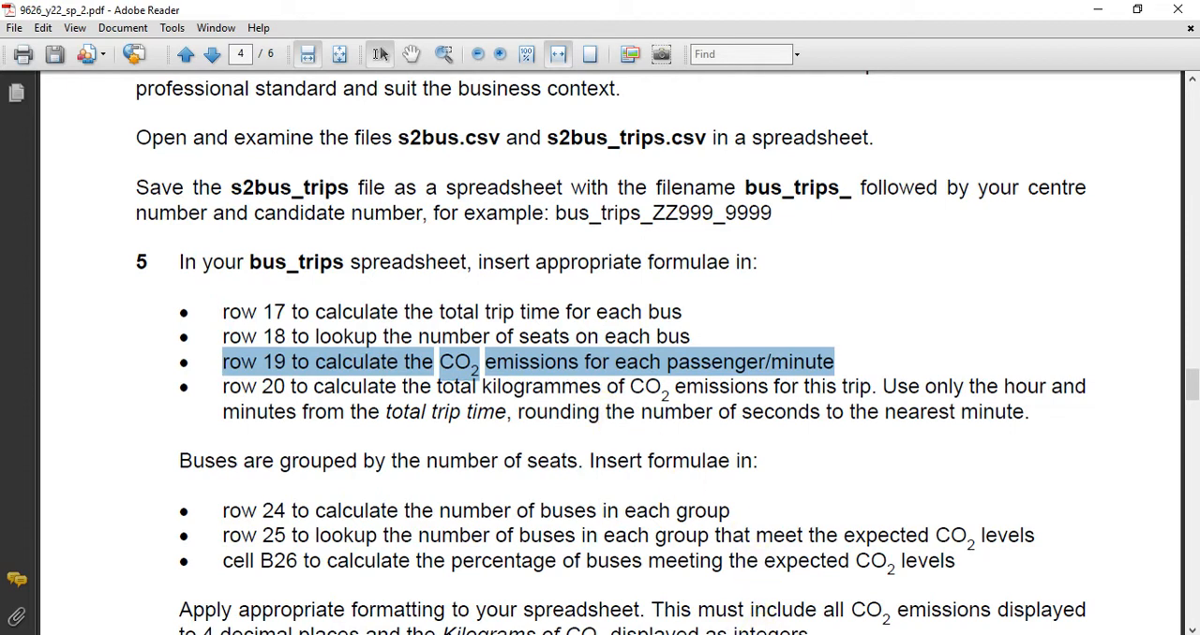
{"action": "left_click", "coordinate": [753, 634]}
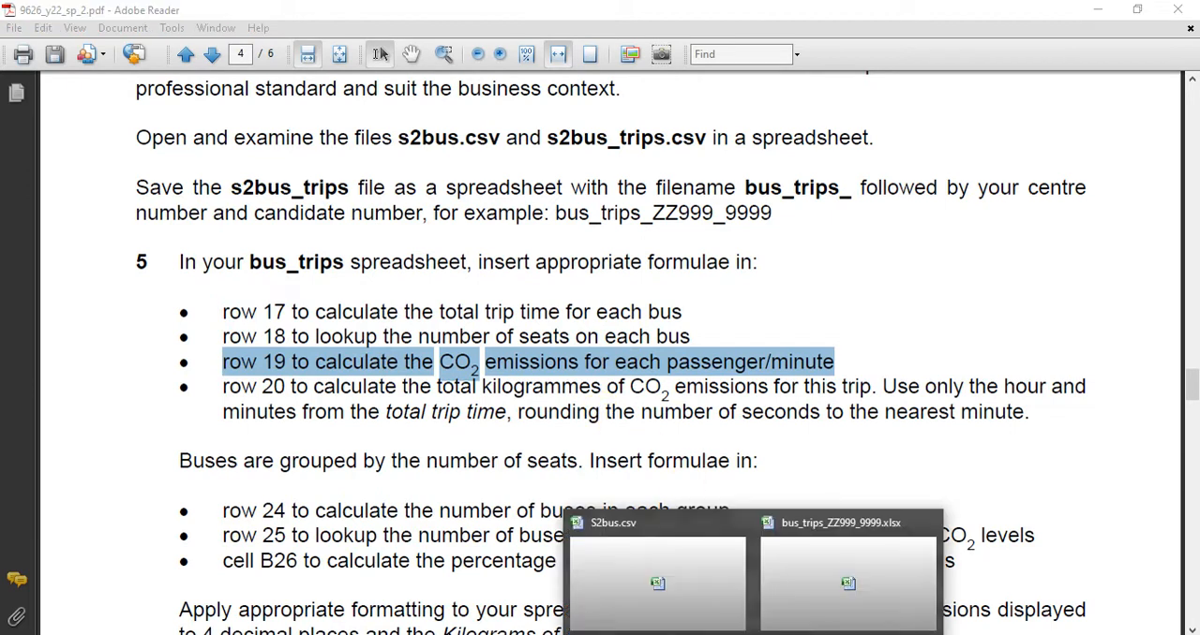
{"action": "left_click", "coordinate": [792, 600]}
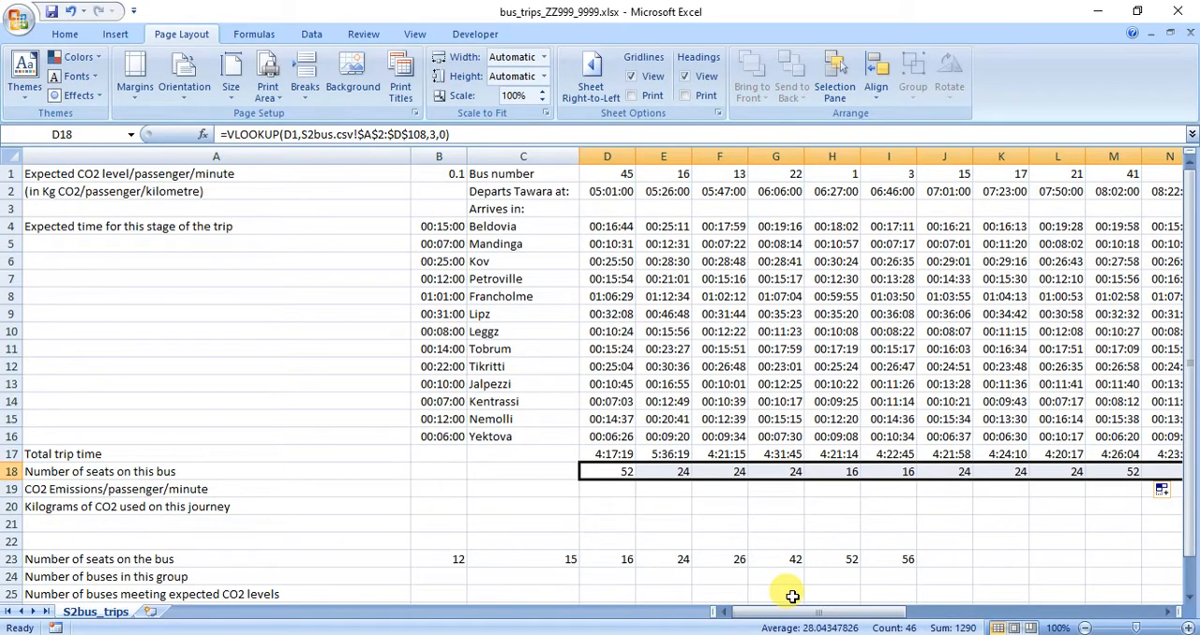
Examine the CO2 emissions per bus per minute column in S2bus.csv and the seat count formula in D18 of the bus trips workbook.
{"action": "left_click", "coordinate": [585, 487]}
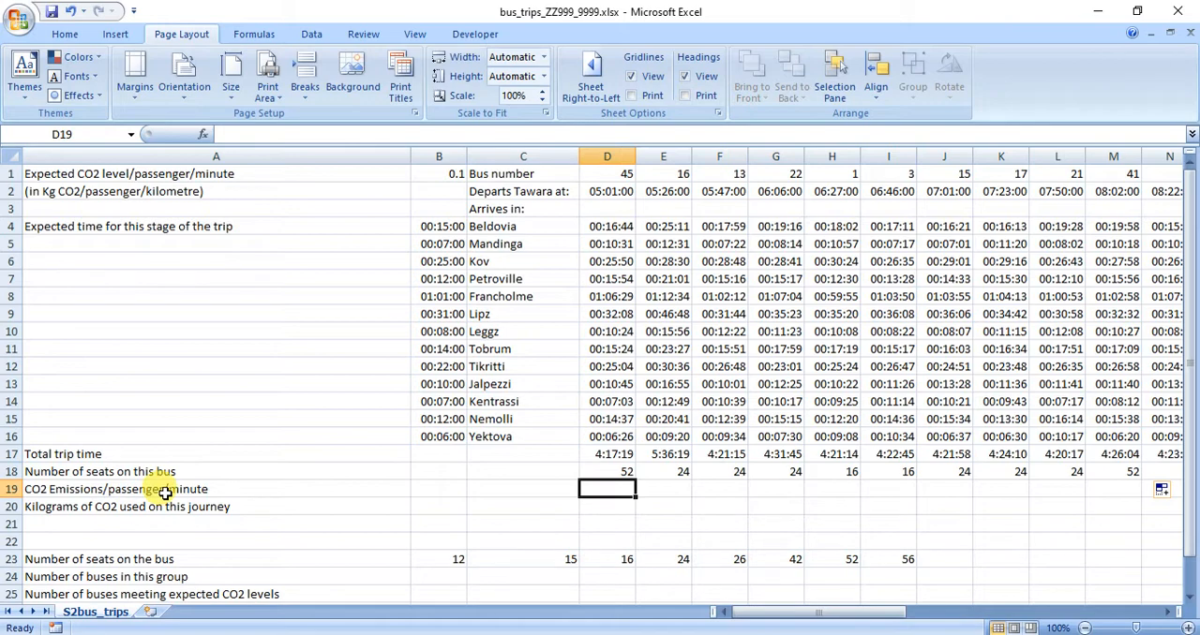
{"action": "mouse_move", "coordinate": [806, 634]}
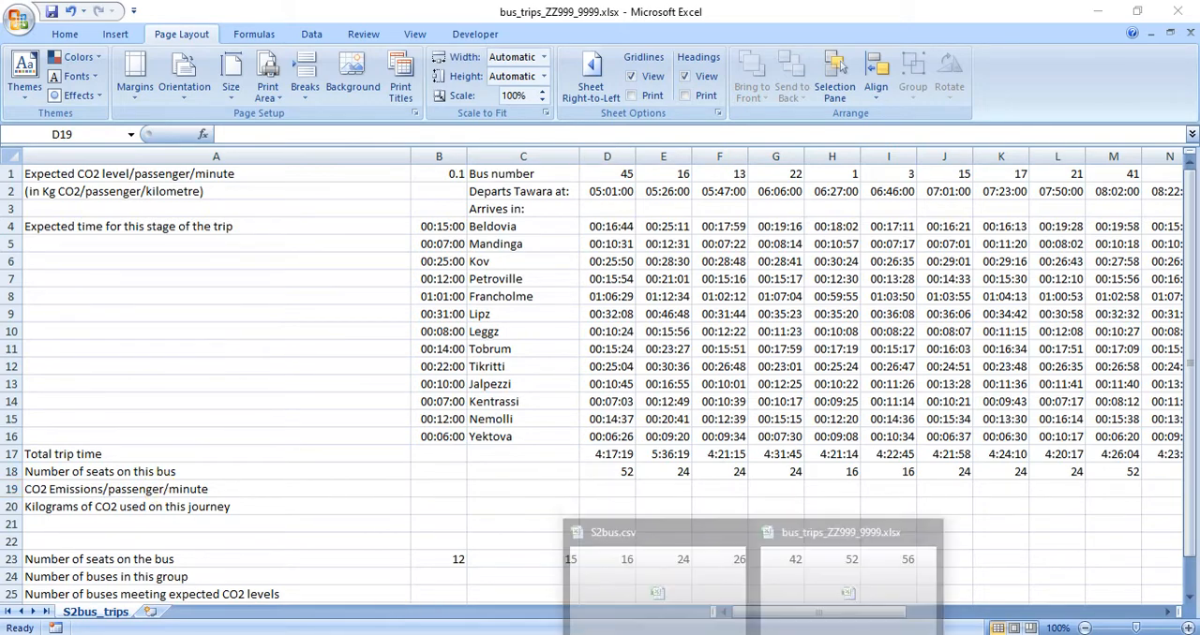
{"action": "left_click", "coordinate": [661, 575]}
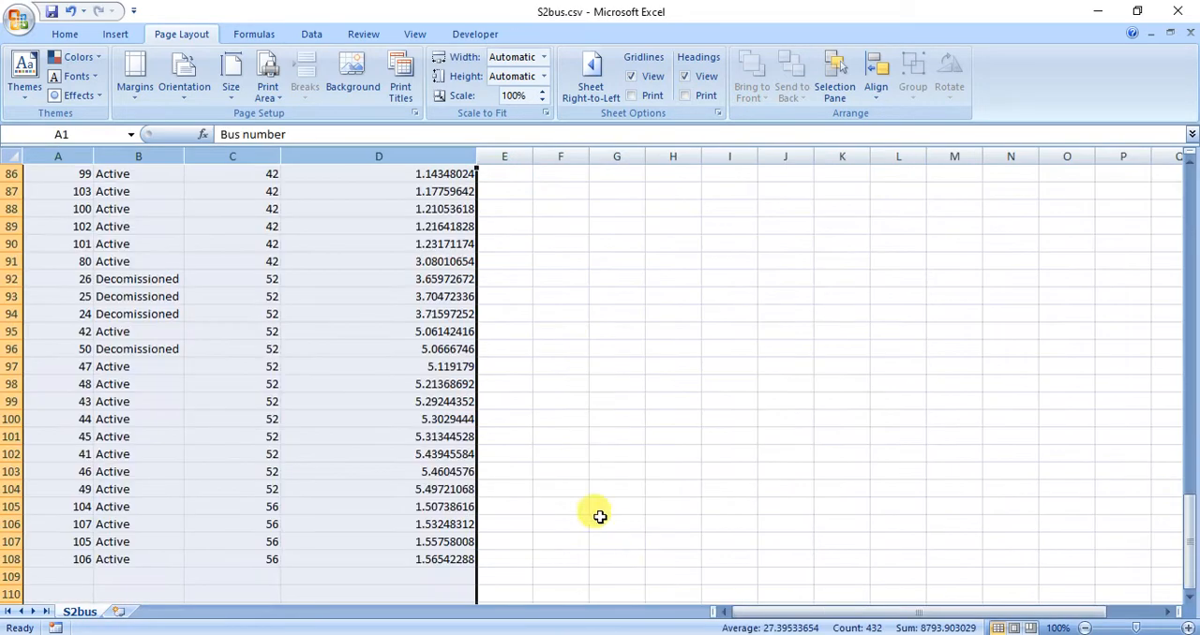
{"action": "left_click", "coordinate": [403, 296]}
{"action": "scroll", "coordinate": [401, 296], "scroll_direction": "up", "scroll_amount": 20}
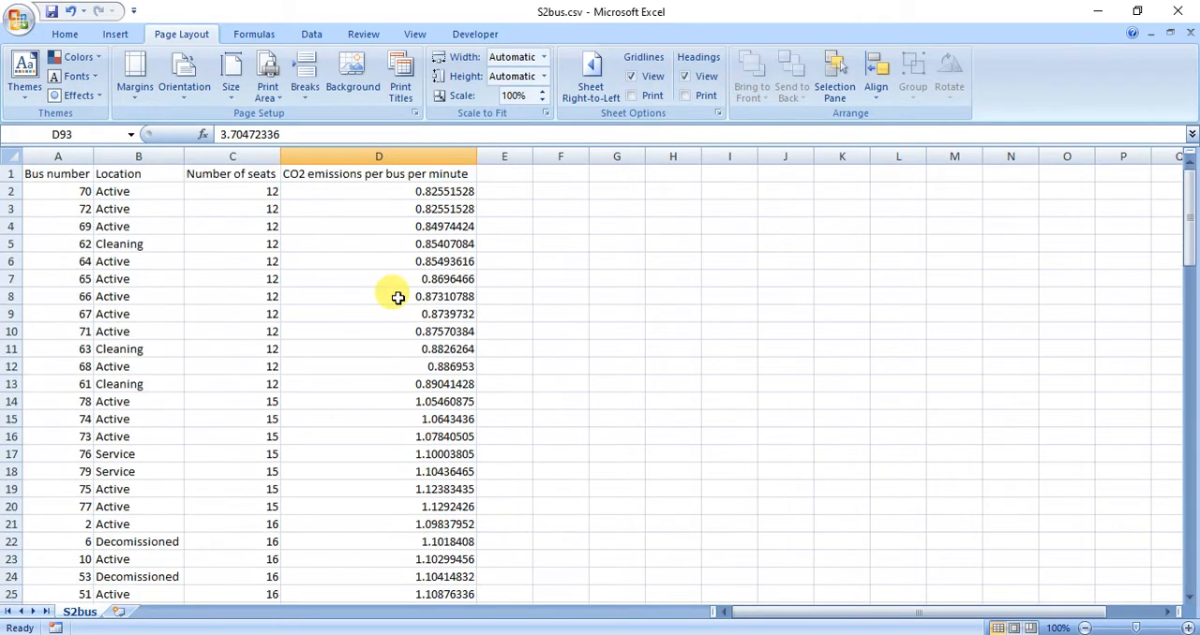
{"action": "left_click", "coordinate": [401, 173]}
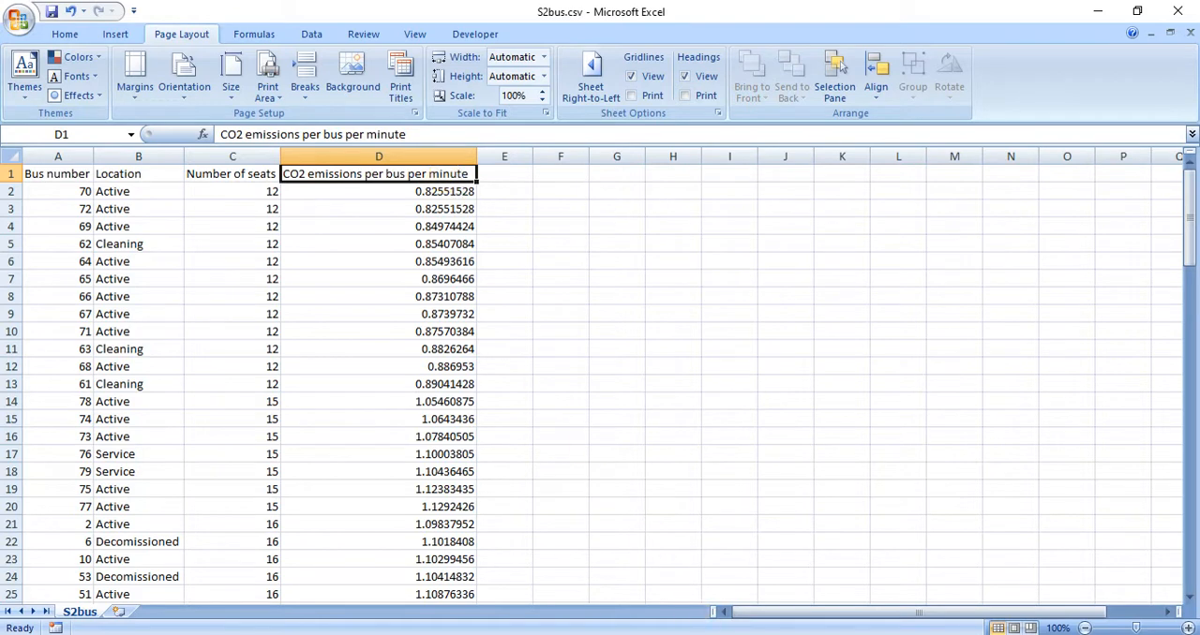
{"action": "left_click_drag", "start_coordinate": [372, 370], "coordinate": [372, 371]}
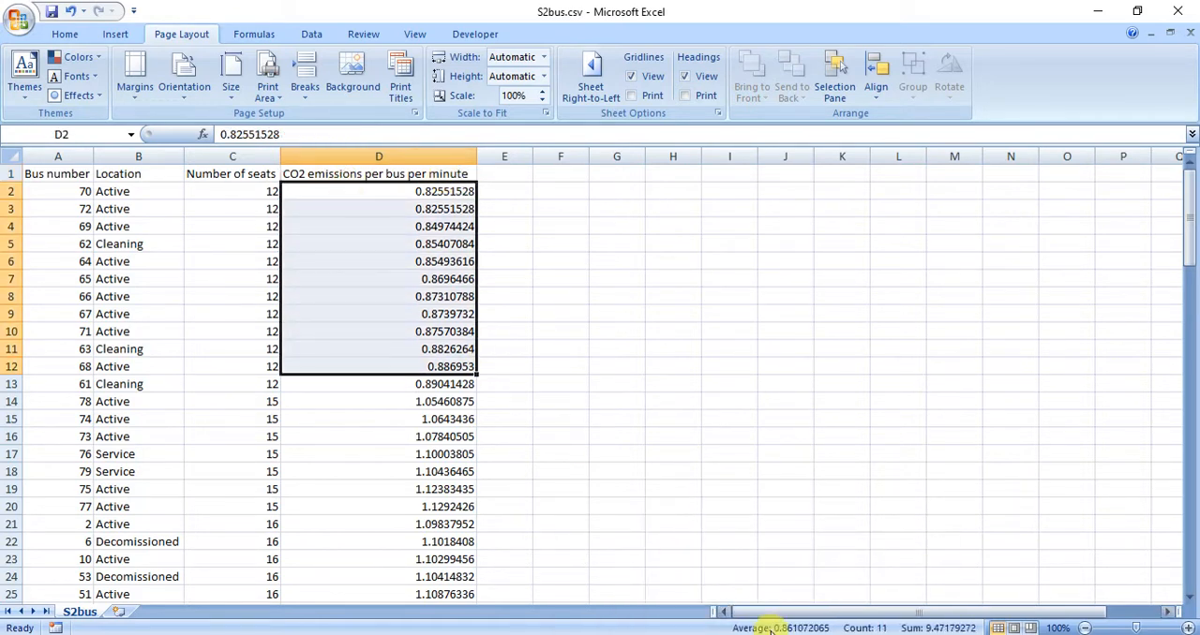
{"action": "left_click", "coordinate": [776, 634]}
{"action": "mouse_move", "coordinate": [778, 633]}
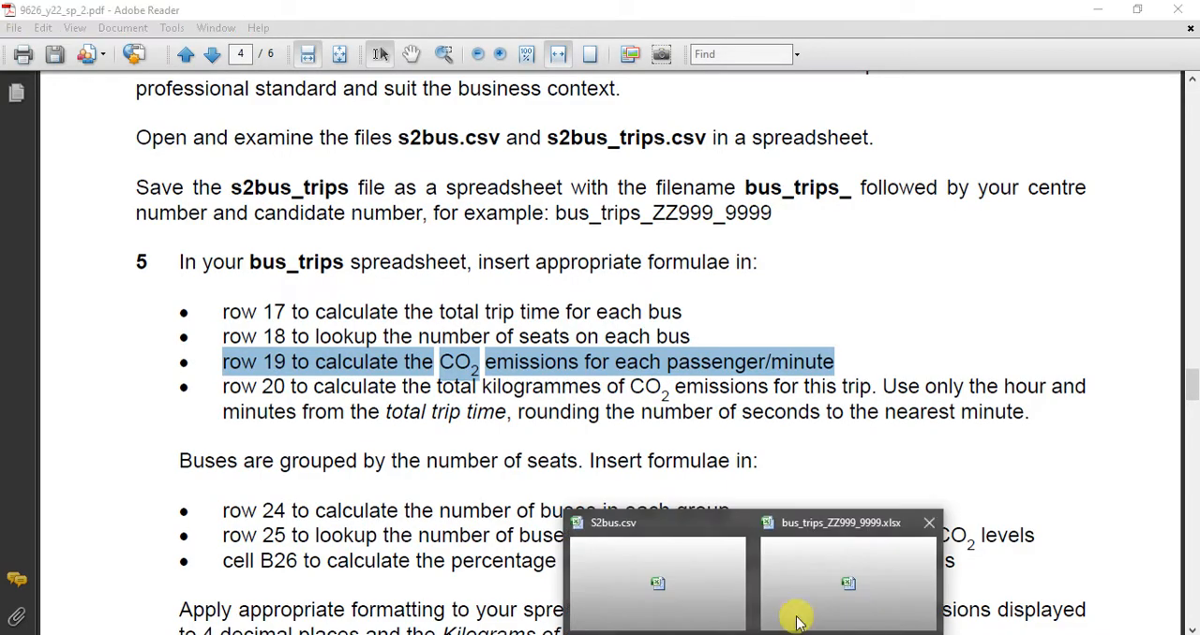
{"action": "left_click", "coordinate": [790, 566]}
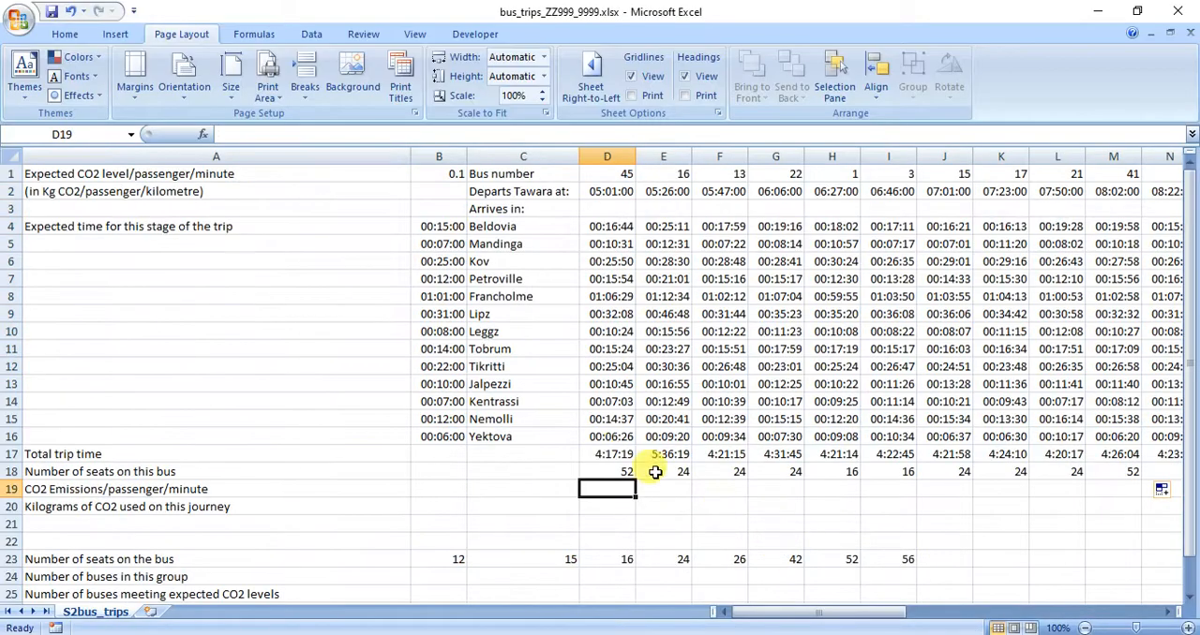
{"action": "left_click", "coordinate": [605, 471]}
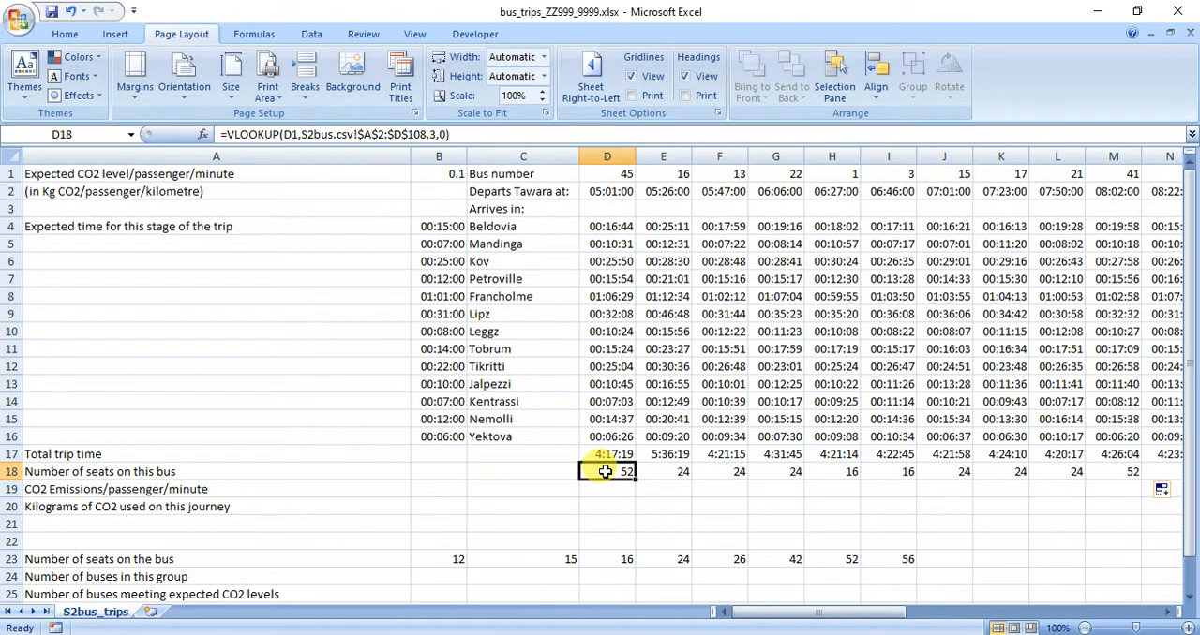
Start a VLOOKUP formula in D19 for the CO2 emissions, using the bus number in D1 as the lookup value.
{"action": "left_click", "coordinate": [601, 490]}
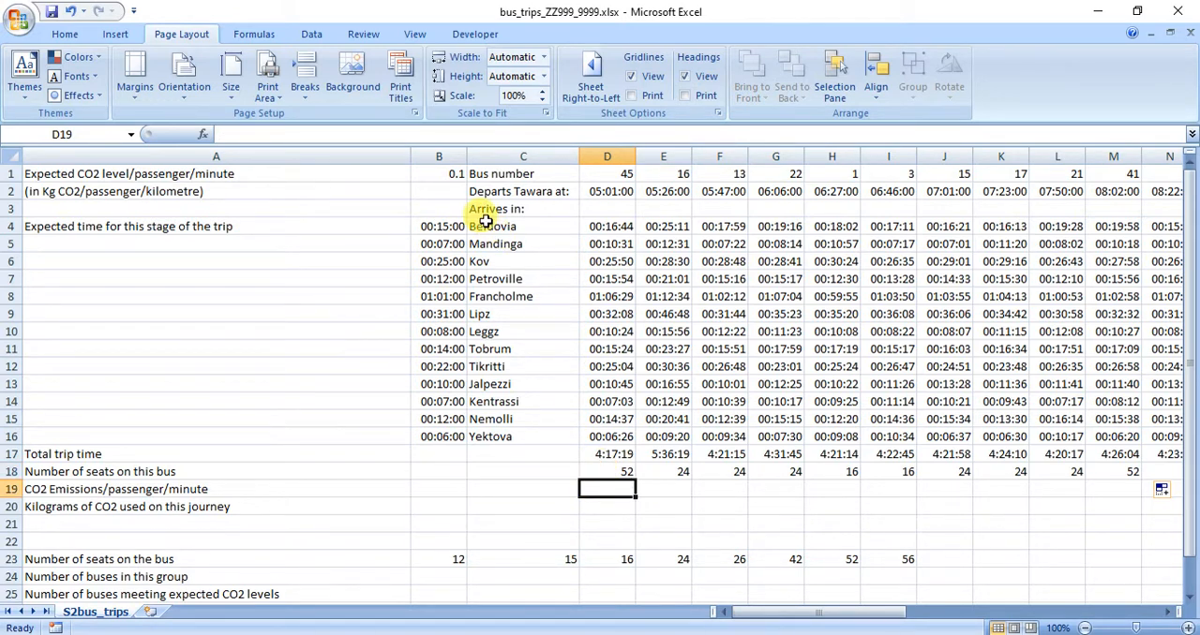
{"action": "left_click", "coordinate": [201, 134]}
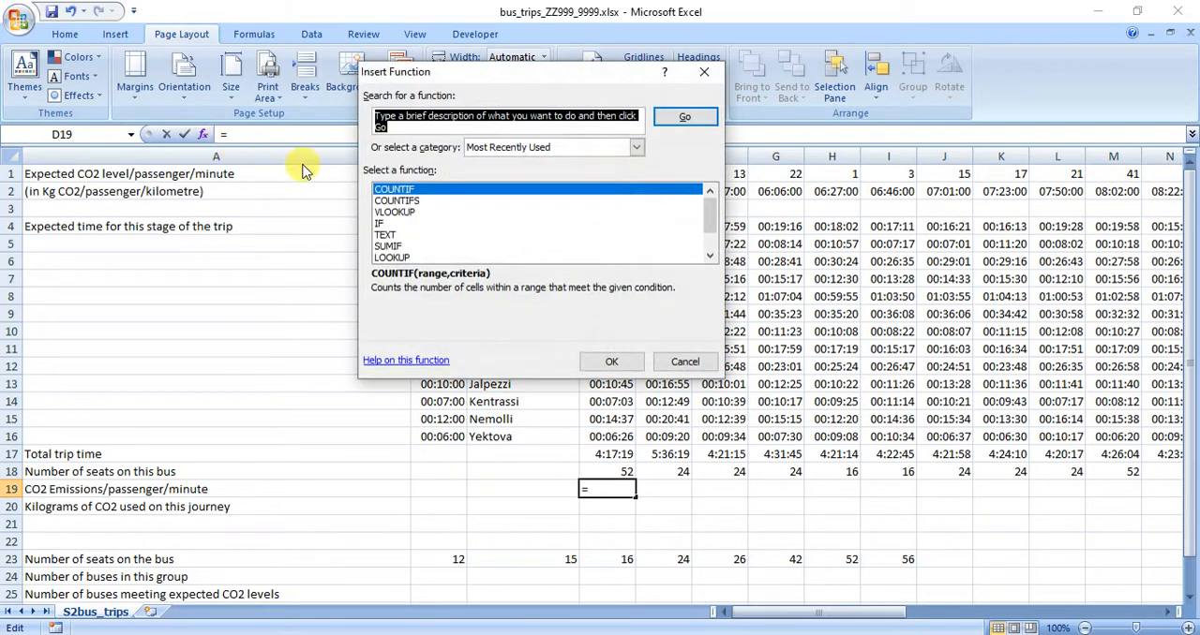
{"action": "double_click", "coordinate": [412, 212]}
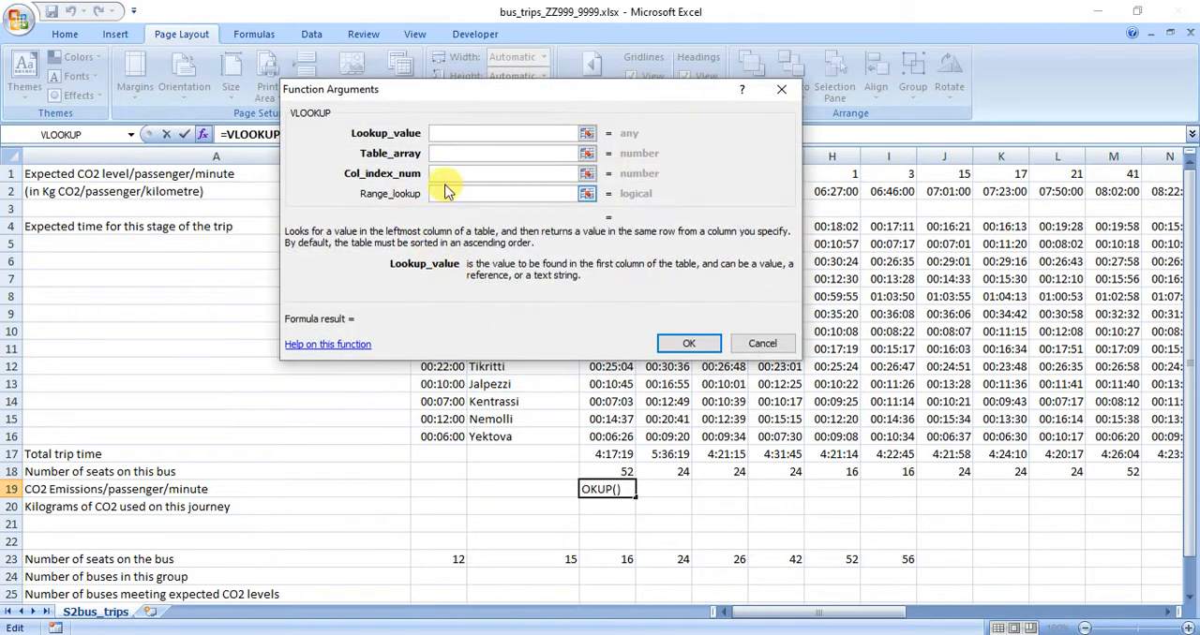
{"action": "left_click_drag", "start_coordinate": [523, 97], "coordinate": [234, 163]}
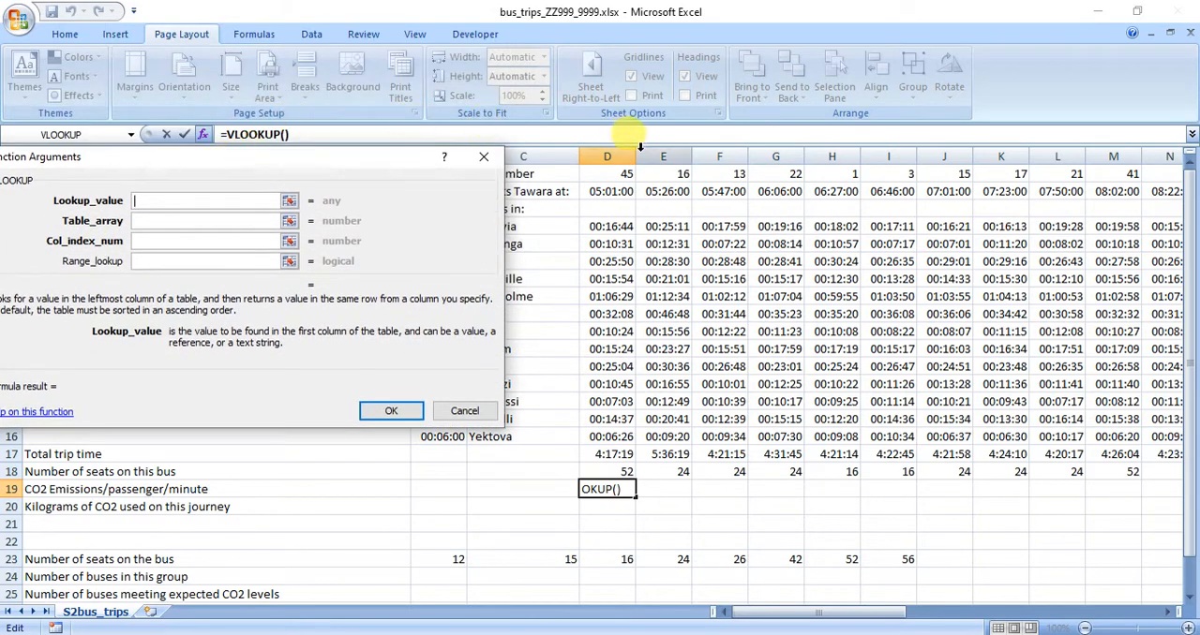
{"action": "left_click", "coordinate": [620, 174]}
{"action": "left_click", "coordinate": [241, 221]}
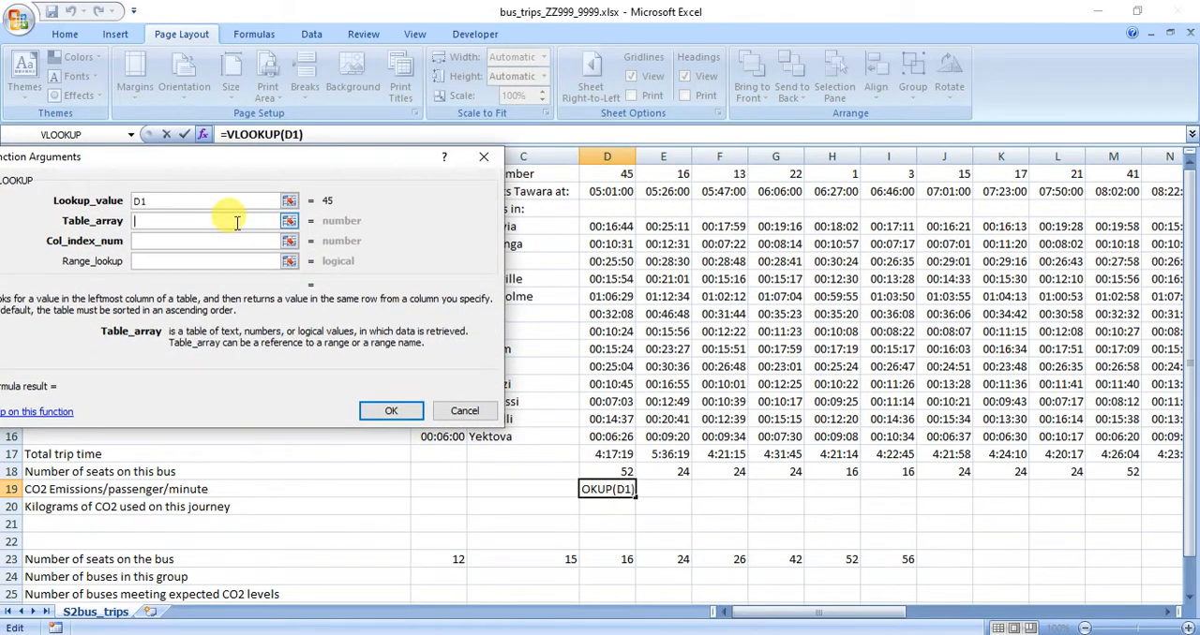
Set the D19 VLOOKUP's table array to the range $A$2:$D$108 of the S2bus sheet in S2bus.csv.
{"action": "left_click", "coordinate": [756, 634]}
{"action": "left_click", "coordinate": [822, 598]}
{"action": "left_click", "coordinate": [755, 634]}
{"action": "left_click", "coordinate": [683, 603]}
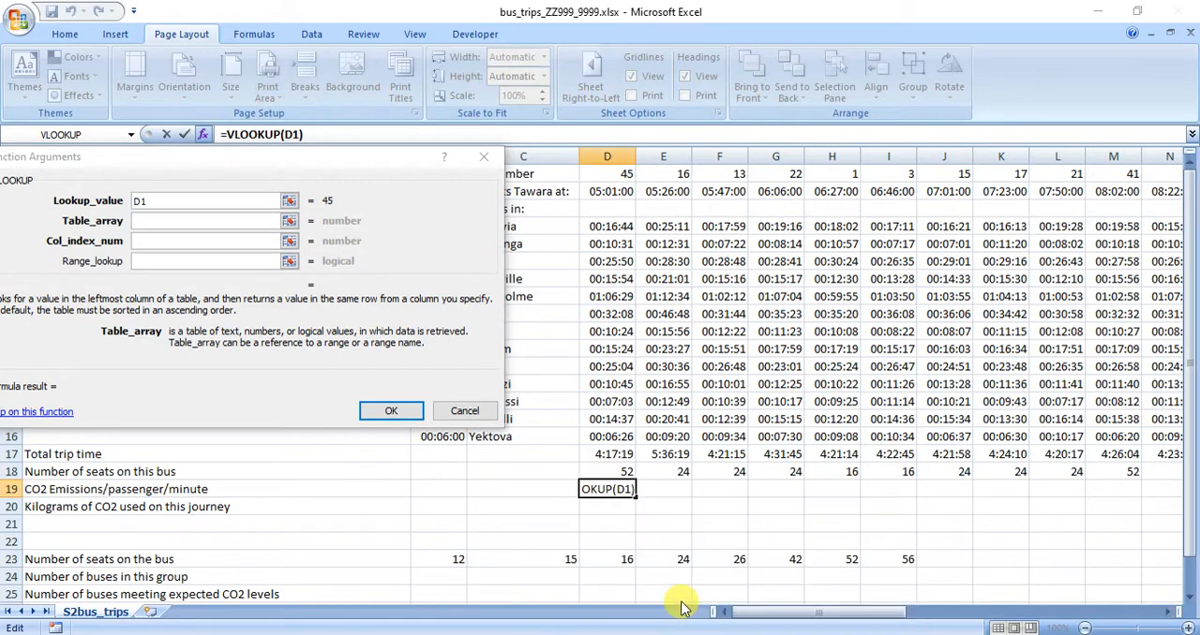
{"action": "left_click_drag", "start_coordinate": [155, 158], "coordinate": [758, 75]}
{"action": "left_click_drag", "start_coordinate": [42, 191], "coordinate": [478, 545]}
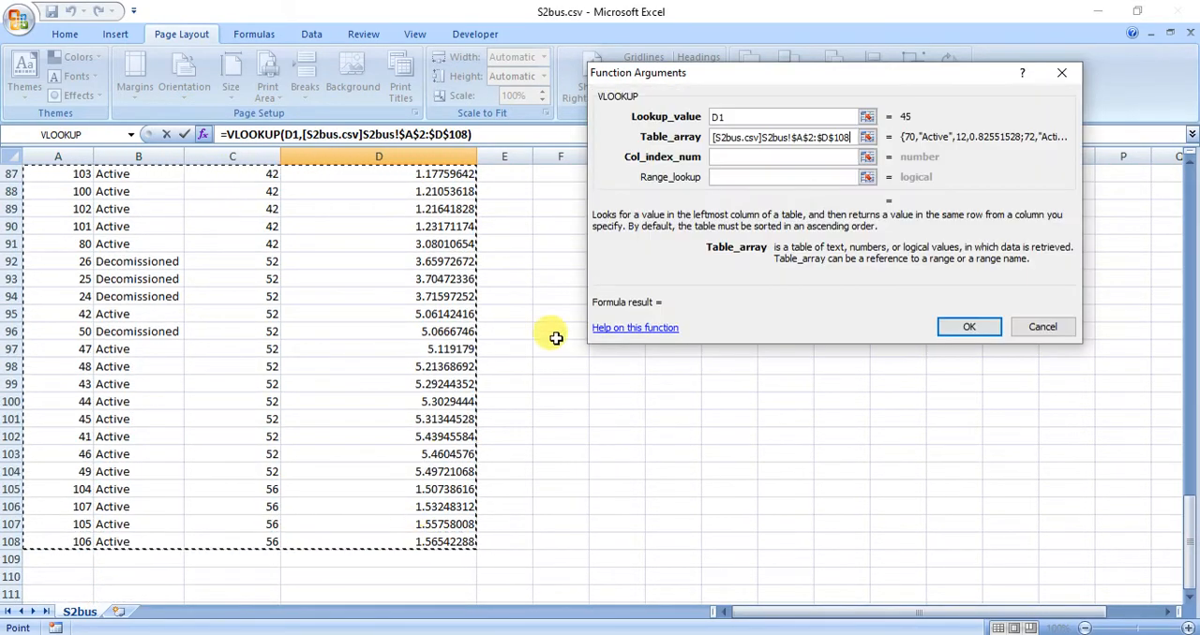
Complete the D19 VLOOKUP with column index 4 and range lookup 0.
{"action": "left_click", "coordinate": [761, 155]}
{"action": "type", "text": "4"}
{"action": "left_click", "coordinate": [744, 177]}
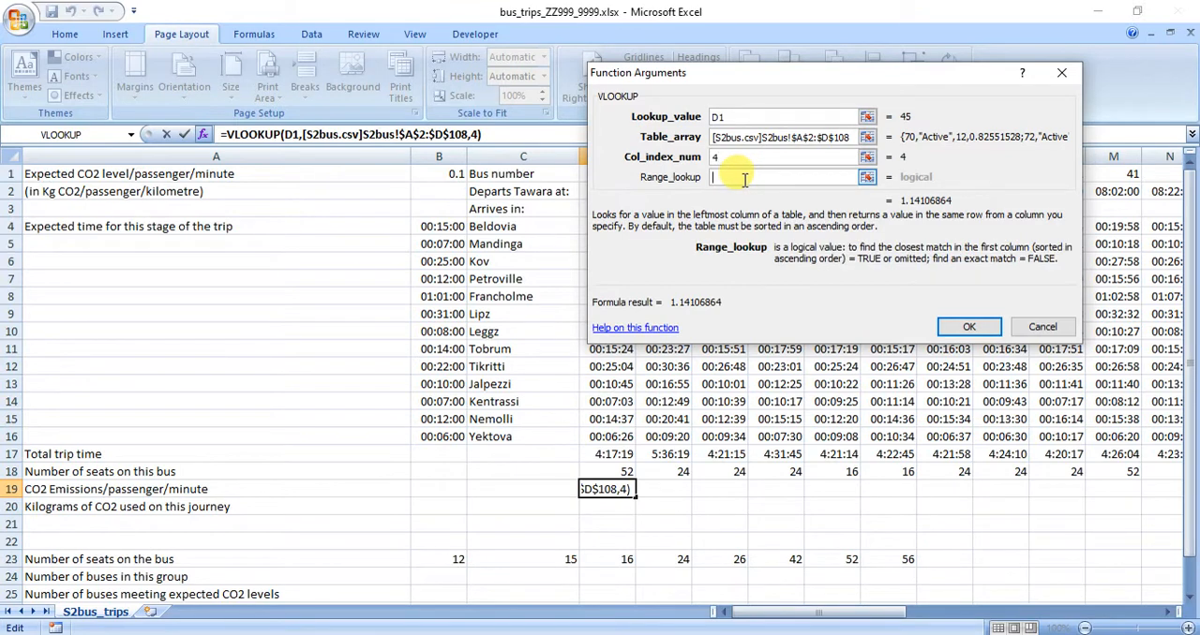
{"action": "type", "text": "0"}
{"action": "left_click", "coordinate": [970, 328]}
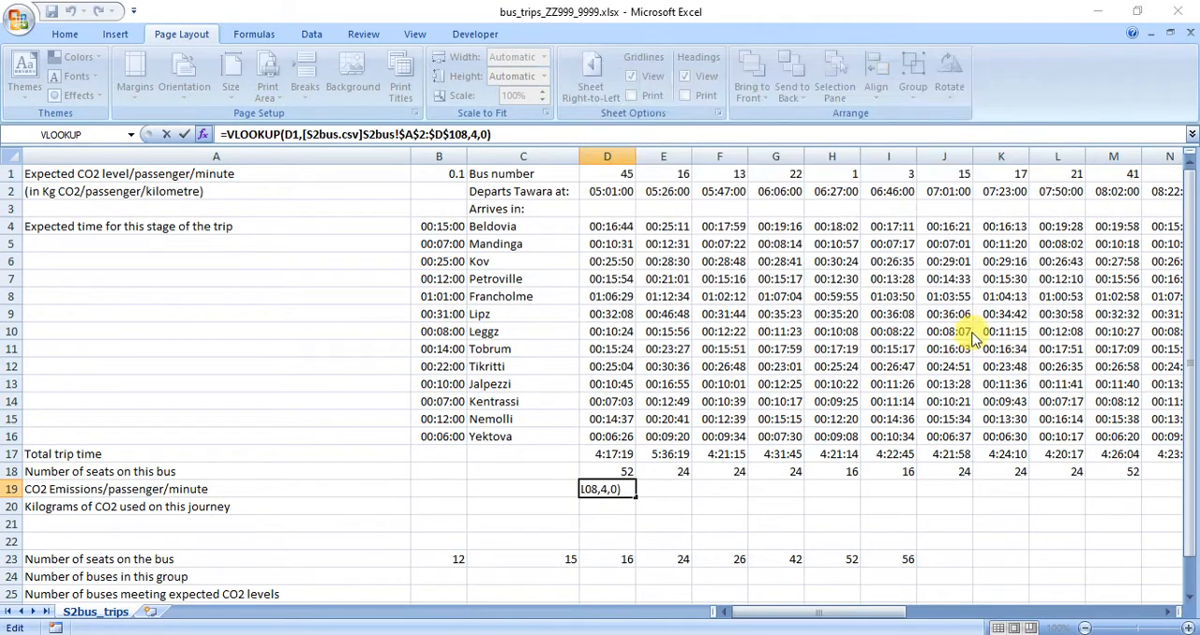
Divide the VLOOKUP result in D19 by the number of seats in D18 to get emissions per passenger/minute.
{"action": "left_click", "coordinate": [525, 133]}
{"action": "type", "text": "/"}
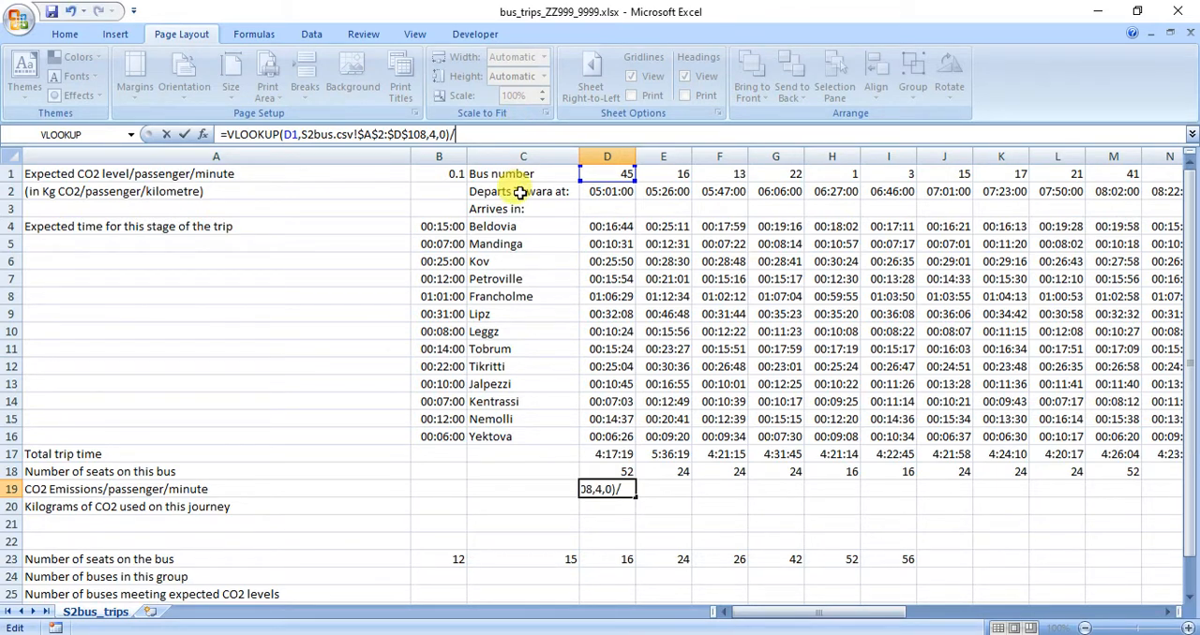
{"action": "left_click", "coordinate": [619, 473]}
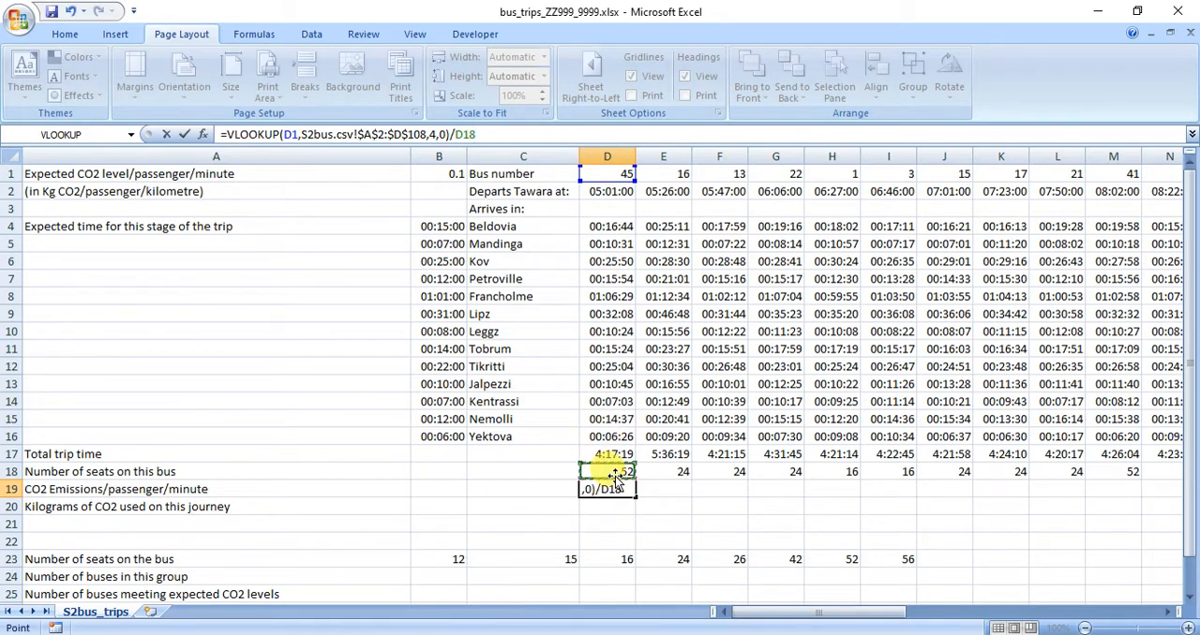
{"action": "key", "text": "Return"}
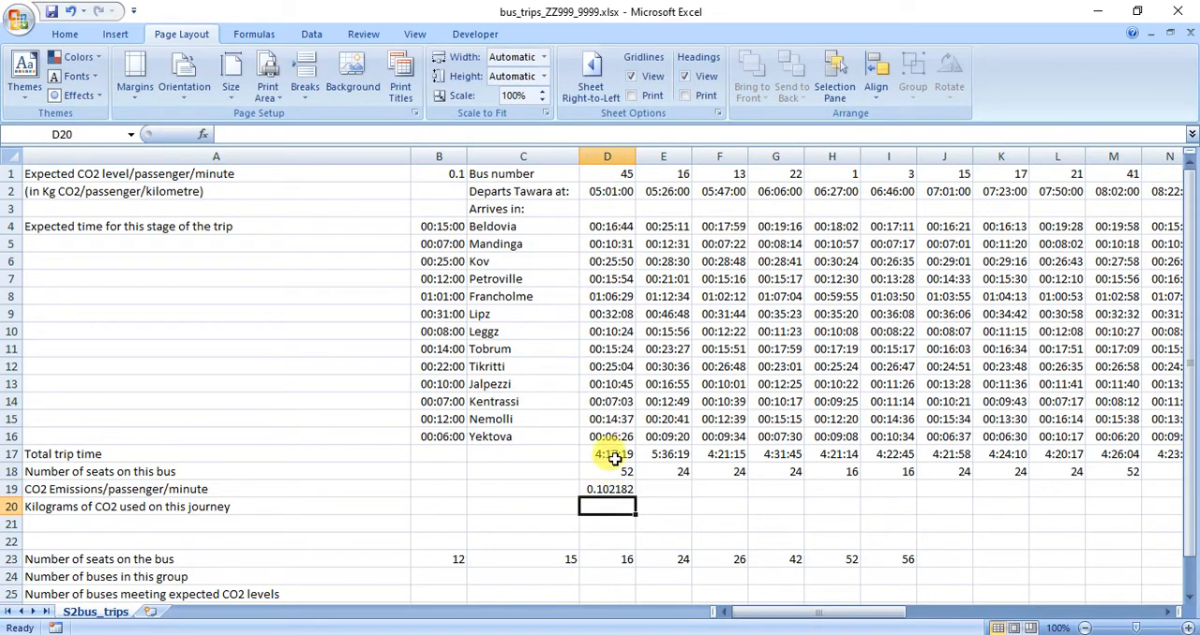
Fill the D19 emissions formula across row 19 for the remaining buses.
{"action": "left_click", "coordinate": [601, 492]}
{"action": "left_click_drag", "start_coordinate": [634, 498], "coordinate": [1065, 500]}
{"action": "left_click_drag", "start_coordinate": [1034, 612], "coordinate": [601, 586]}
{"action": "left_click", "coordinate": [616, 508]}
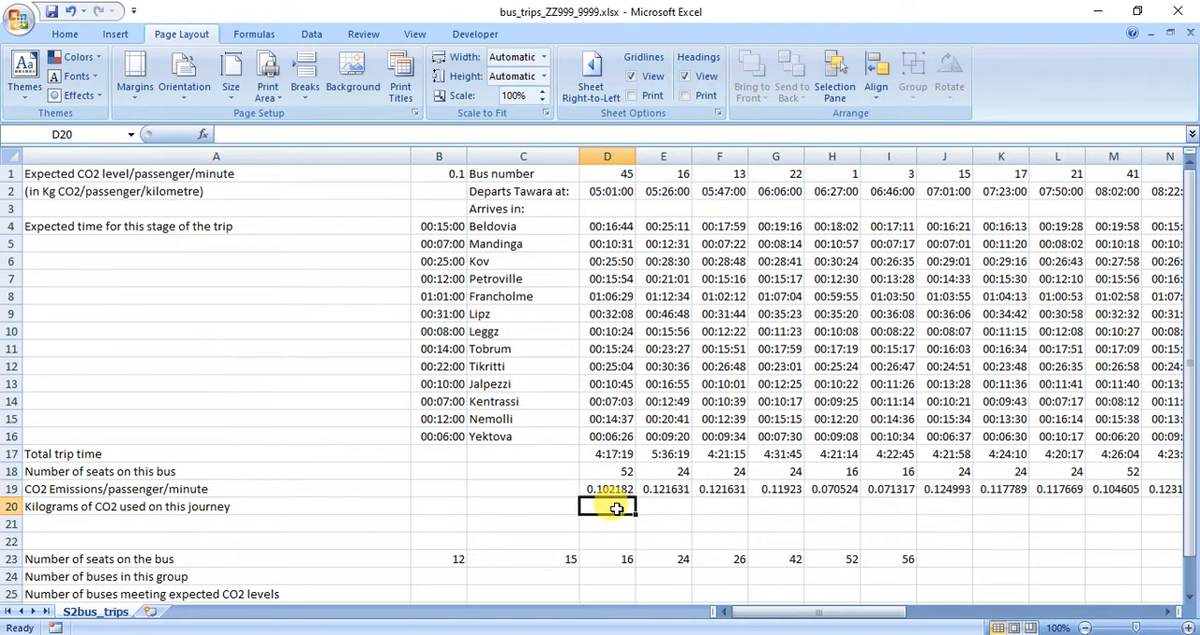
Read the row 20 requirement on total kilogrammes of CO2 and minute rounding in the specimen paper PDF, and return to the bus trips workbook.
{"action": "left_click", "coordinate": [663, 634]}
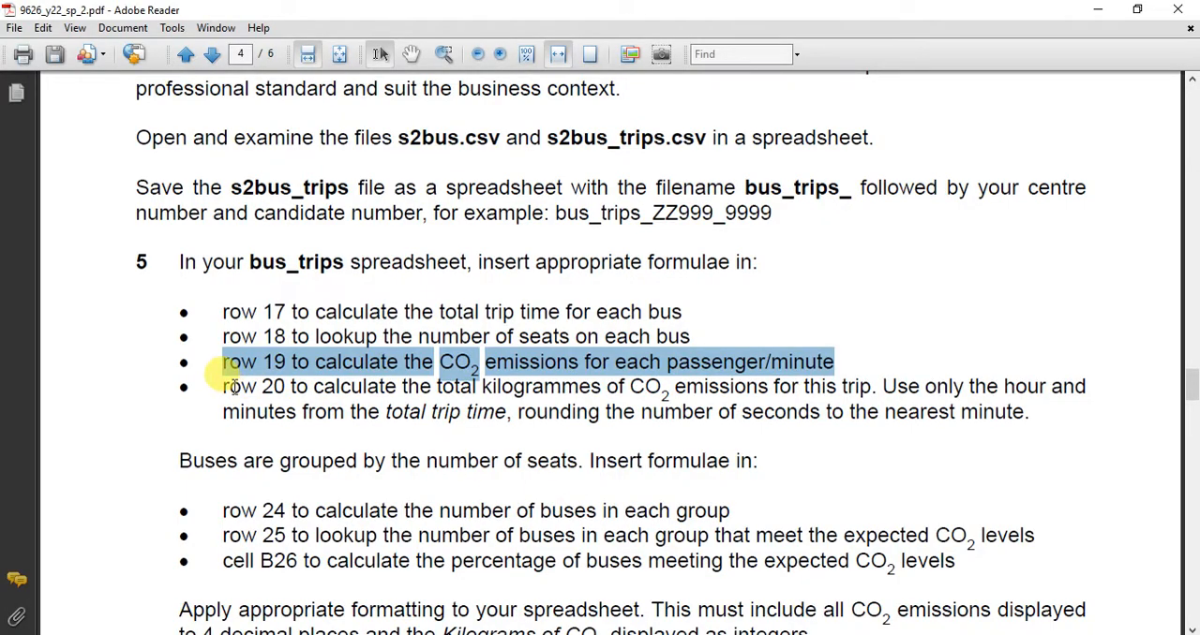
{"action": "left_click_drag", "start_coordinate": [222, 387], "coordinate": [964, 429]}
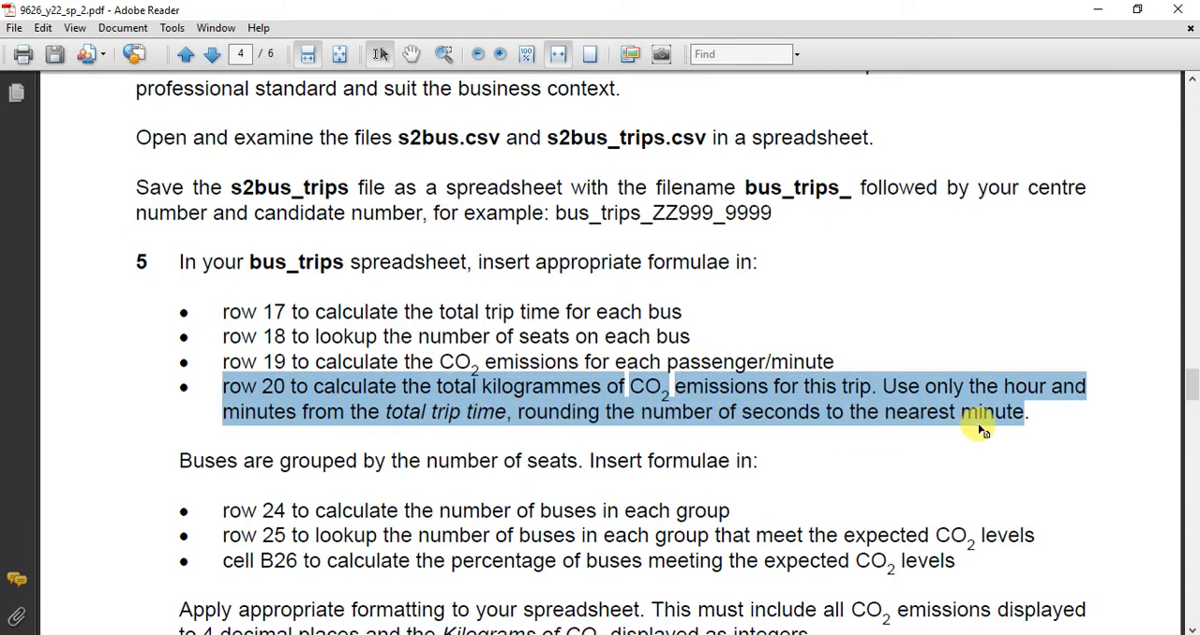
{"action": "left_click", "coordinate": [783, 426]}
{"action": "left_click_drag", "start_coordinate": [519, 412], "coordinate": [991, 436]}
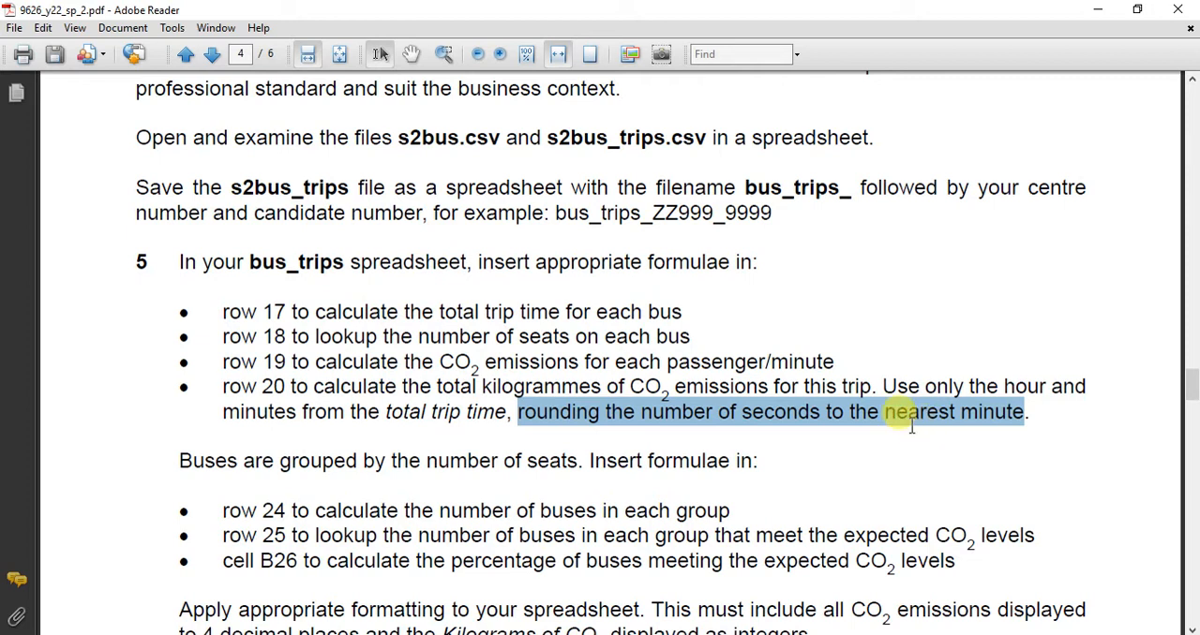
{"action": "left_click", "coordinate": [757, 634]}
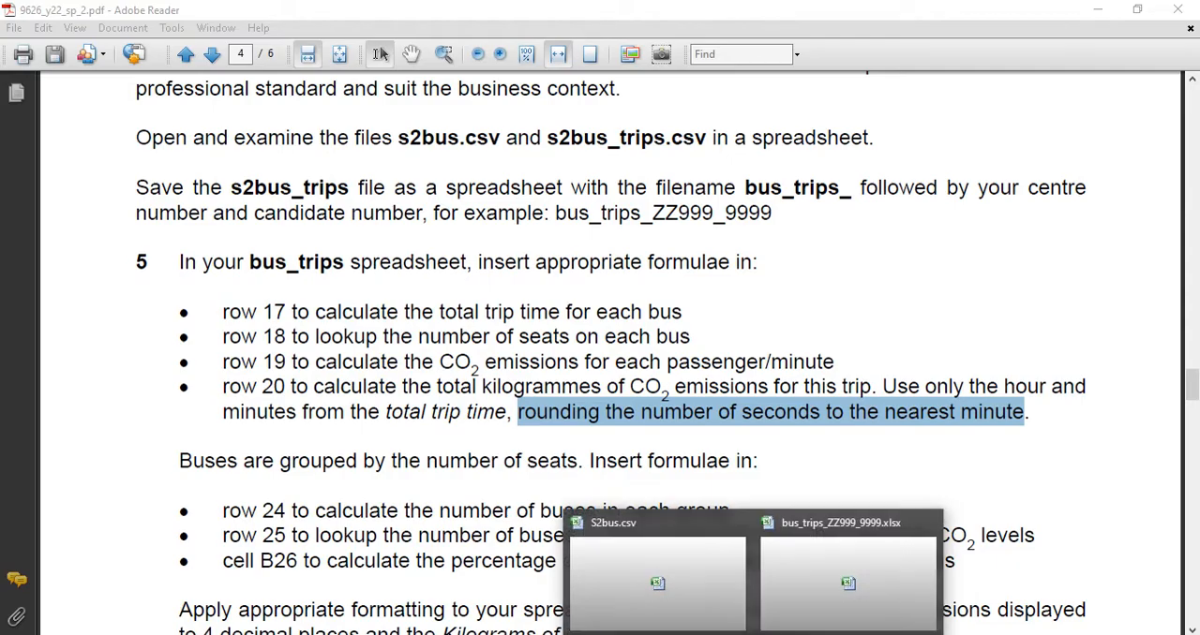
{"action": "left_click", "coordinate": [801, 590]}
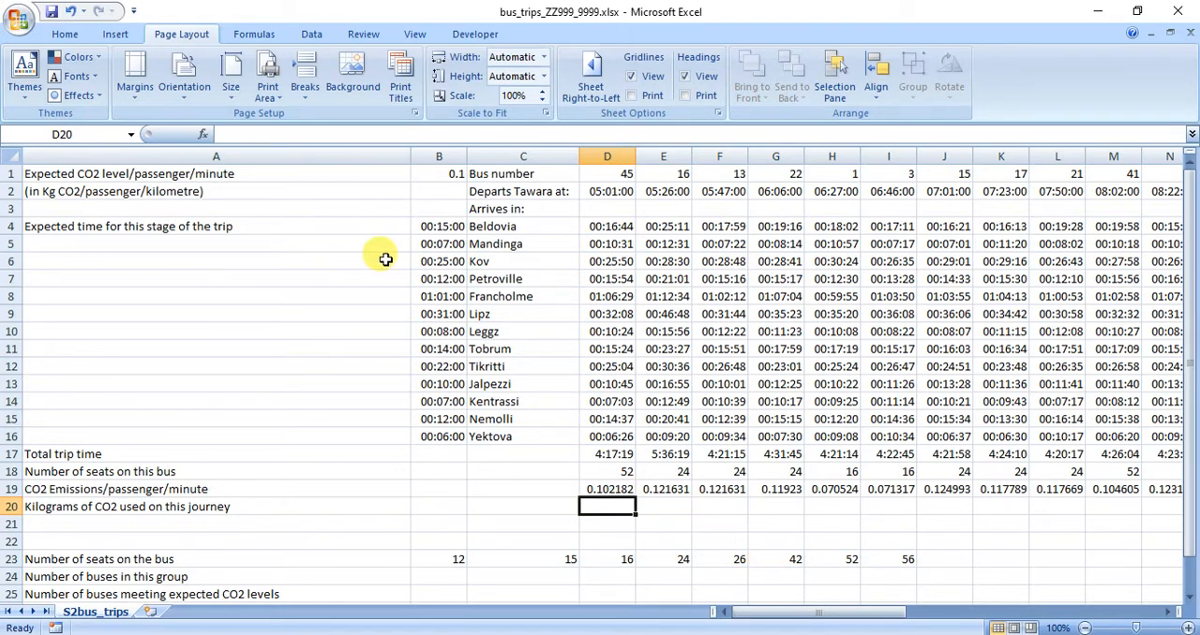
Start a formula in D20 multiplying the CO2 emissions per passenger/minute in D19 by the number of seats in D18.
{"action": "type", "text": "="}
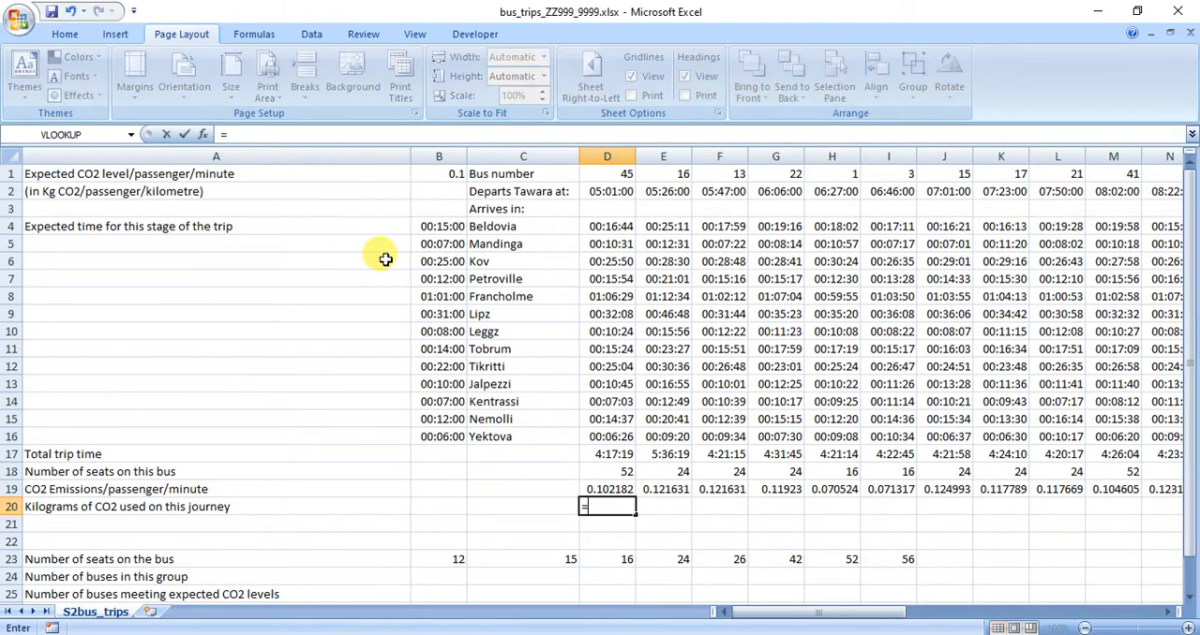
{"action": "left_click", "coordinate": [601, 488]}
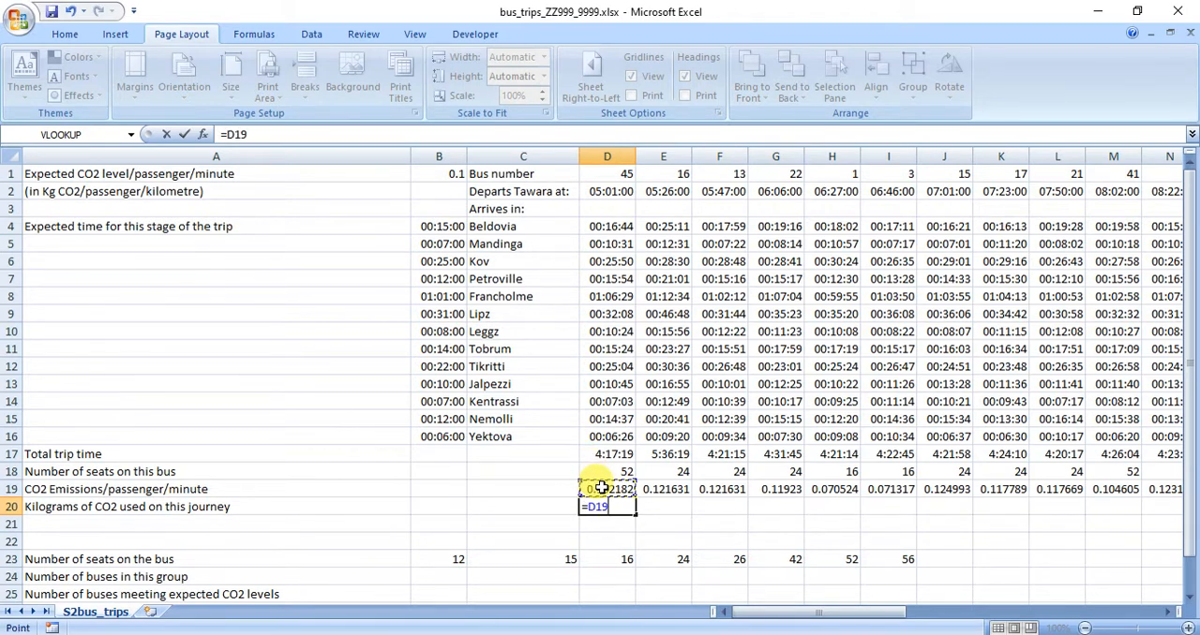
{"action": "type", "text": "*"}
{"action": "left_click", "coordinate": [601, 471]}
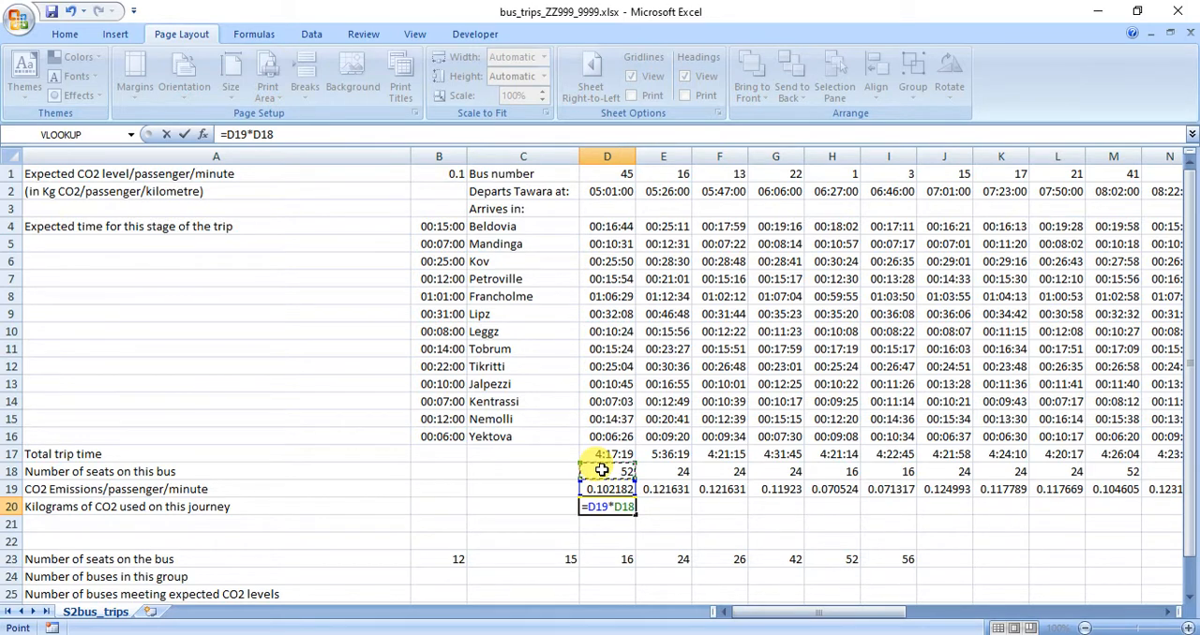
Extend the D20 formula by multiplying with an opened bracket containing the hours of the total trip time, HOUR(D17)*60.
{"action": "type", "text": "*(HOU"}
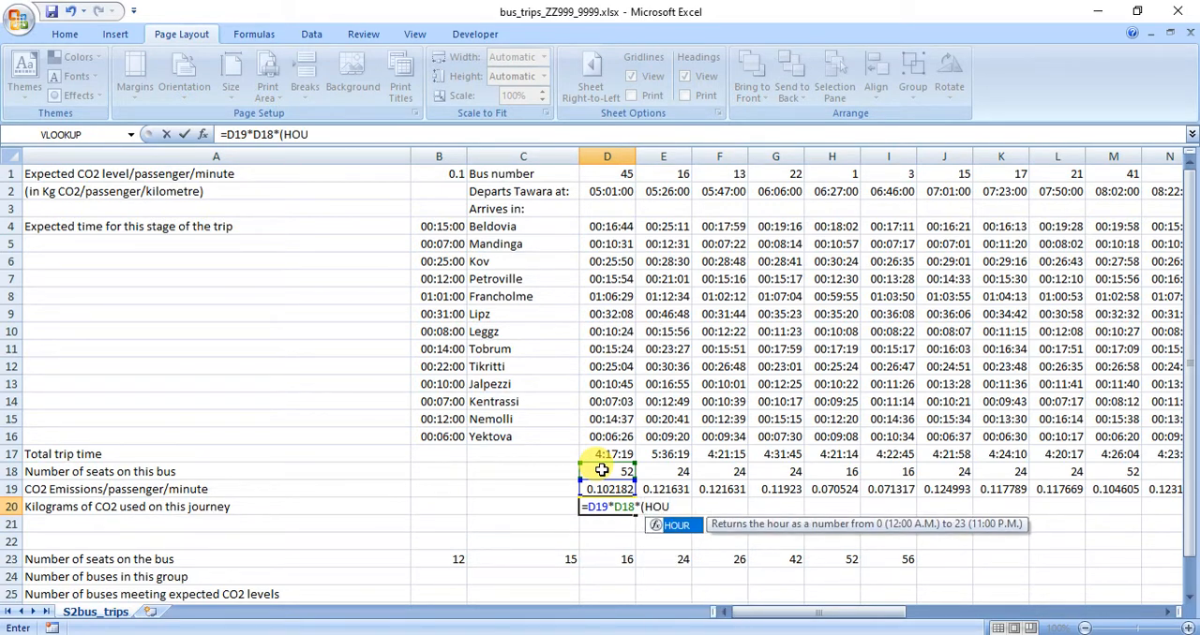
{"action": "double_click", "coordinate": [679, 527]}
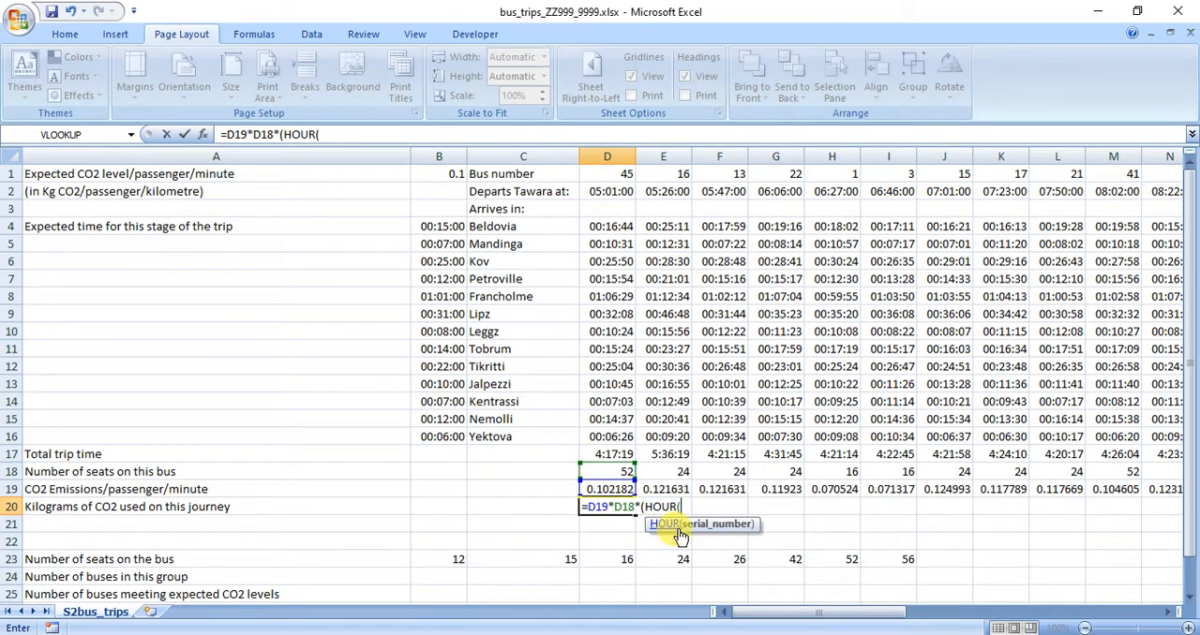
{"action": "left_click", "coordinate": [603, 455]}
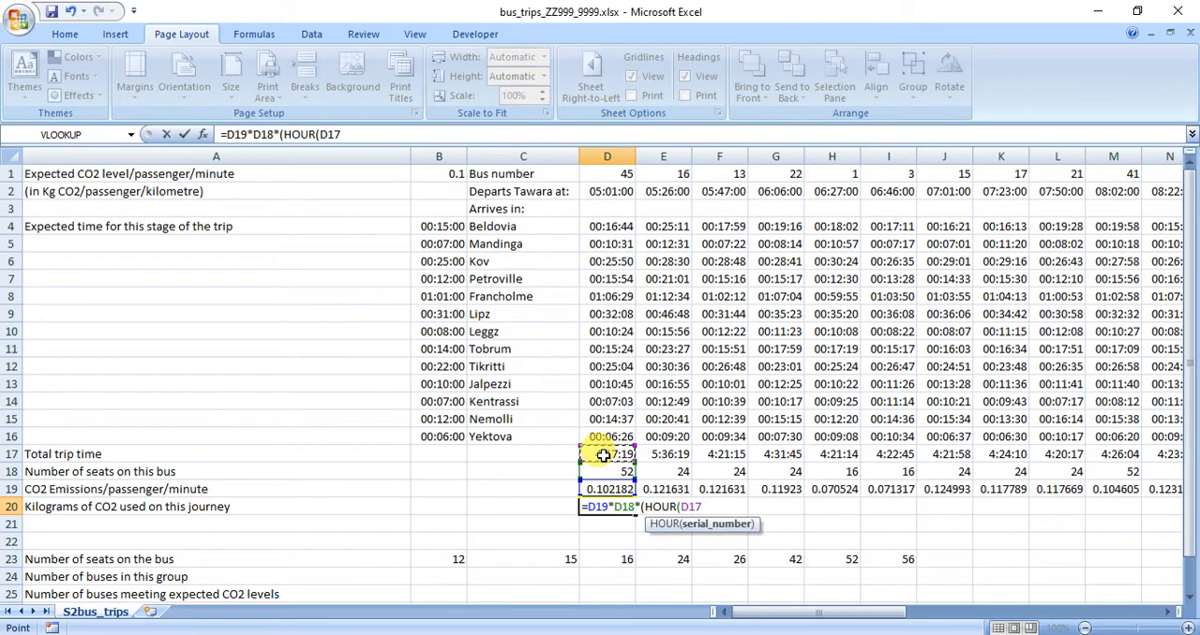
{"action": "type", "text": ")"}
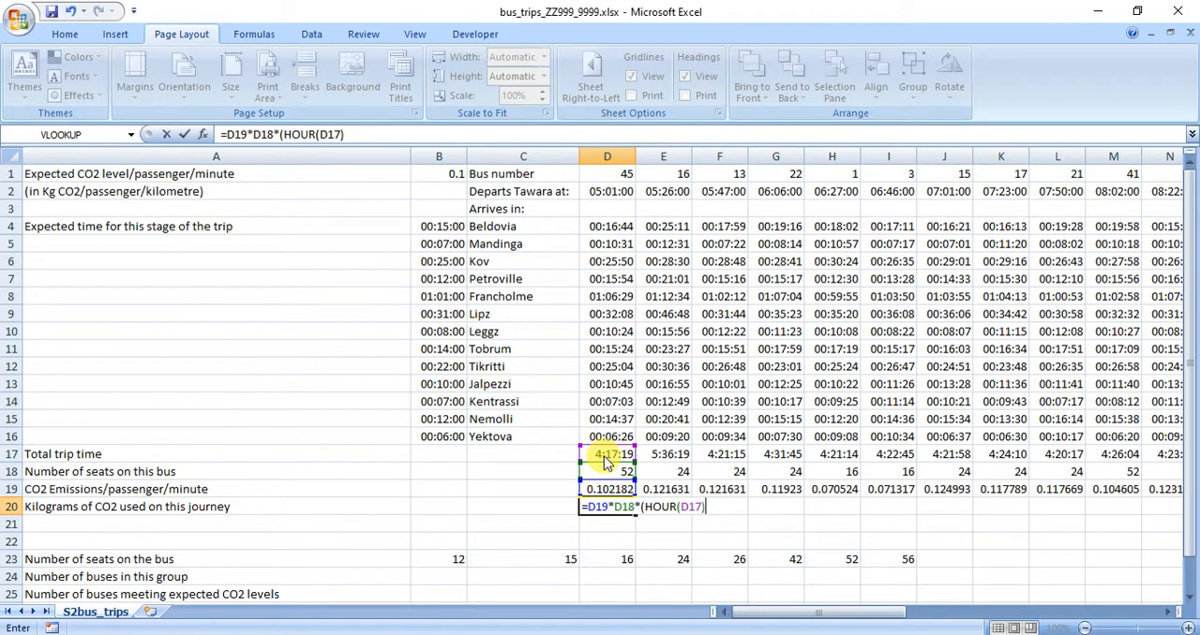
{"action": "type", "text": "*60"}
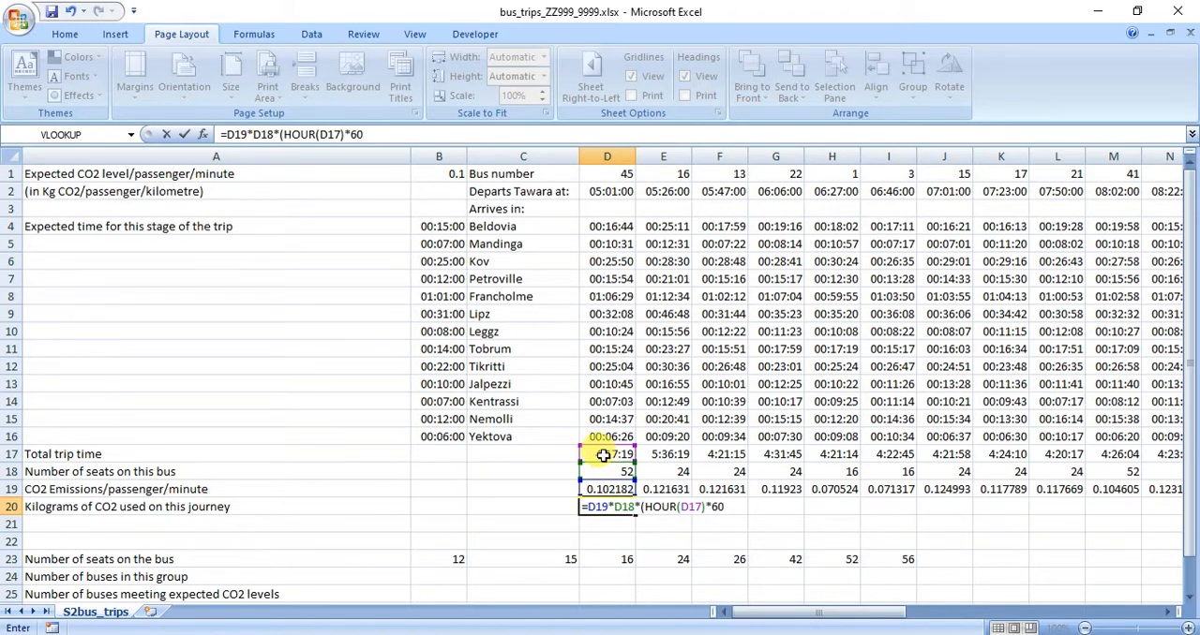
{"action": "type", "text": "+MI"}
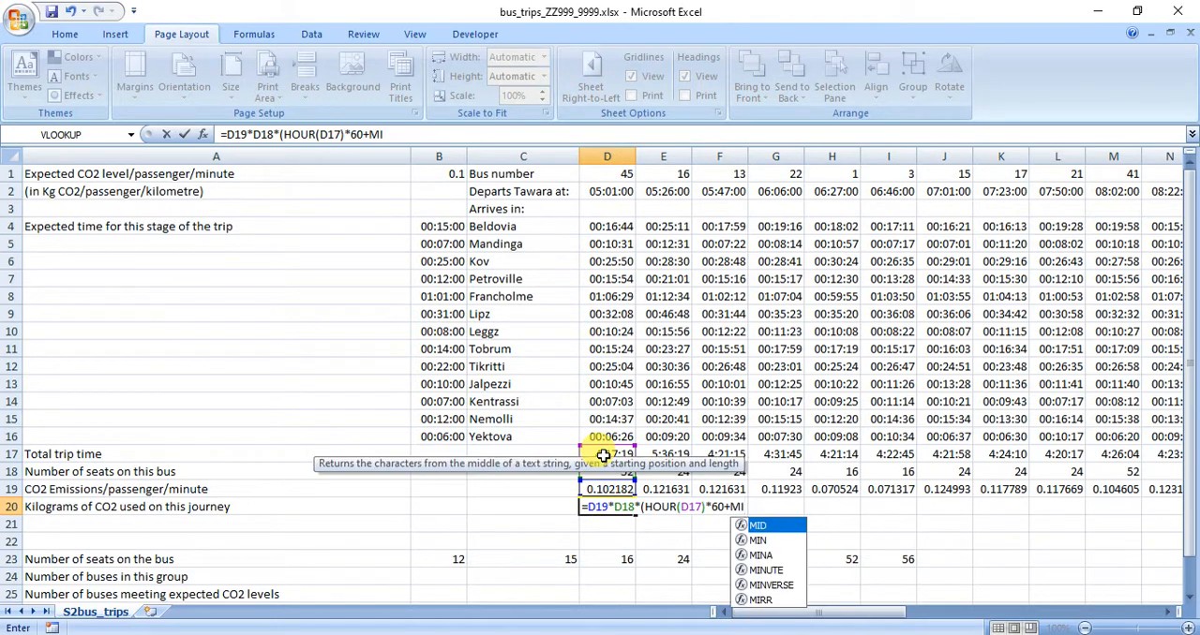
{"action": "type", "text": "N"}
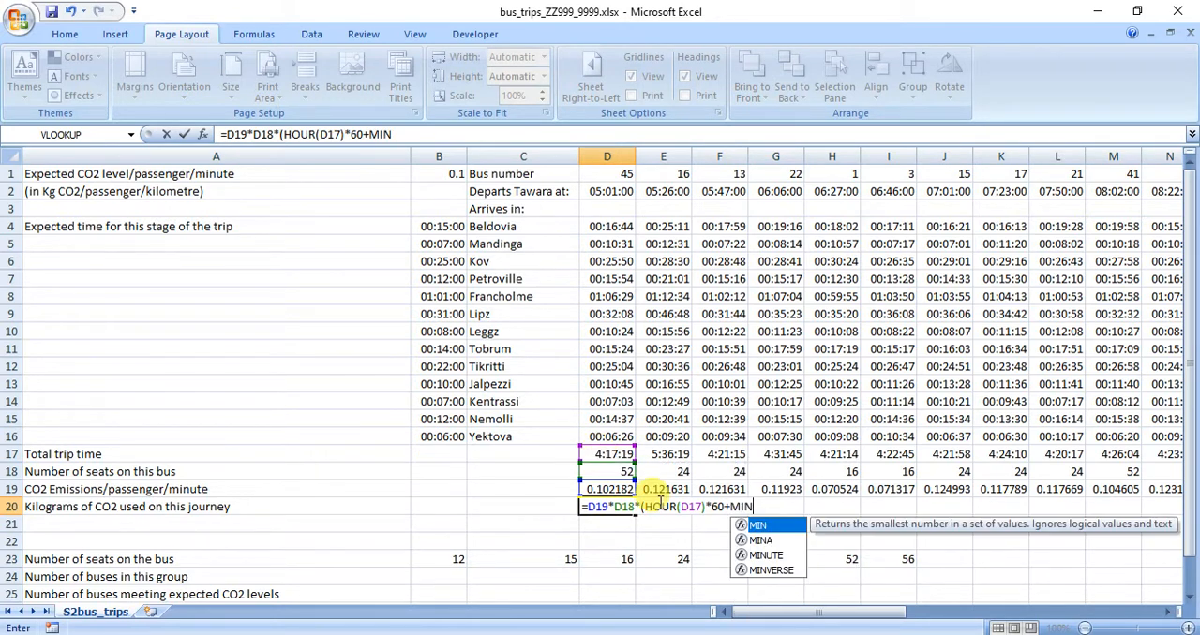
Add the minutes of the total trip time to the D20 formula with +MINUTE(D17).
{"action": "double_click", "coordinate": [764, 554]}
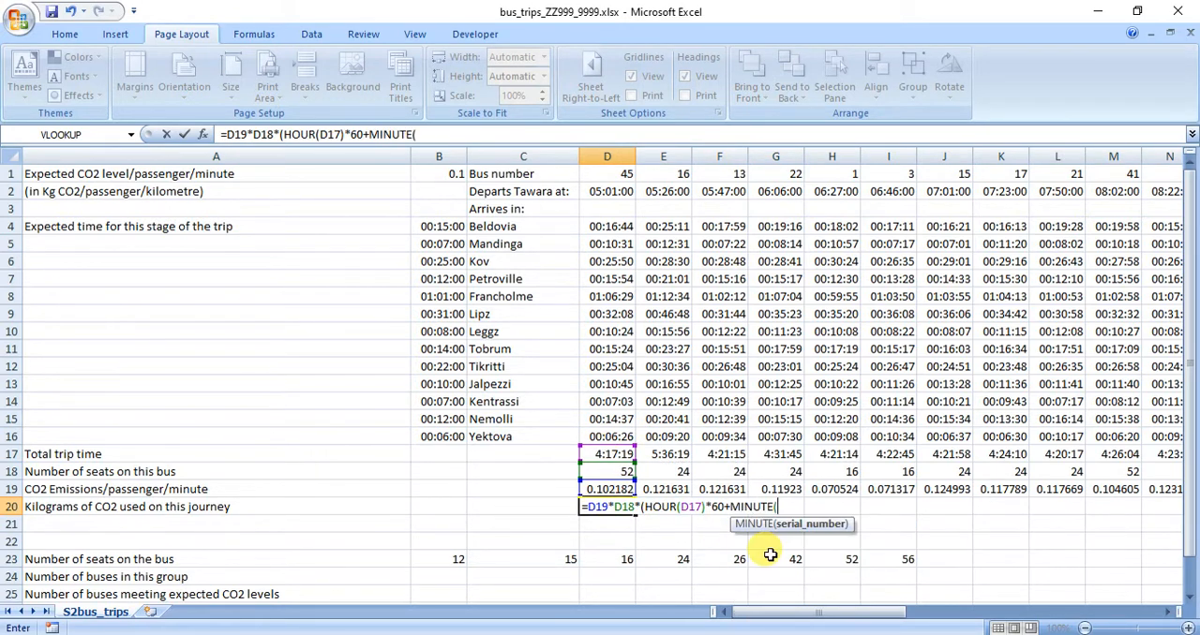
{"action": "left_click", "coordinate": [610, 454]}
{"action": "type", "text": ")"}
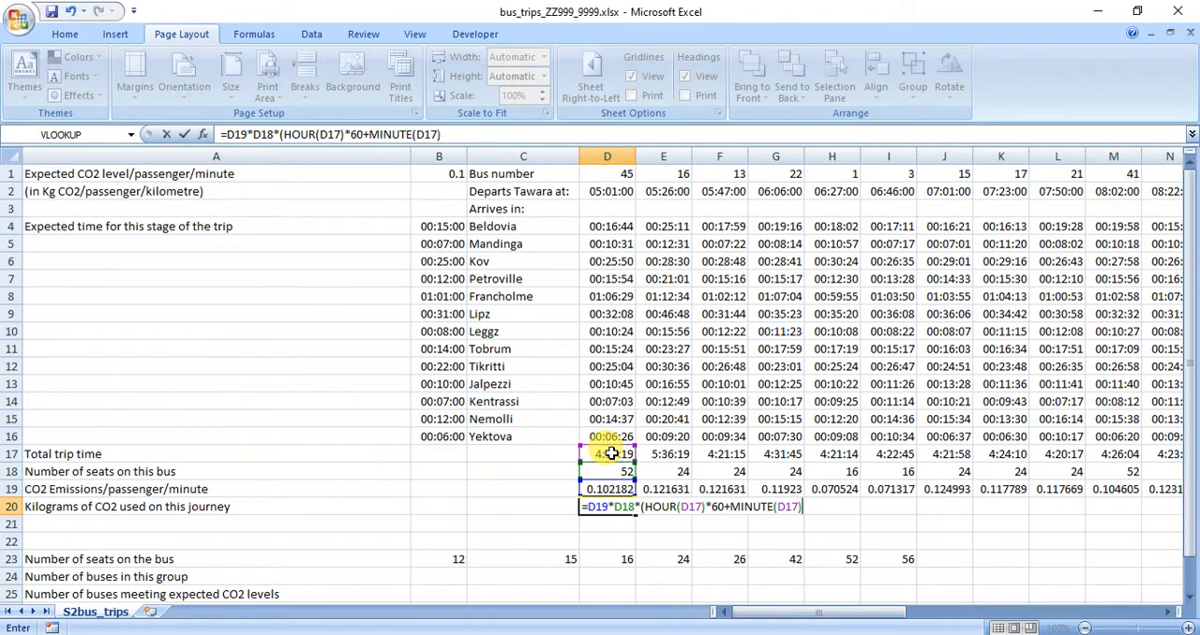
{"action": "type", "text": "+IF"}
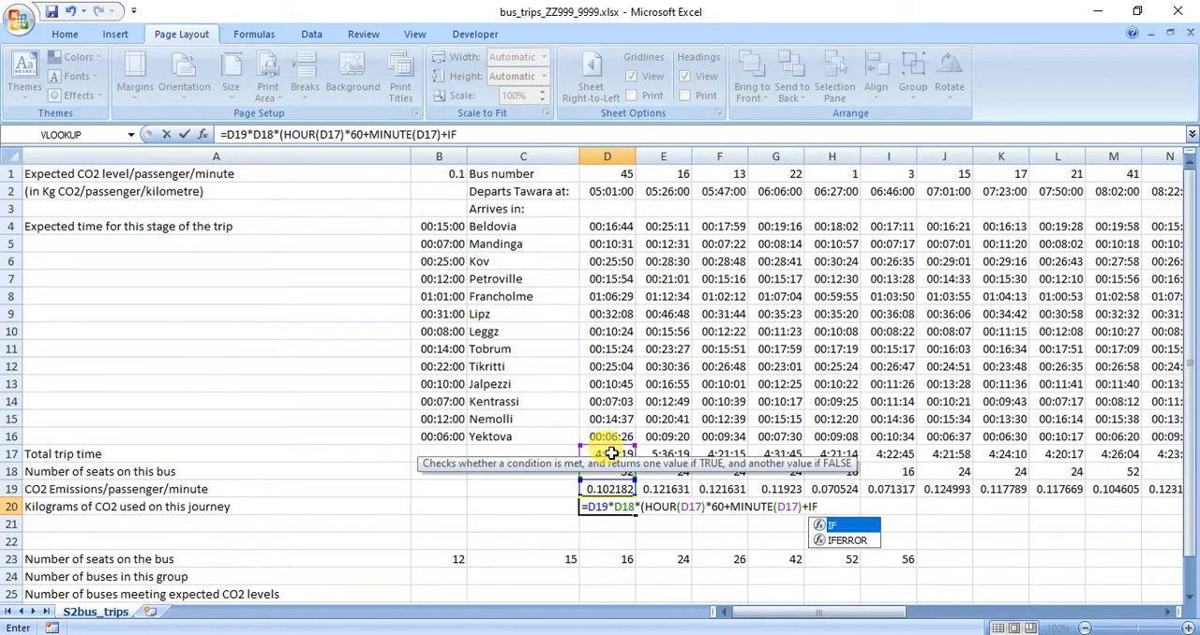
{"action": "type", "text": "(S"}
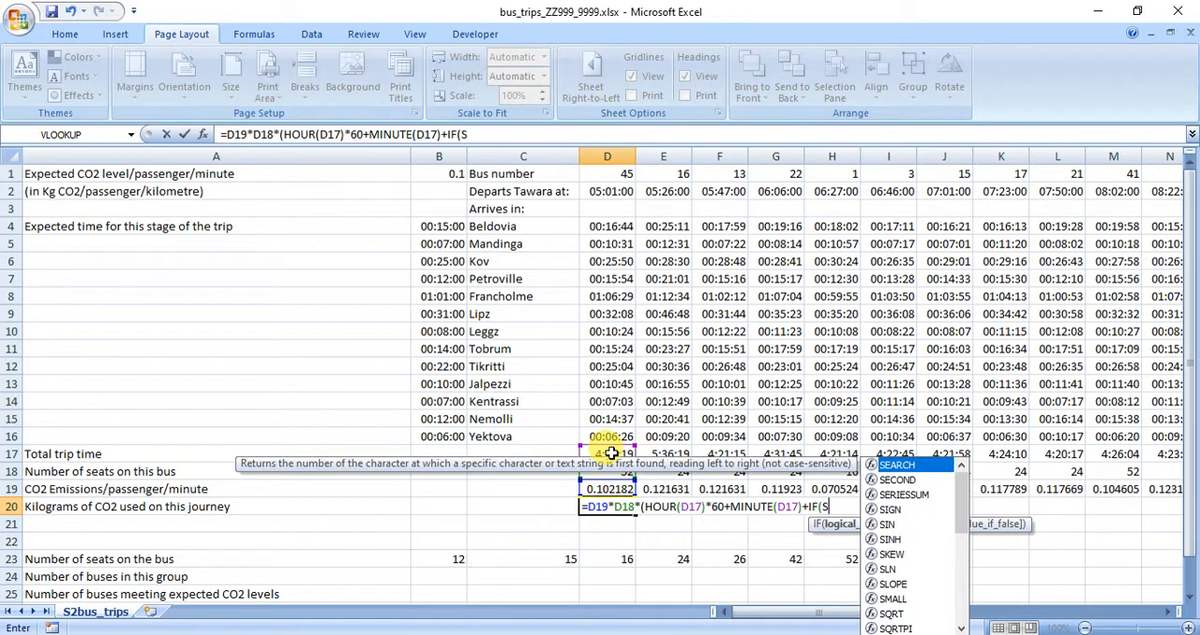
{"action": "type", "text": "R"}
Add an IF function to the D20 formula that tests the seconds of the total trip time with SECOND(D17).
{"action": "key", "text": "BackSpace"}
{"action": "type", "text": "E"}
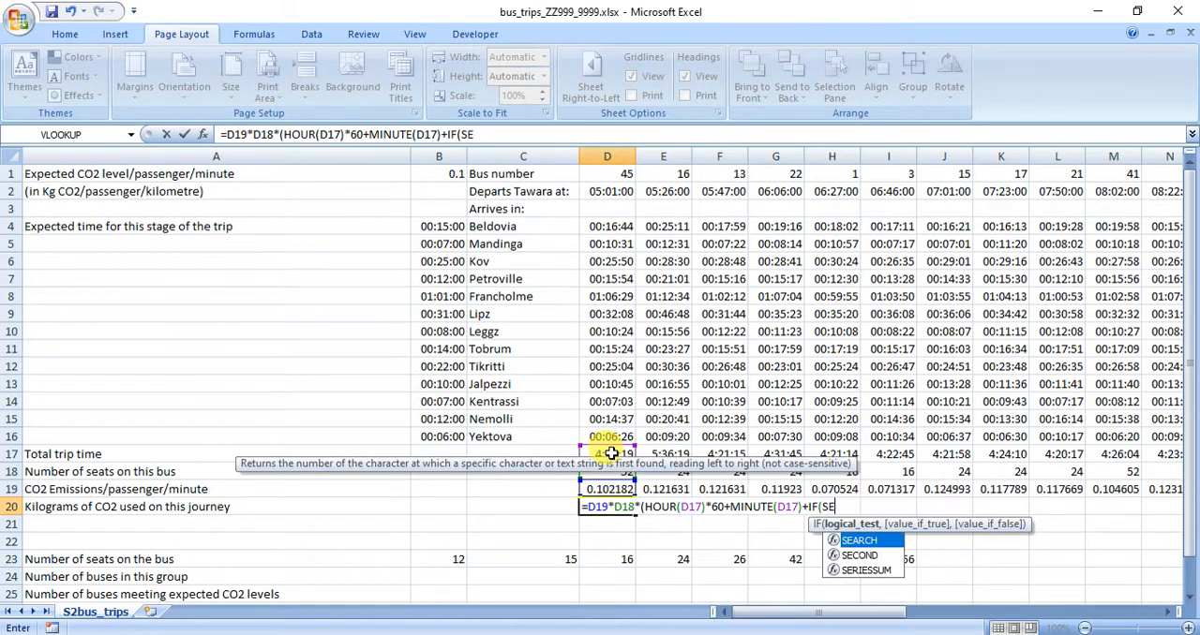
{"action": "double_click", "coordinate": [855, 556]}
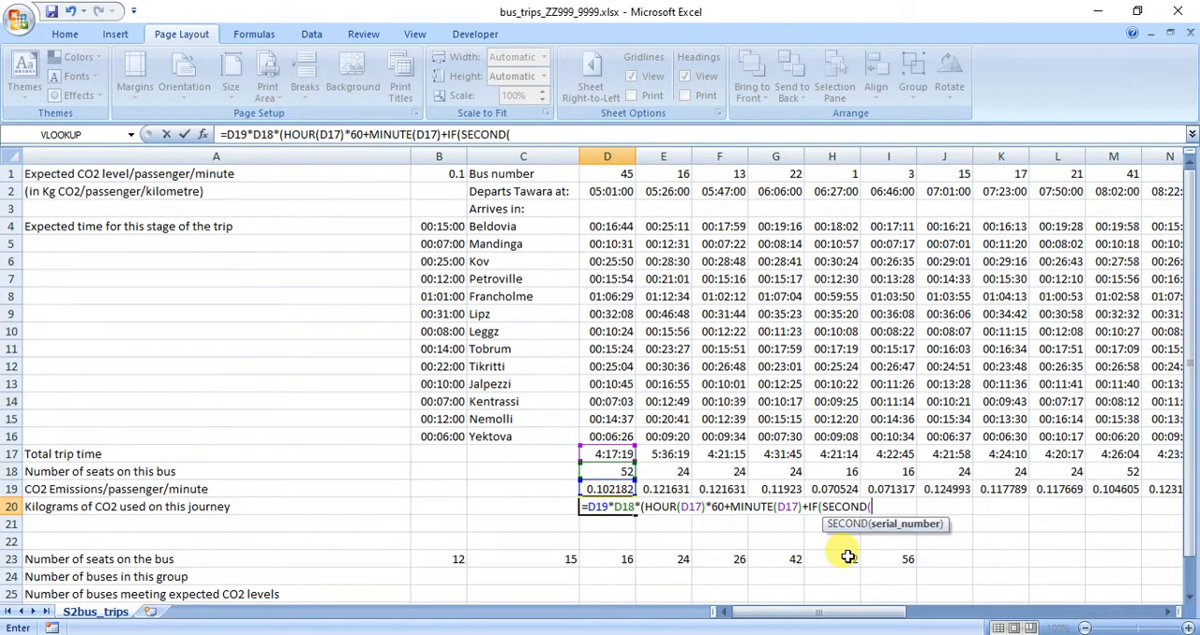
{"action": "left_click", "coordinate": [607, 453]}
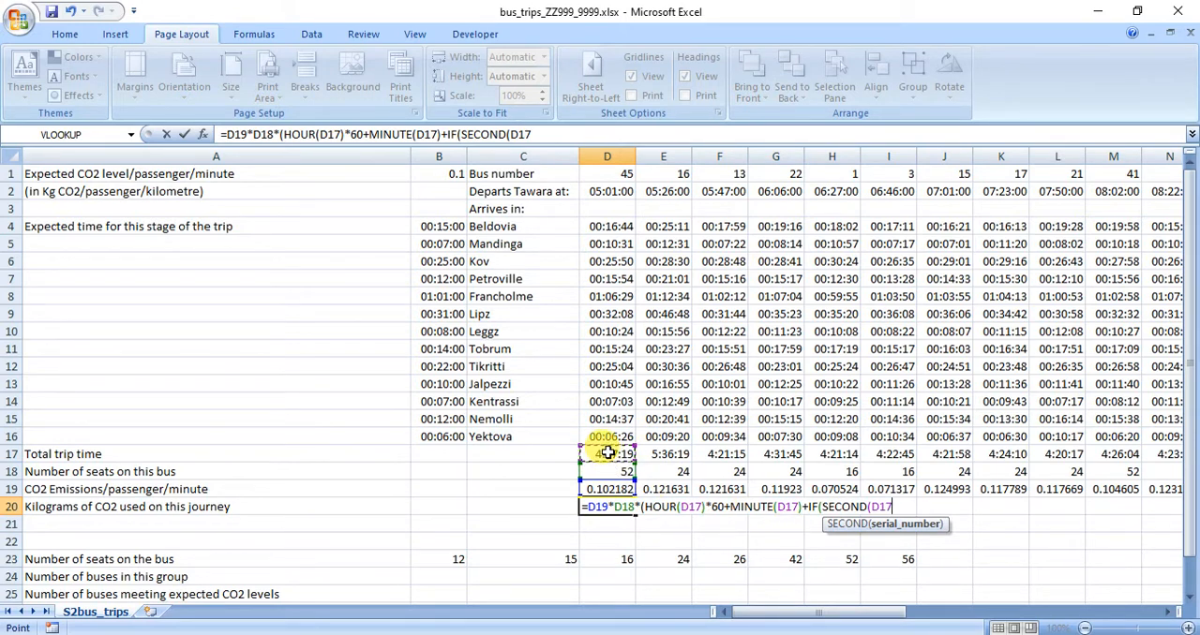
{"action": "type", "text": ")>"}
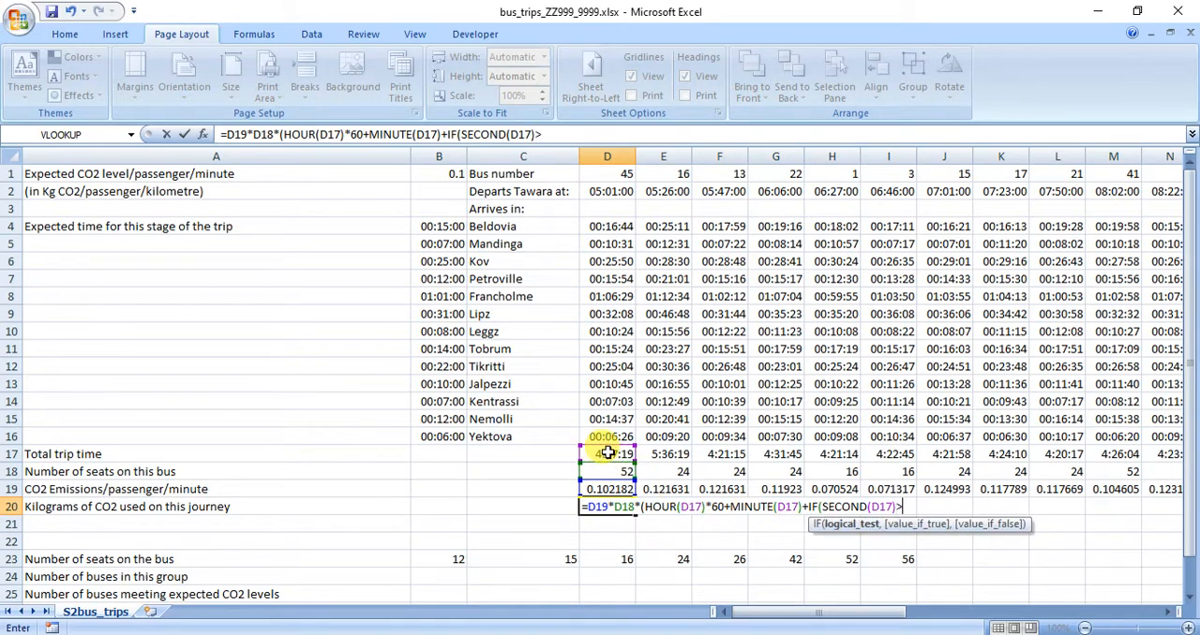
{"action": "type", "text": "30,1"}
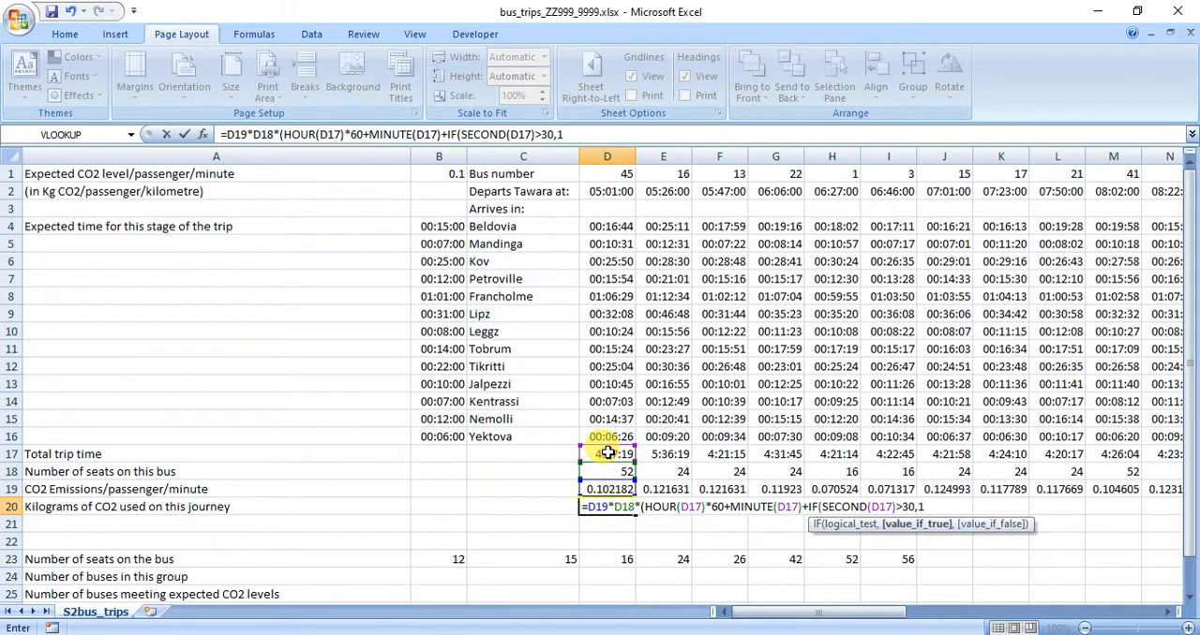
{"action": "type", "text": ",0"}
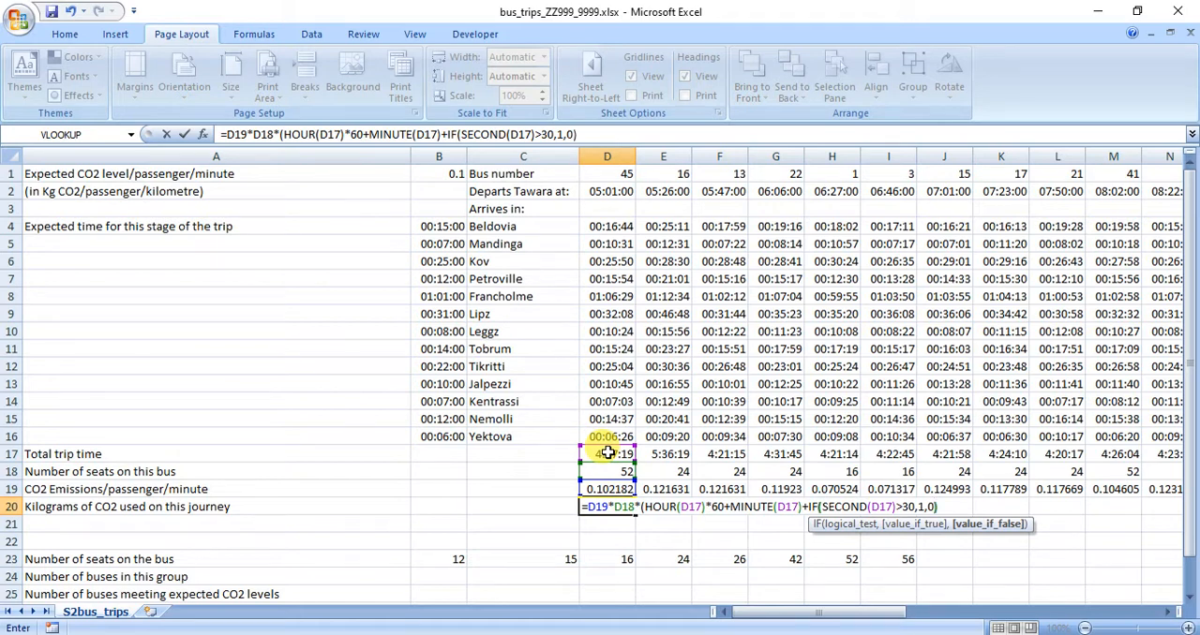
{"action": "type", "text": ")"}
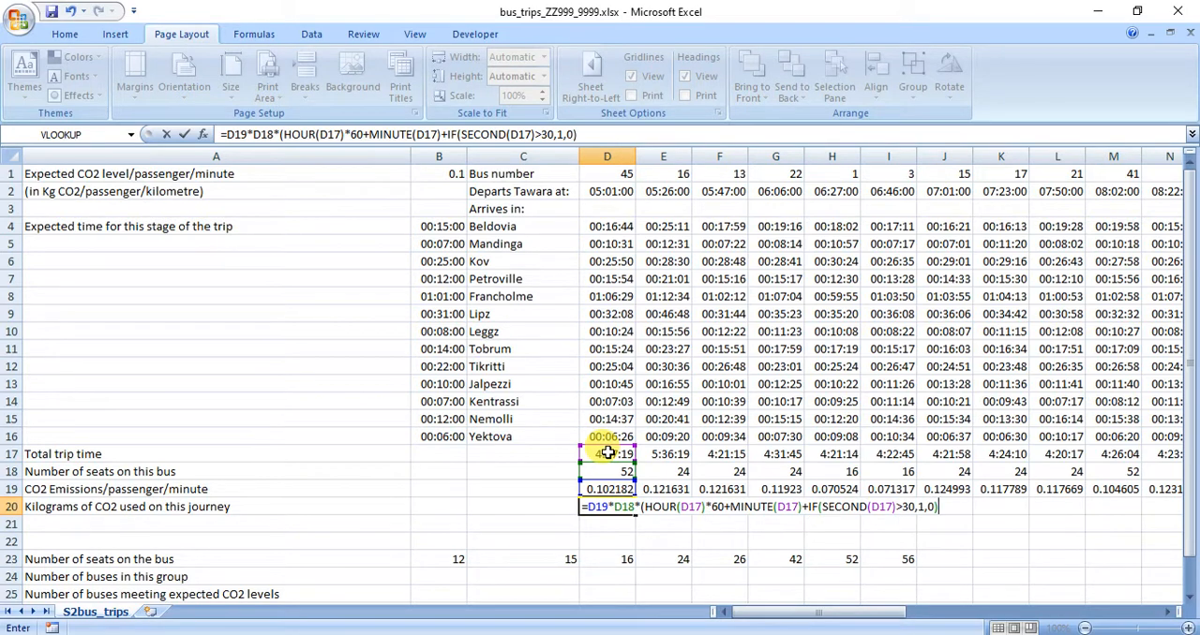
Complete the IF test in D20 as >=30 returning 1 or otherwise 0, close both brackets and enter the formula.
{"action": "left_click", "coordinate": [906, 506]}
{"action": "type", "text": "="}
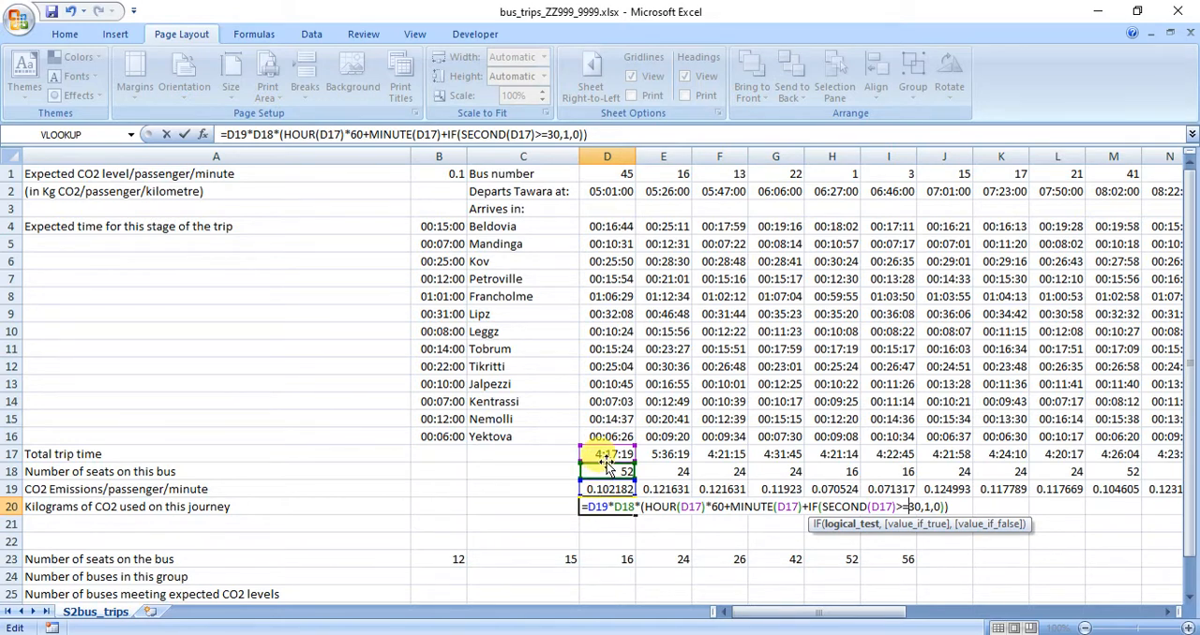
{"action": "key", "text": "Return"}
Format D20 as Number with no decimal places.
{"action": "left_click", "coordinate": [635, 504]}
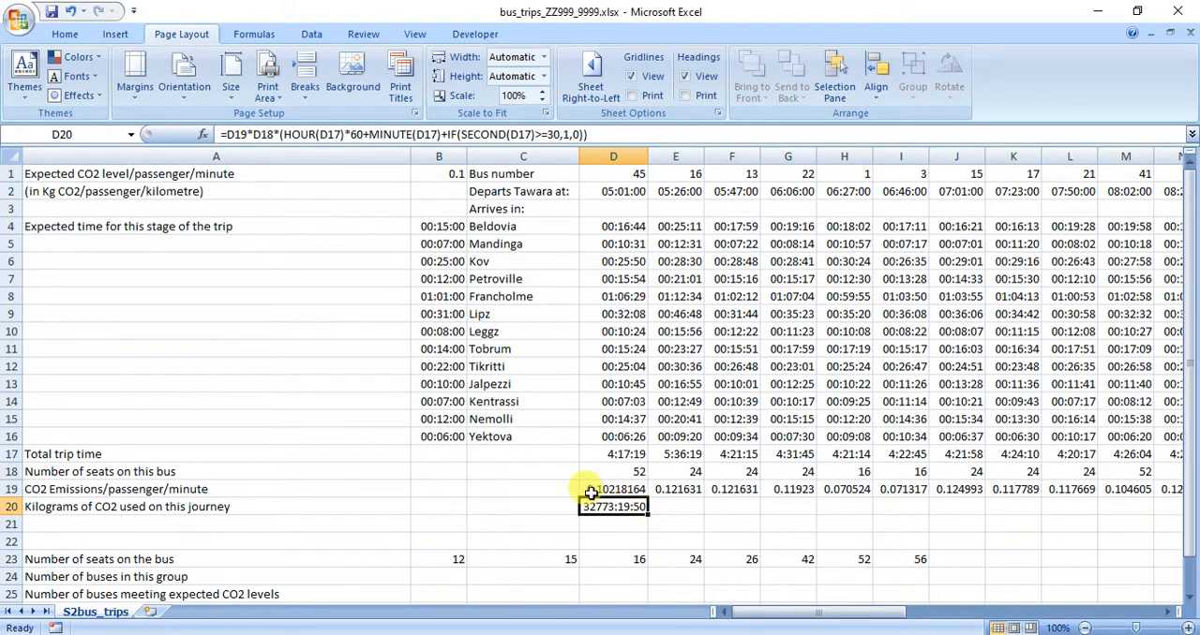
{"action": "left_click", "coordinate": [62, 35]}
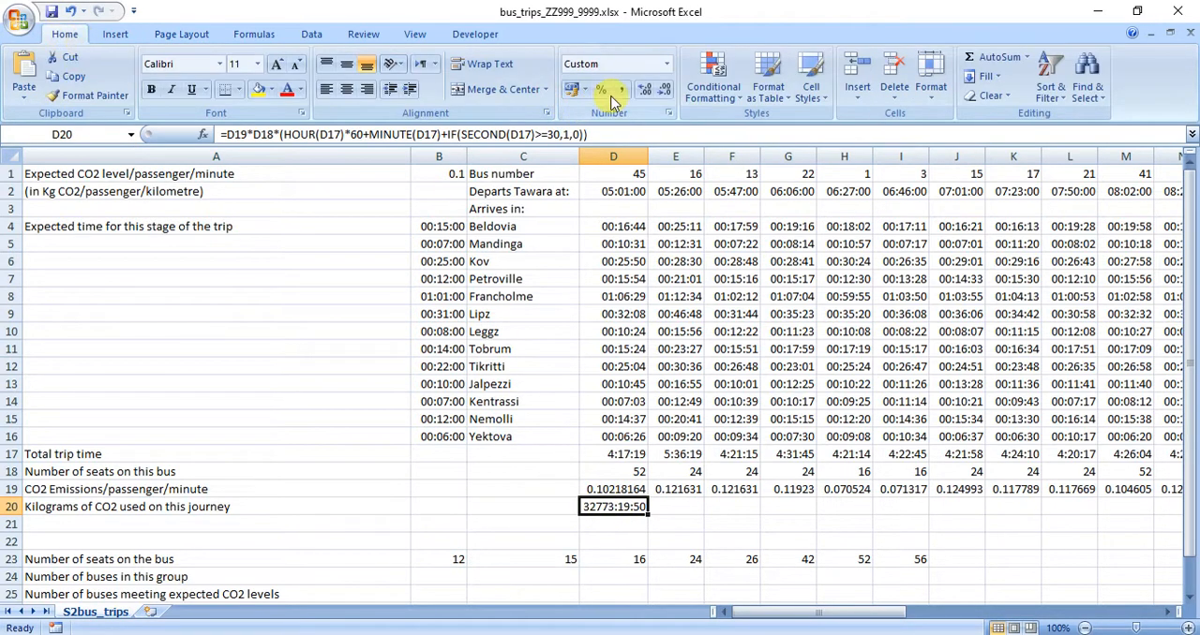
{"action": "left_click", "coordinate": [667, 64]}
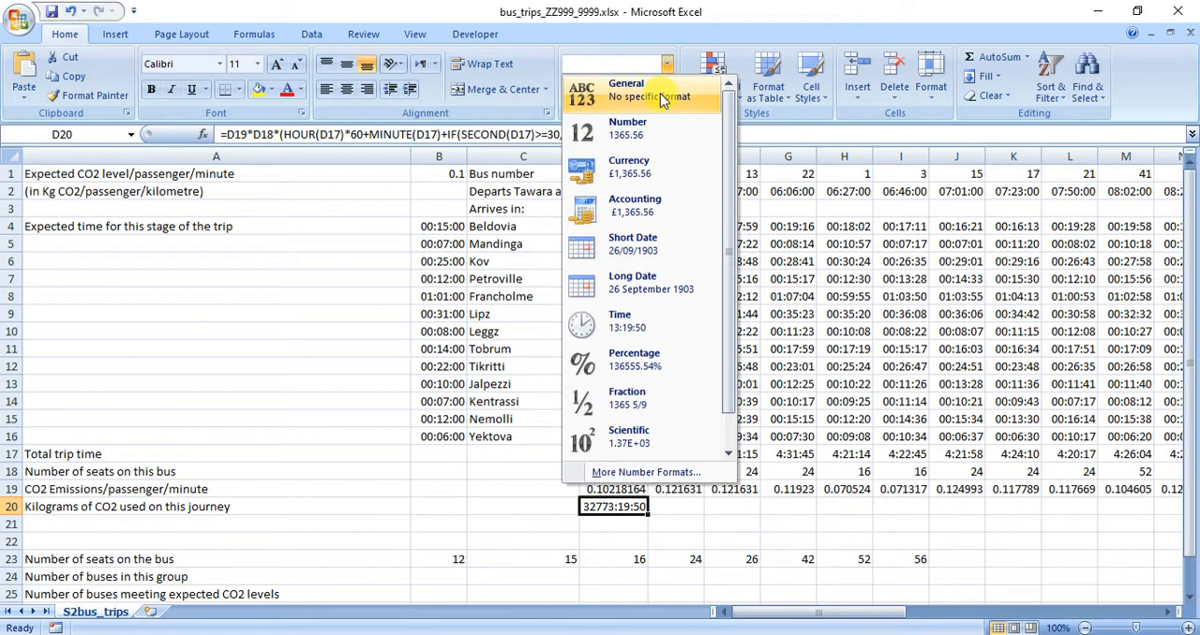
{"action": "left_click", "coordinate": [649, 125]}
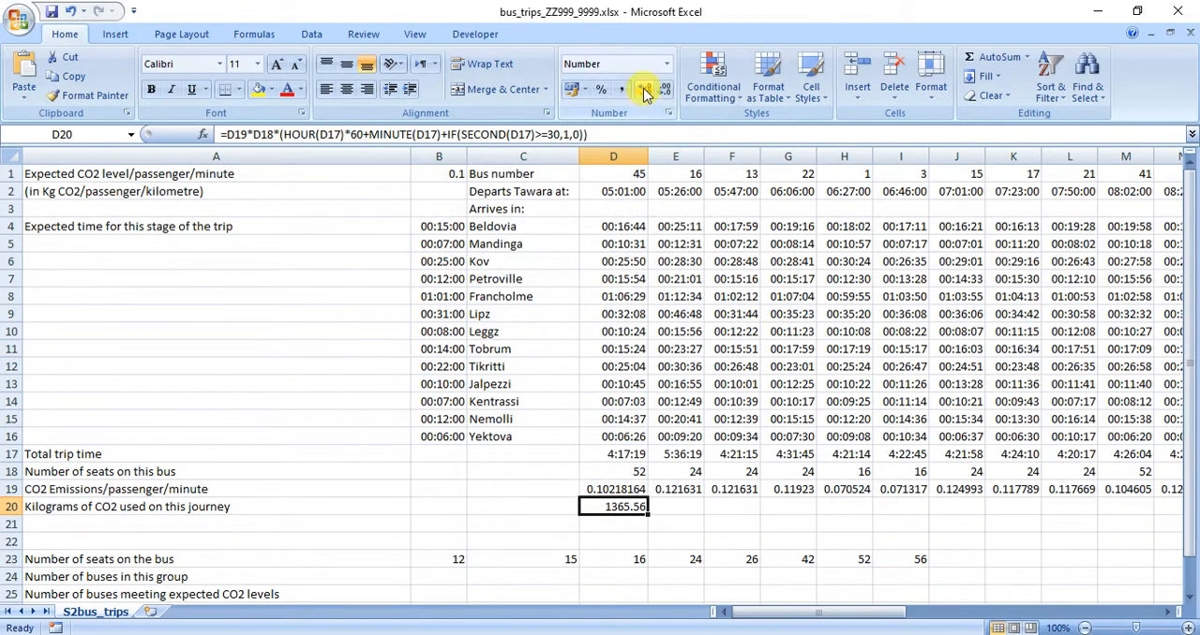
{"action": "left_click", "coordinate": [663, 90]}
{"action": "left_click", "coordinate": [662, 90]}
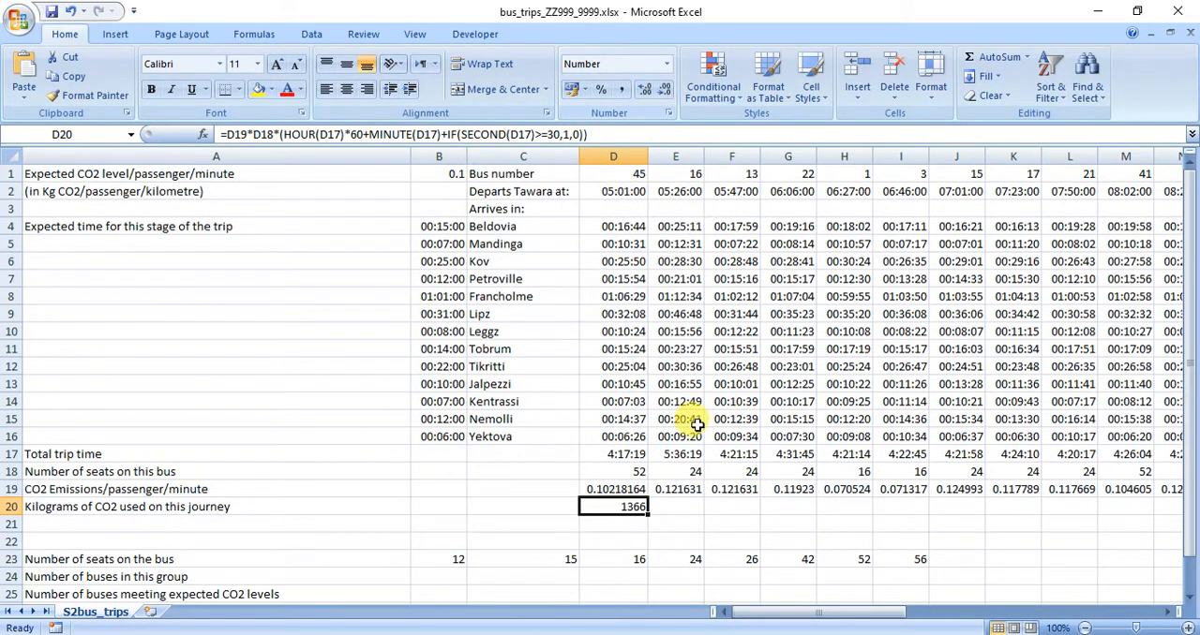
Fill the D20 kilograms of CO2 formula across row 20 to column AW for the remaining buses.
{"action": "left_click_drag", "start_coordinate": [647, 514], "coordinate": [1078, 511]}
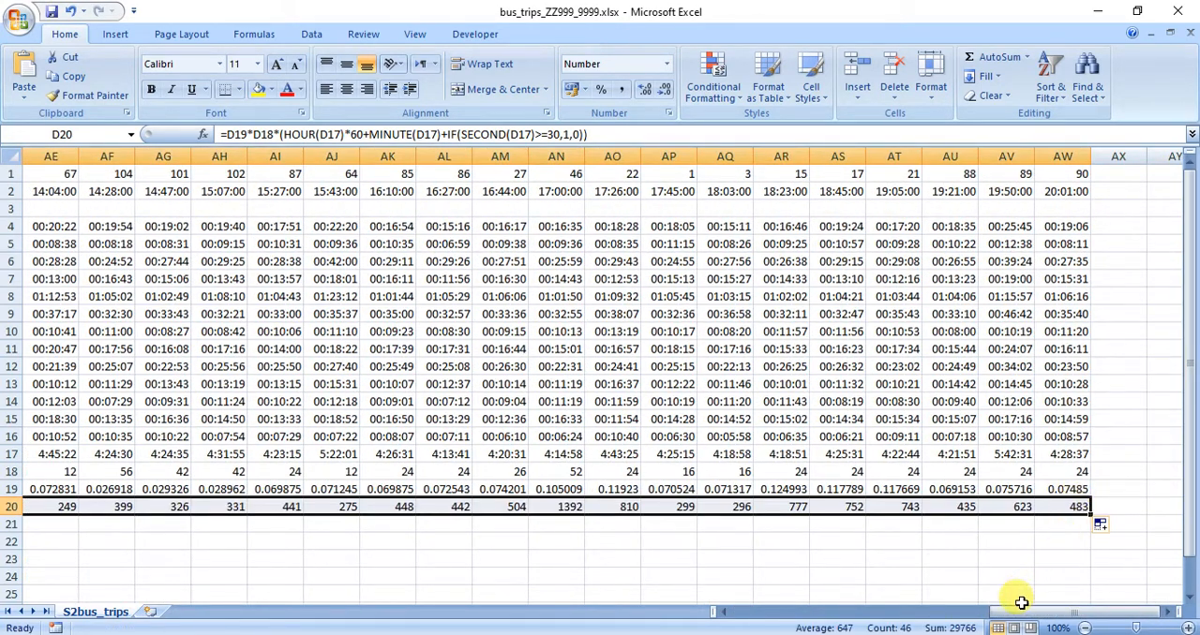
{"action": "left_click_drag", "start_coordinate": [1012, 616], "coordinate": [742, 623]}
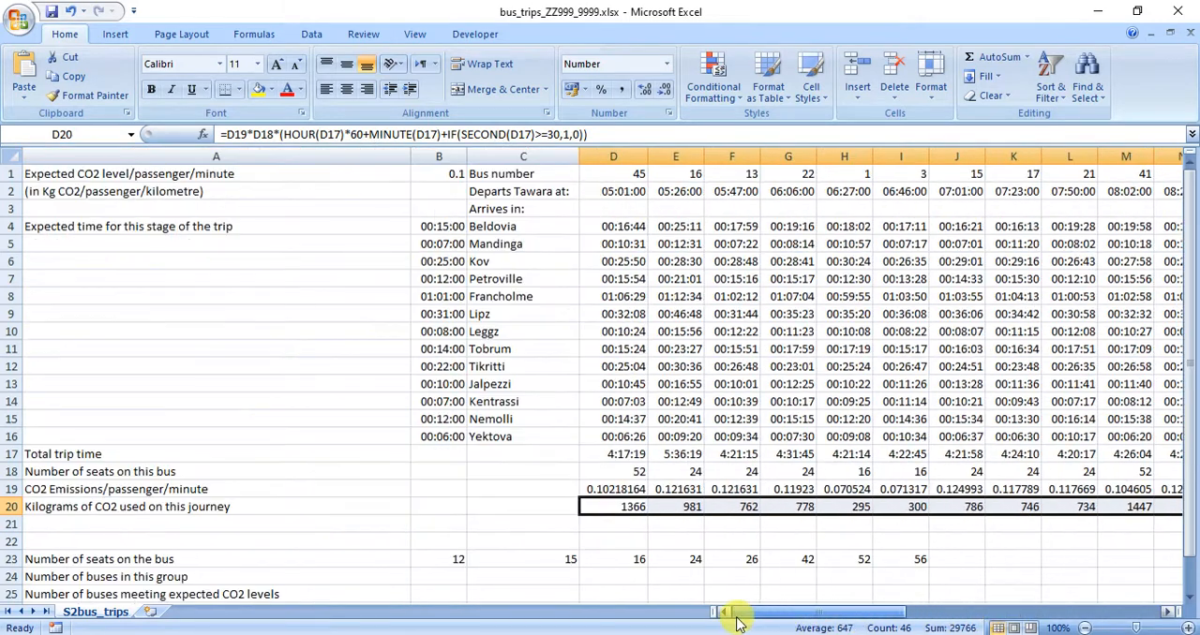
{"action": "left_click", "coordinate": [614, 509]}
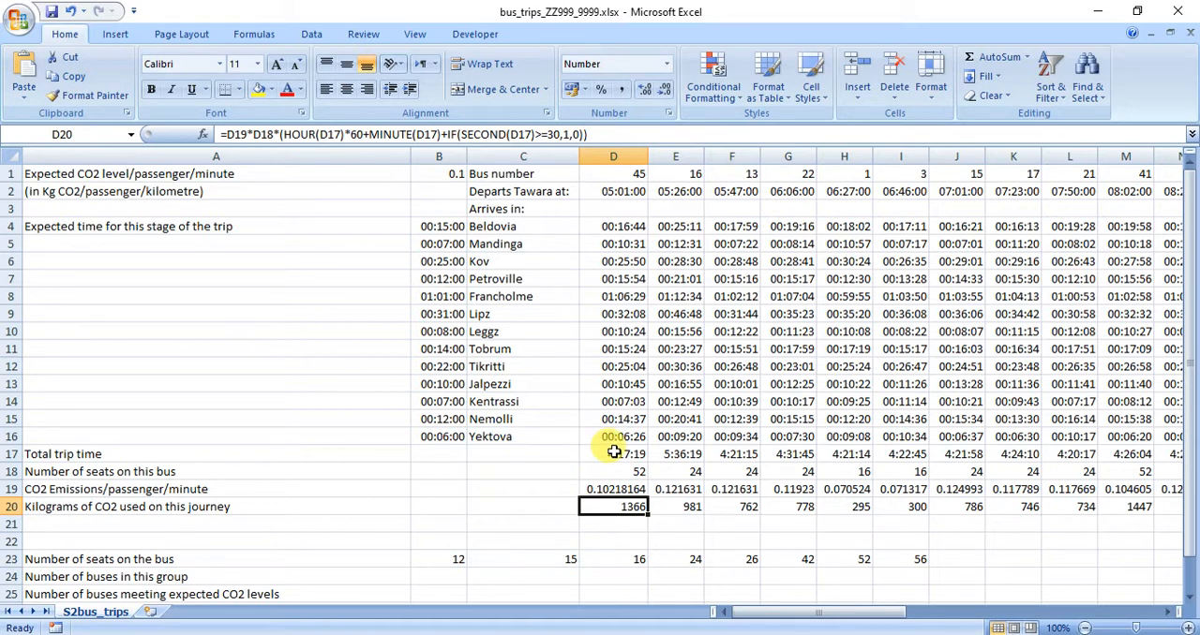
Read the requirements for rows 24 and 25, cell B26 and the formatting in the specimen paper PDF, and return to the bus trips workbook.
{"action": "left_click", "coordinate": [699, 634]}
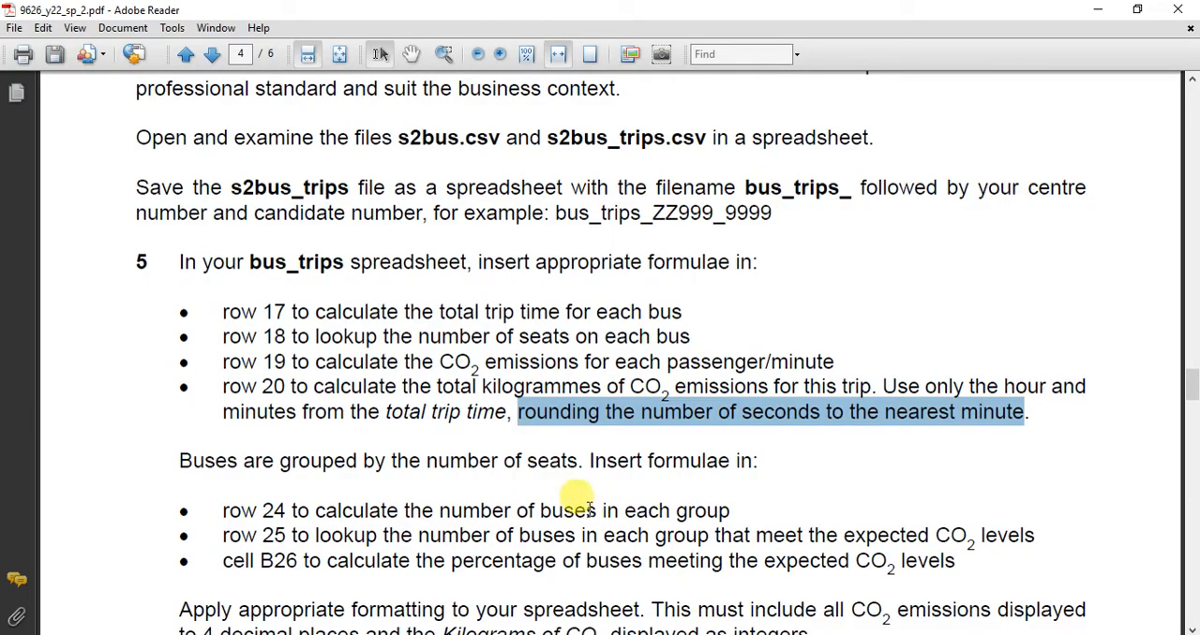
{"action": "scroll", "coordinate": [459, 455], "scroll_direction": "down", "scroll_amount": 4}
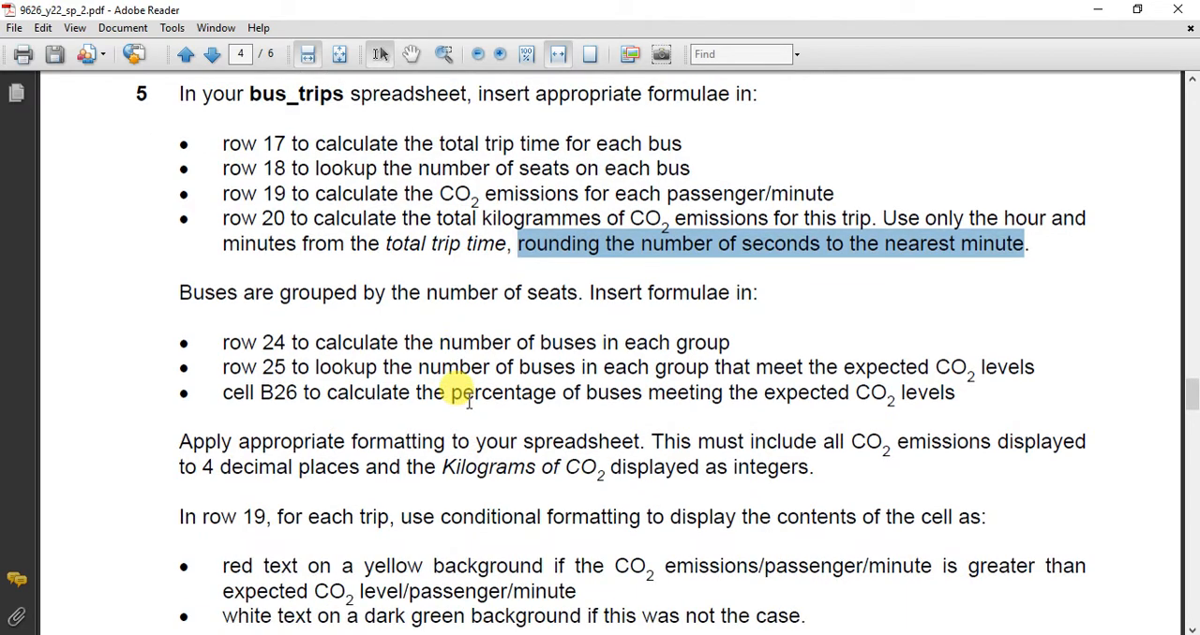
{"action": "scroll", "coordinate": [469, 402], "scroll_direction": "down", "scroll_amount": 2}
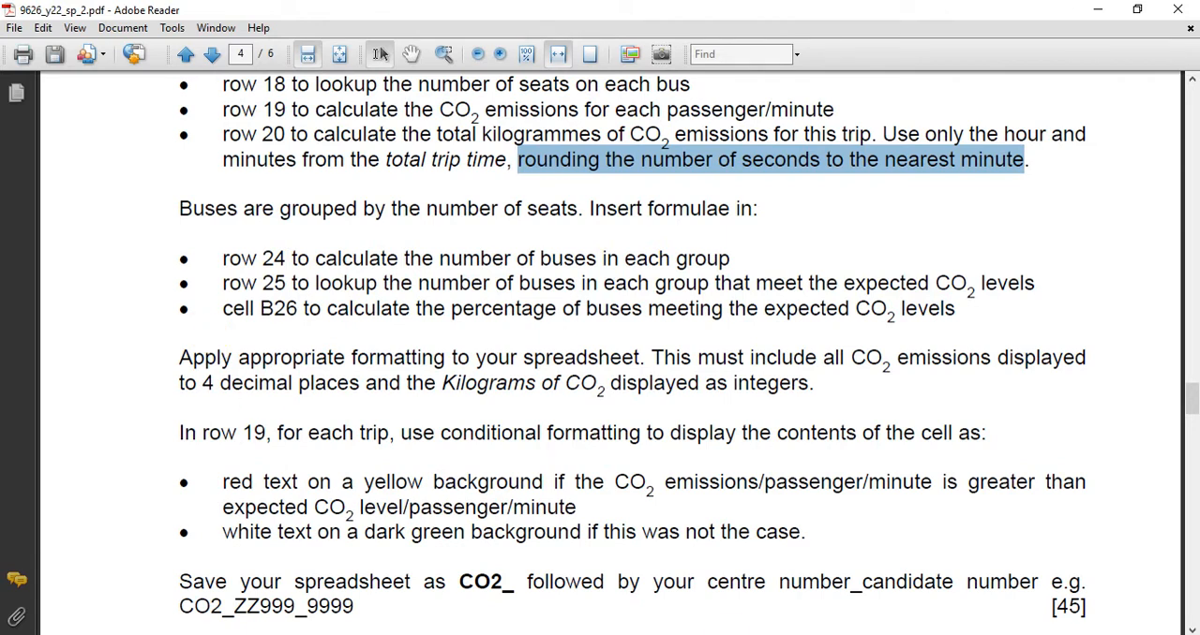
{"action": "left_click", "coordinate": [754, 632]}
{"action": "left_click", "coordinate": [777, 585]}
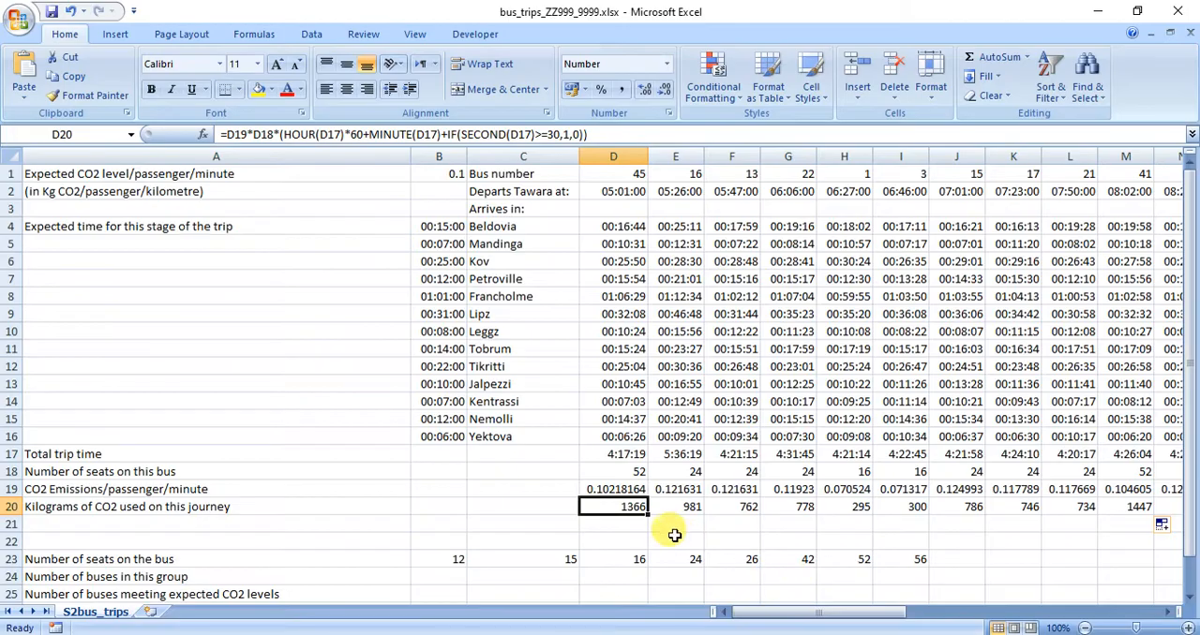
Start a COUNTIF formula in B24 for the number of buses in the group and open its function arguments.
{"action": "scroll", "coordinate": [673, 533], "scroll_direction": "down", "scroll_amount": 1}
{"action": "left_click", "coordinate": [431, 347]}
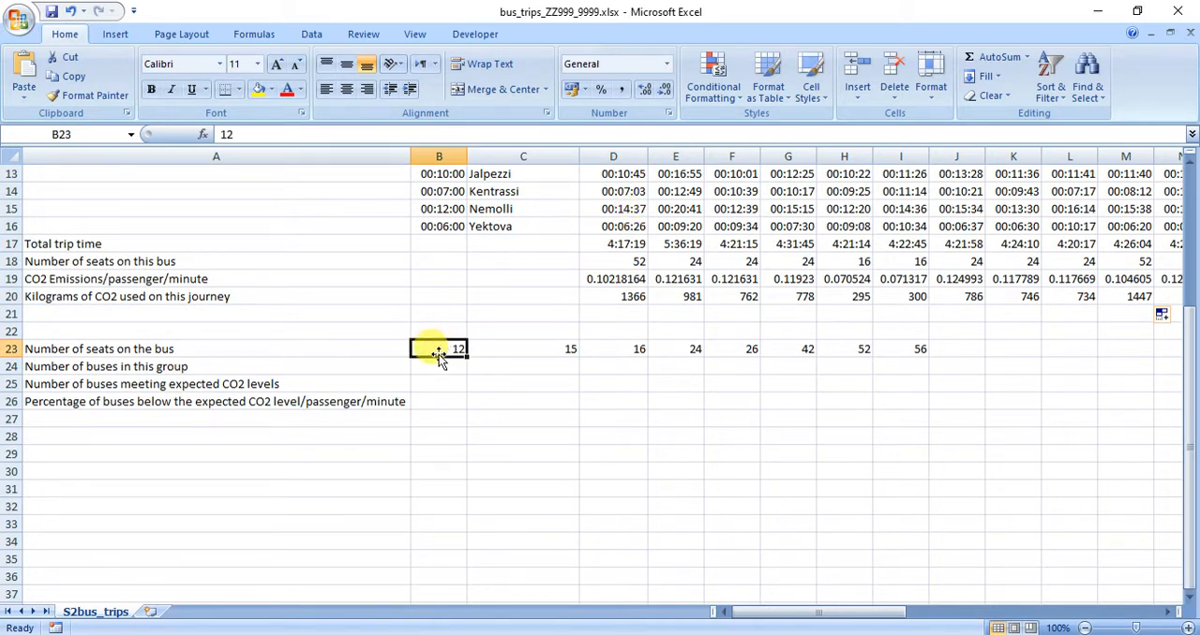
{"action": "left_click", "coordinate": [441, 367]}
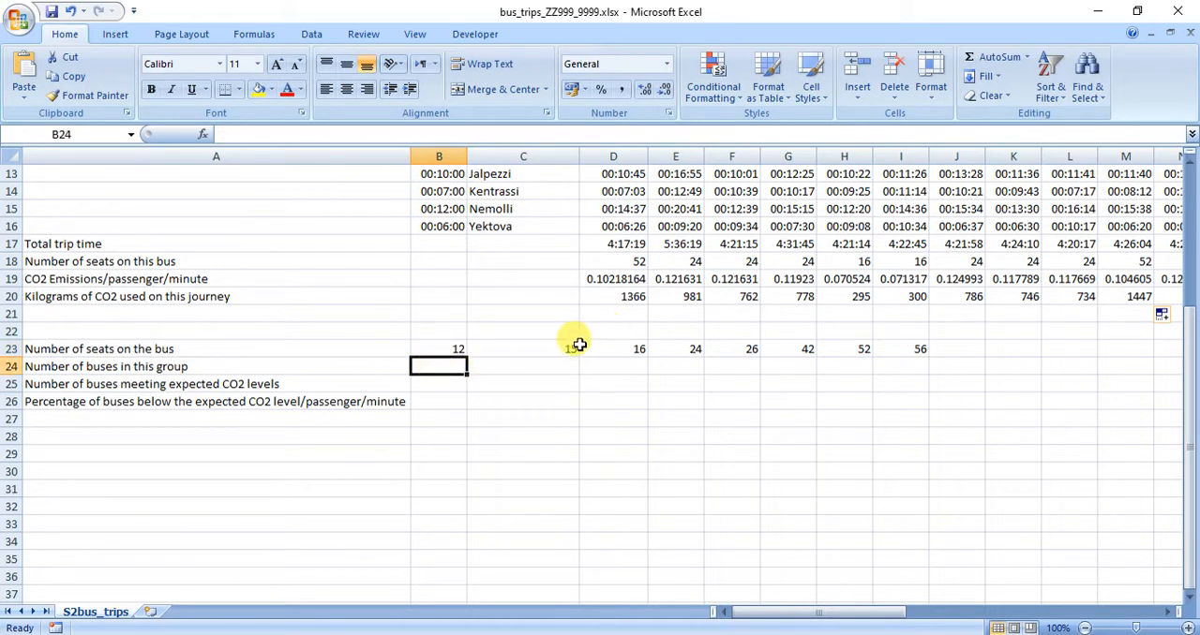
{"action": "type", "text": "=C"}
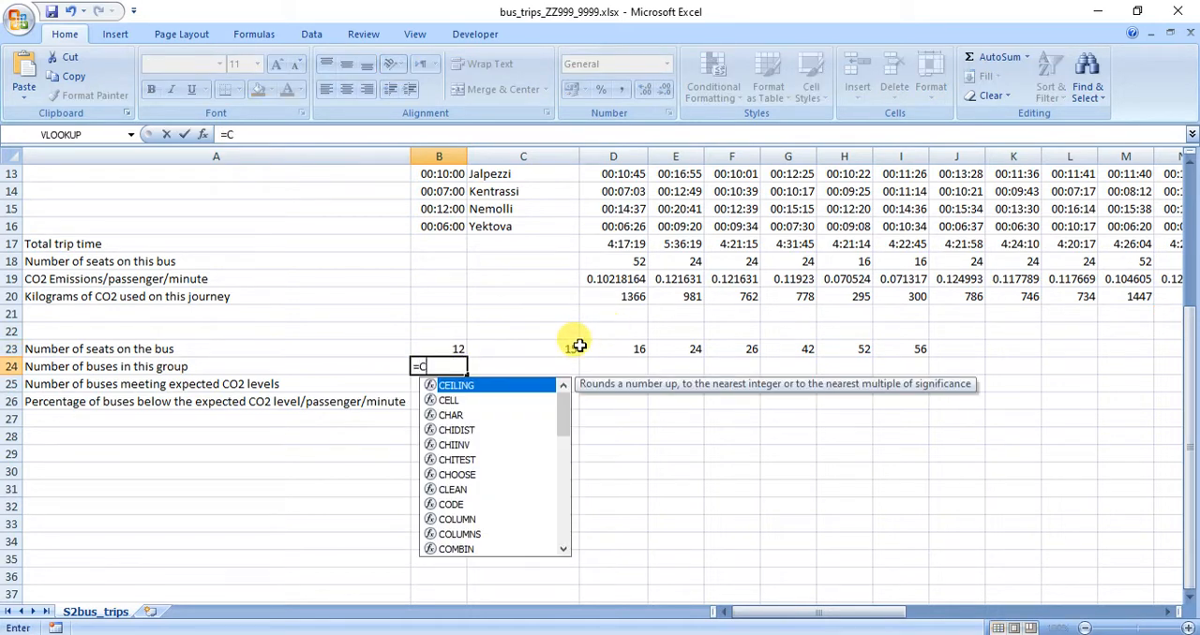
{"action": "type", "text": "OU"}
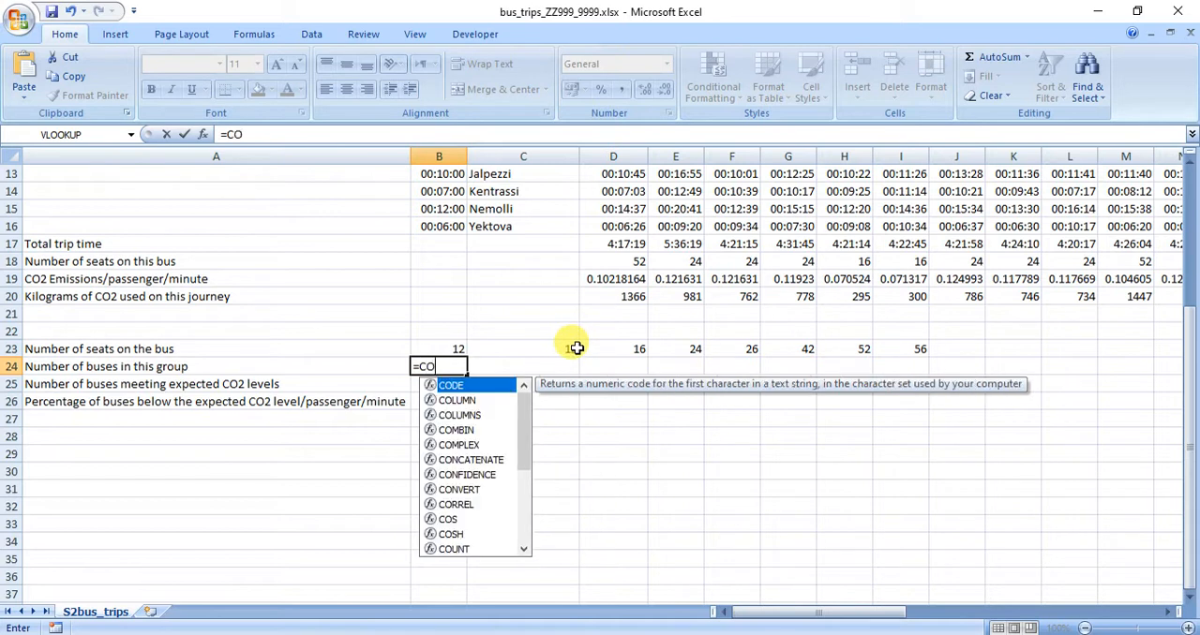
{"action": "left_click", "coordinate": [458, 429]}
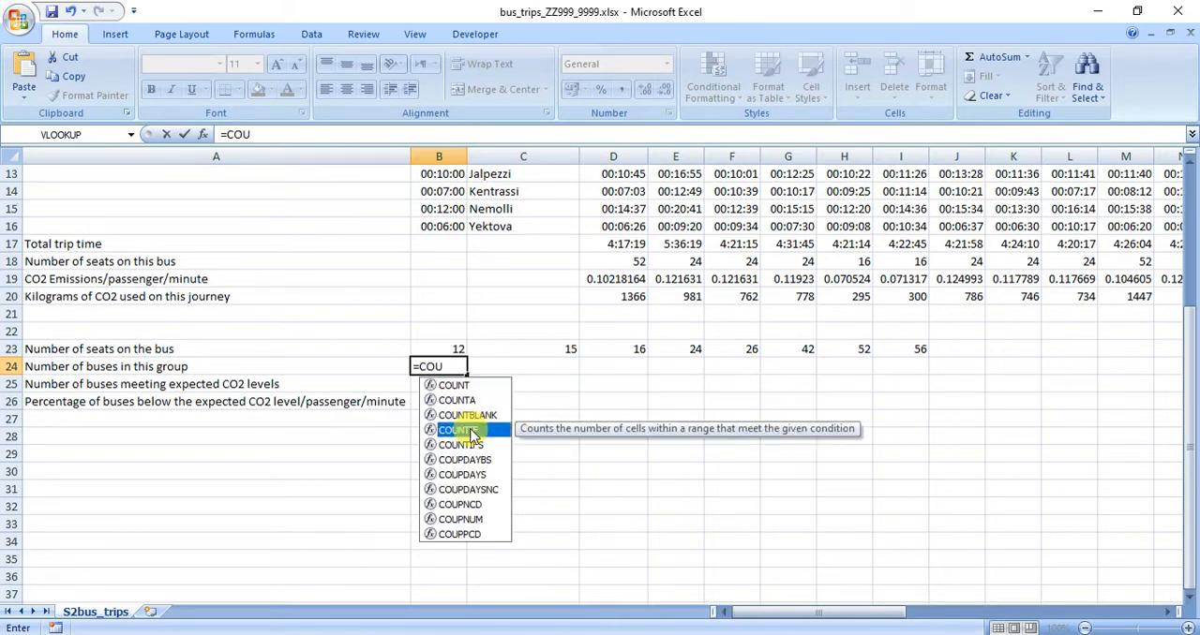
{"action": "double_click", "coordinate": [458, 430]}
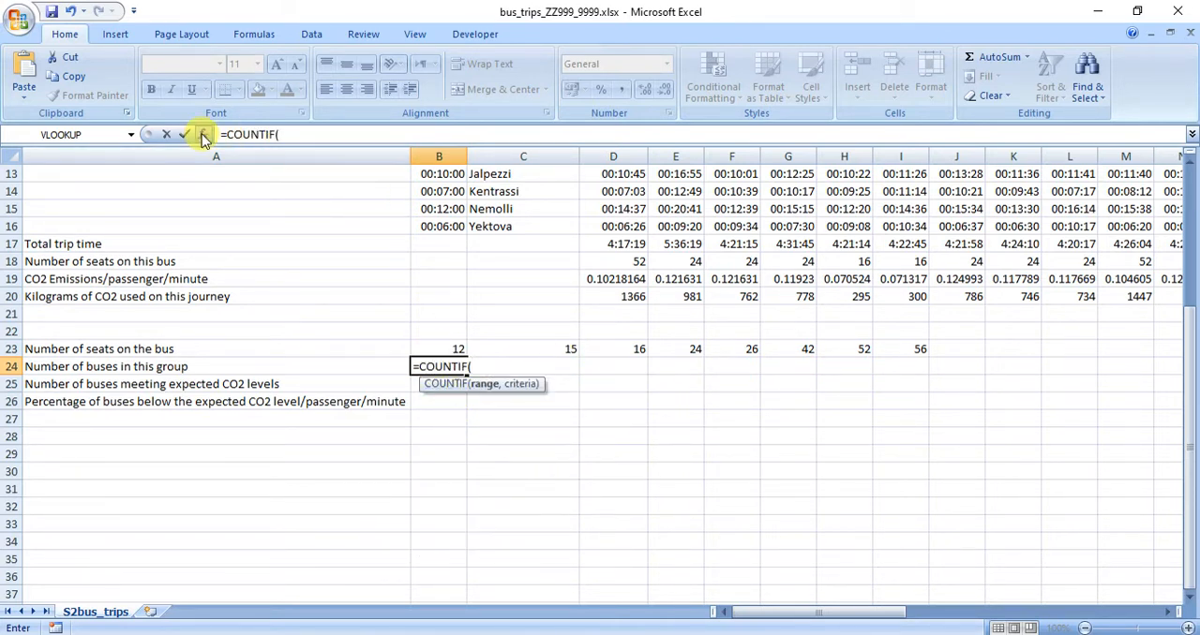
{"action": "left_click", "coordinate": [202, 134]}
{"action": "left_click_drag", "start_coordinate": [689, 106], "coordinate": [112, 28]}
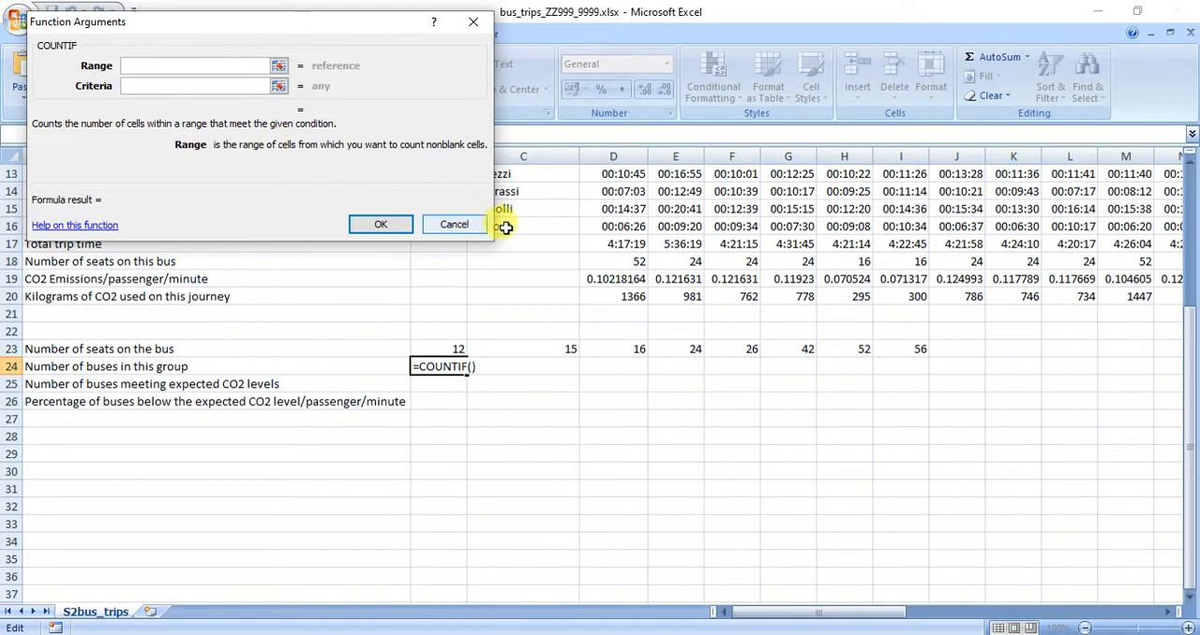
Set the COUNTIF range to the seat numbers in row 18 as the absolute reference $D$18:$AW$18.
{"action": "left_click", "coordinate": [607, 260]}
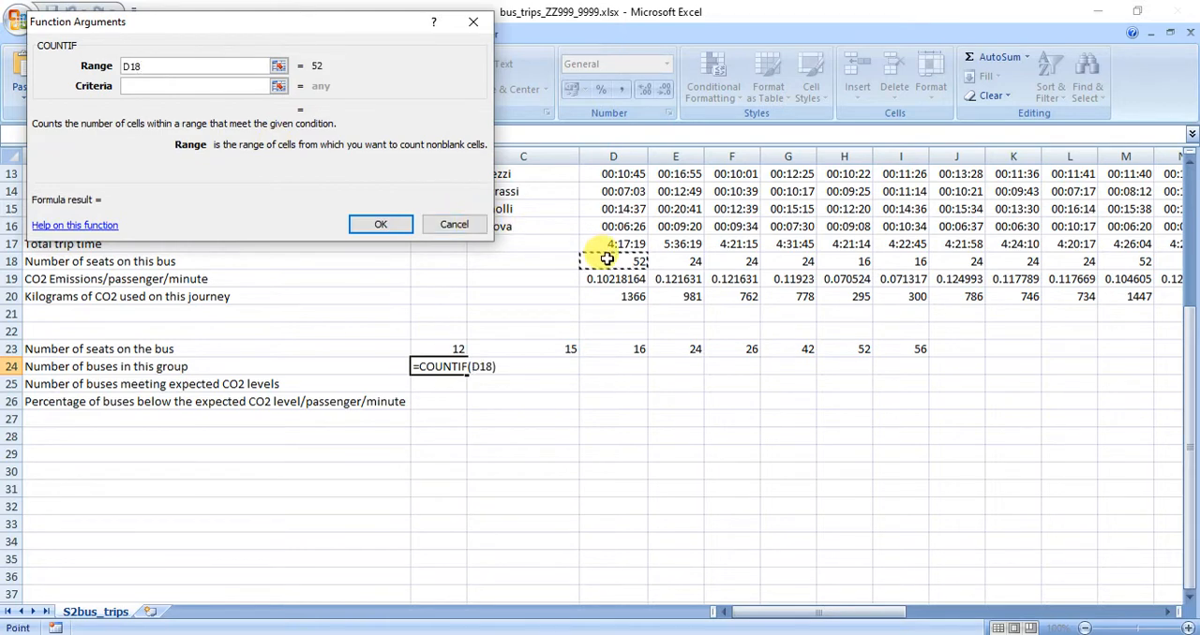
{"action": "left_click_drag", "start_coordinate": [606, 260], "coordinate": [1042, 267]}
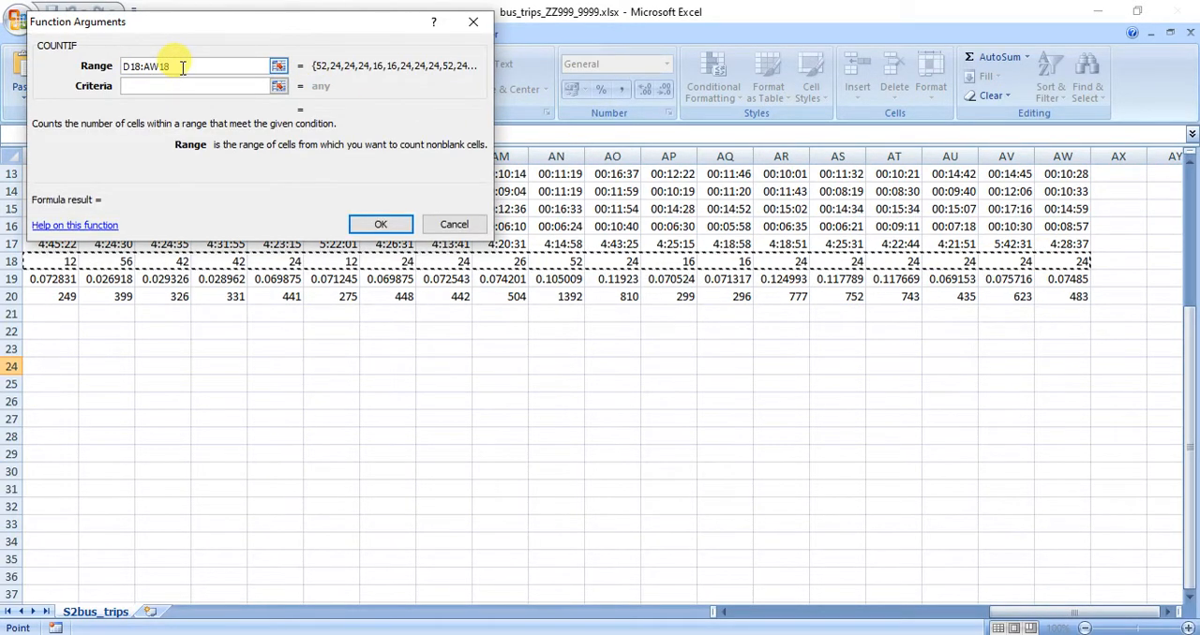
{"action": "left_click_drag", "start_coordinate": [174, 67], "coordinate": [118, 62]}
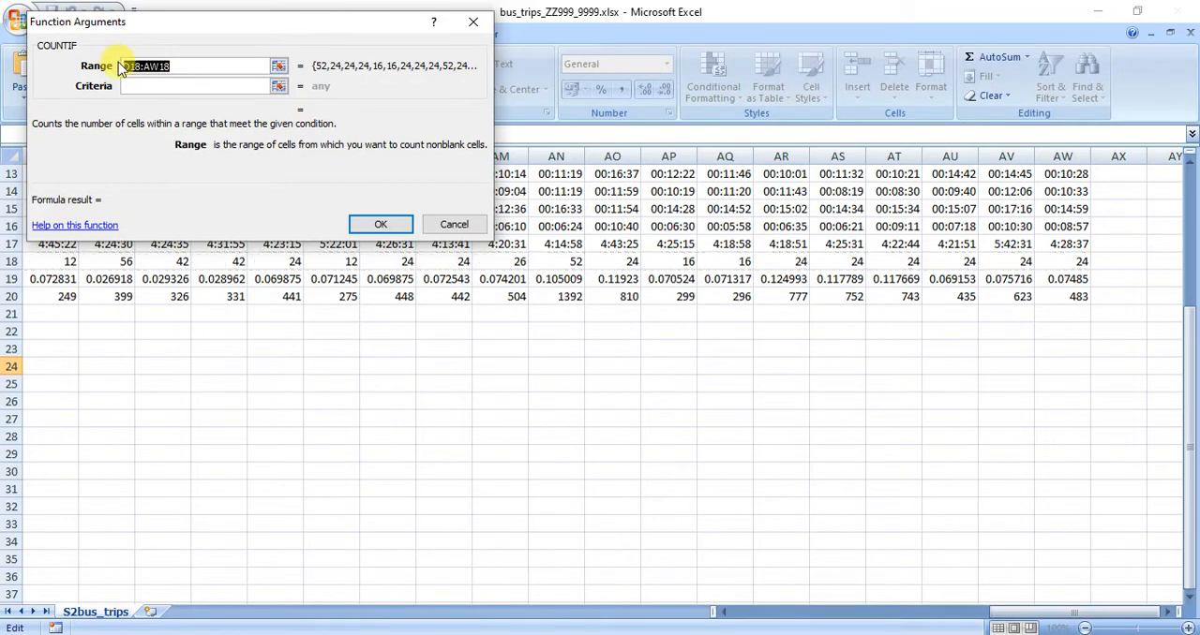
{"action": "key", "text": "F4"}
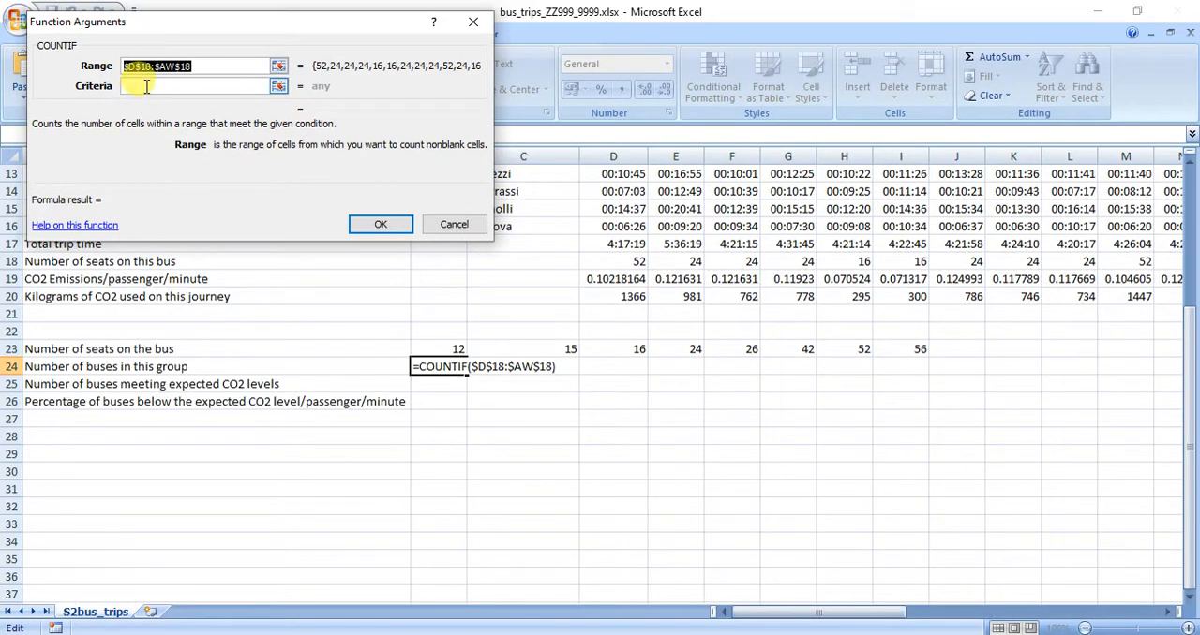
Set the COUNTIF criteria to B23, enter the formula and fill it across row 24 to column I.
{"action": "left_click", "coordinate": [148, 85]}
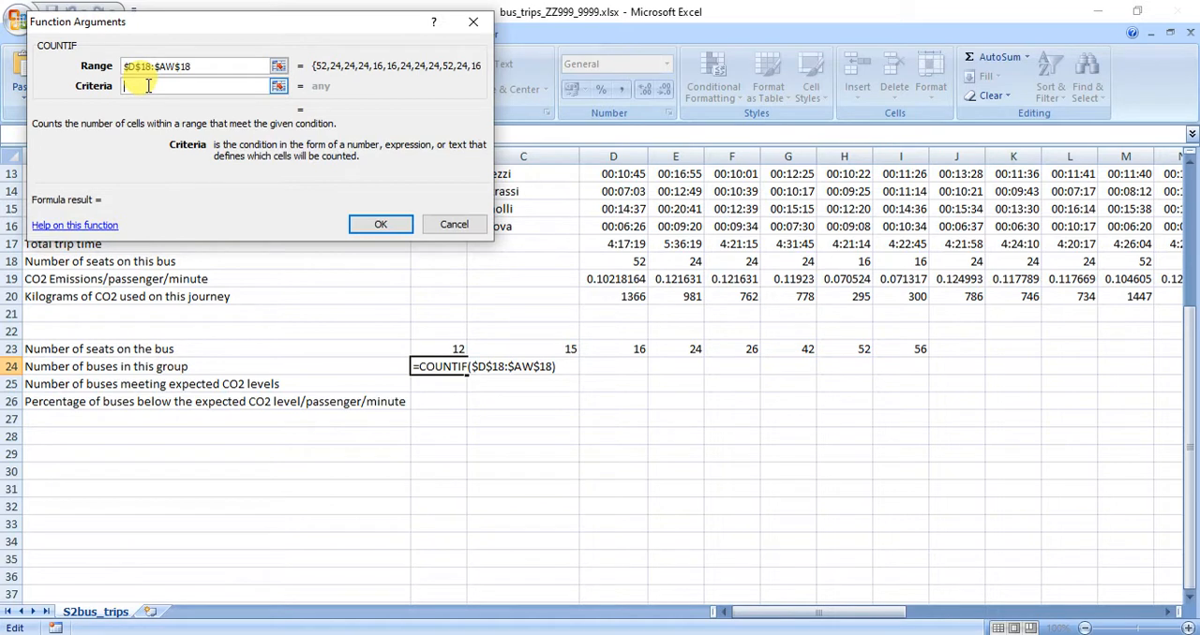
{"action": "left_click", "coordinate": [439, 346]}
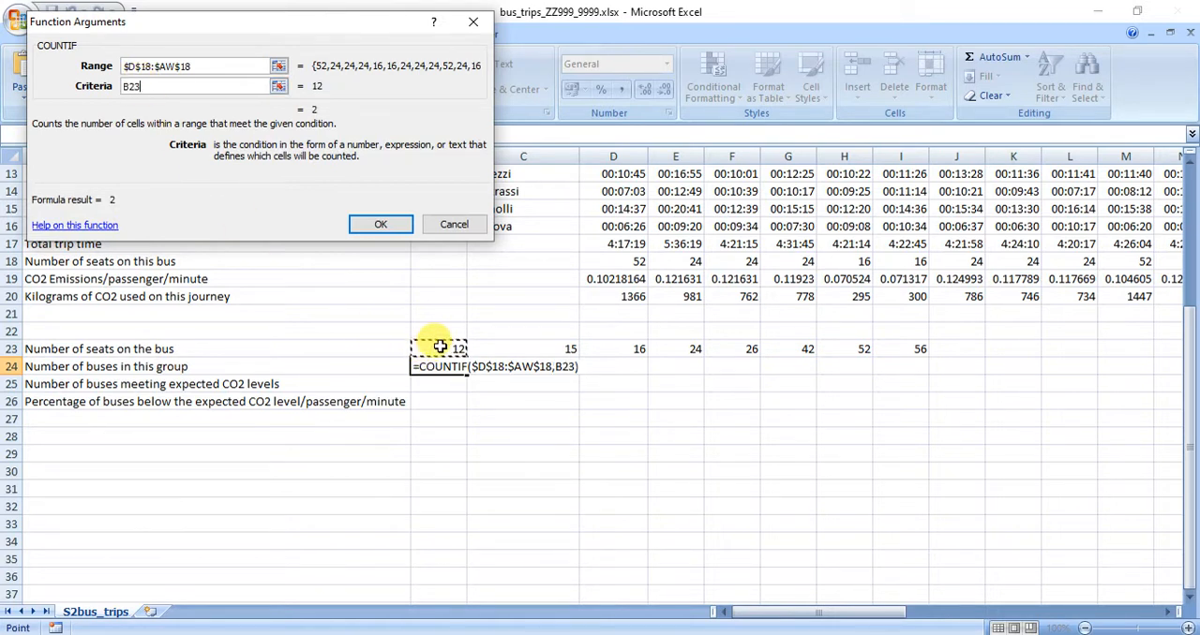
{"action": "left_click", "coordinate": [387, 227]}
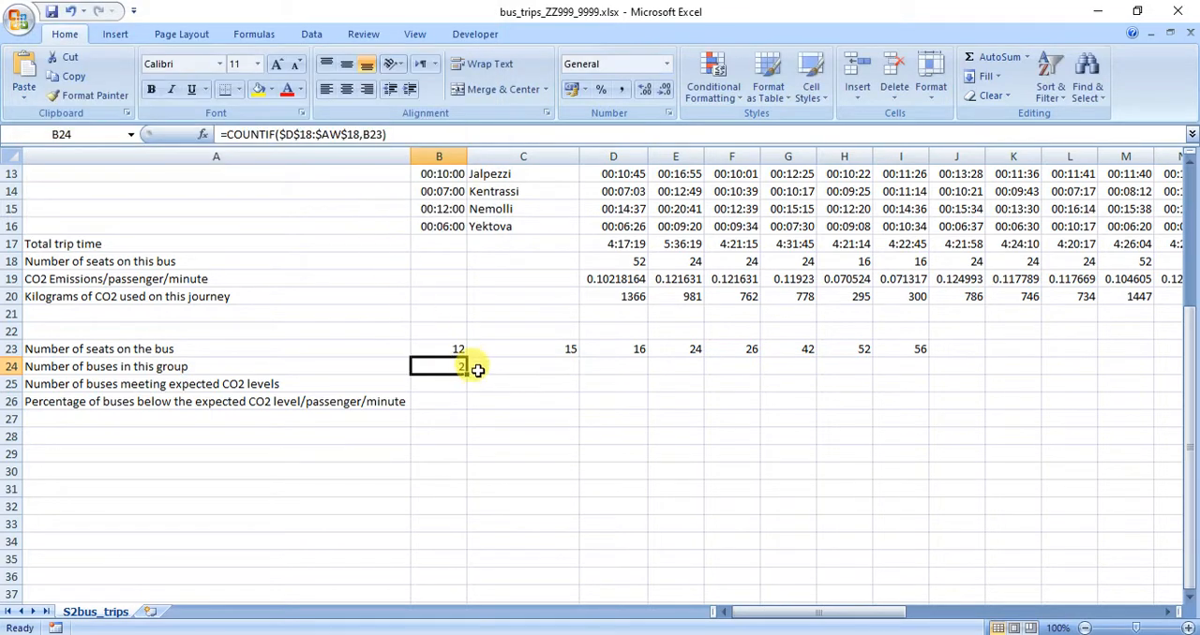
{"action": "left_click_drag", "start_coordinate": [469, 375], "coordinate": [914, 379]}
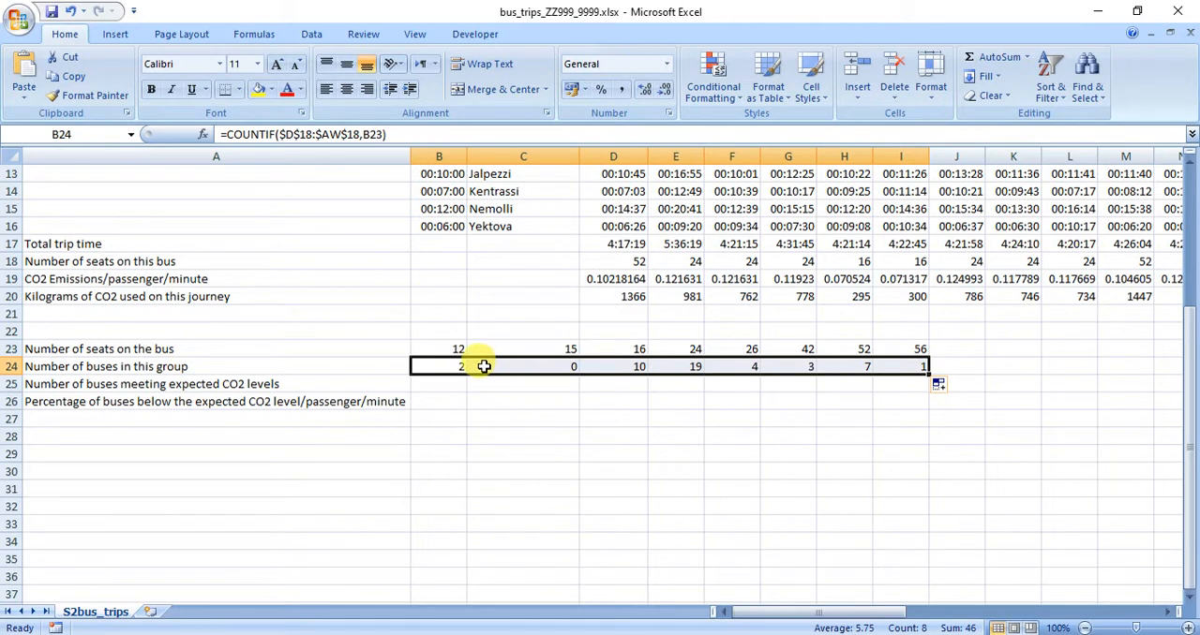
Check the expected CO2 level in B1 needed for row 25, and return to B25.
{"action": "left_click", "coordinate": [437, 381]}
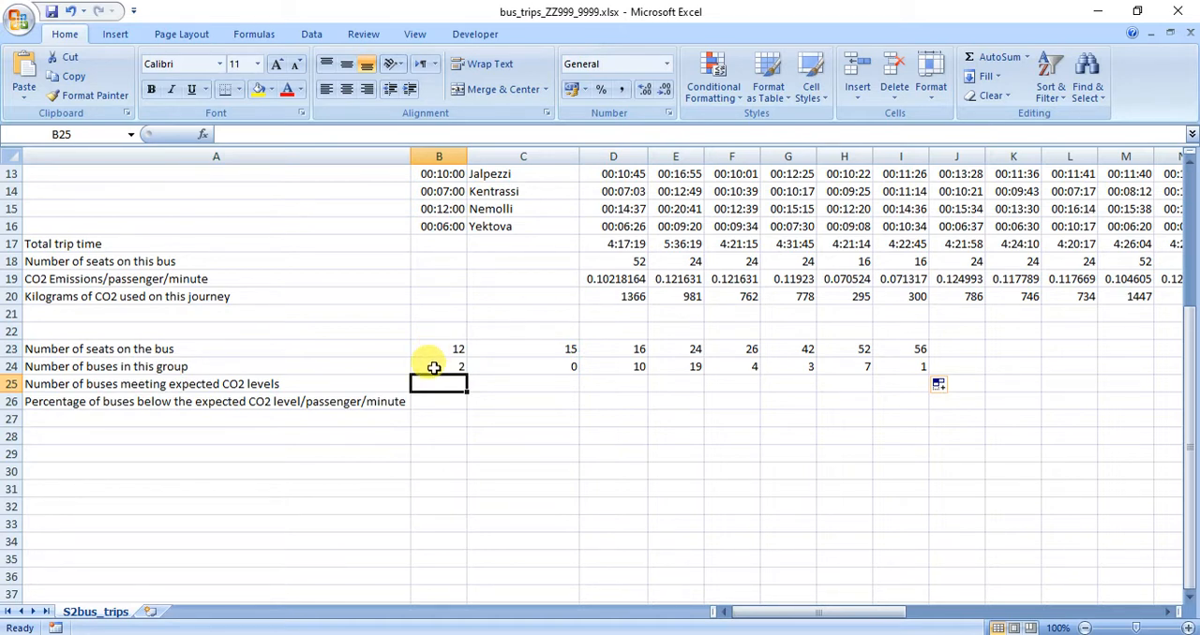
{"action": "scroll", "coordinate": [434, 368], "scroll_direction": "up", "scroll_amount": 4}
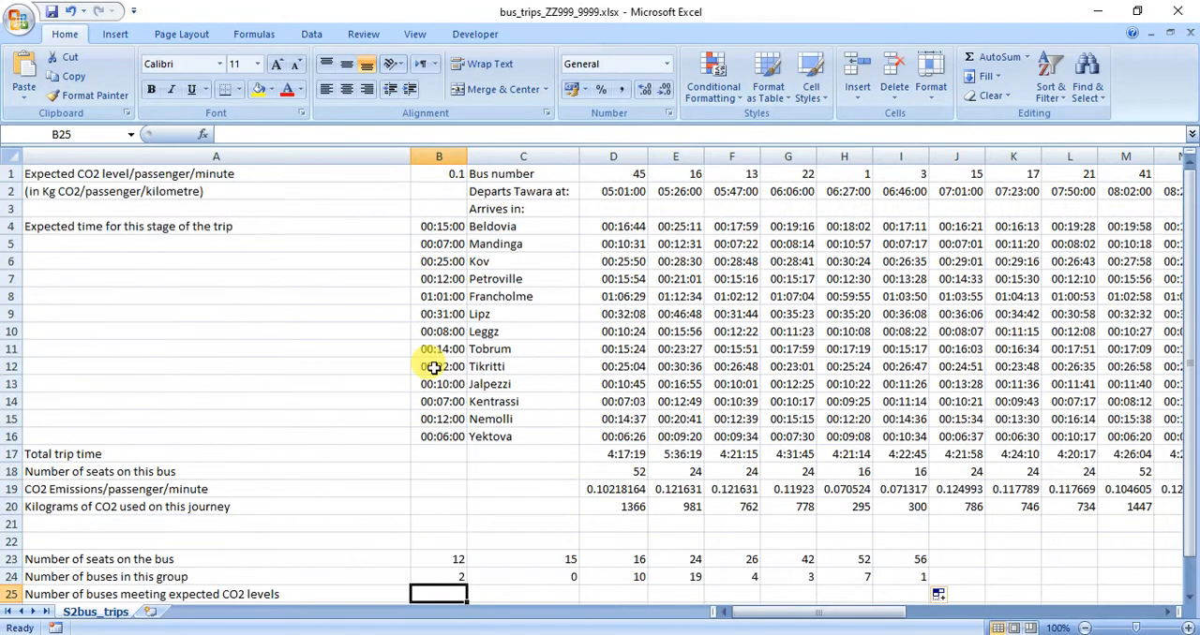
{"action": "left_click", "coordinate": [447, 174]}
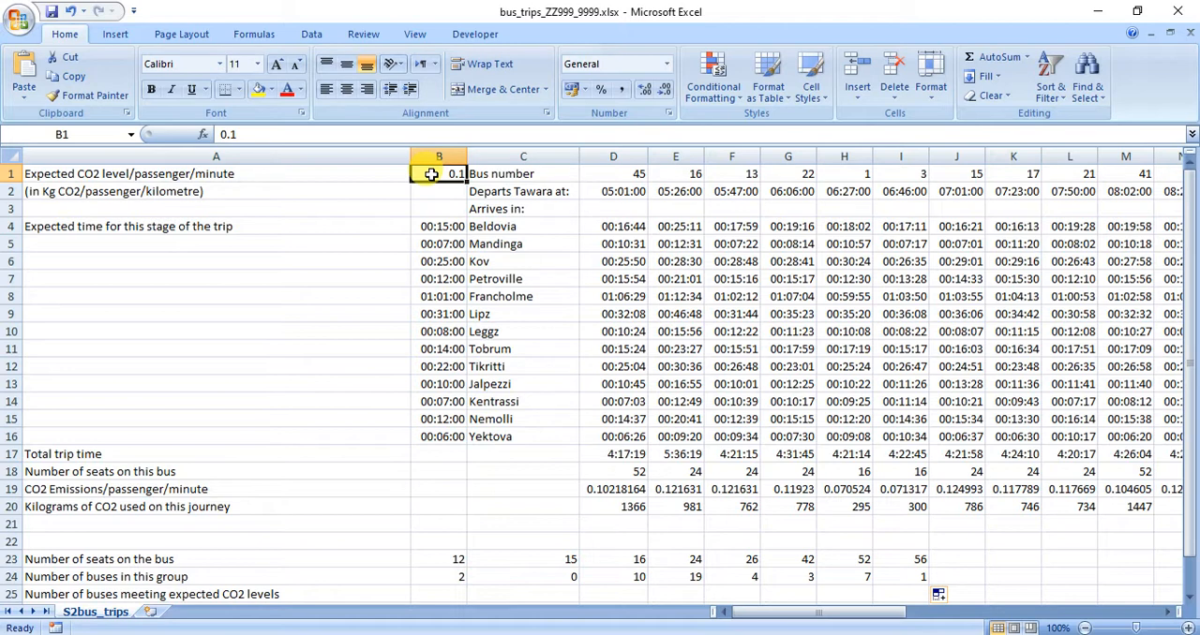
{"action": "scroll", "coordinate": [433, 174], "scroll_direction": "down", "scroll_amount": 3}
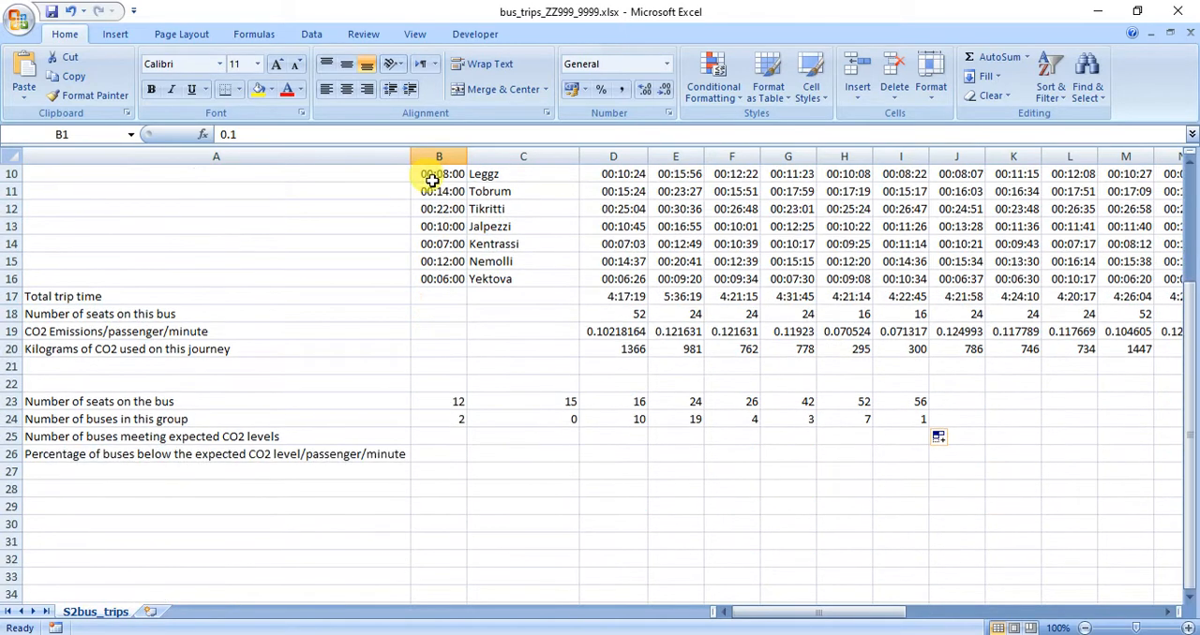
{"action": "left_click", "coordinate": [438, 433]}
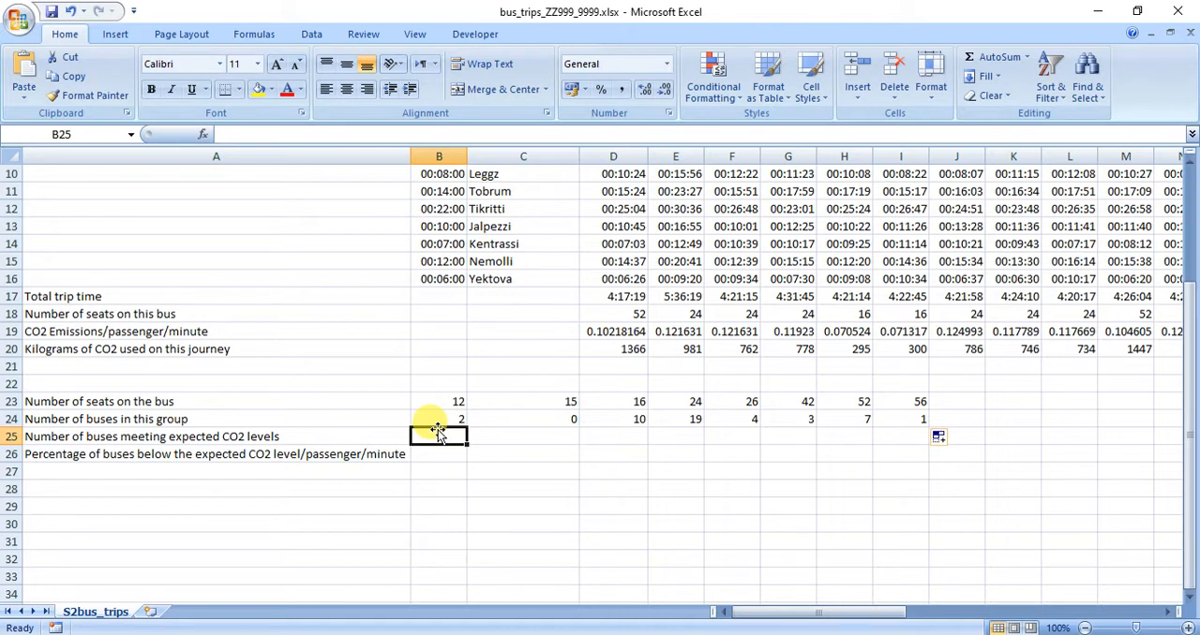
{"action": "left_click", "coordinate": [442, 399]}
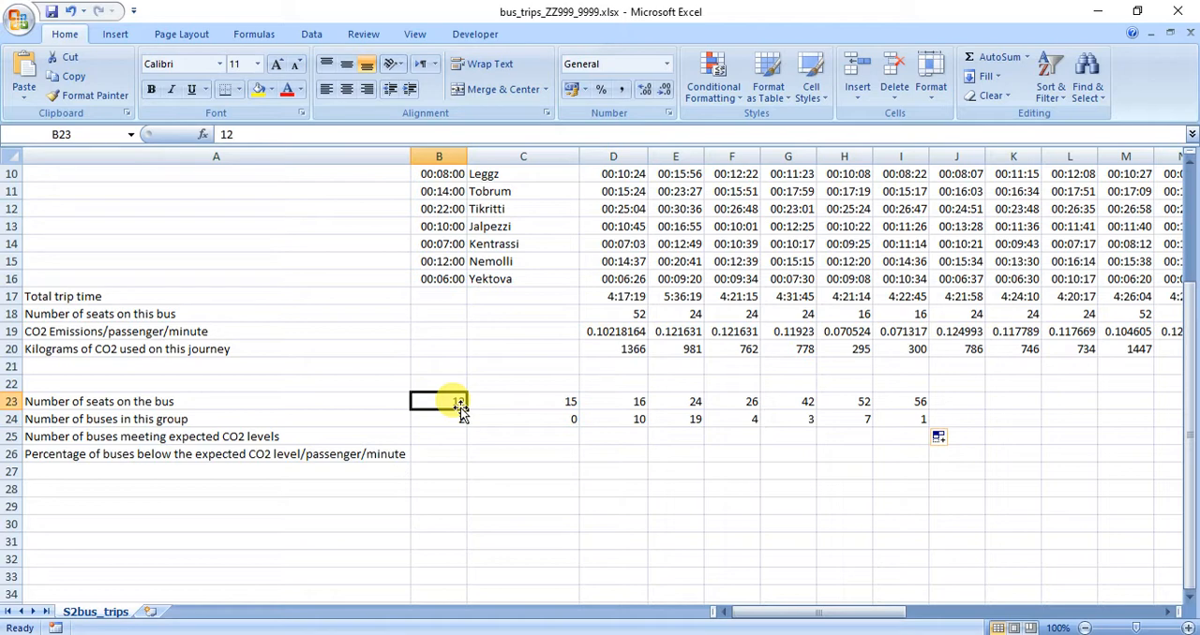
{"action": "left_click", "coordinate": [203, 134]}
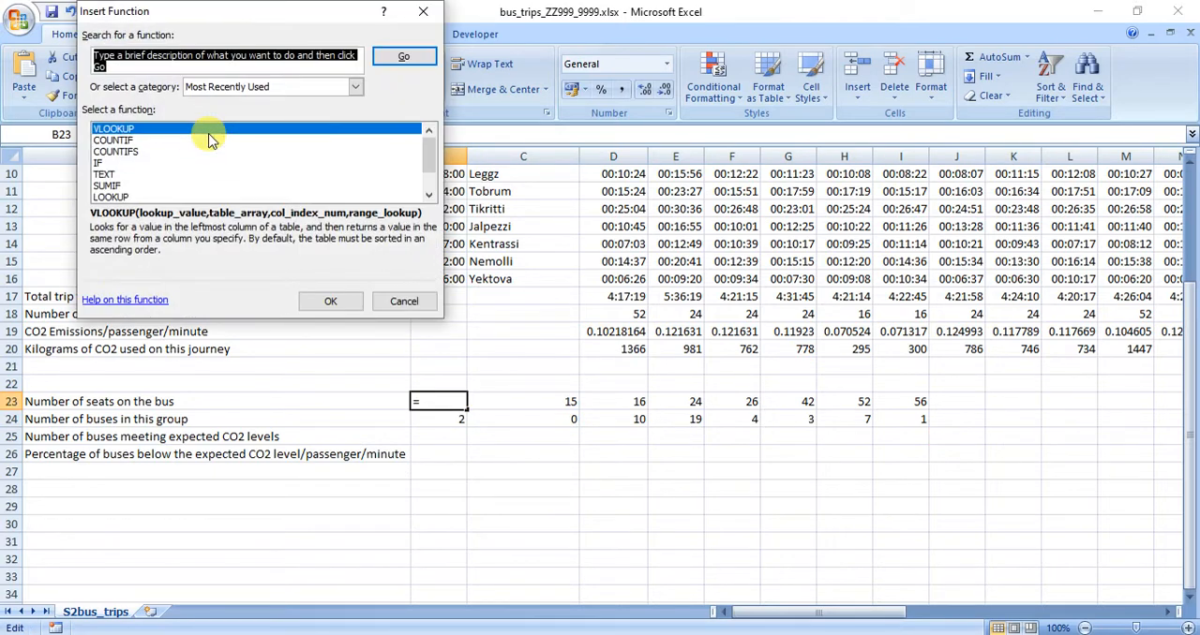
{"action": "double_click", "coordinate": [128, 151]}
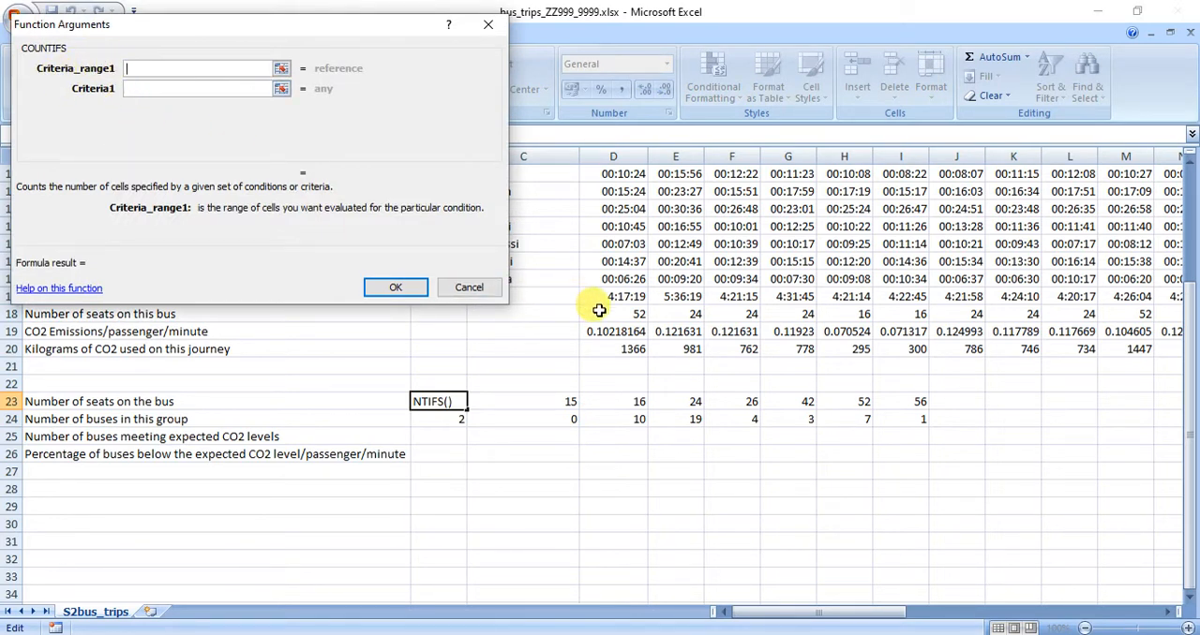
{"action": "left_click_drag", "start_coordinate": [599, 310], "coordinate": [1079, 313]}
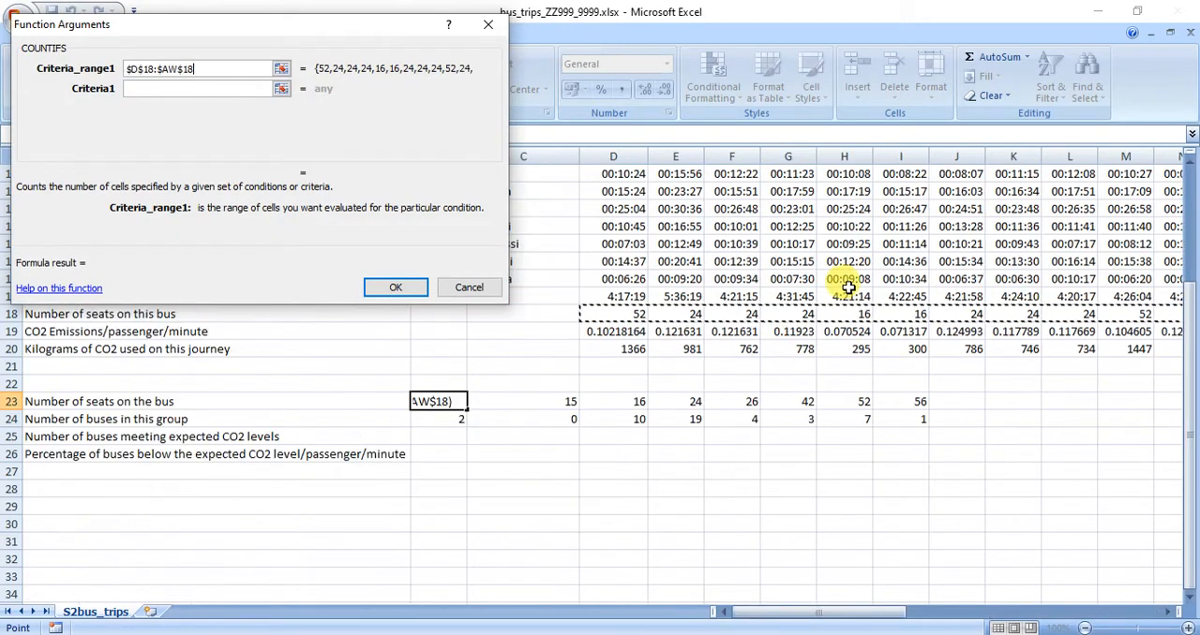
{"action": "left_click", "coordinate": [131, 89]}
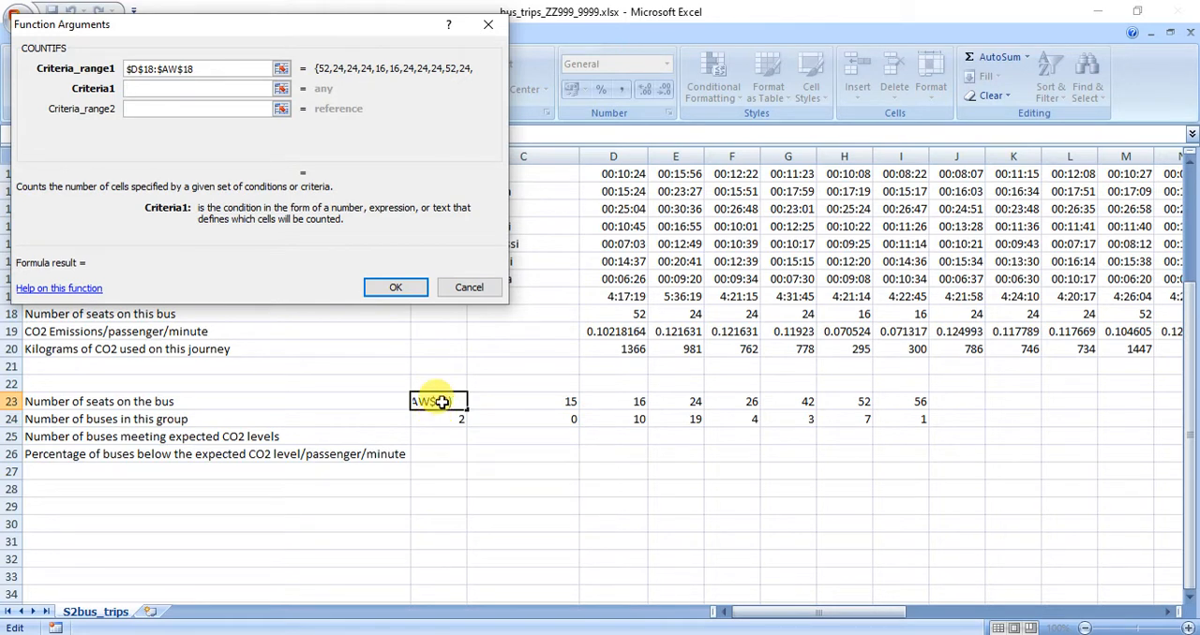
{"action": "left_click", "coordinate": [441, 402]}
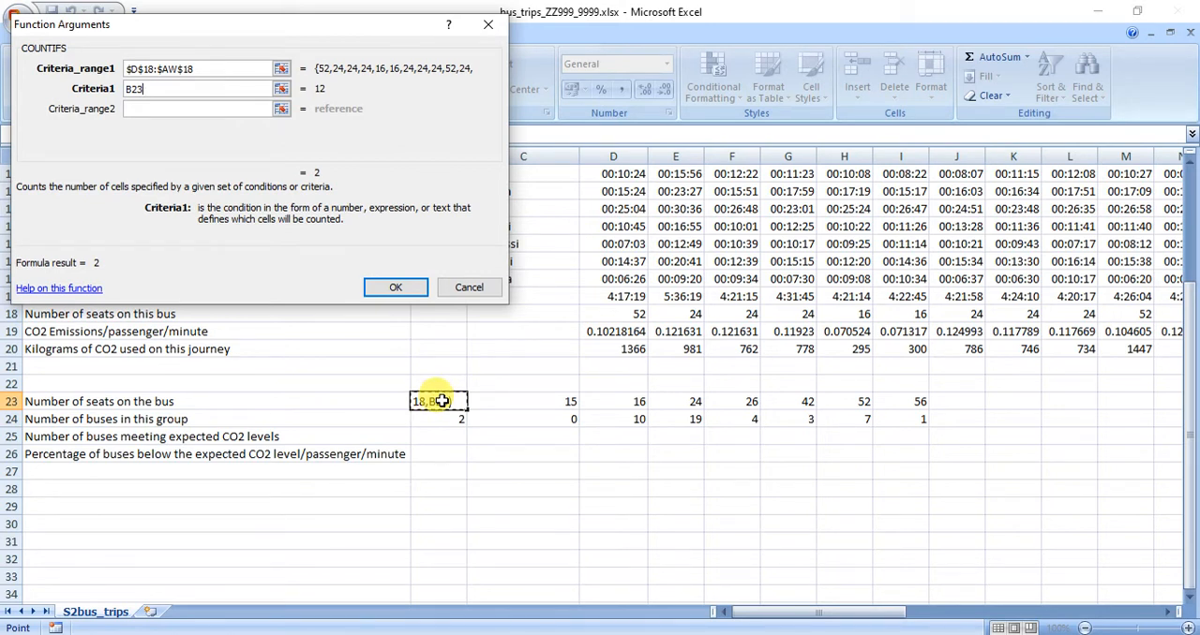
{"action": "left_click", "coordinate": [198, 106]}
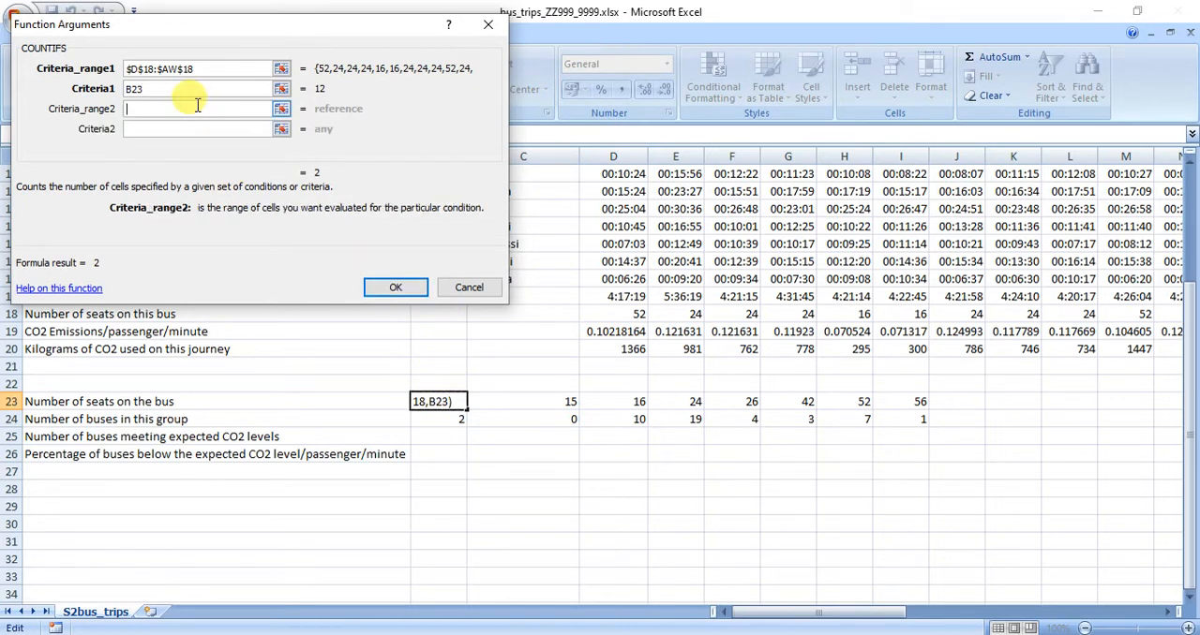
{"action": "left_click_drag", "start_coordinate": [204, 70], "coordinate": [113, 74]}
{"action": "key", "text": "BackSpace"}
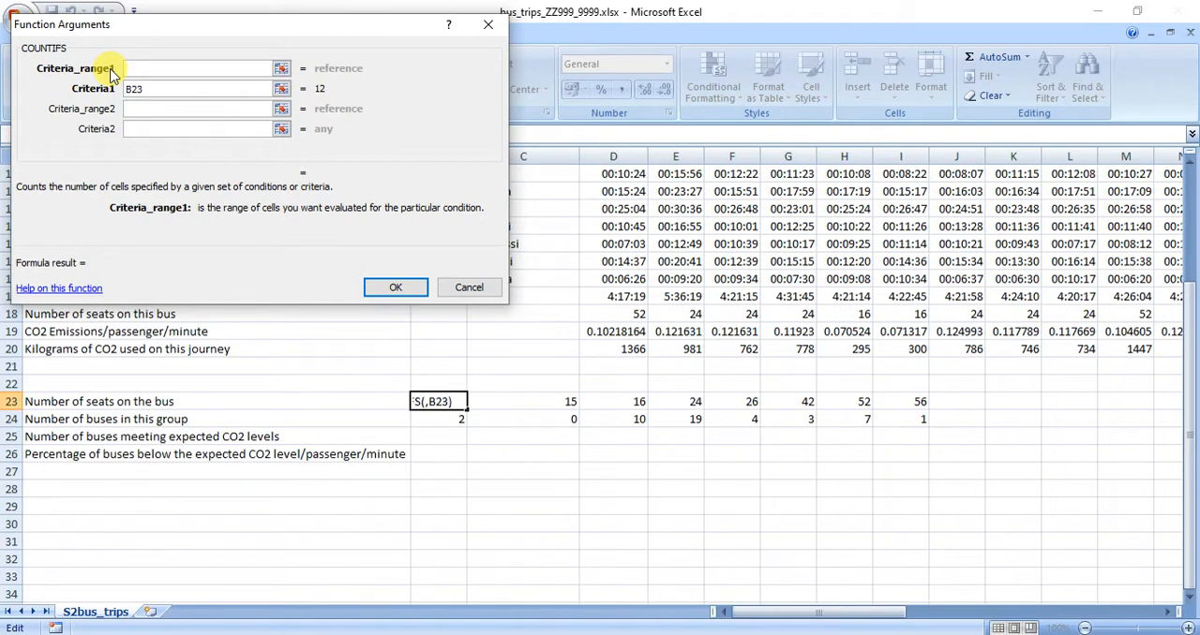
{"action": "key", "text": "Escape"}
Insert a COUNTIFS function in B25 with $D$18:$AW$18 as the first criteria range and B23 as its criterion.
{"action": "left_click", "coordinate": [452, 435]}
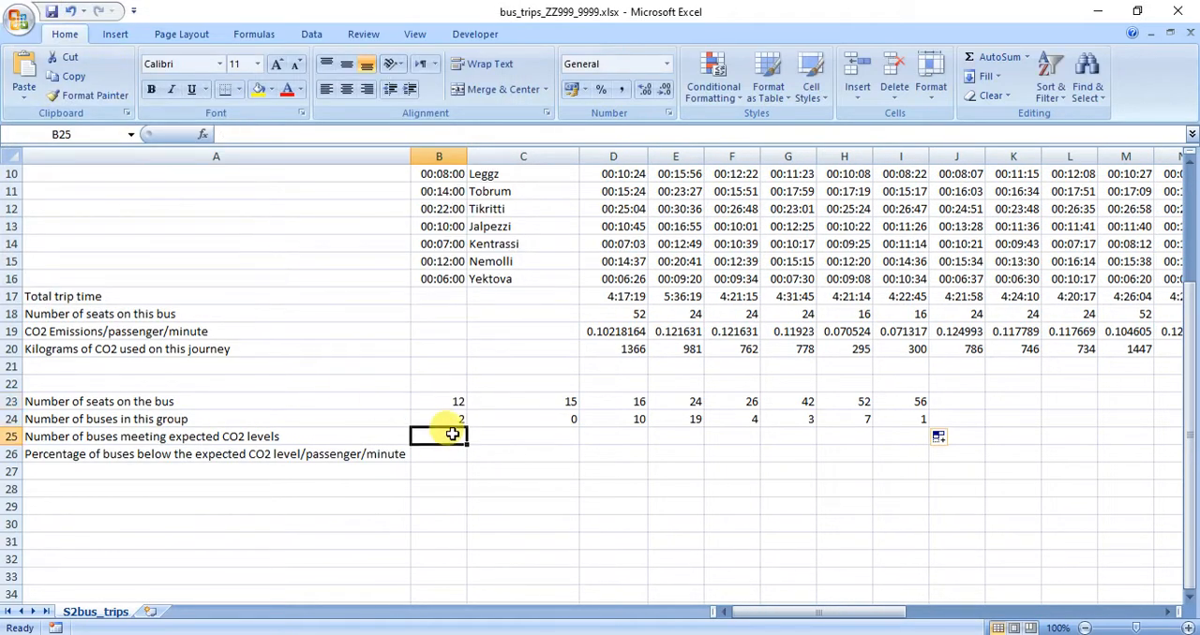
{"action": "left_click", "coordinate": [203, 134]}
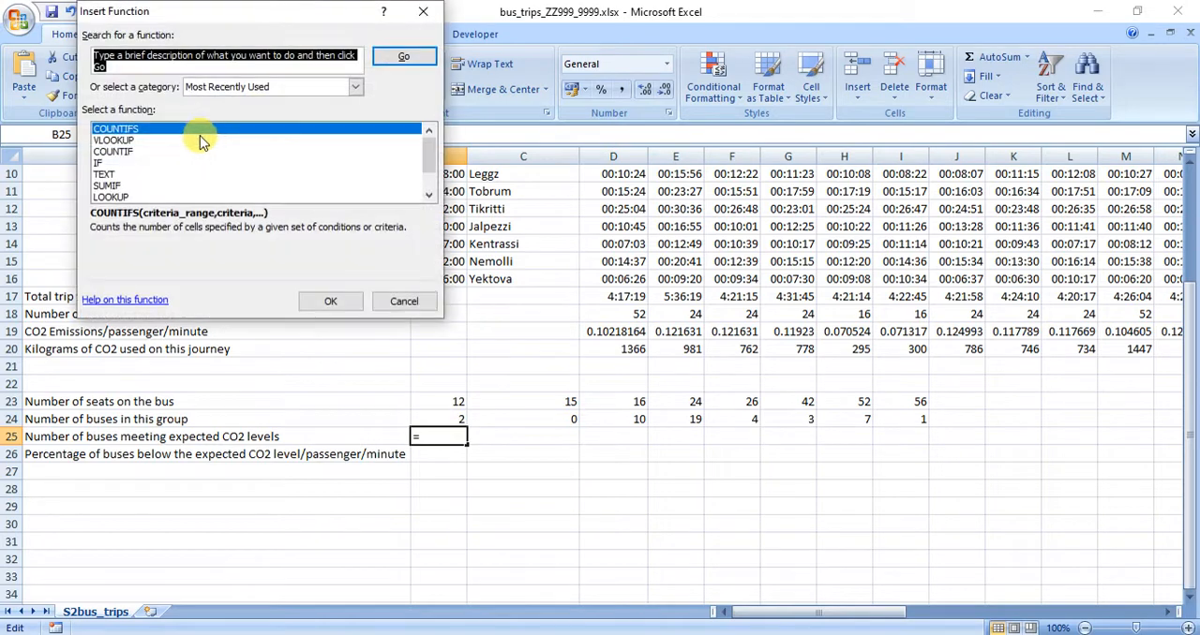
{"action": "double_click", "coordinate": [138, 131]}
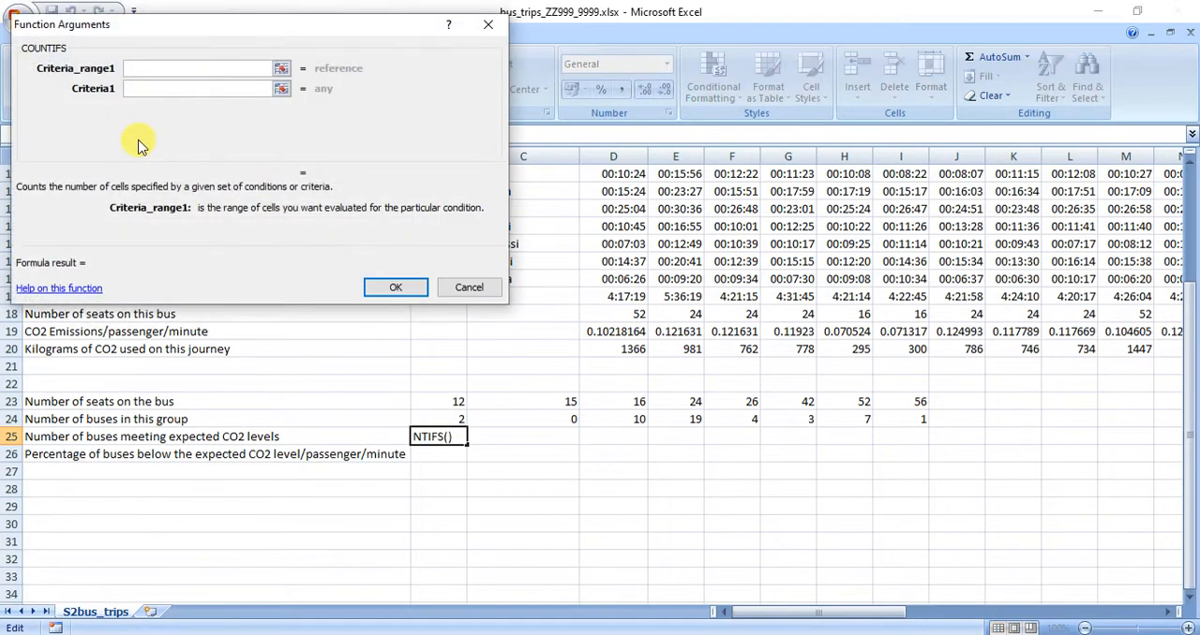
{"action": "type", "text": "$D$18:$AW$18"}
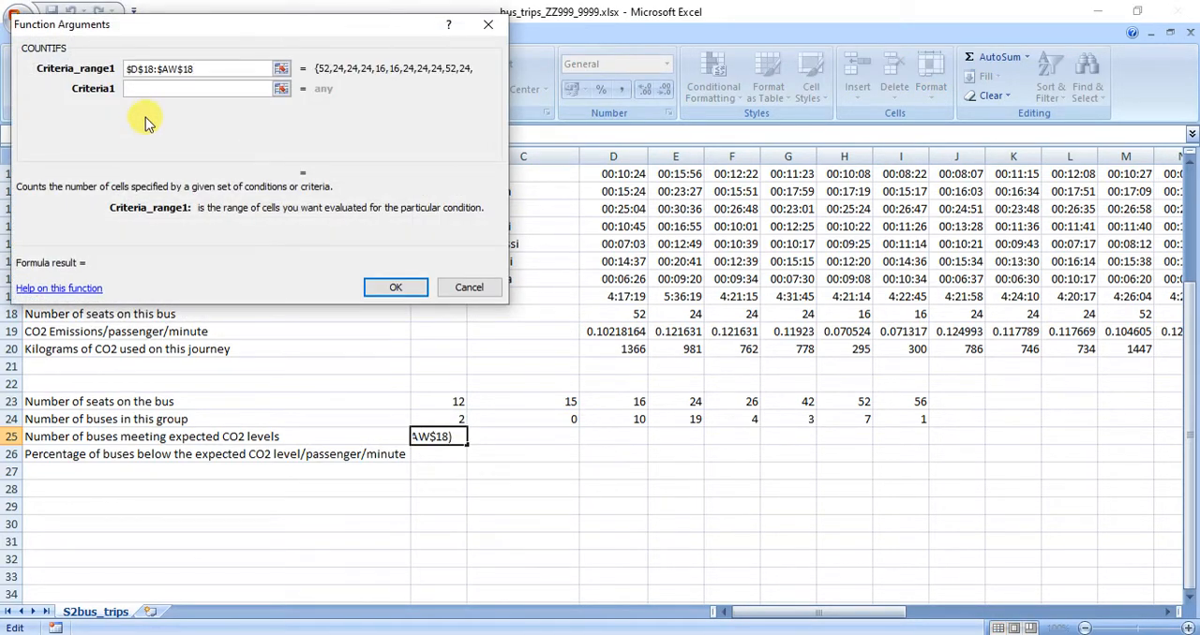
{"action": "left_click", "coordinate": [147, 88]}
{"action": "left_click", "coordinate": [451, 400]}
Set the second COUNTIFS criteria range to the CO2 emissions per passenger as the absolute reference $D$19:$AW$19.
{"action": "left_click", "coordinate": [139, 108]}
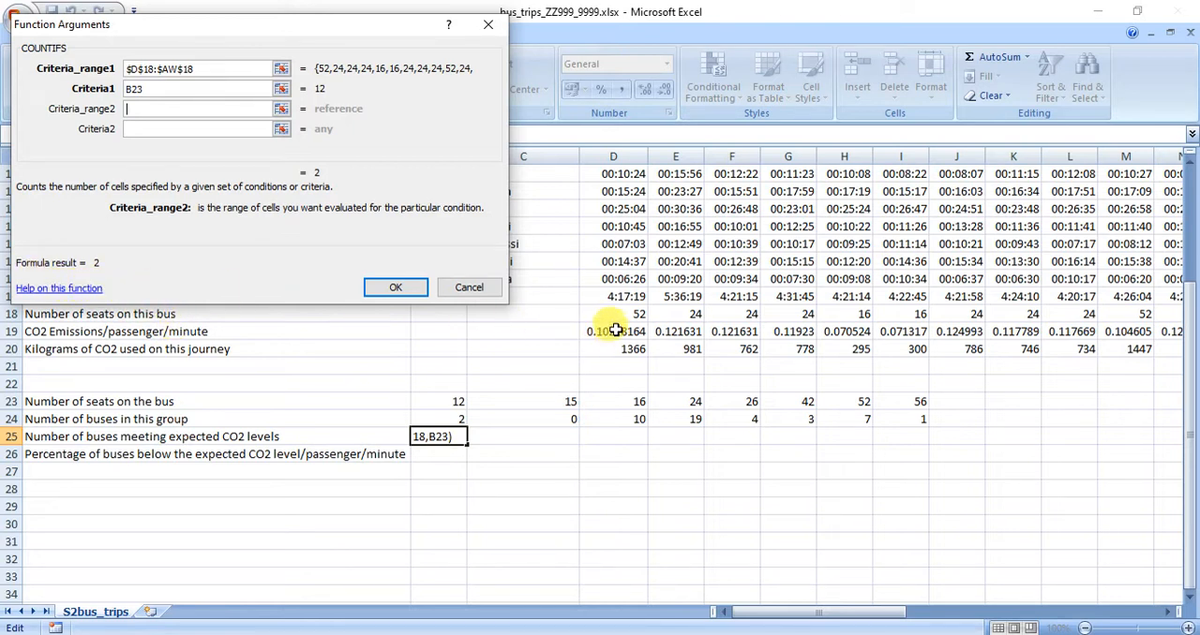
{"action": "left_click_drag", "start_coordinate": [614, 330], "coordinate": [1059, 334]}
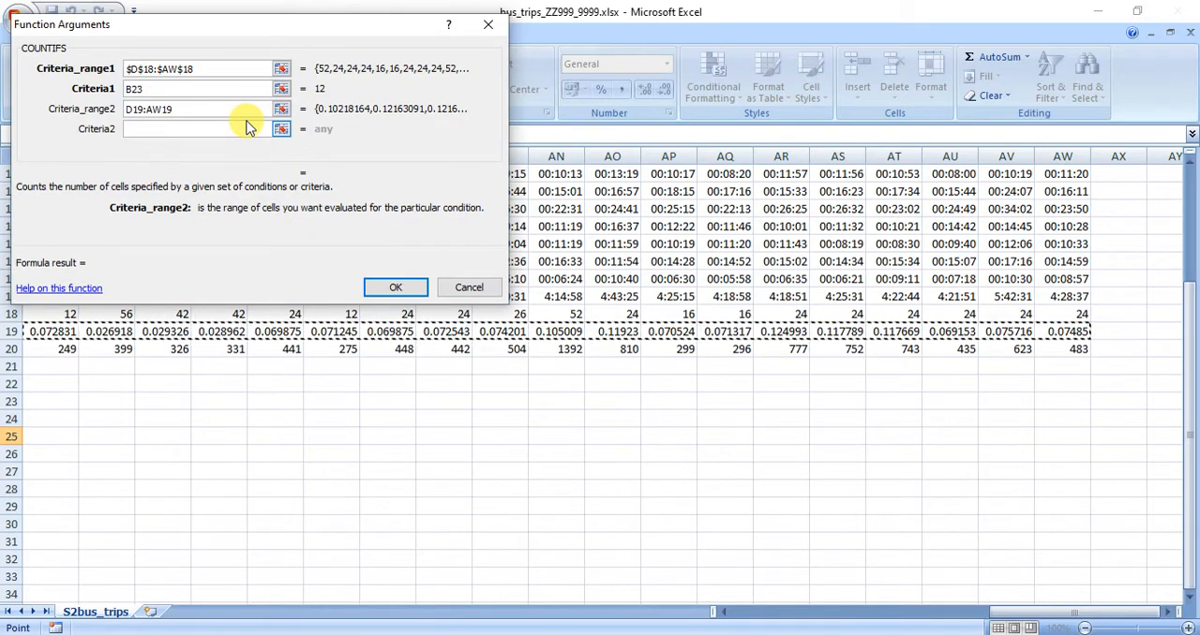
{"action": "key", "text": "F4"}
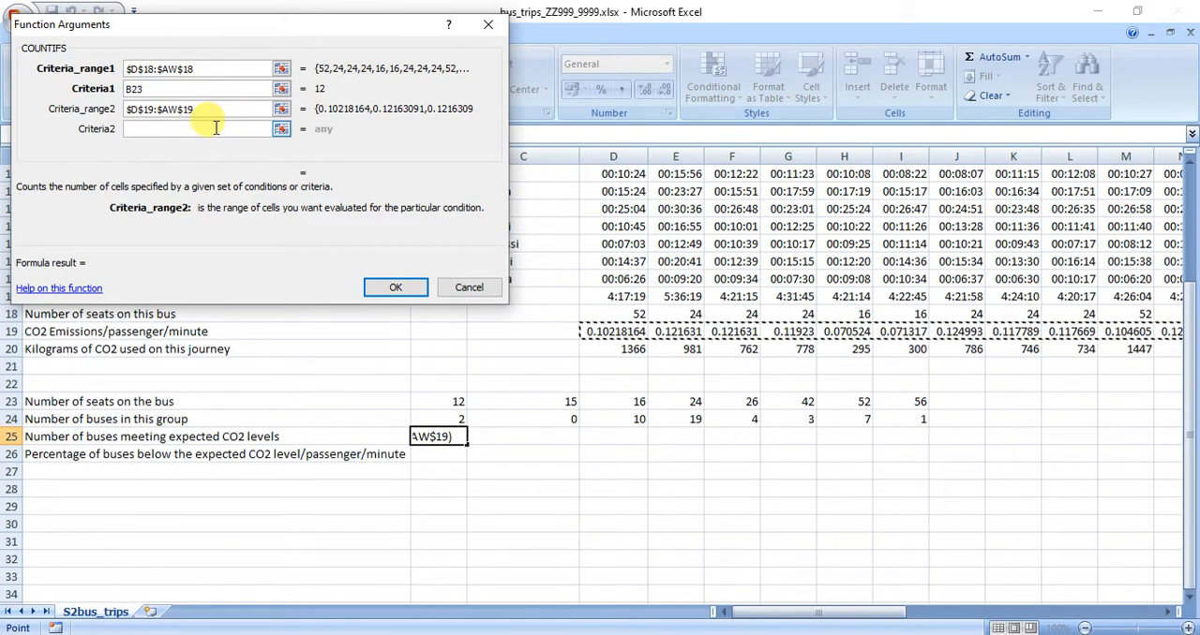
Set the second COUNTIFS criterion to the expected CO2 level as the absolute reference $B$1.
{"action": "left_click", "coordinate": [218, 128]}
{"action": "left_click_drag", "start_coordinate": [167, 28], "coordinate": [167, 284]}
{"action": "scroll", "coordinate": [415, 206], "scroll_direction": "up", "scroll_amount": 3}
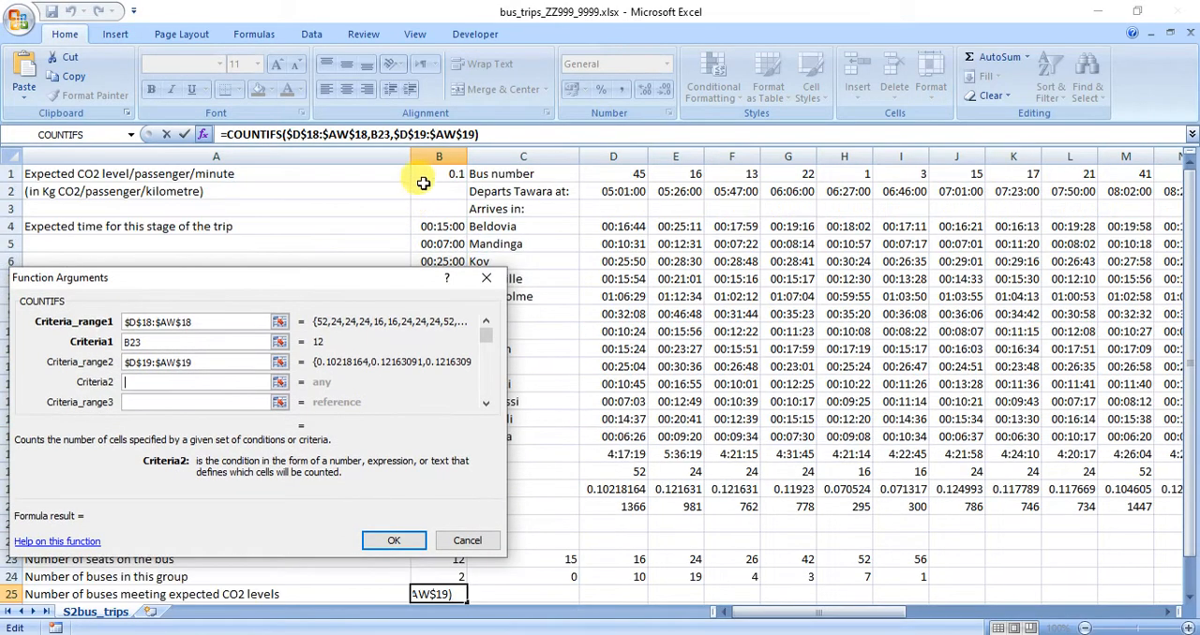
{"action": "left_click", "coordinate": [424, 175]}
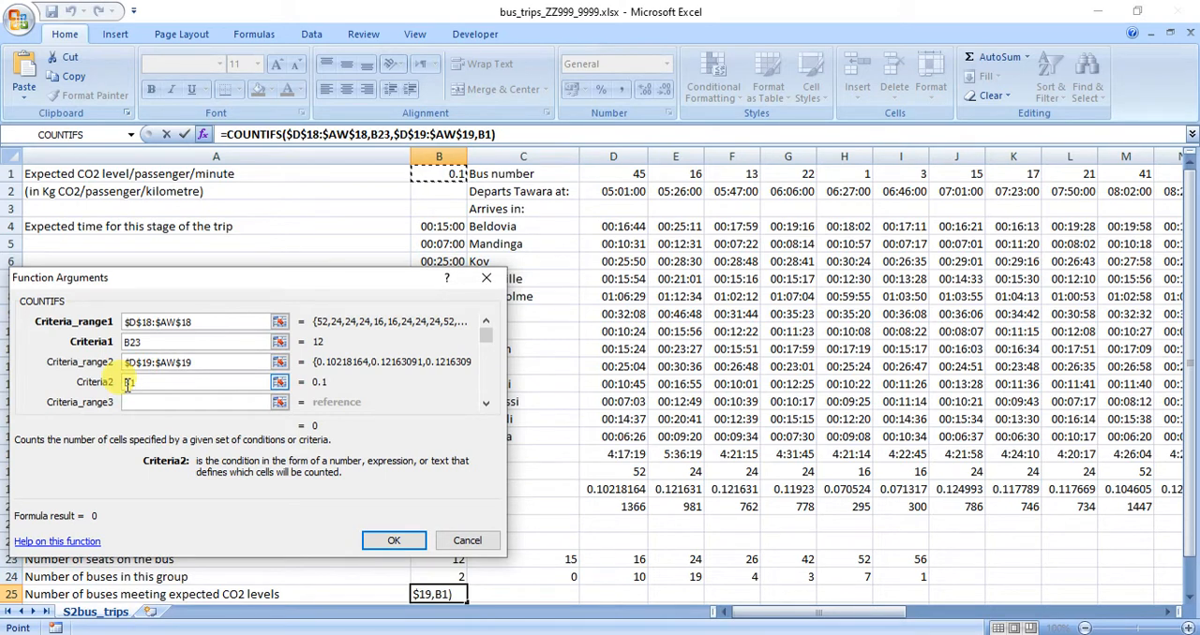
{"action": "key", "text": "F4"}
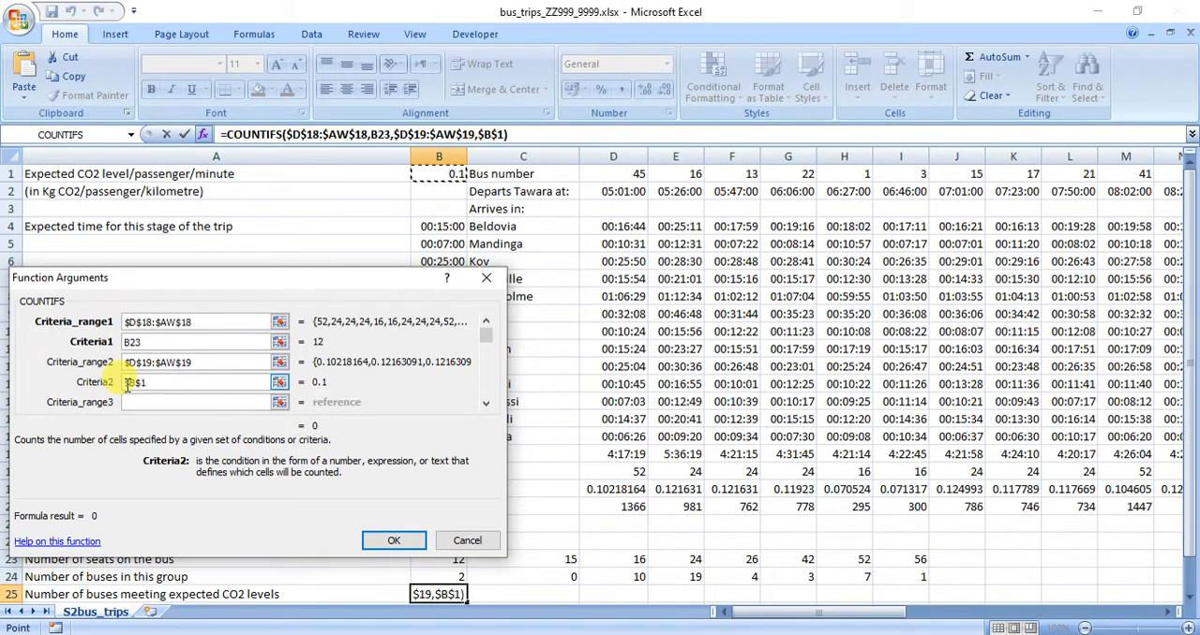
Prefix the second criterion with a less-than comparison so that it reads "<"&$B$1.
{"action": "left_click", "coordinate": [124, 383]}
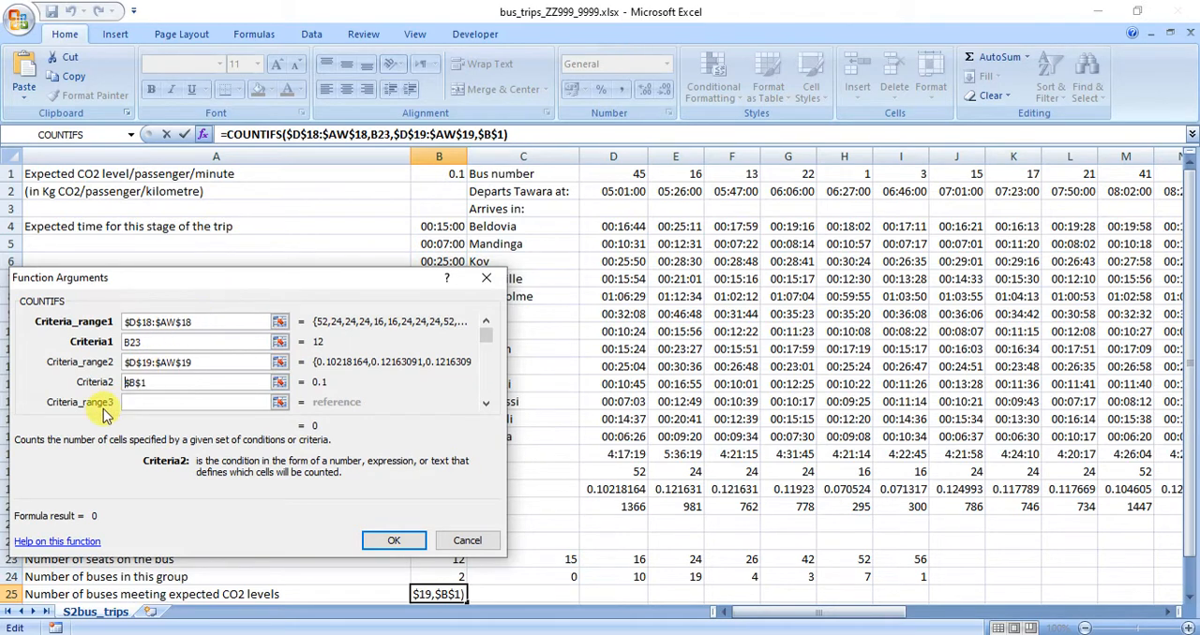
{"action": "type", "text": "<"}
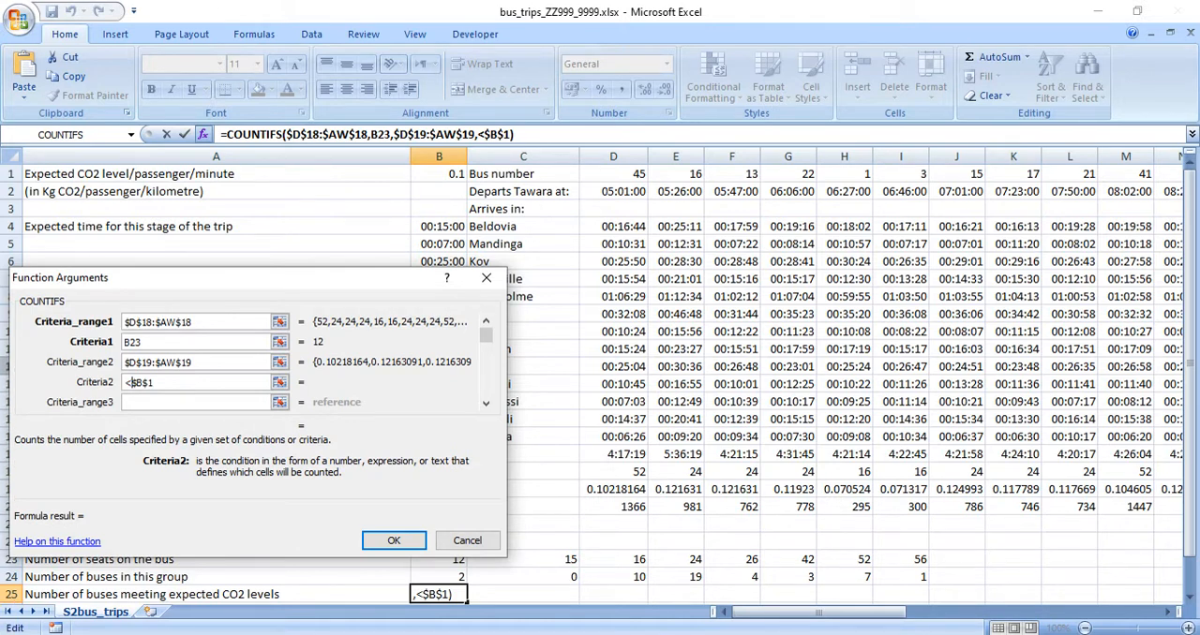
{"action": "type", "text": "\"<"}
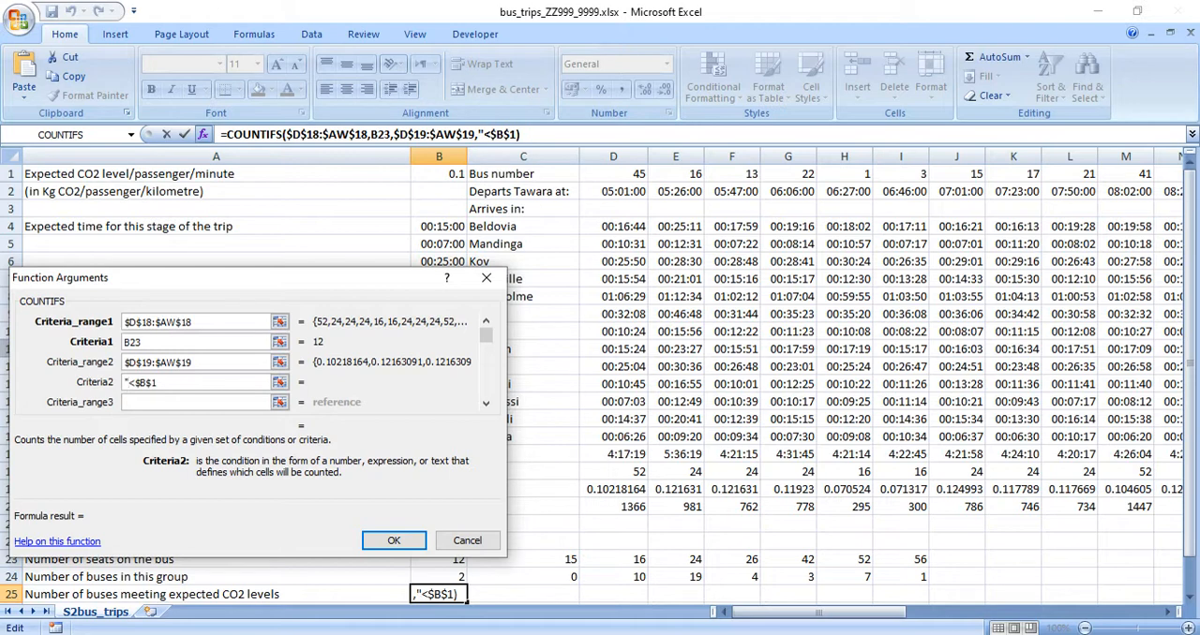
{"action": "type", "text": "\""}
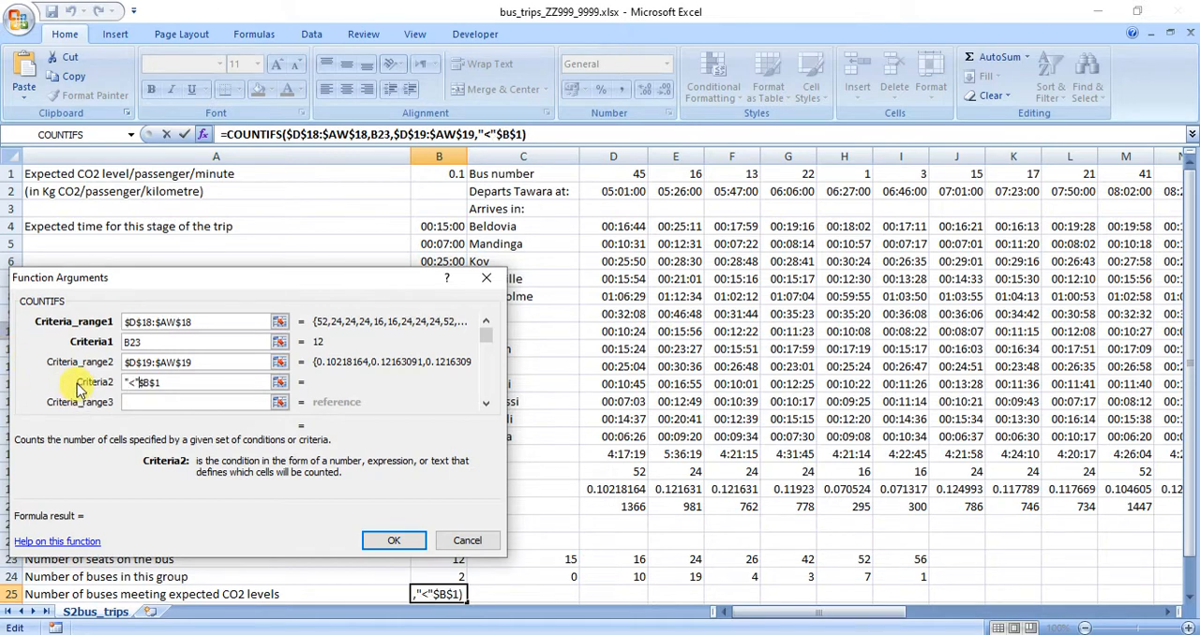
{"action": "type", "text": "&"}
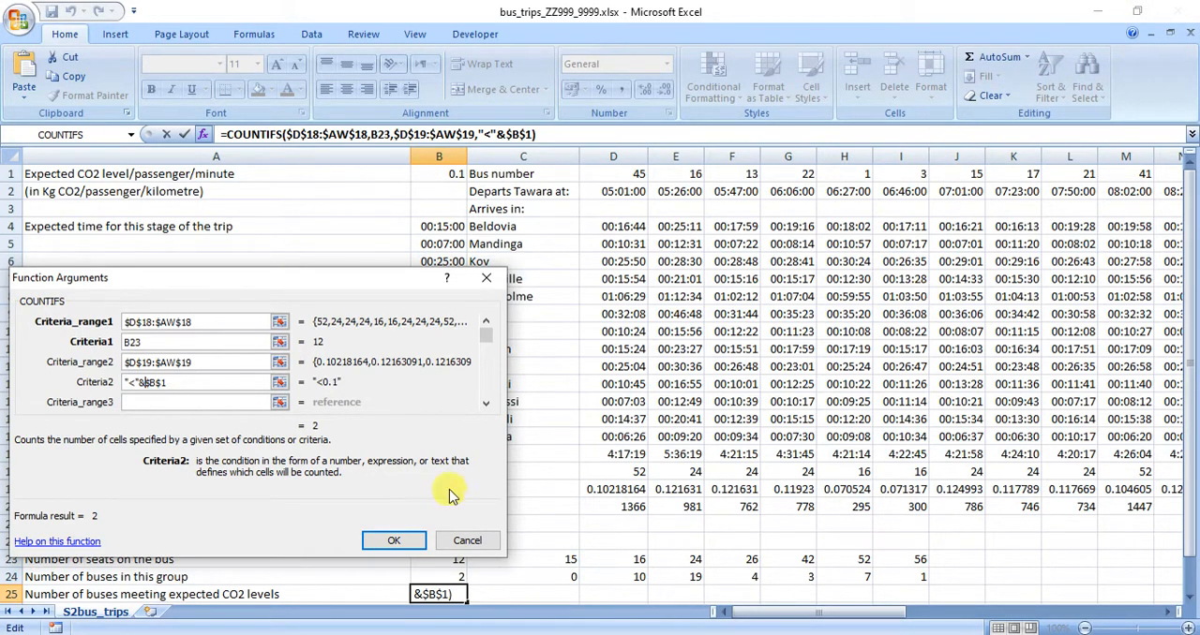
Enter the COUNTIFS formula in B25 and fill it across row 25 to column I.
{"action": "left_click", "coordinate": [377, 540]}
{"action": "scroll", "coordinate": [396, 442], "scroll_direction": "down", "scroll_amount": 3}
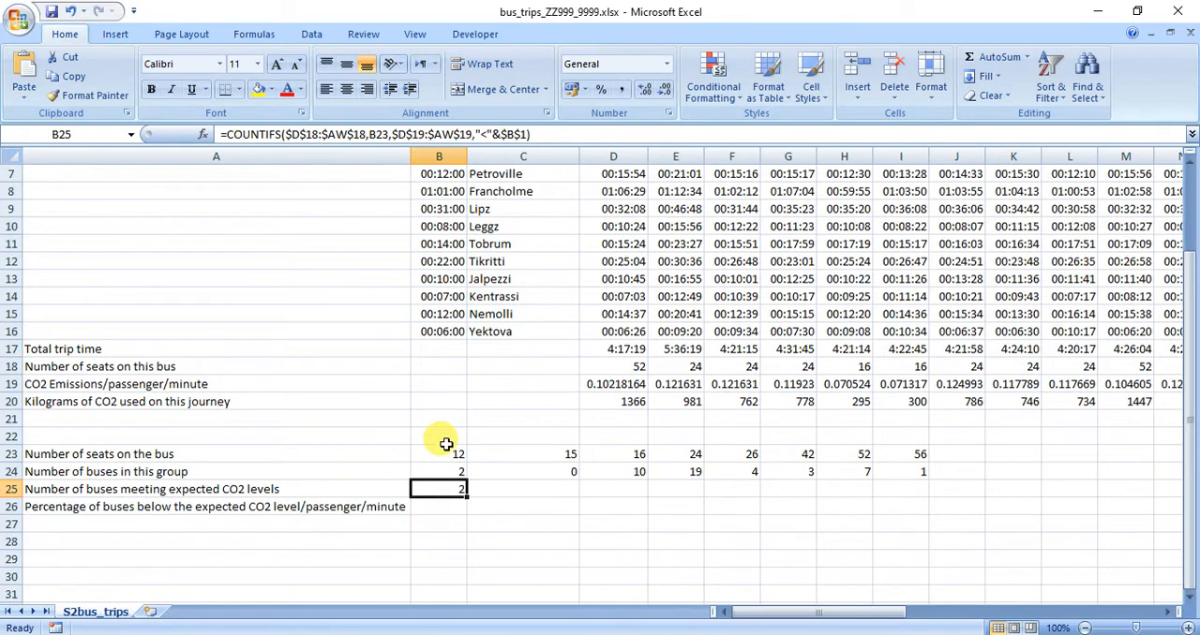
{"action": "left_click_drag", "start_coordinate": [466, 445], "coordinate": [914, 448]}
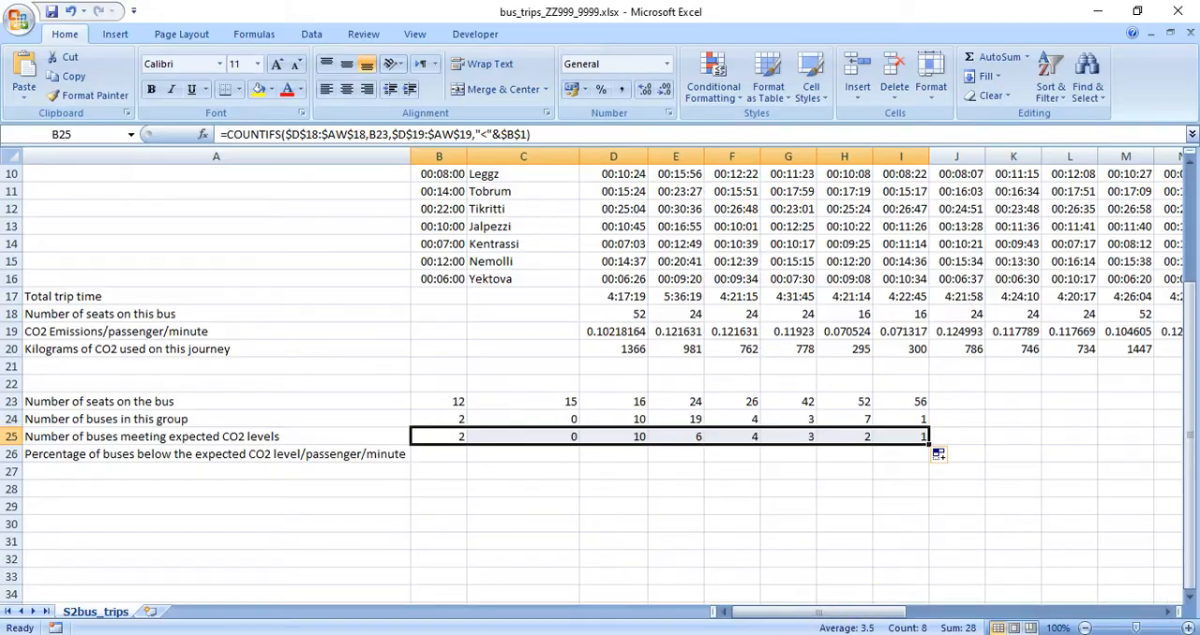
Check the exam paper's requirement for cell B26 in Adobe Reader, and return to the bus_trips_ZZ999_9999.xlsx workbook in Excel.
{"action": "left_click", "coordinate": [844, 634]}
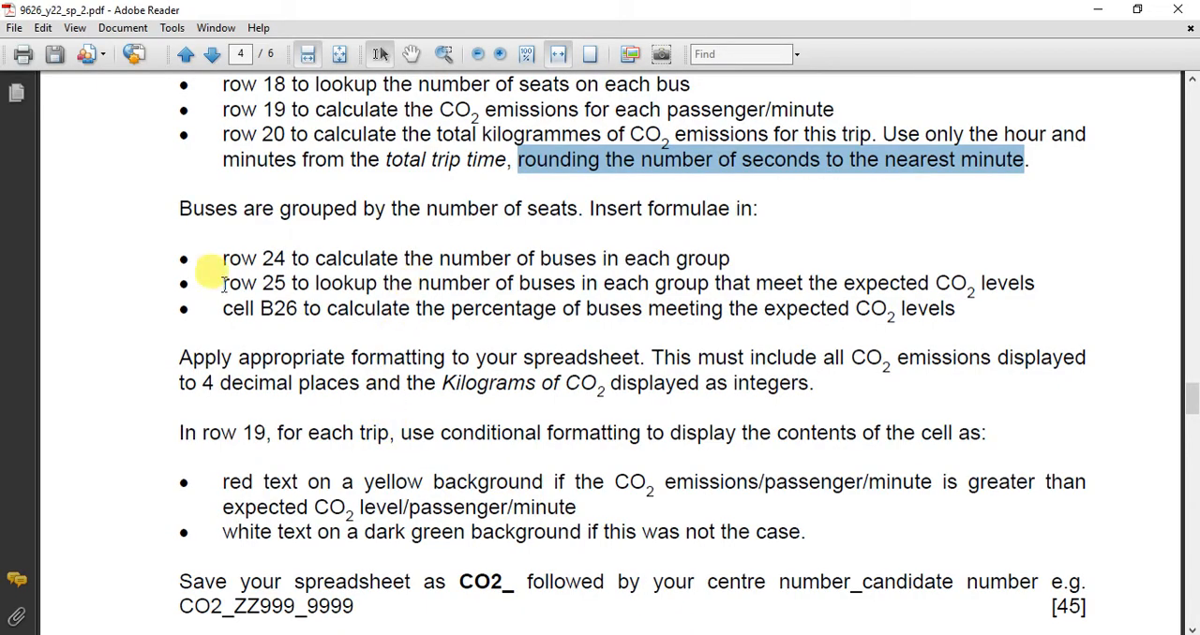
{"action": "left_click_drag", "start_coordinate": [222, 302], "coordinate": [949, 309]}
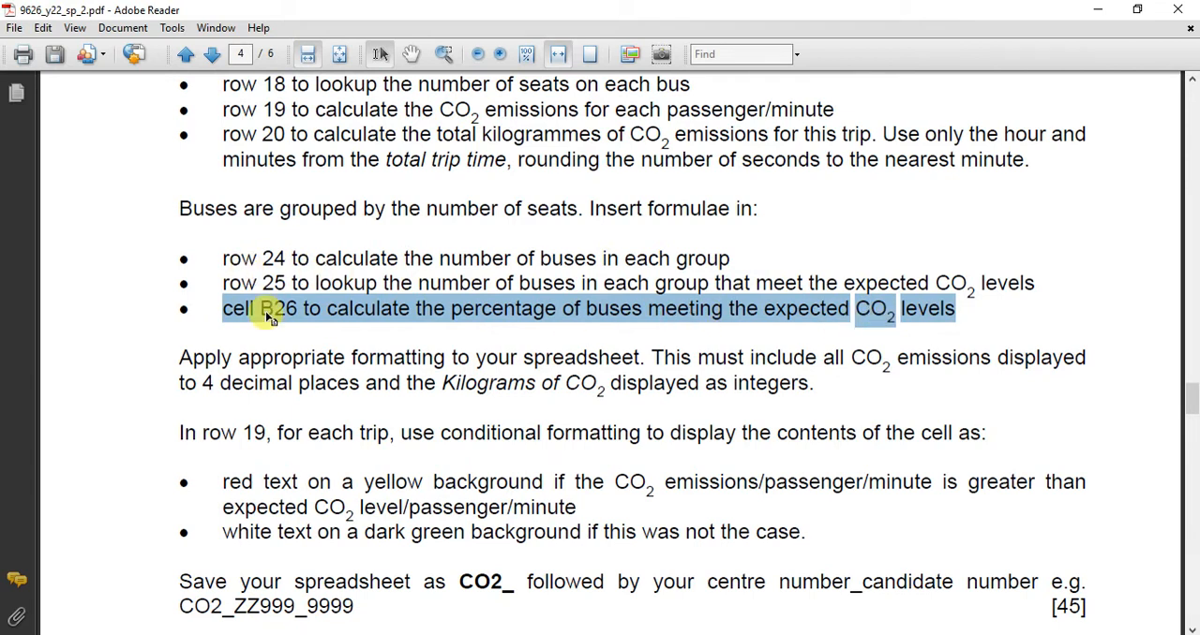
{"action": "left_click", "coordinate": [752, 634]}
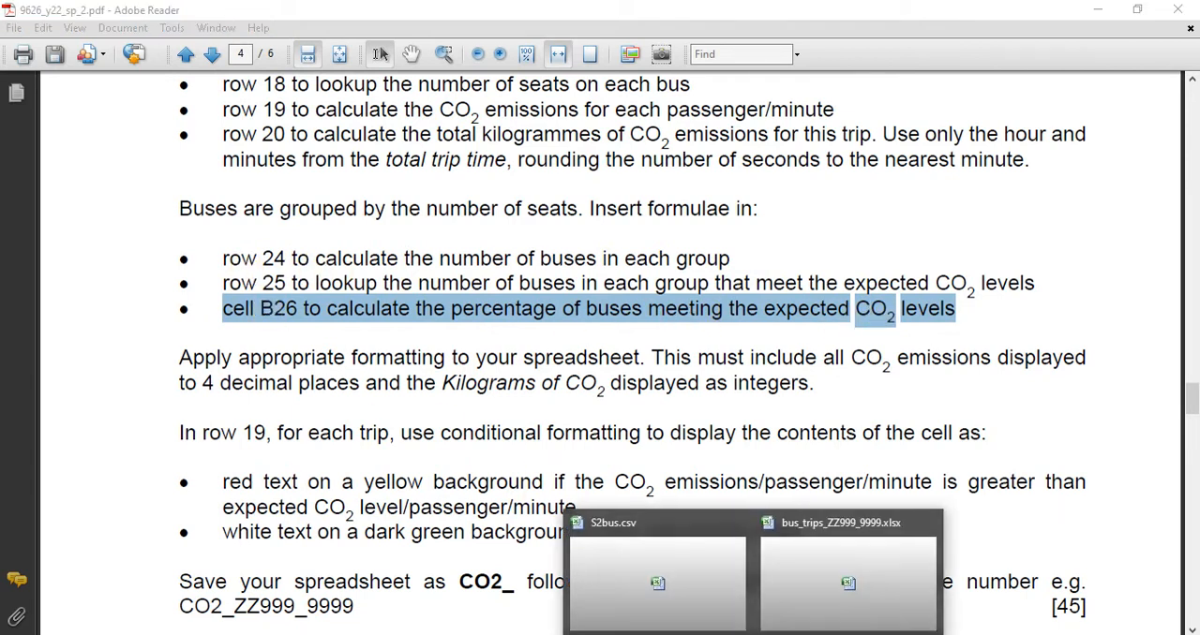
{"action": "left_click", "coordinate": [818, 600]}
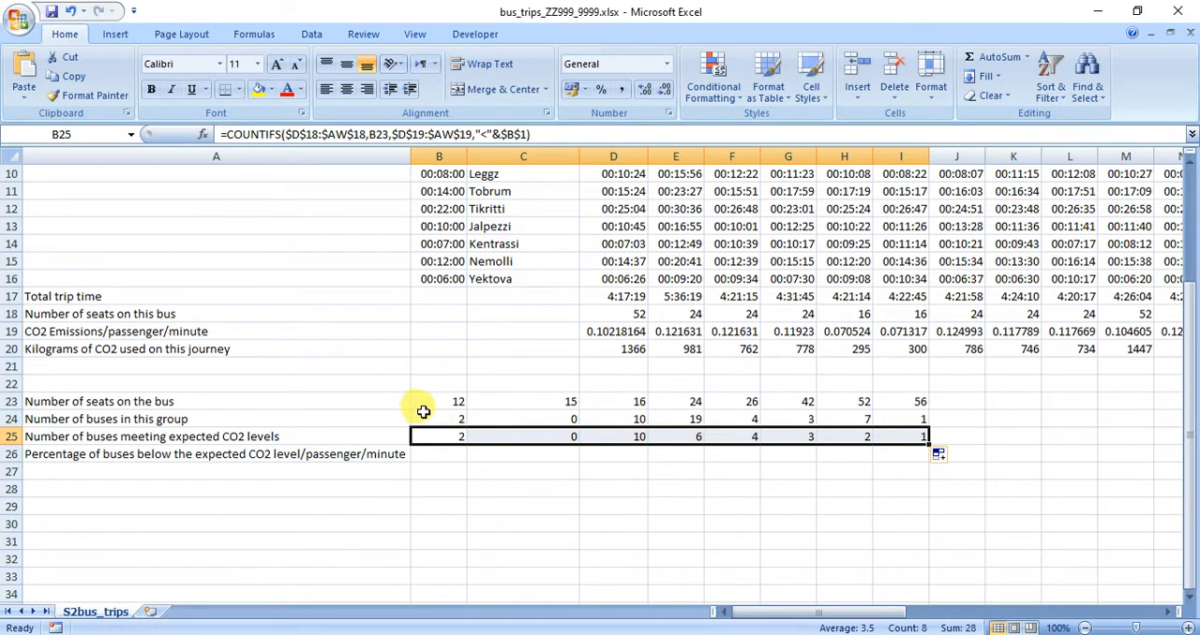
Start a formula in B26 that totals the buses meeting expected CO2 levels with SUM(B25:I25).
{"action": "left_click_drag", "start_coordinate": [427, 418], "coordinate": [905, 423]}
{"action": "left_click", "coordinate": [437, 456]}
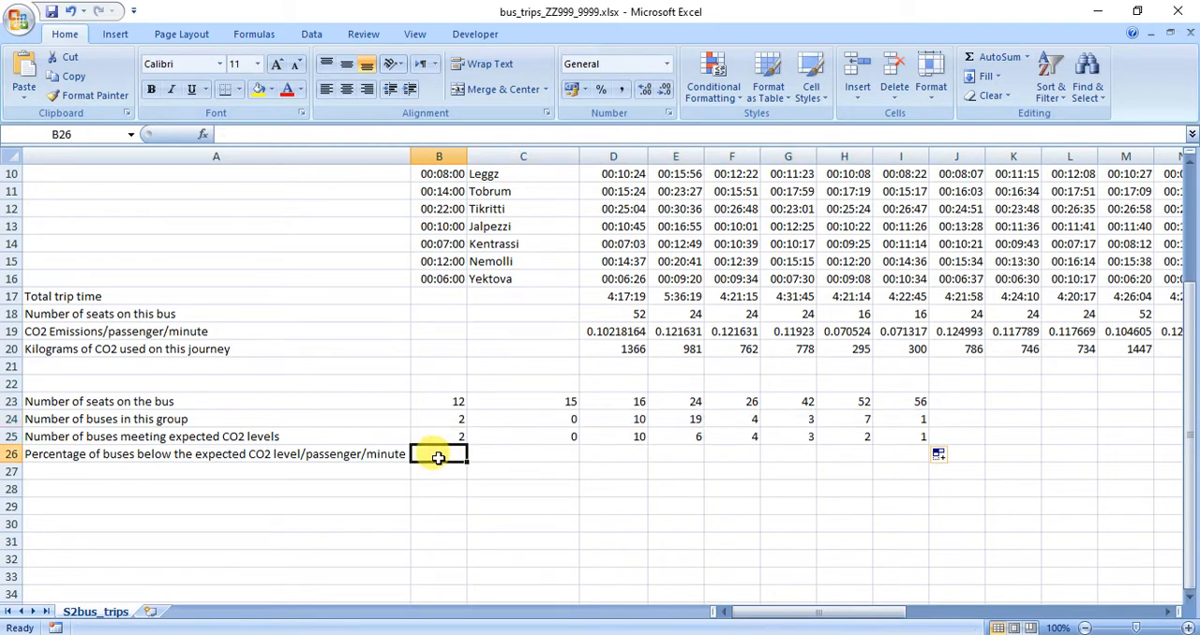
{"action": "type", "text": "=SU"}
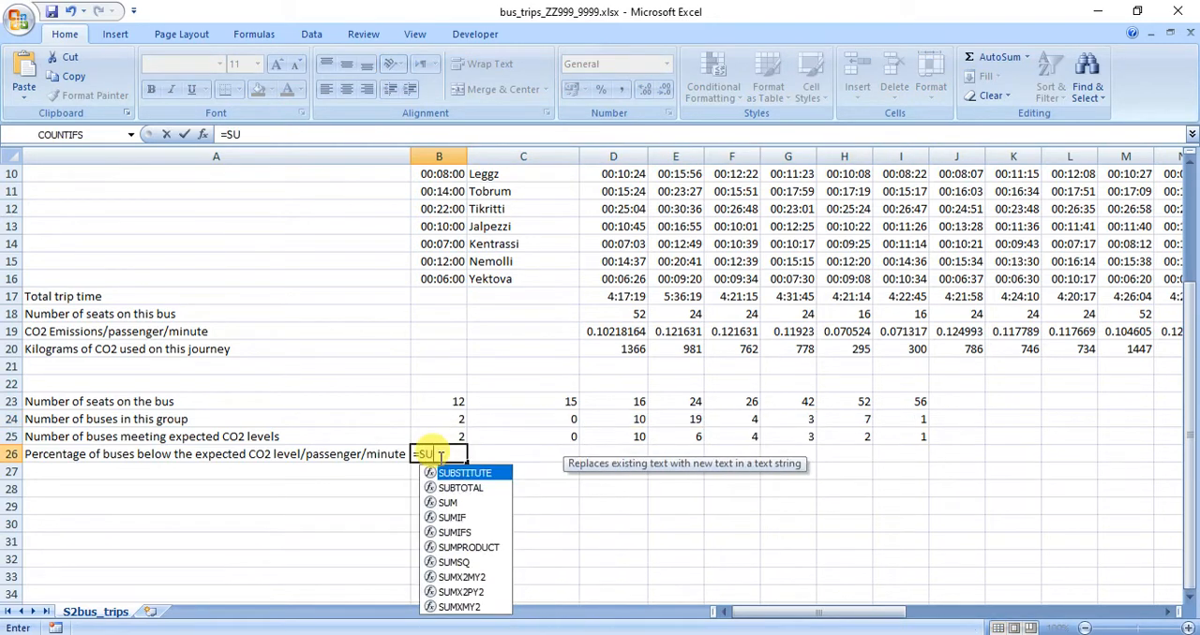
{"action": "type", "text": "M("}
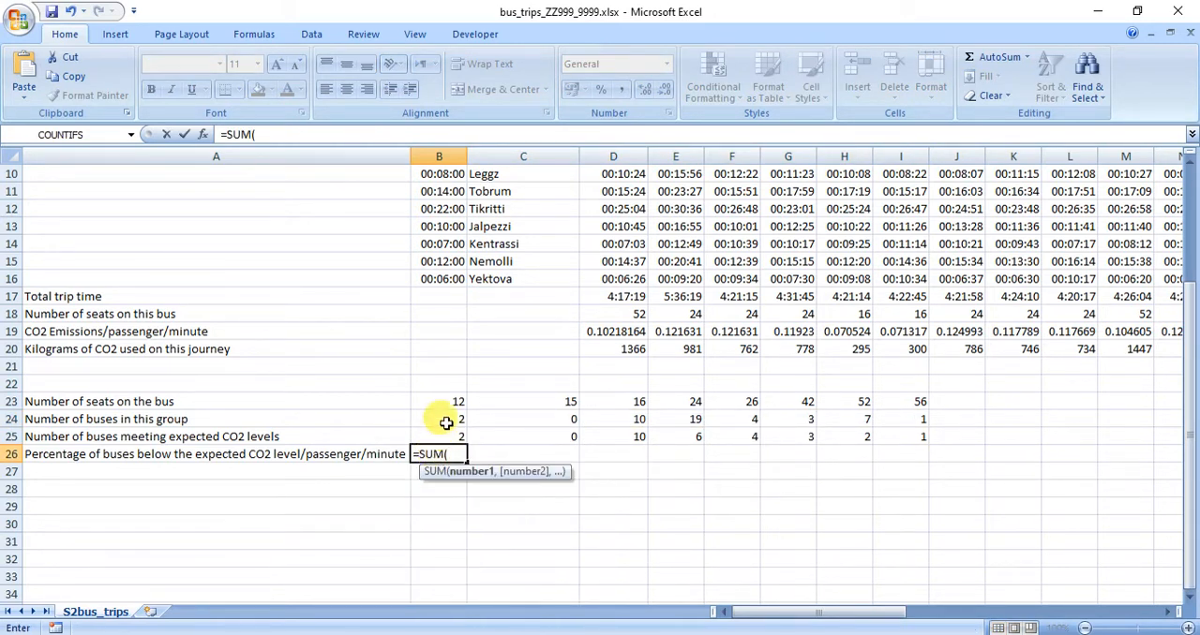
{"action": "left_click_drag", "start_coordinate": [439, 437], "coordinate": [876, 435]}
{"action": "type", "text": ")"}
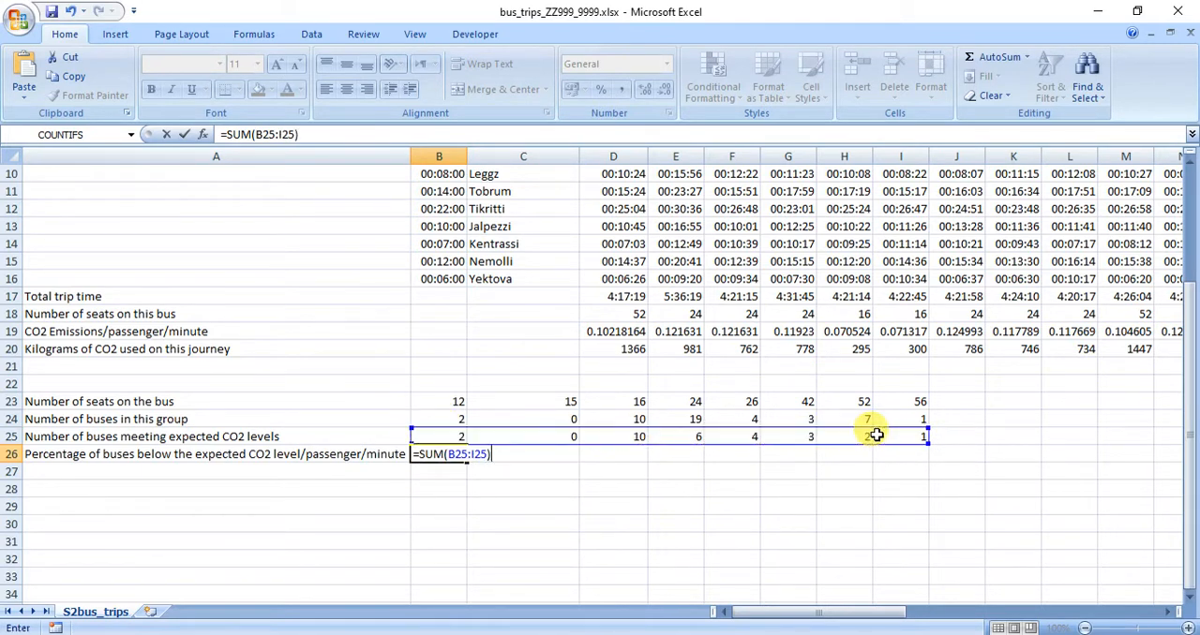
{"action": "type", "text": "/SUM"}
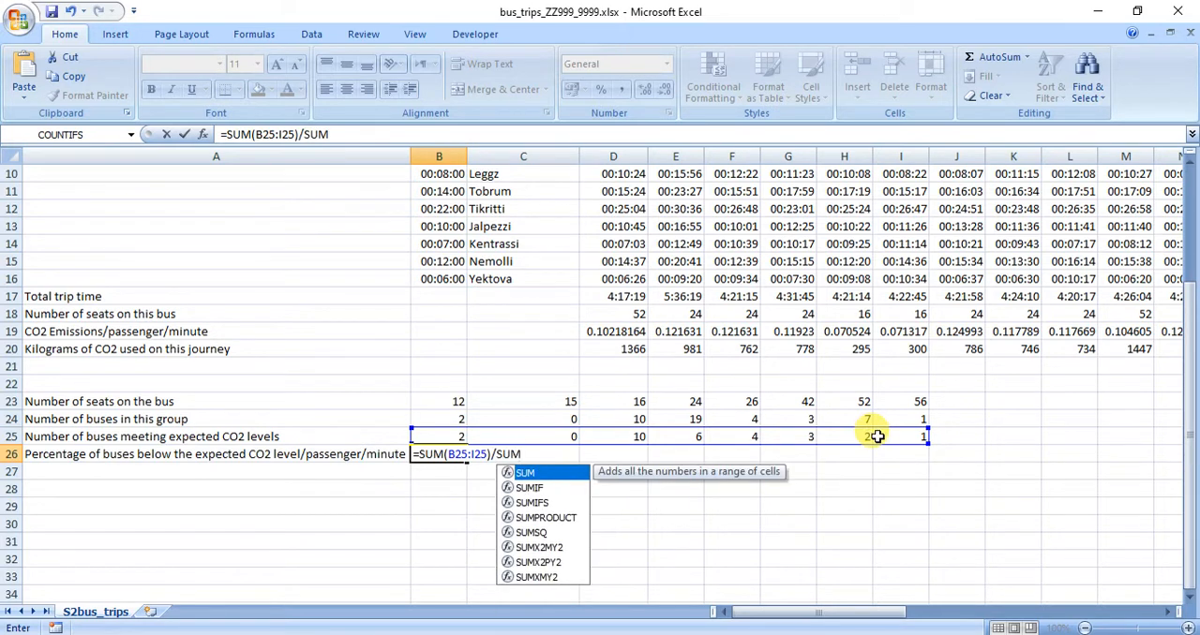
{"action": "type", "text": "("}
Divide the sum in B26 by the total number of buses, SUM(B24:I24), and enter the formula.
{"action": "left_click_drag", "start_coordinate": [467, 416], "coordinate": [893, 418]}
{"action": "type", "text": ")"}
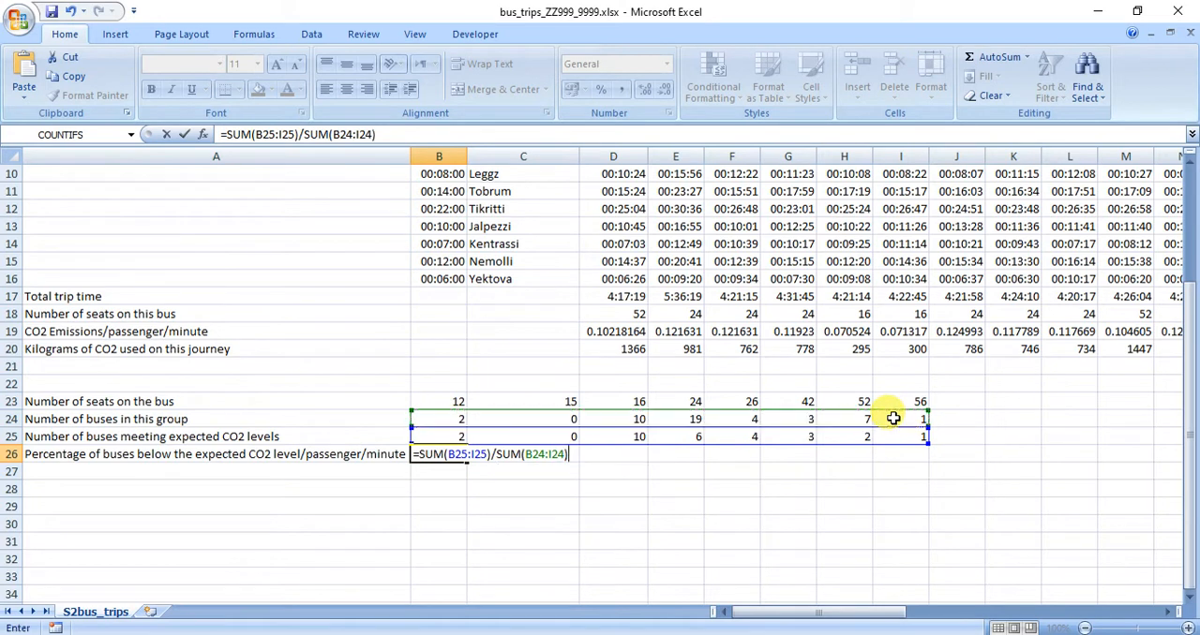
{"action": "key", "text": "Return"}
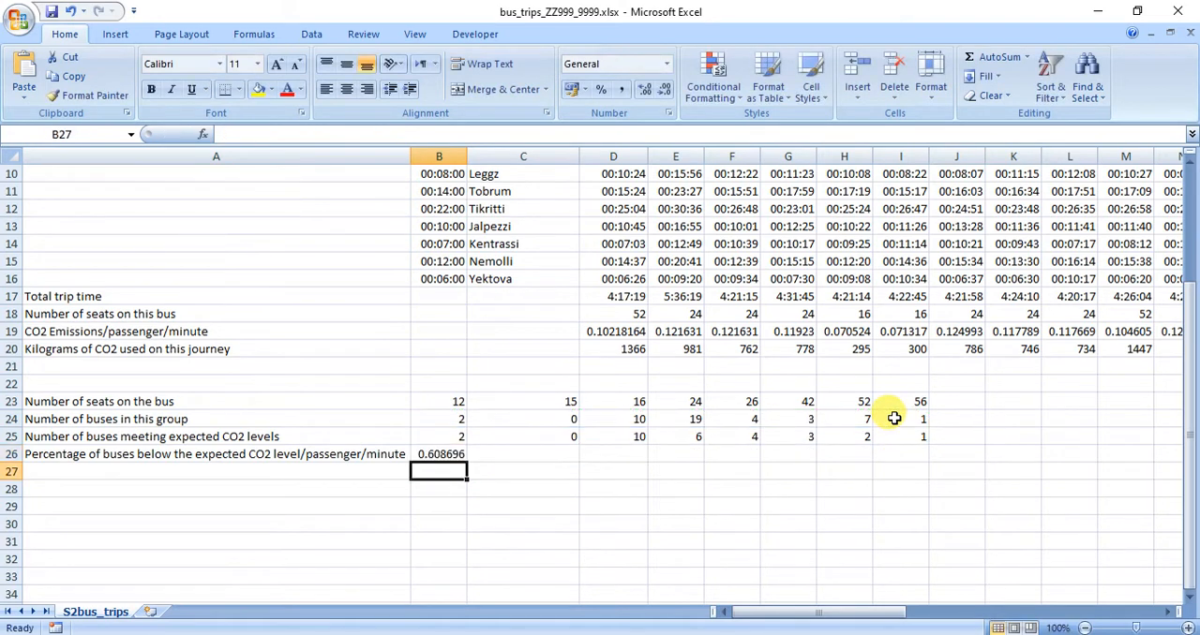
Format B26 as a percentage and save the workbook.
{"action": "left_click", "coordinate": [451, 454]}
{"action": "left_click", "coordinate": [601, 91]}
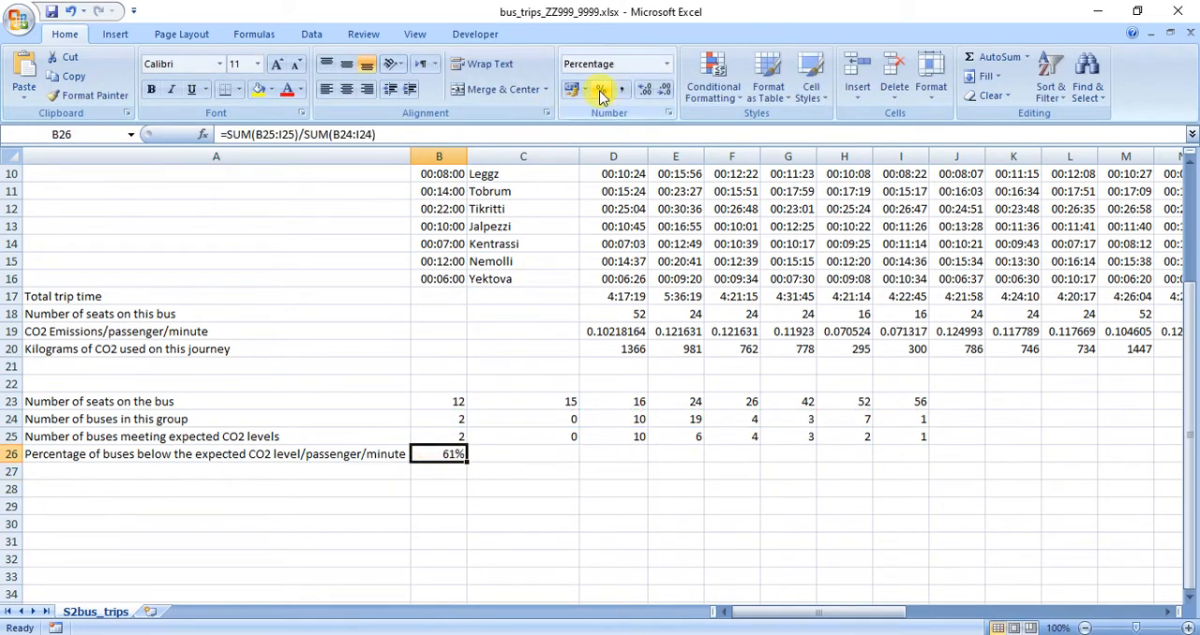
{"action": "left_click", "coordinate": [53, 13]}
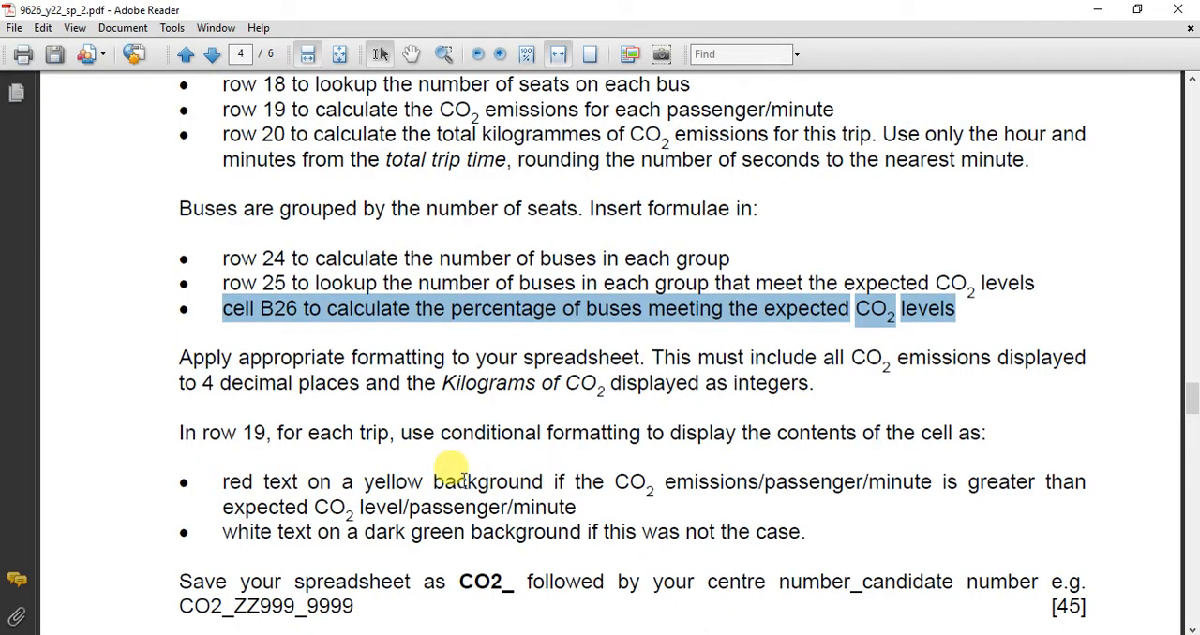
Check the exam paper's decimal place and integer formatting requirements for the CO2 rows in Adobe Reader, and return to the Excel workbook.
{"action": "scroll", "coordinate": [463, 480], "scroll_direction": "down", "scroll_amount": 3}
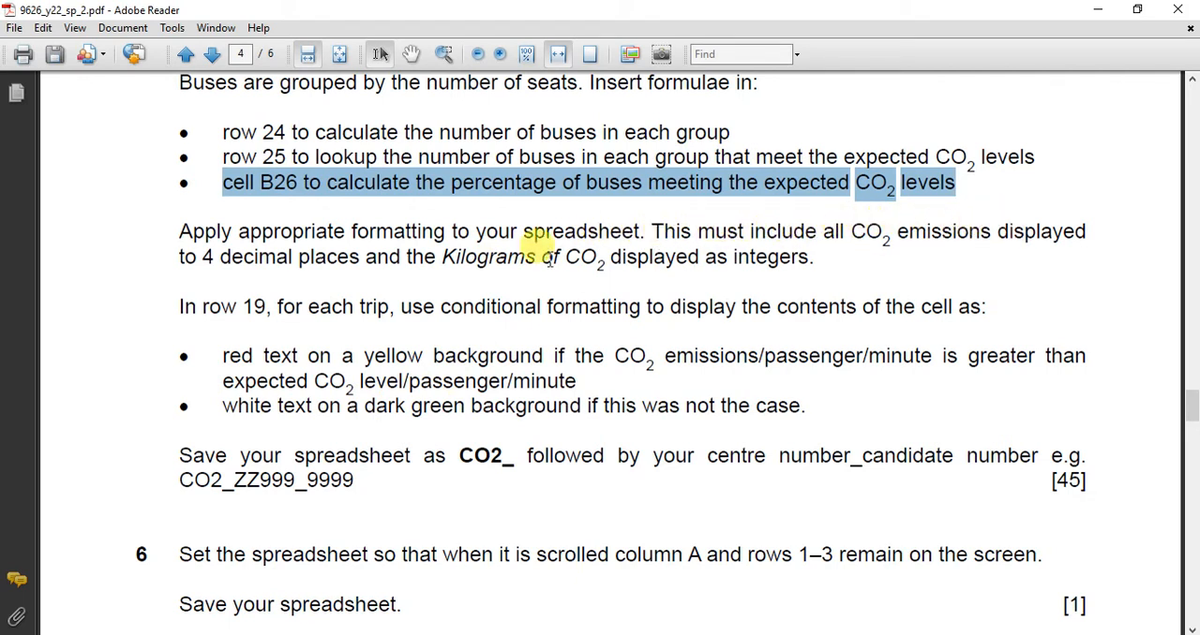
{"action": "left_click_drag", "start_coordinate": [202, 258], "coordinate": [810, 270]}
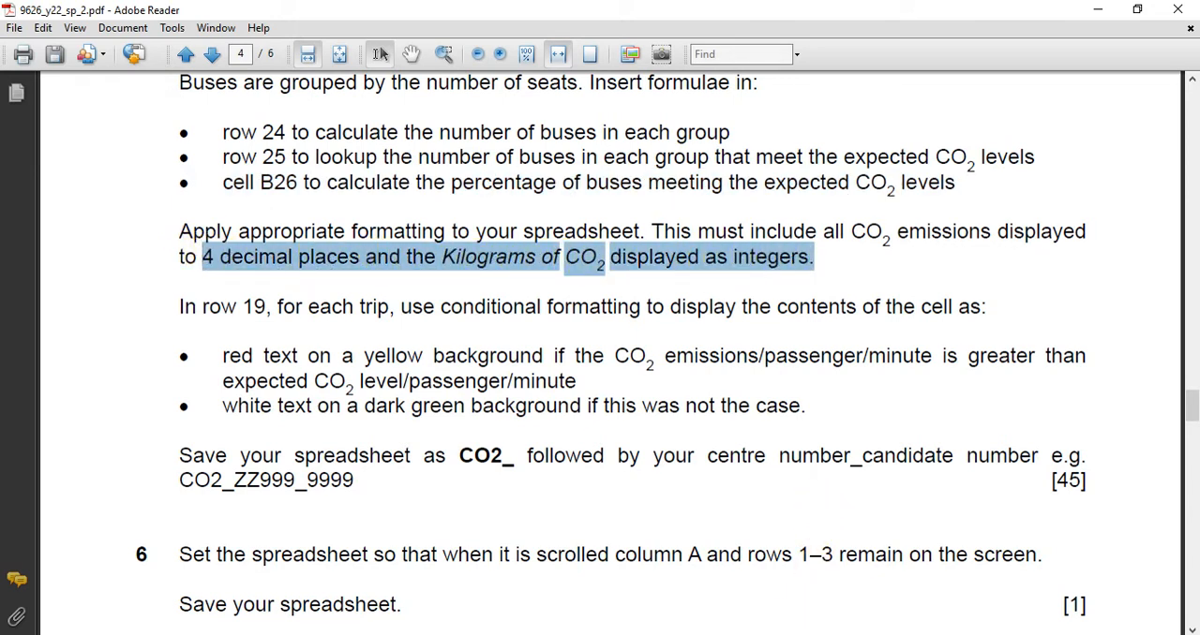
{"action": "left_click", "coordinate": [753, 634]}
{"action": "left_click", "coordinate": [818, 600]}
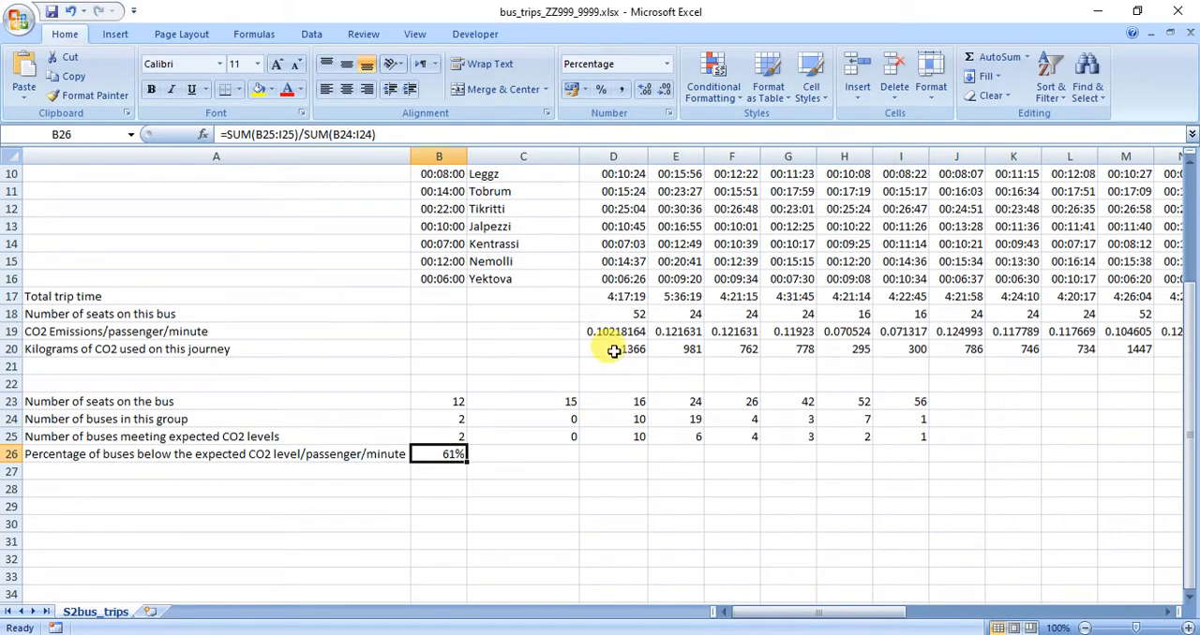
Format the CO2 emissions per passenger in D19:AW19 as numbers with 4 decimal places.
{"action": "left_click", "coordinate": [613, 350]}
{"action": "left_click_drag", "start_coordinate": [609, 331], "coordinate": [1073, 336]}
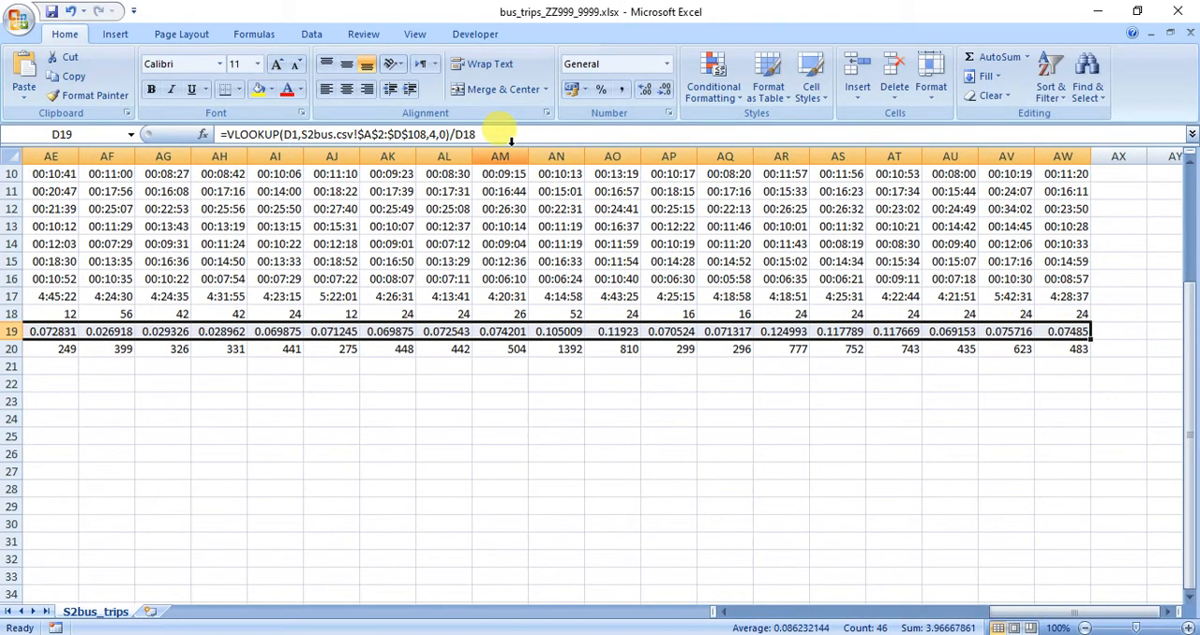
{"action": "left_click", "coordinate": [664, 64]}
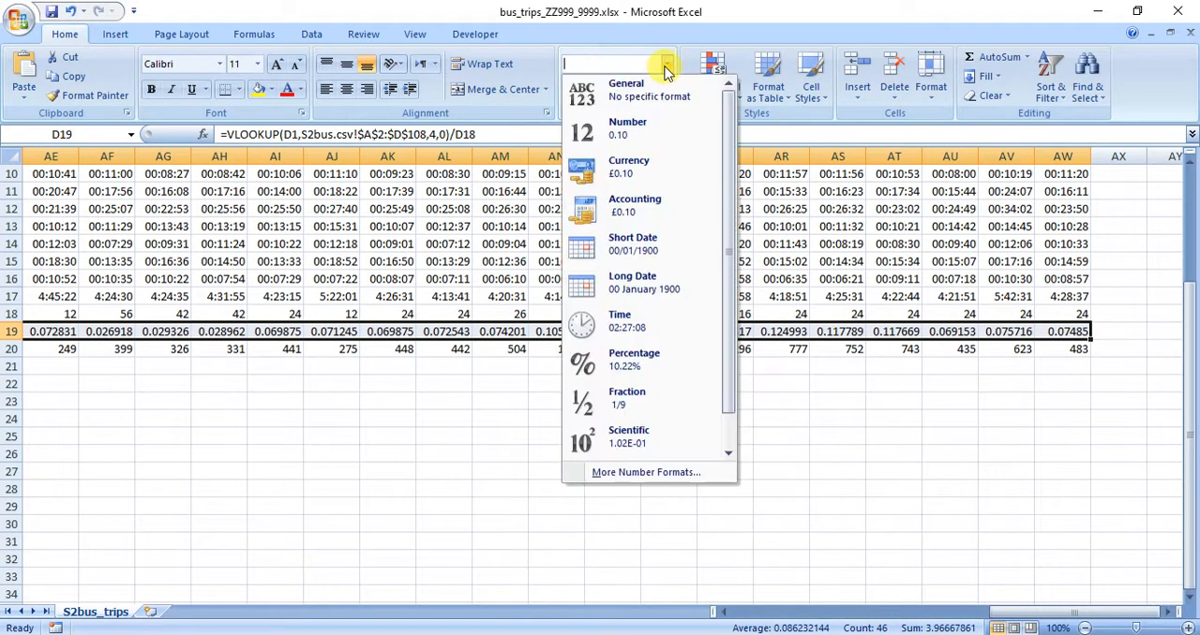
{"action": "left_click", "coordinate": [611, 155]}
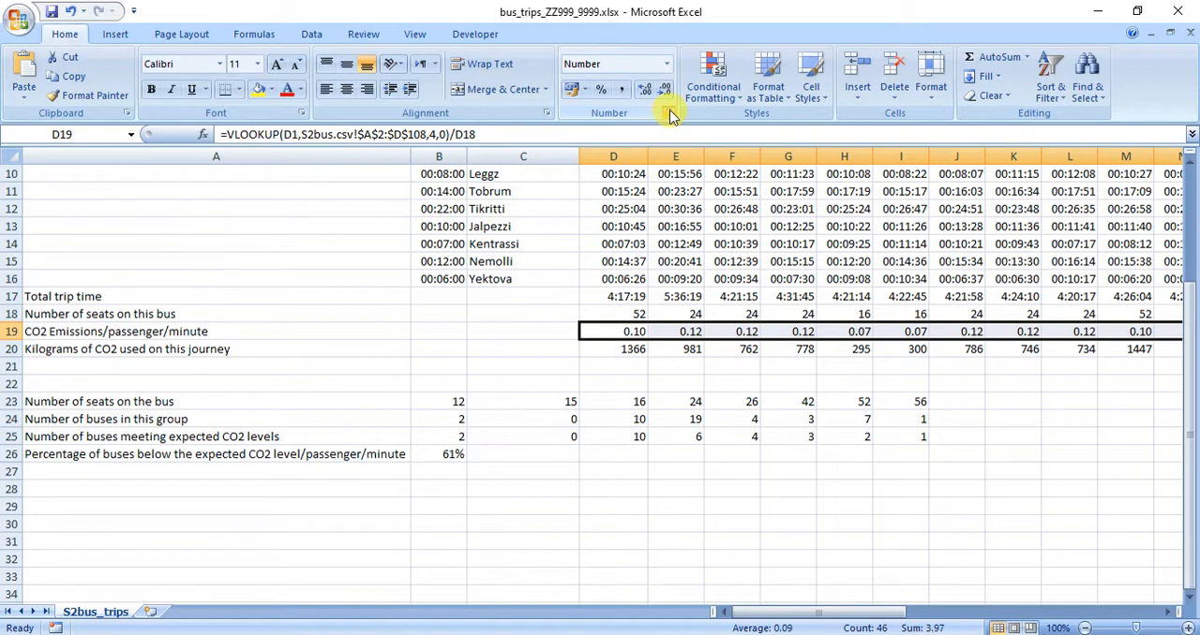
{"action": "left_click", "coordinate": [668, 113]}
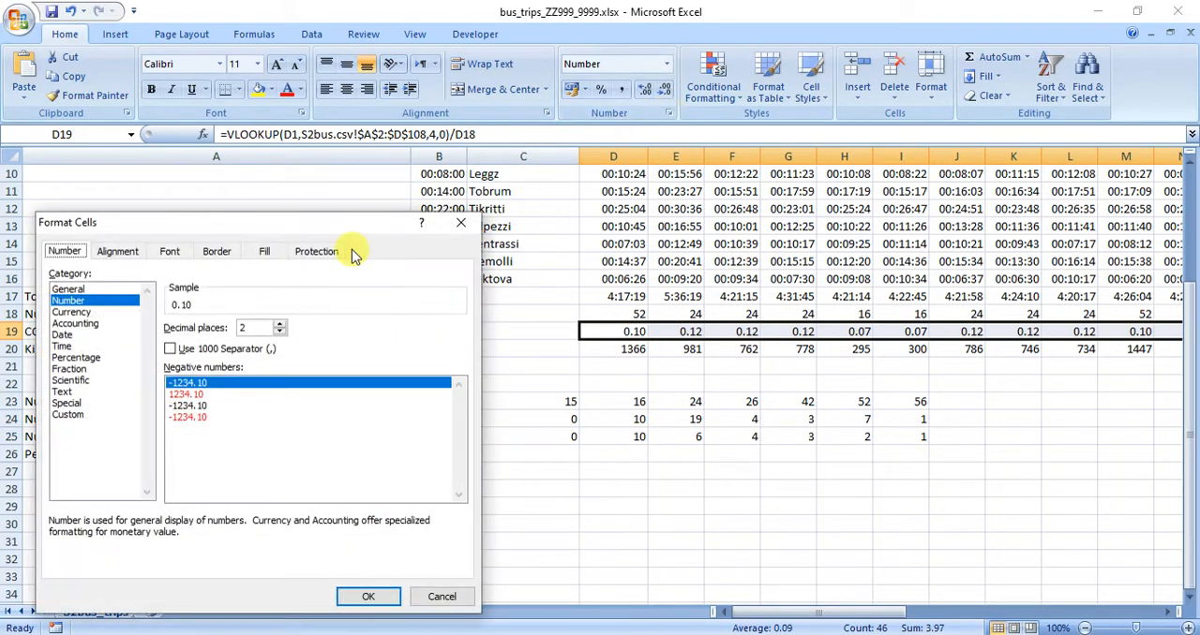
{"action": "left_click", "coordinate": [279, 323]}
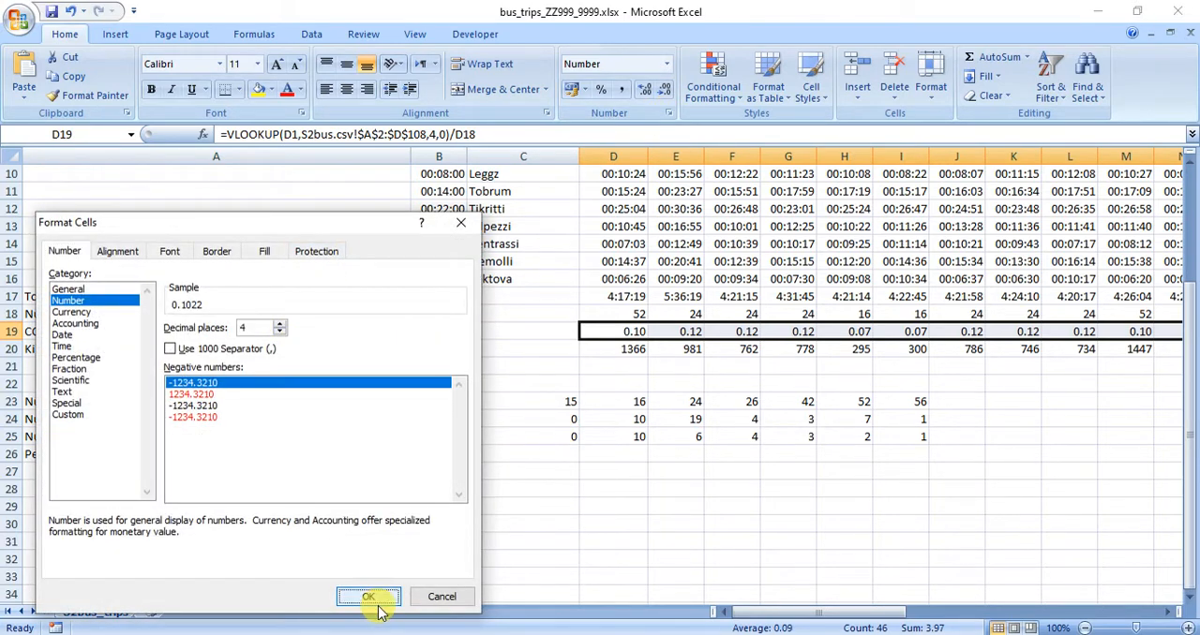
{"action": "left_click", "coordinate": [378, 605]}
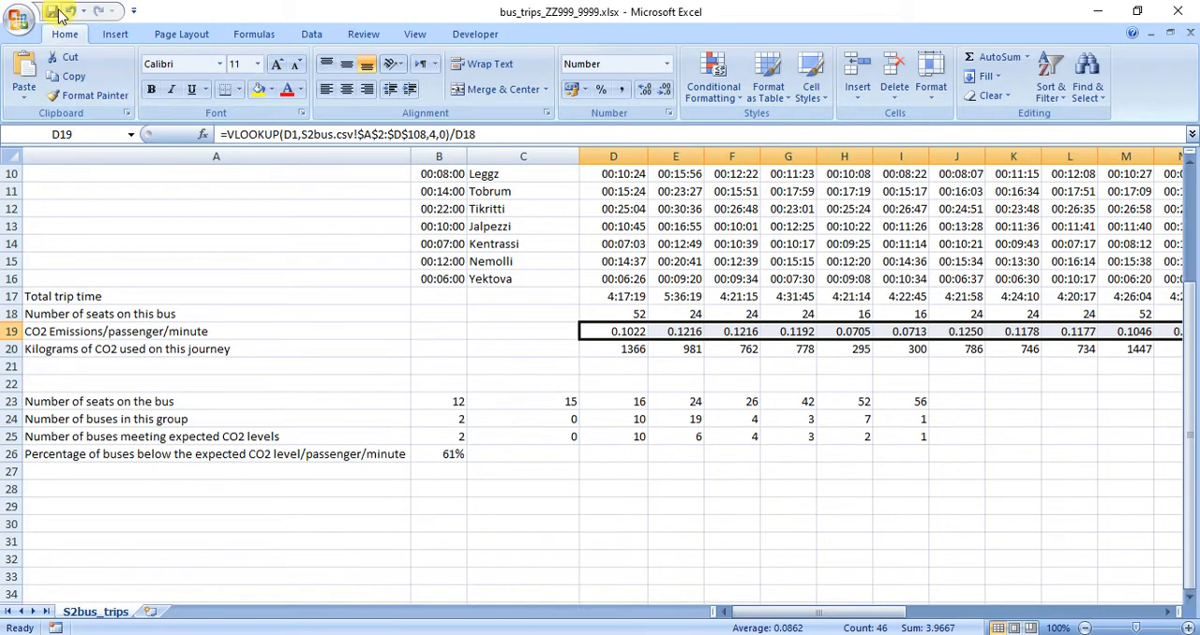
Switch to the exam paper in Adobe Reader and read the conditional formatting requirements for row 19.
{"action": "key", "text": "alt+Tab"}
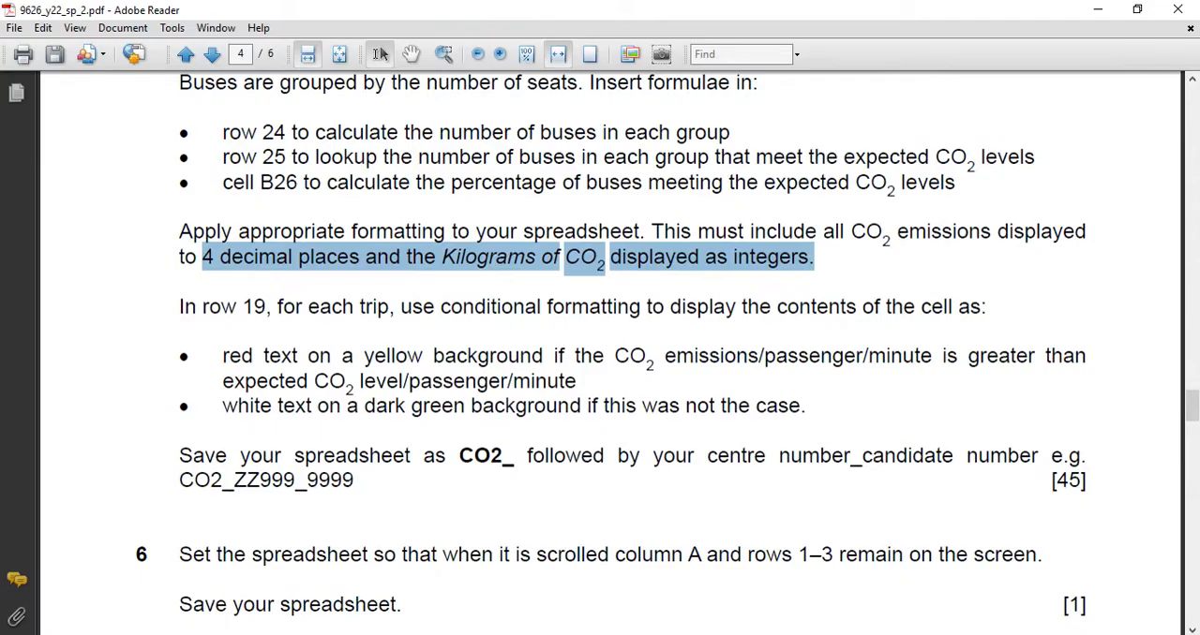
{"action": "left_click_drag", "start_coordinate": [178, 306], "coordinate": [971, 319]}
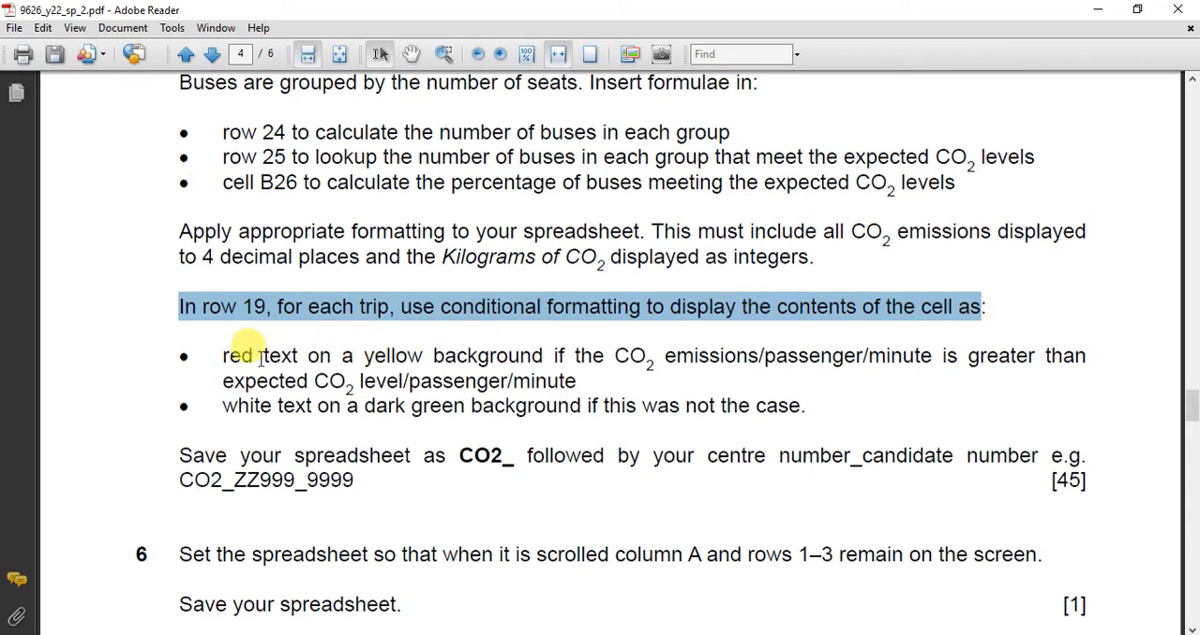
{"action": "left_click", "coordinate": [218, 352]}
{"action": "left_click_drag", "start_coordinate": [217, 351], "coordinate": [518, 367]}
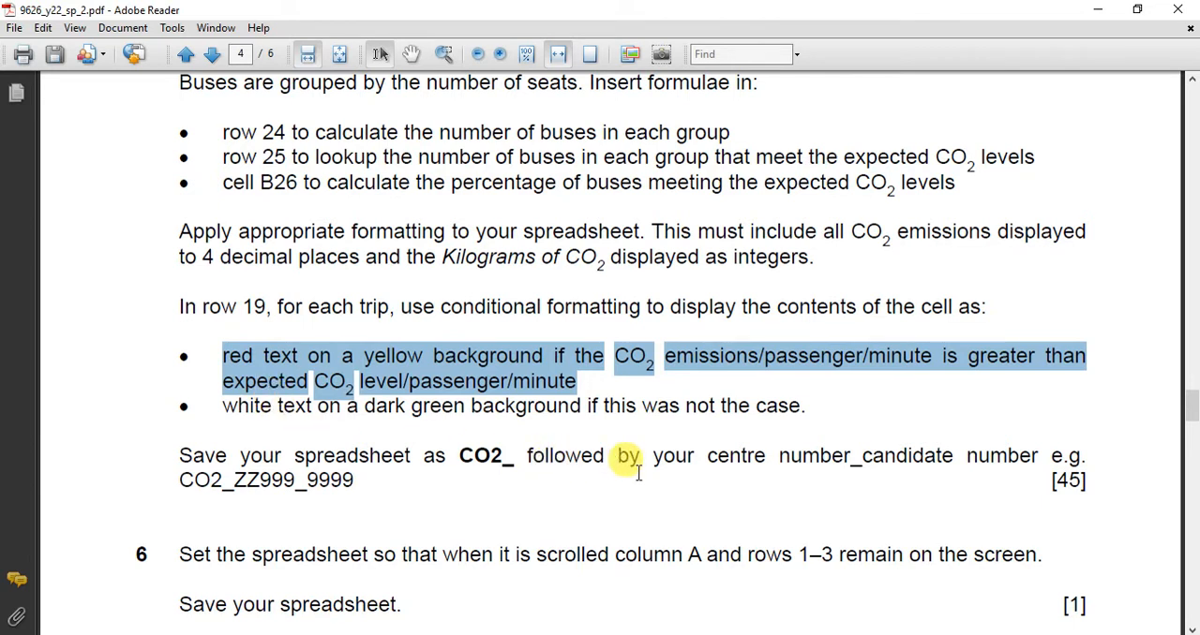
Switch to bus_trips_ZZ999_9999.xlsx in Excel and start a new "Format only cells that contain" conditional formatting rule for D19:AW19.
{"action": "mouse_move", "coordinate": [753, 633]}
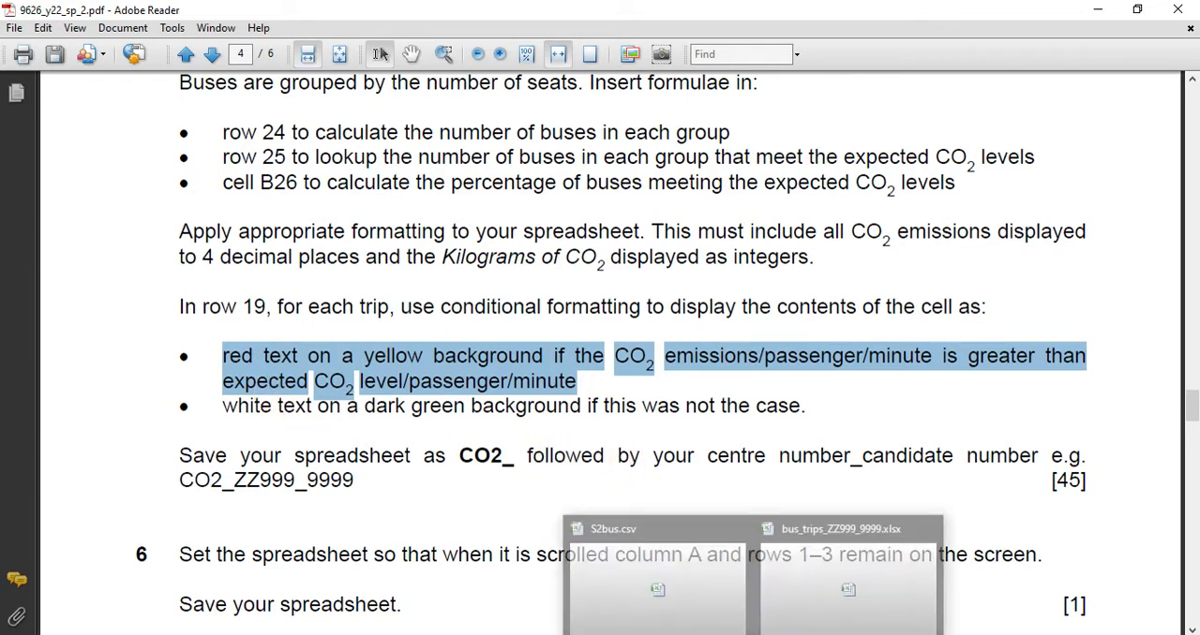
{"action": "left_click", "coordinate": [753, 634]}
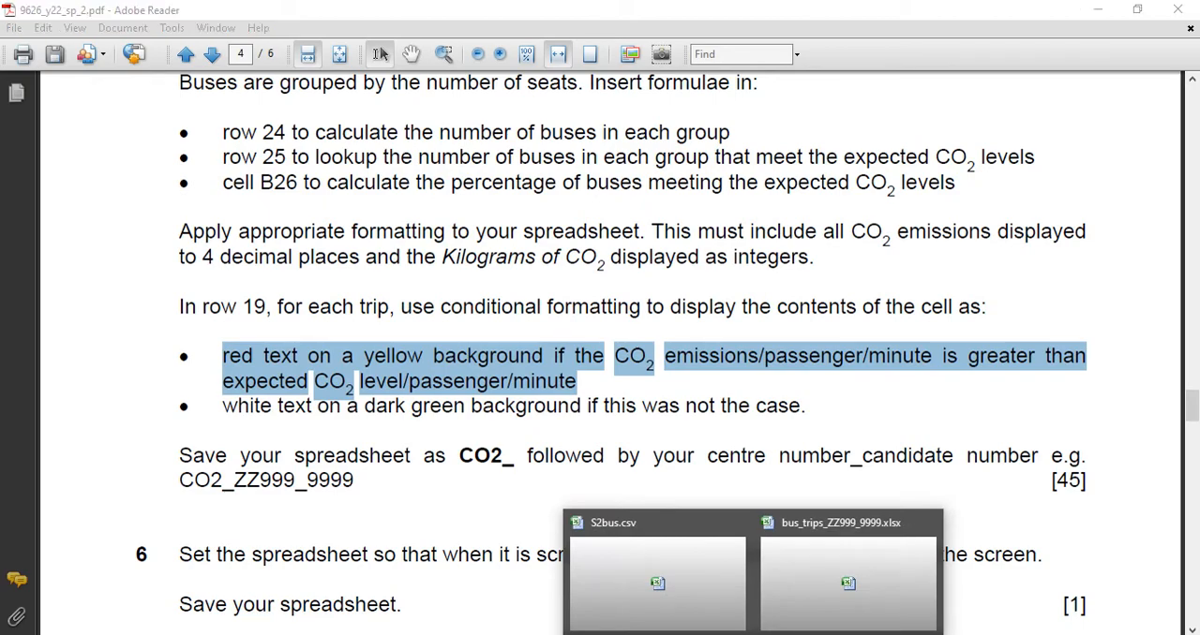
{"action": "left_click", "coordinate": [811, 591]}
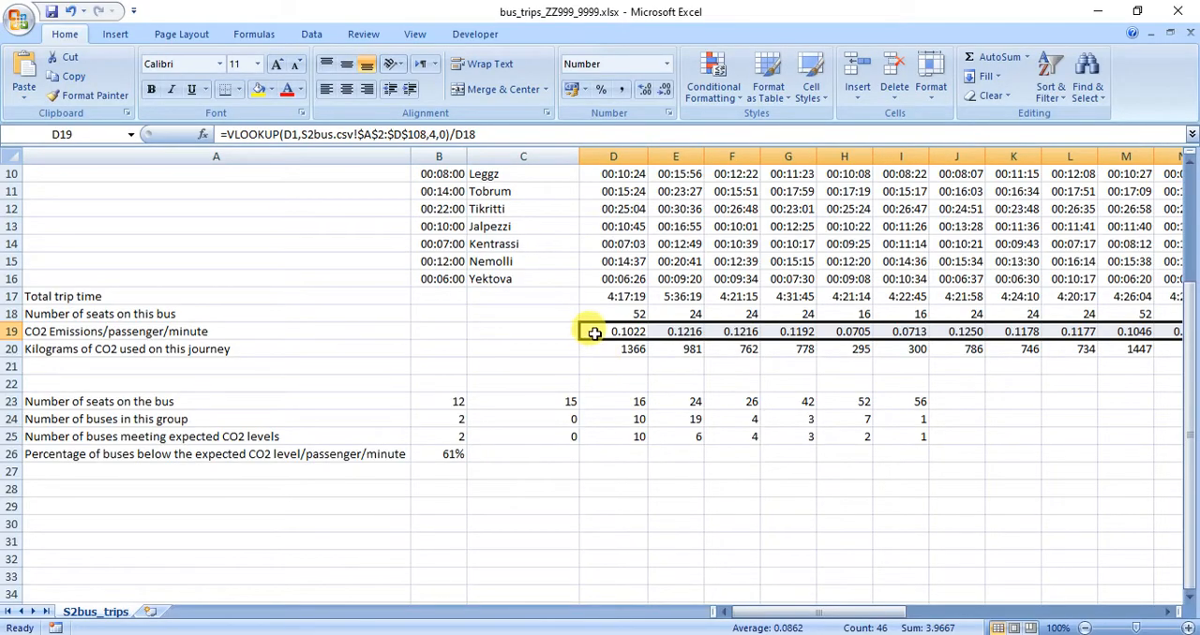
{"action": "left_click_drag", "start_coordinate": [823, 616], "coordinate": [1081, 596]}
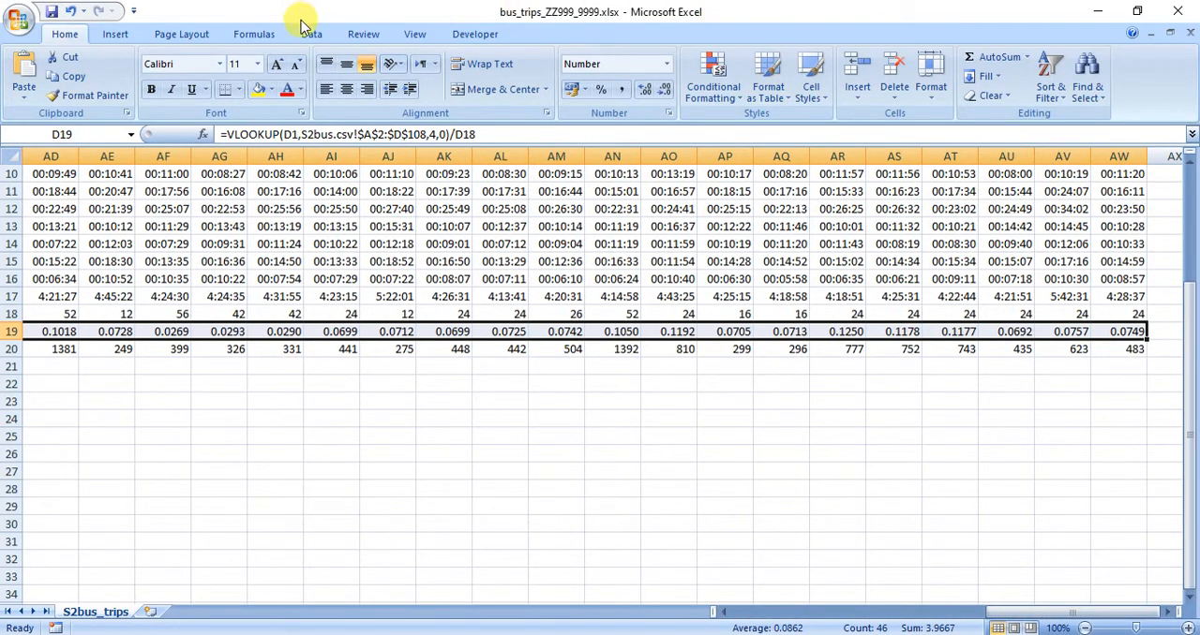
{"action": "left_click", "coordinate": [717, 97]}
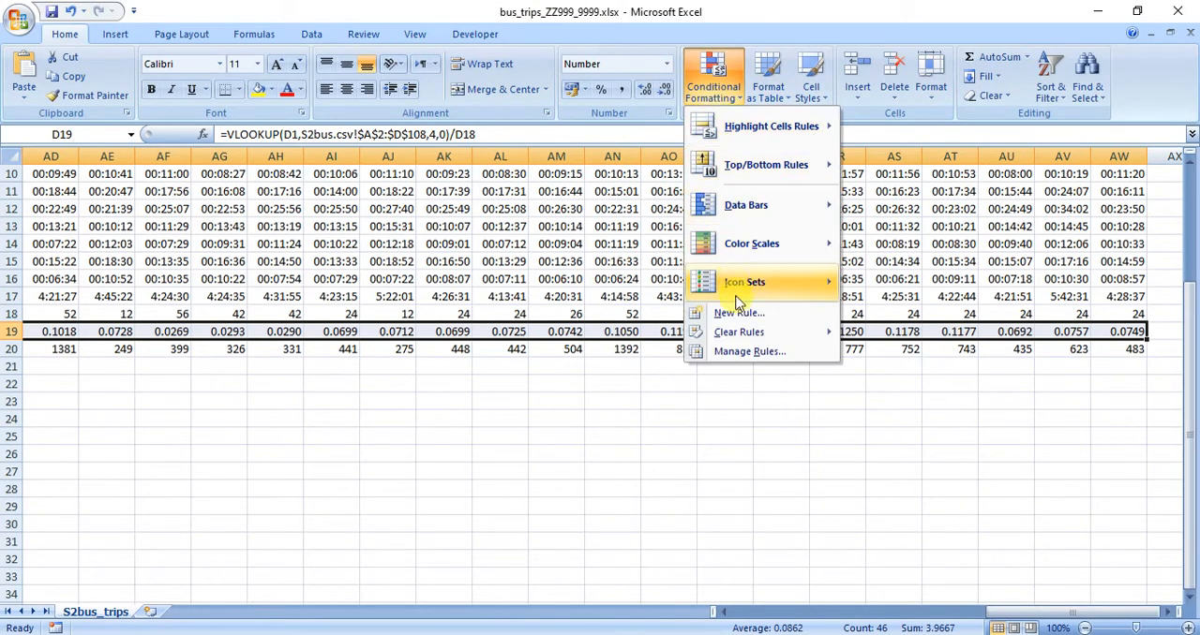
{"action": "left_click", "coordinate": [748, 350]}
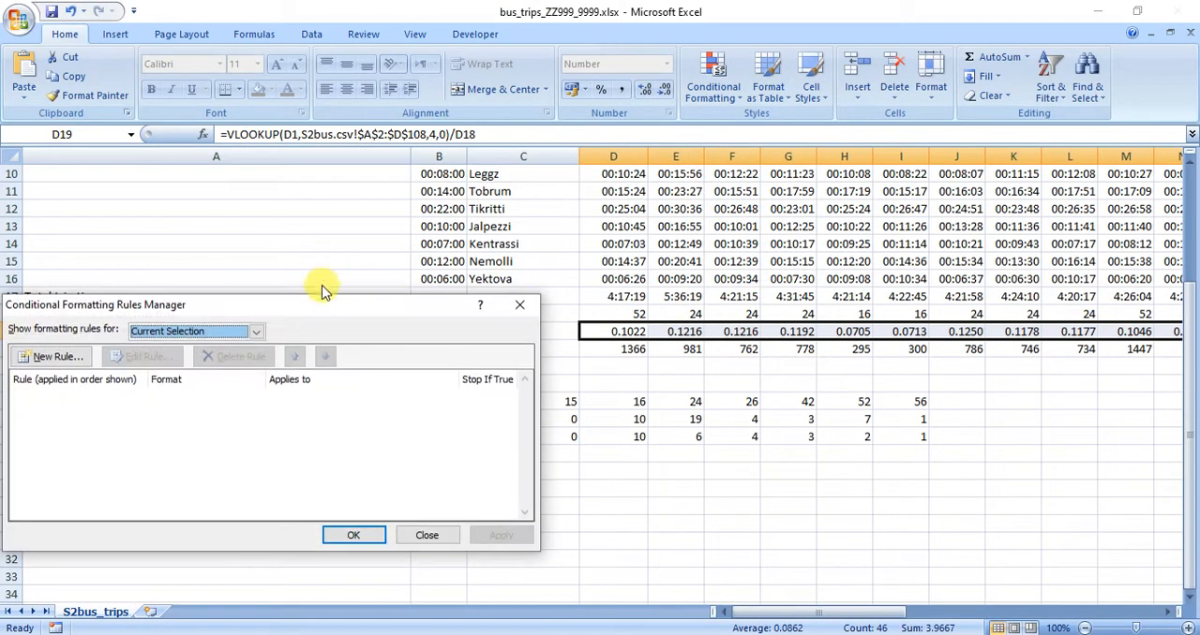
{"action": "left_click_drag", "start_coordinate": [330, 308], "coordinate": [548, 136]}
{"action": "left_click", "coordinate": [296, 185]}
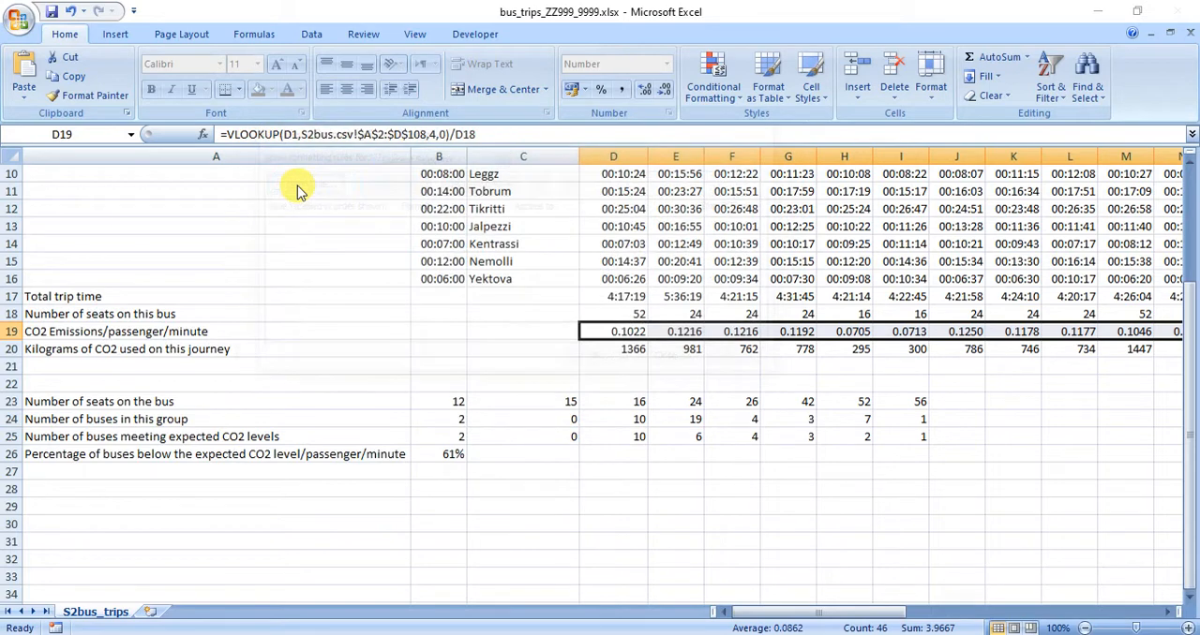
{"action": "left_click", "coordinate": [350, 143]}
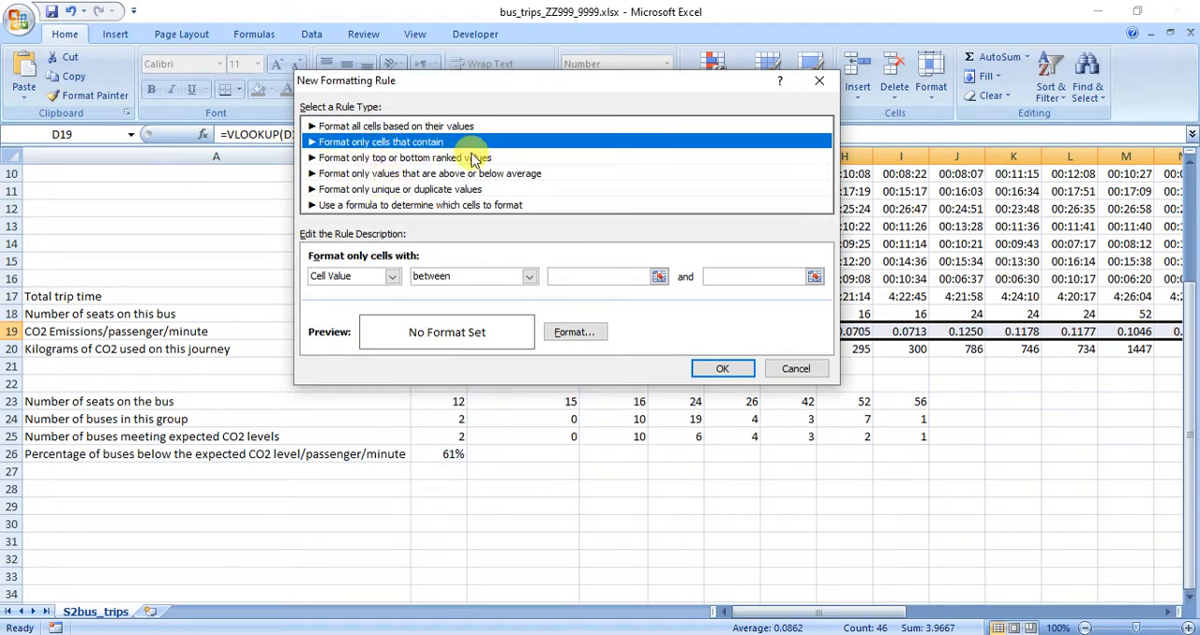
Recheck the comparison wording in the exam paper and set the rule's condition to cell value greater than =$B$1.
{"action": "left_click", "coordinate": [529, 278]}
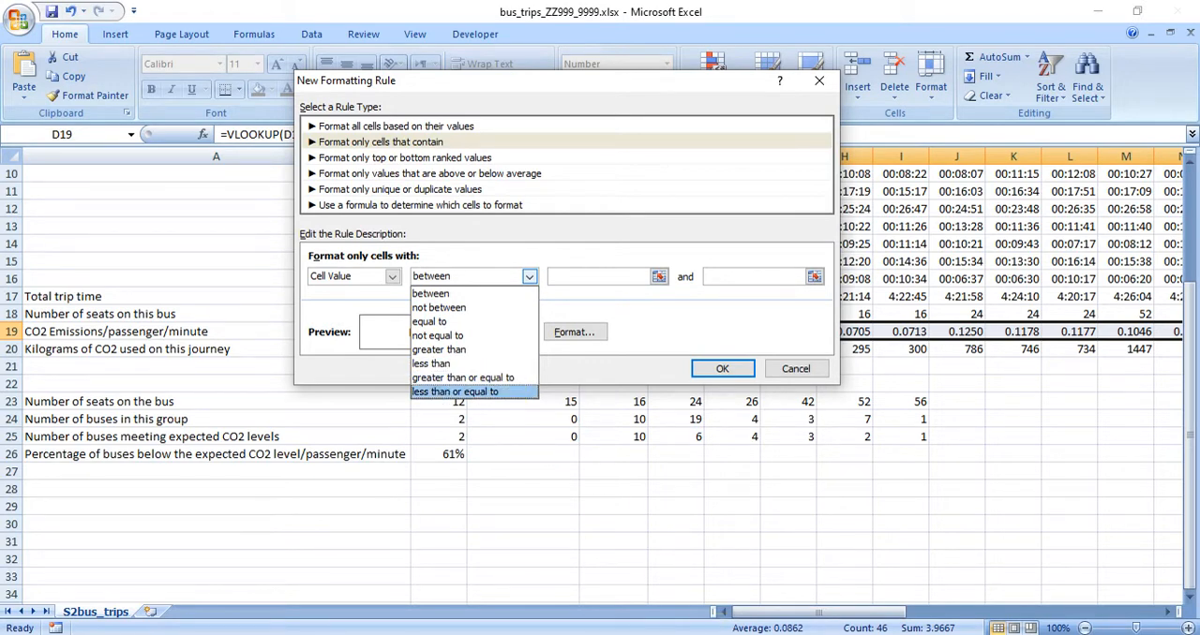
{"action": "key", "text": "alt+Tab"}
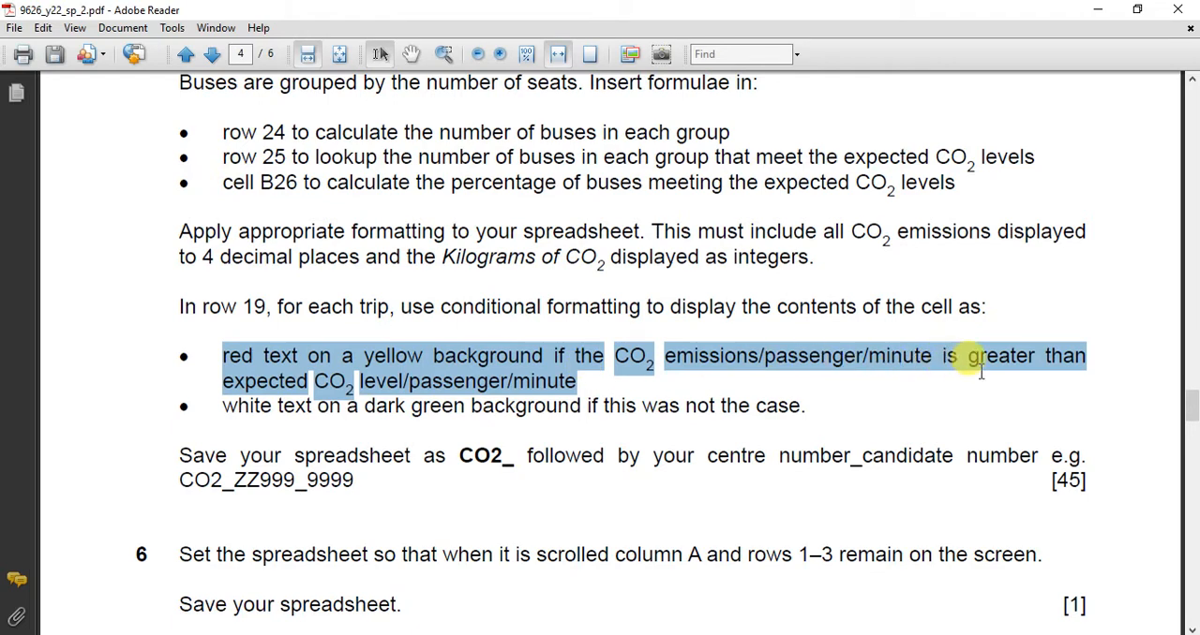
{"action": "key", "text": "alt+Tab"}
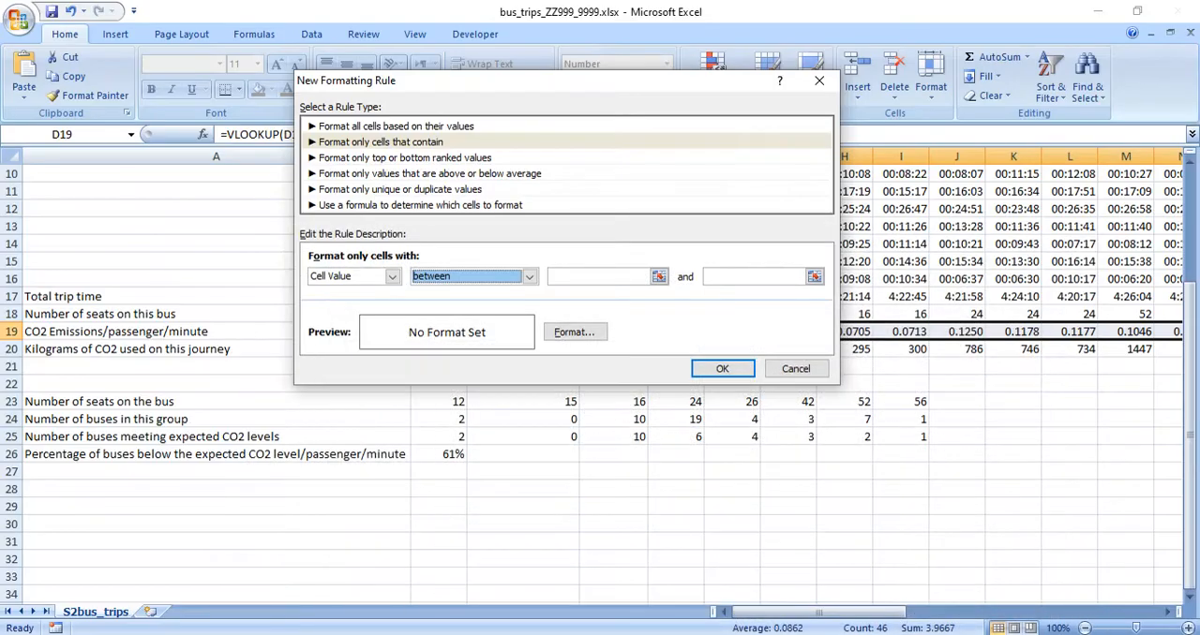
{"action": "left_click", "coordinate": [529, 276]}
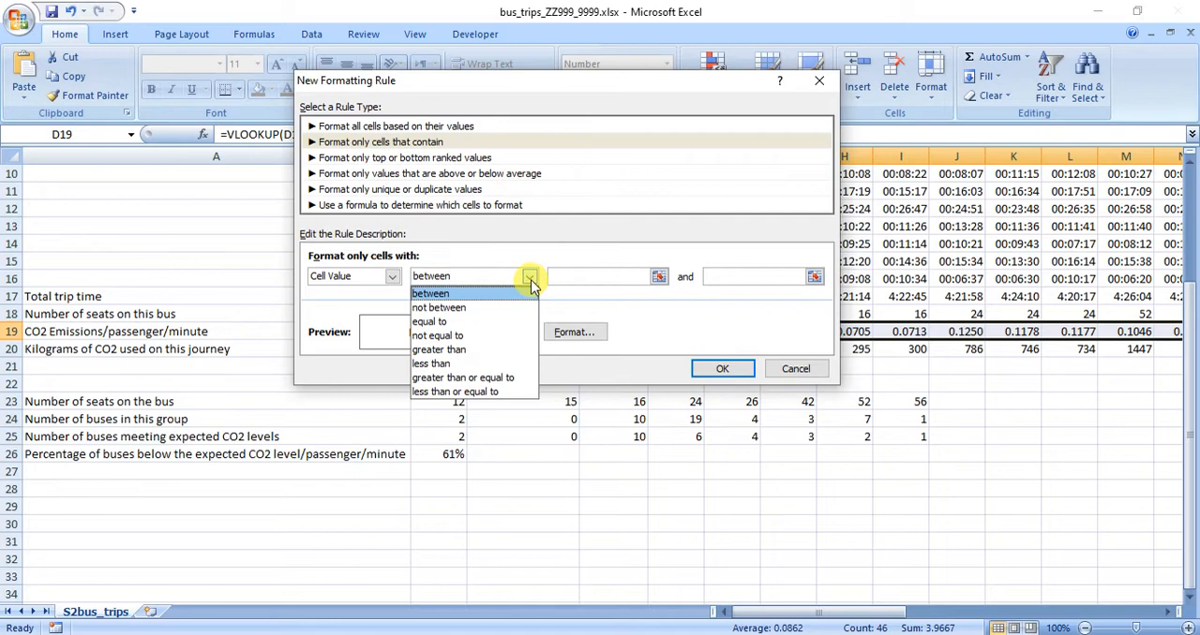
{"action": "left_click", "coordinate": [490, 348]}
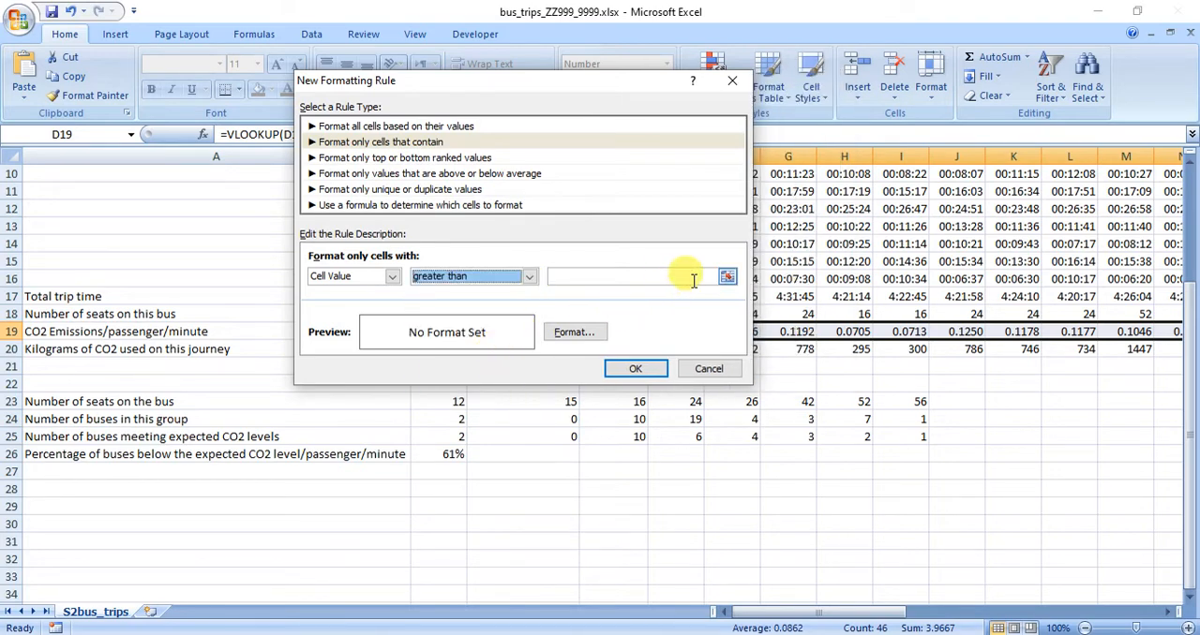
{"action": "left_click_drag", "start_coordinate": [481, 77], "coordinate": [441, 330]}
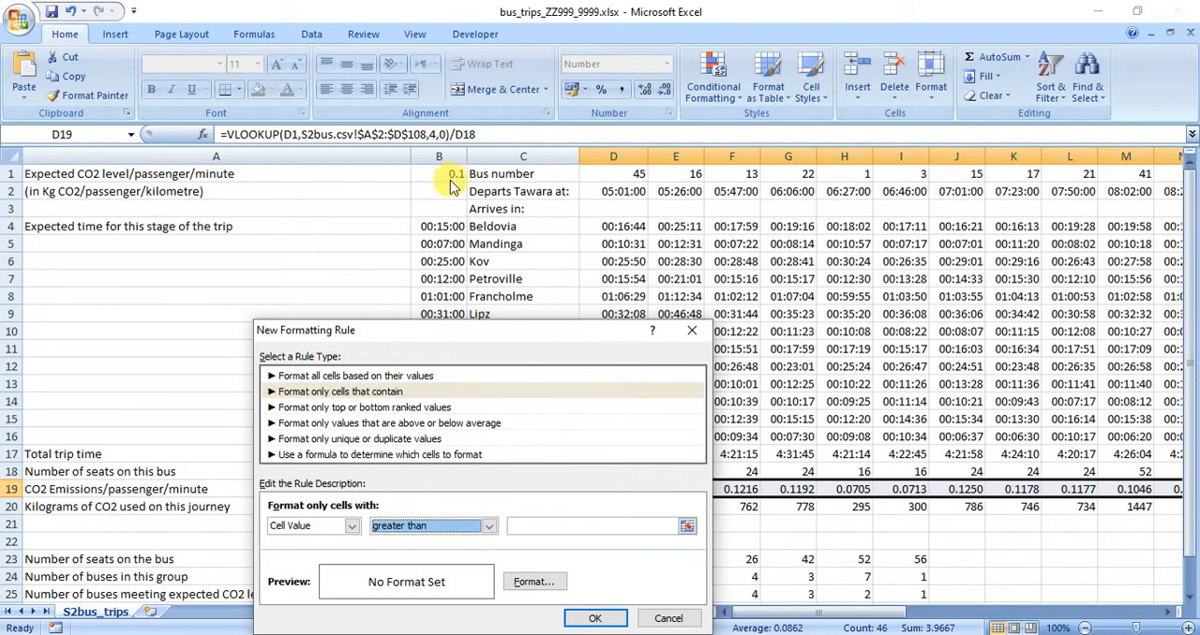
{"action": "left_click", "coordinate": [534, 527]}
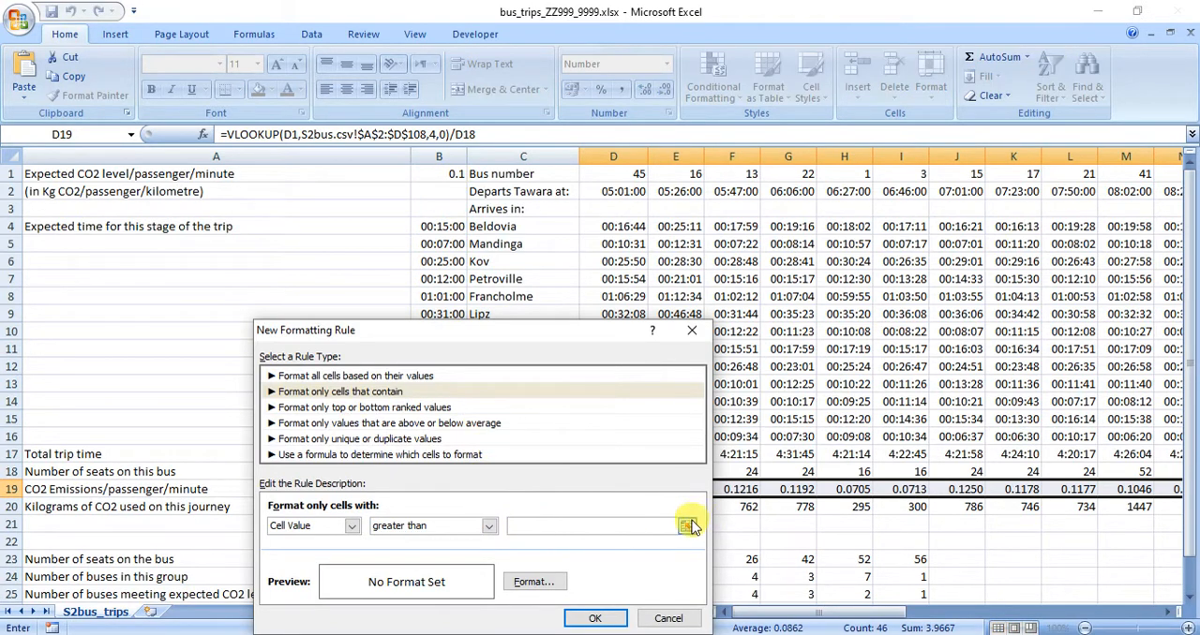
{"action": "left_click", "coordinate": [687, 527]}
{"action": "left_click", "coordinate": [442, 173]}
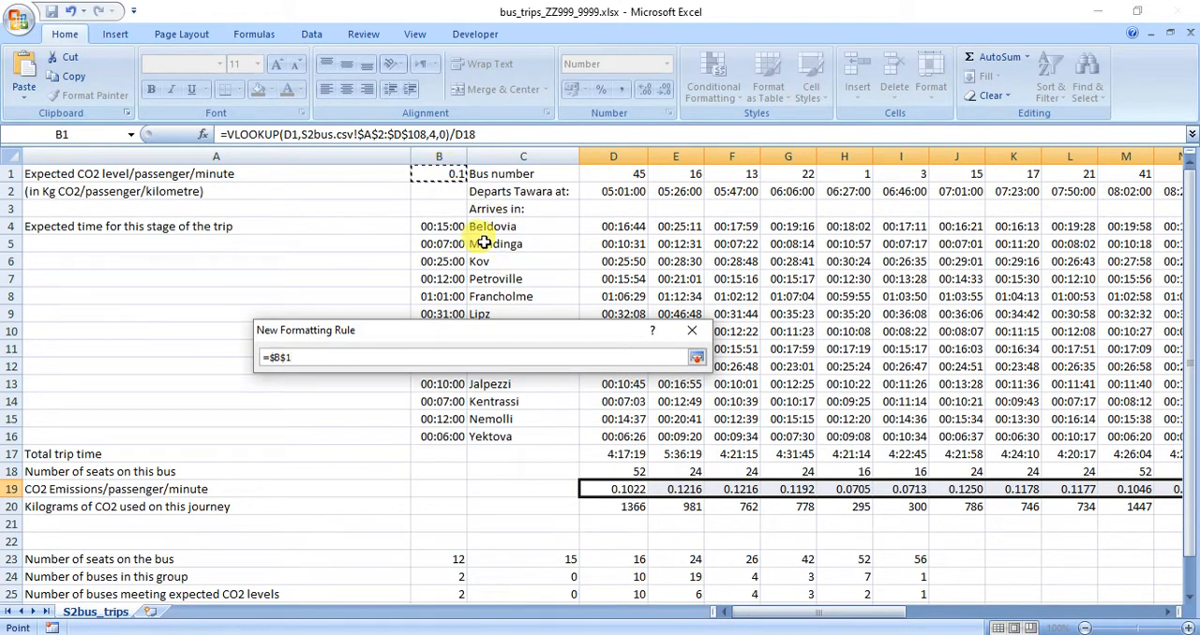
{"action": "left_click", "coordinate": [696, 357]}
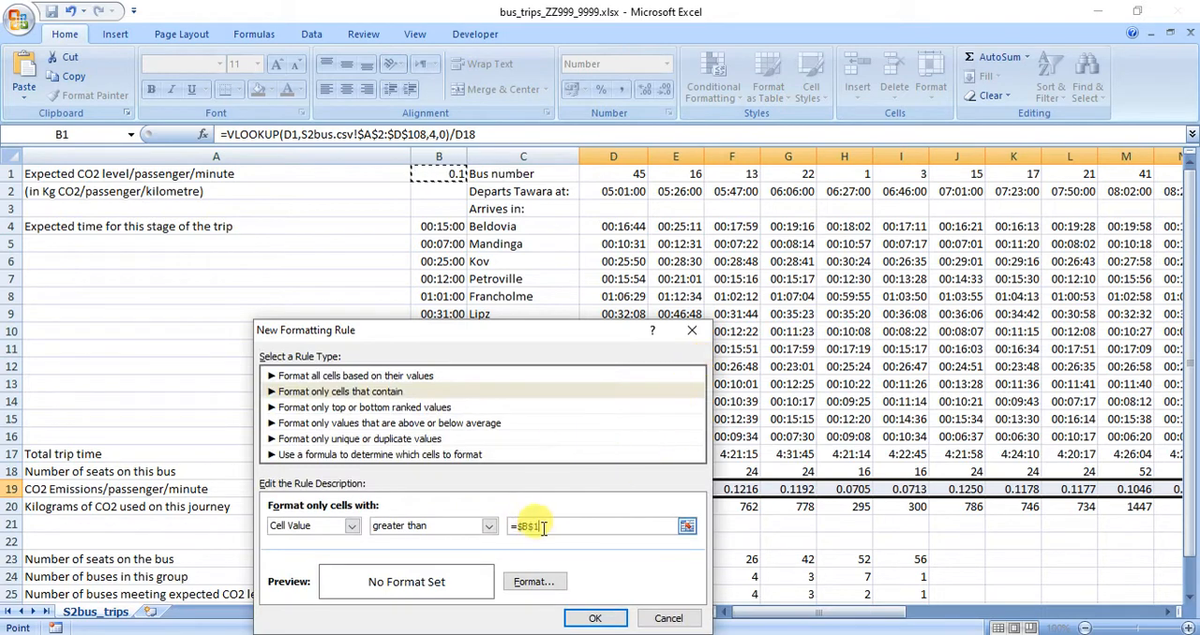
Give the greater-than rule a red font and a yellow fill, and add it to the row 19 rules.
{"action": "left_click_drag", "start_coordinate": [535, 333], "coordinate": [541, 137]}
{"action": "left_click", "coordinate": [531, 386]}
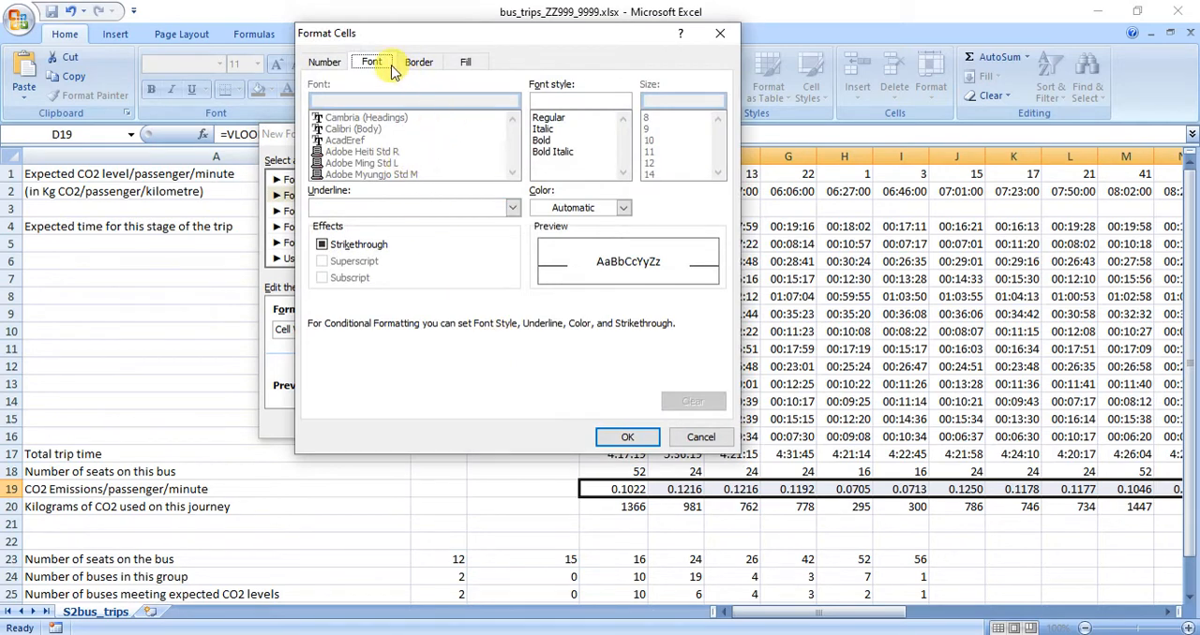
{"action": "left_click", "coordinate": [581, 209]}
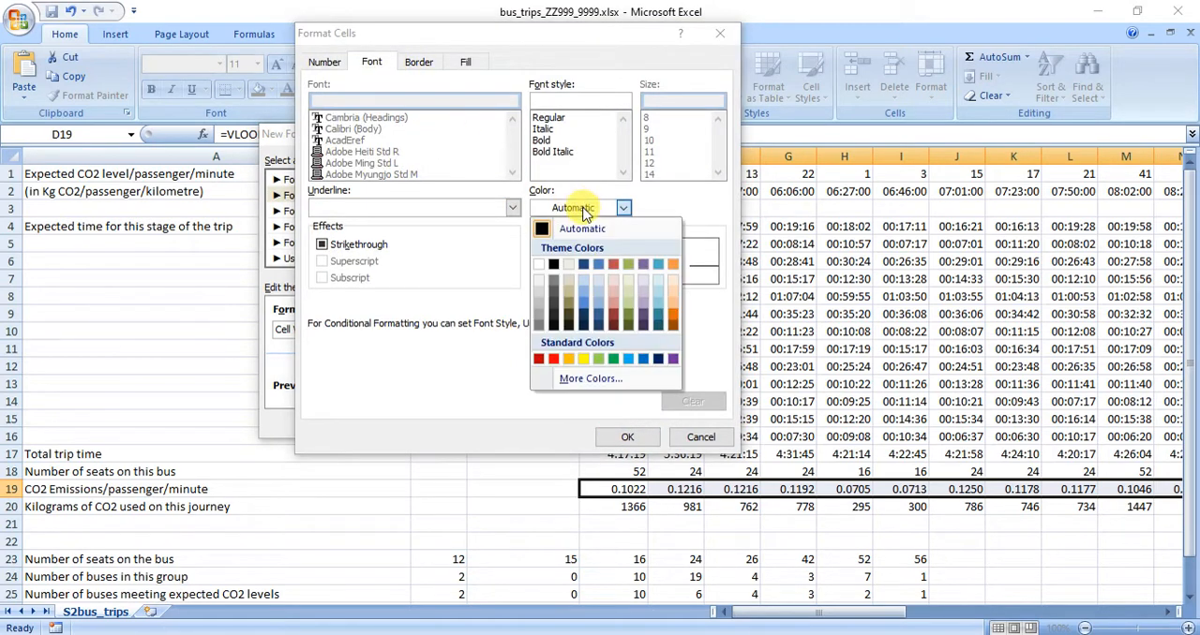
{"action": "left_click", "coordinate": [586, 364]}
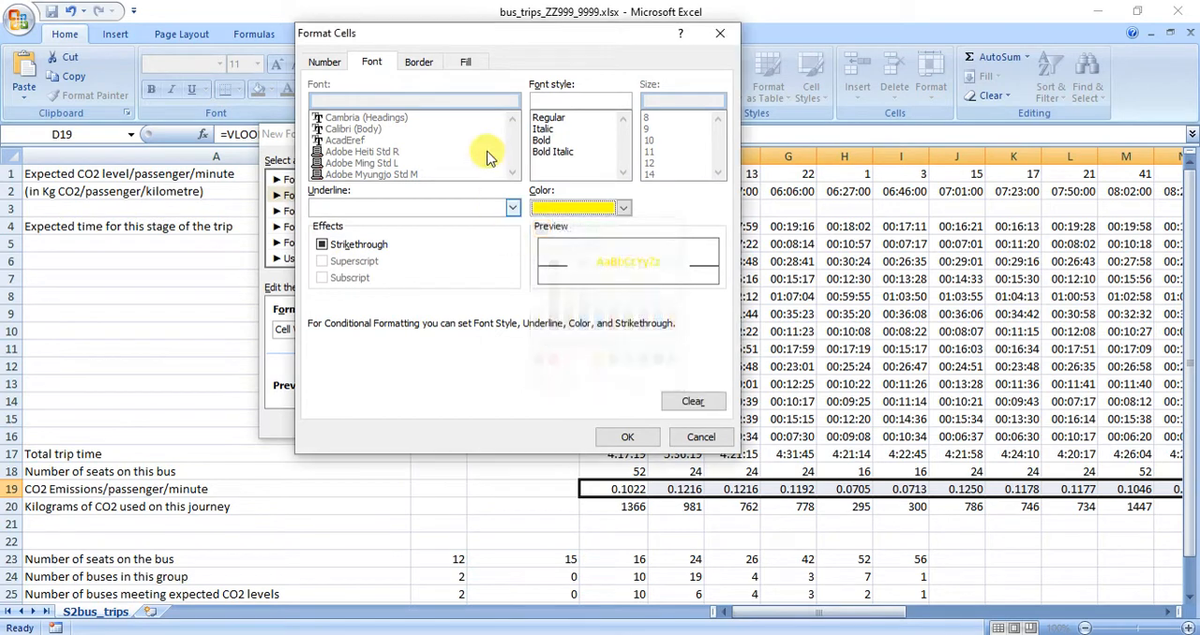
{"action": "left_click", "coordinate": [590, 209]}
{"action": "left_click", "coordinate": [554, 363]}
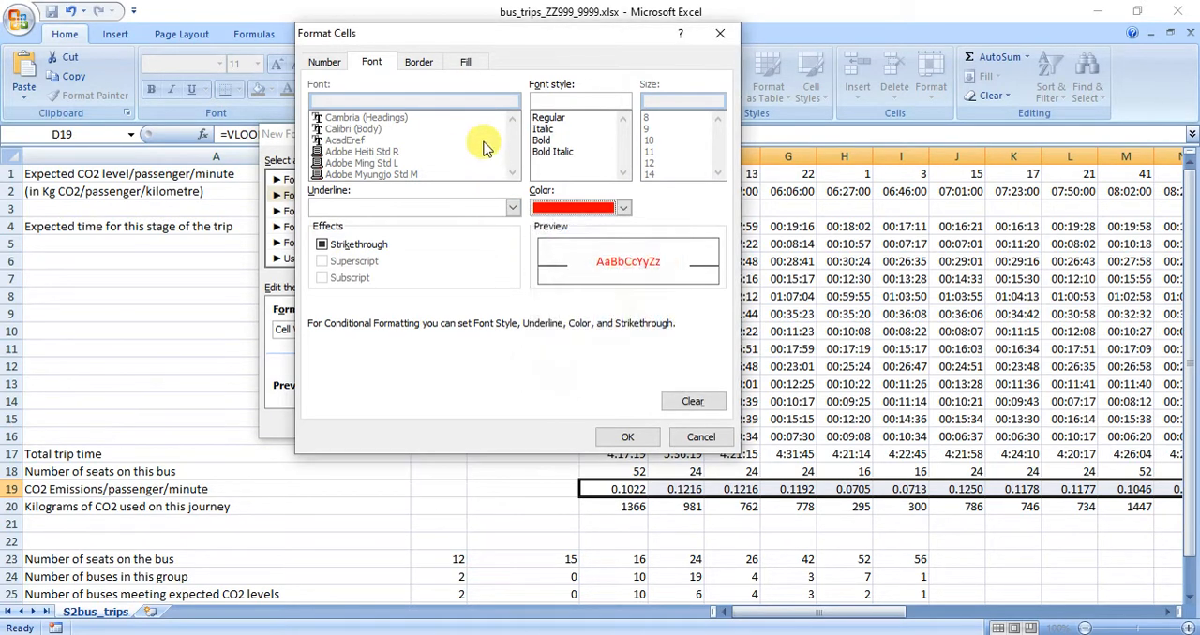
{"action": "left_click", "coordinate": [466, 62]}
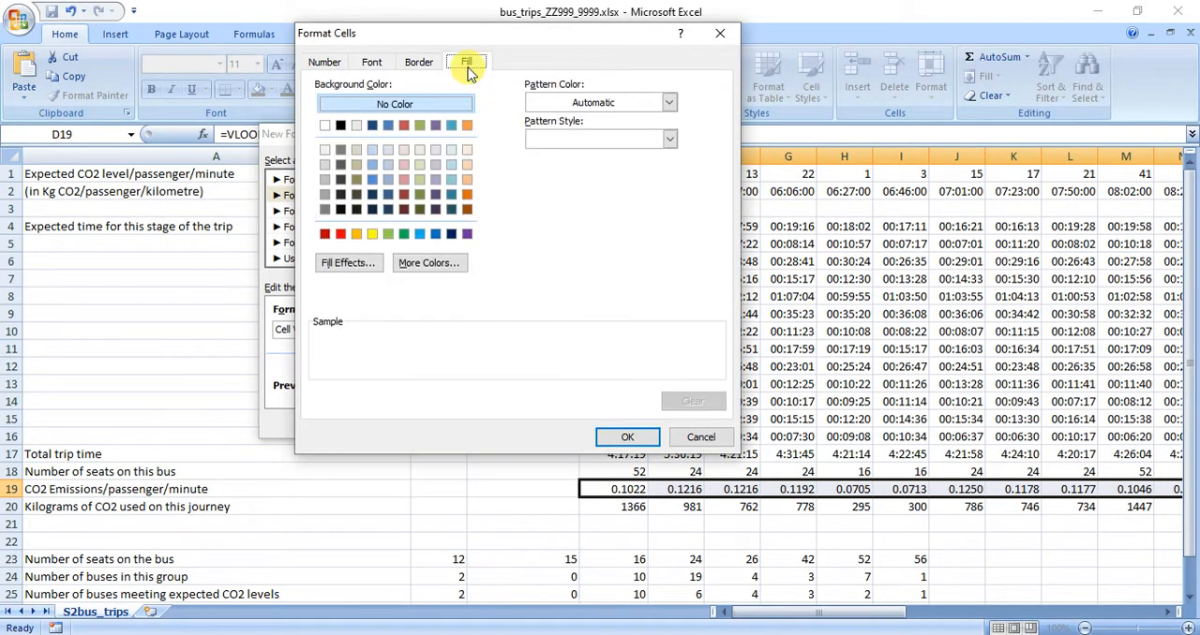
{"action": "left_click", "coordinate": [376, 237]}
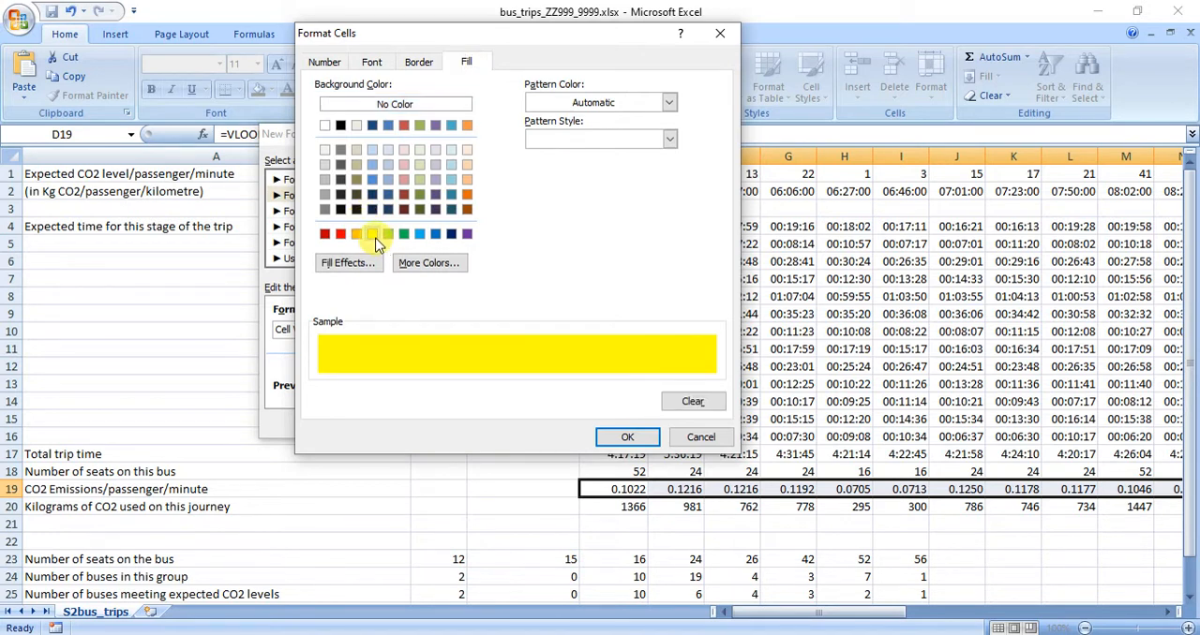
{"action": "left_click", "coordinate": [617, 437]}
{"action": "left_click", "coordinate": [600, 423]}
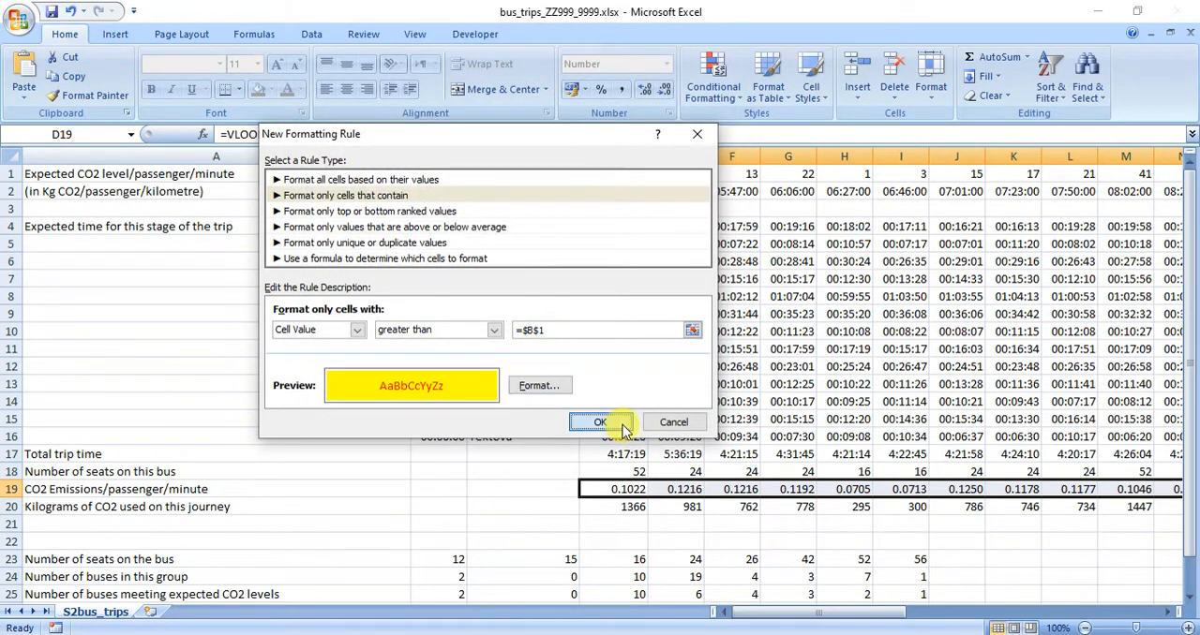
Create a second "Format only cells that contain" rule for row 19 with cell value less than or equal to =$B$1.
{"action": "left_click", "coordinate": [301, 181]}
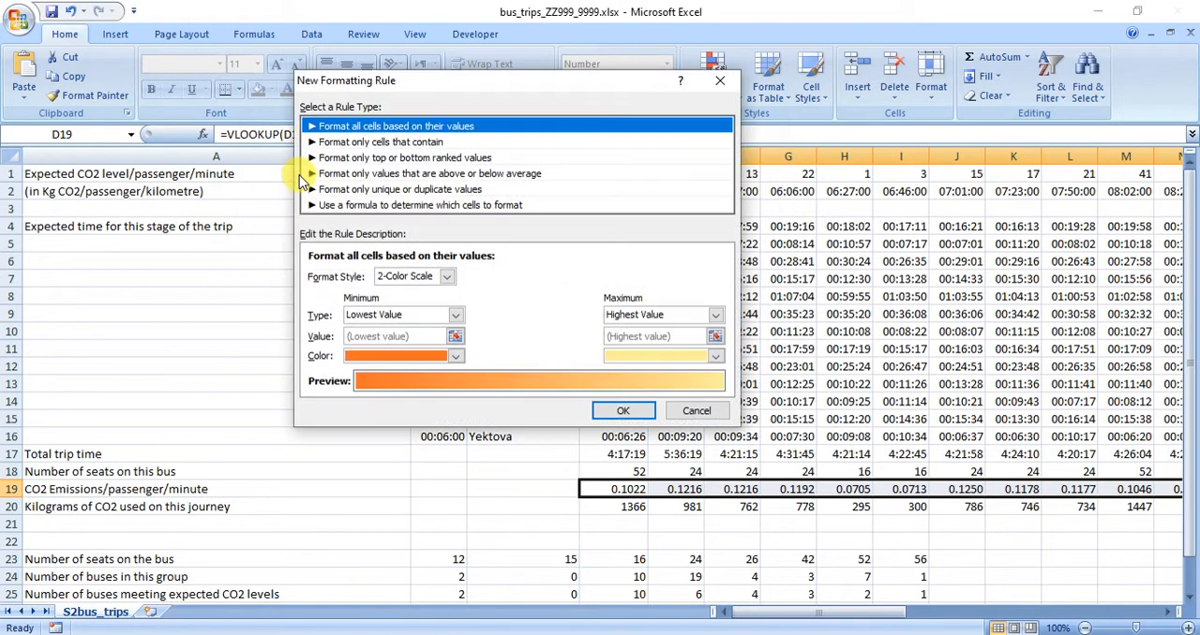
{"action": "left_click", "coordinate": [337, 142]}
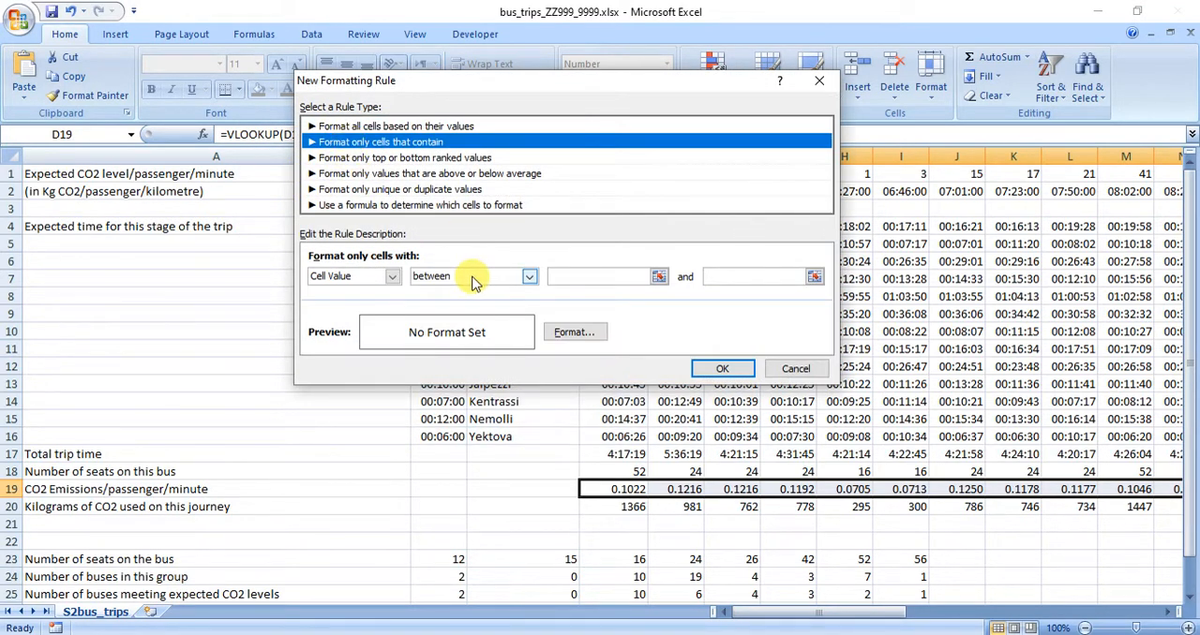
{"action": "left_click", "coordinate": [528, 277]}
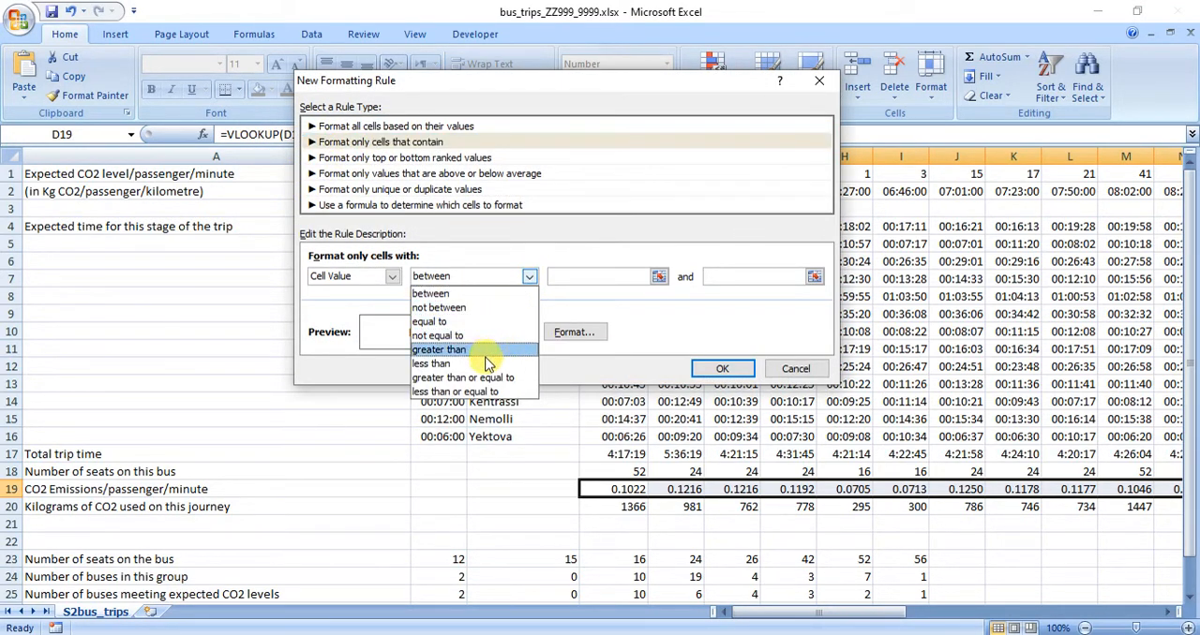
{"action": "left_click", "coordinate": [478, 392]}
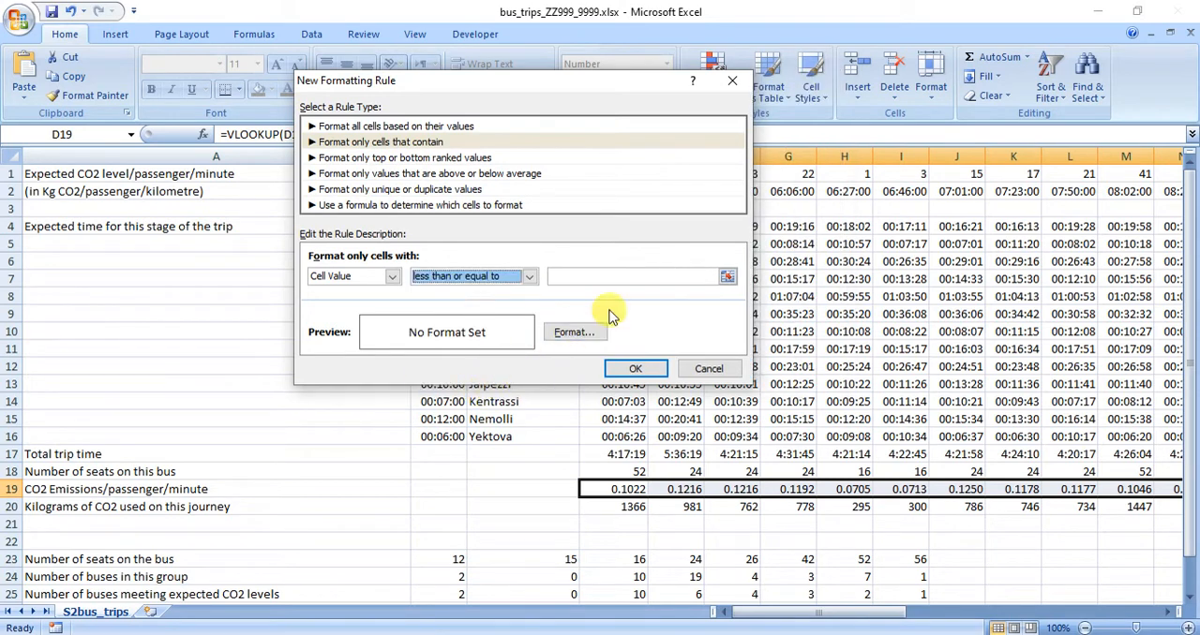
{"action": "left_click", "coordinate": [659, 277]}
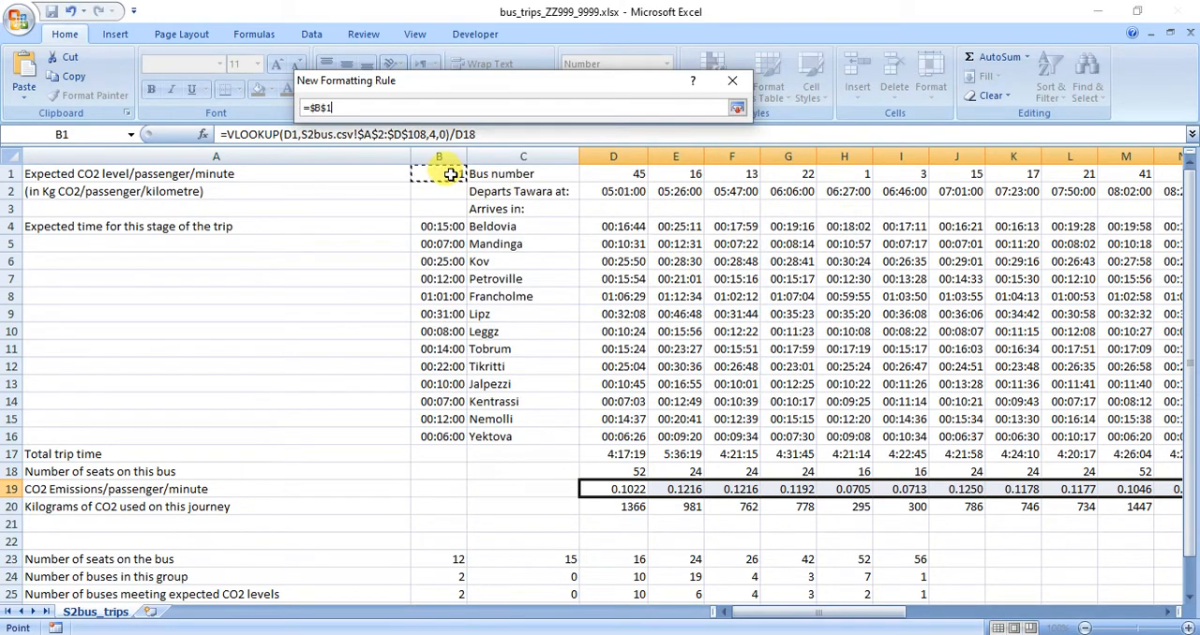
{"action": "left_click", "coordinate": [736, 108]}
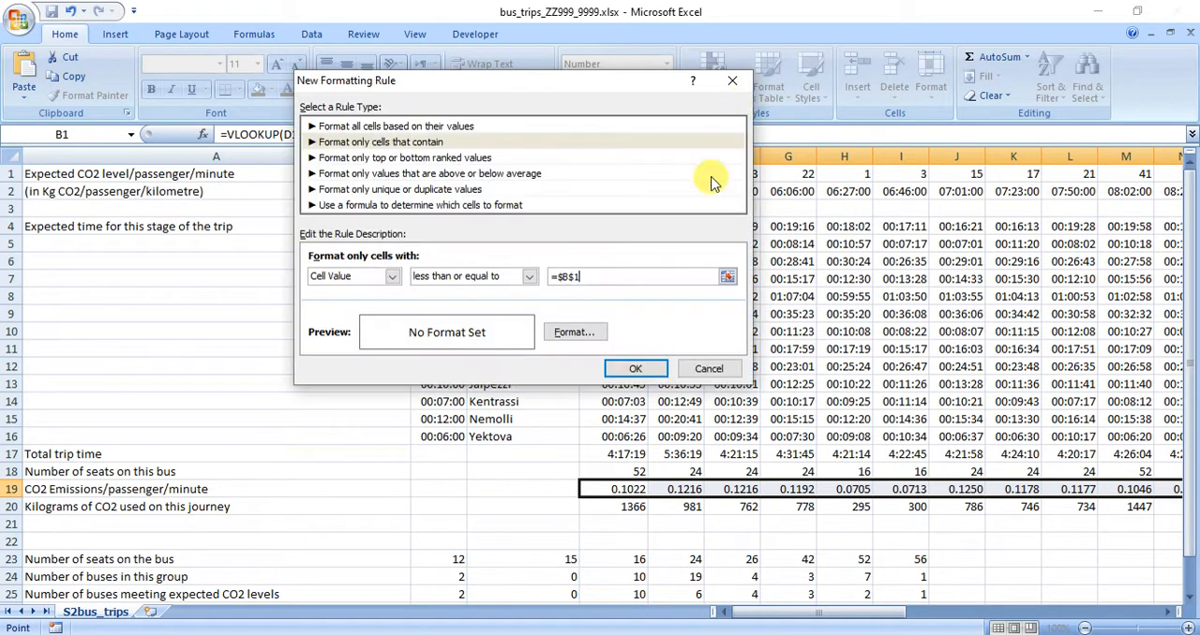
Set the less-than-or-equal rule's format to a white font on a green fill.
{"action": "left_click", "coordinate": [571, 333]}
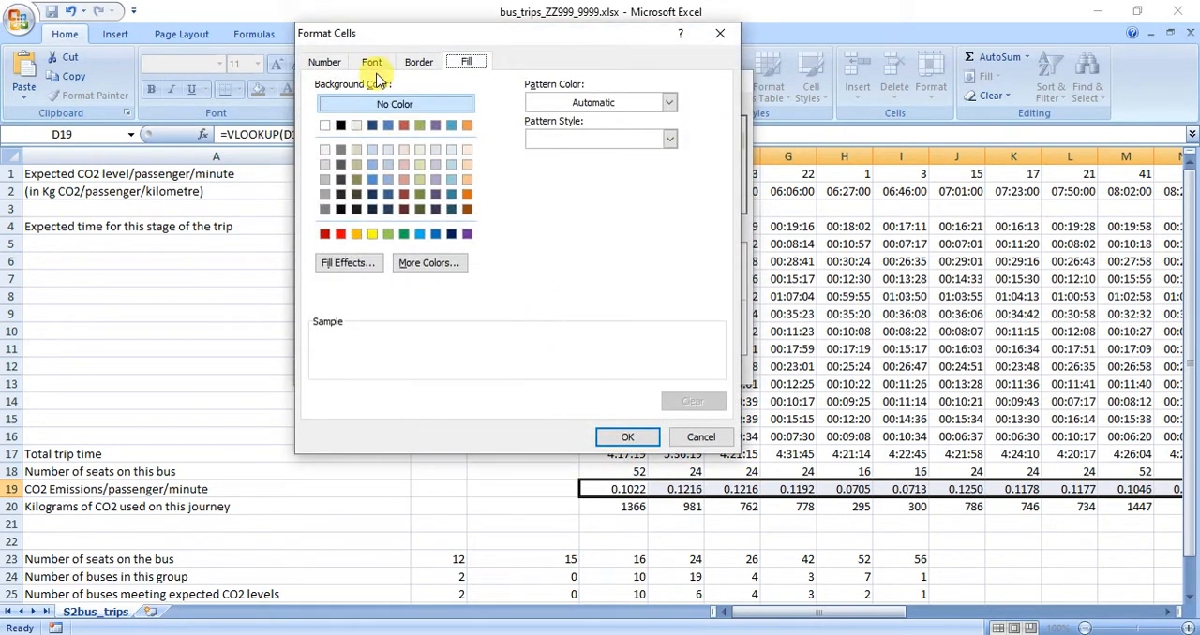
{"action": "left_click", "coordinate": [373, 62]}
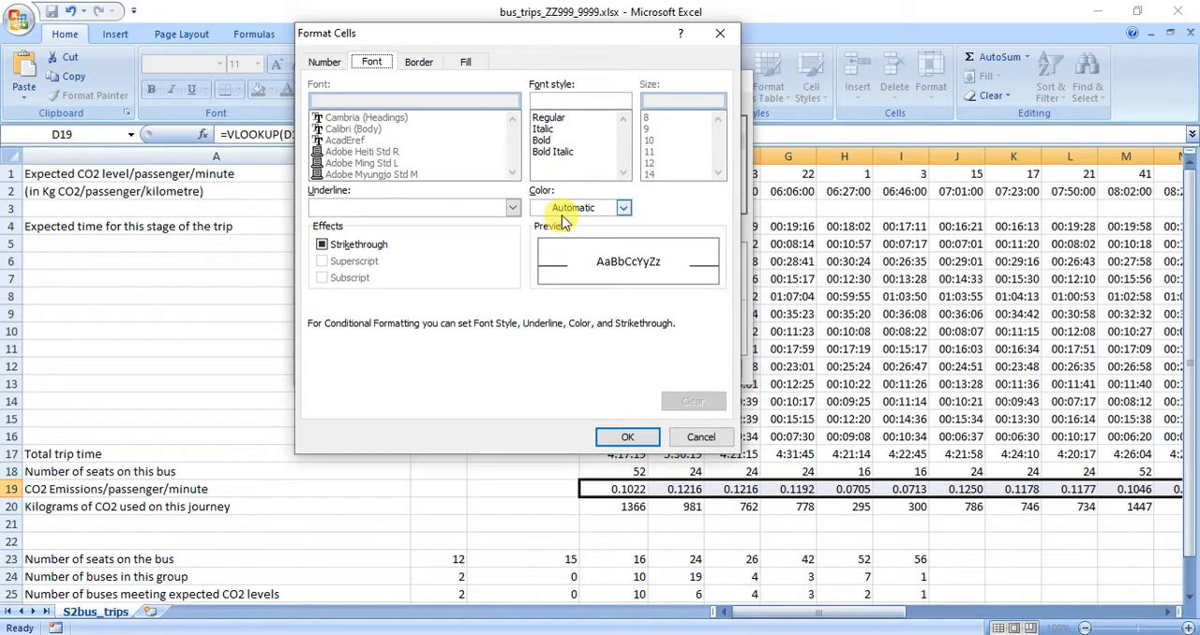
{"action": "left_click", "coordinate": [563, 210]}
{"action": "left_click", "coordinate": [464, 65]}
{"action": "left_click", "coordinate": [466, 62]}
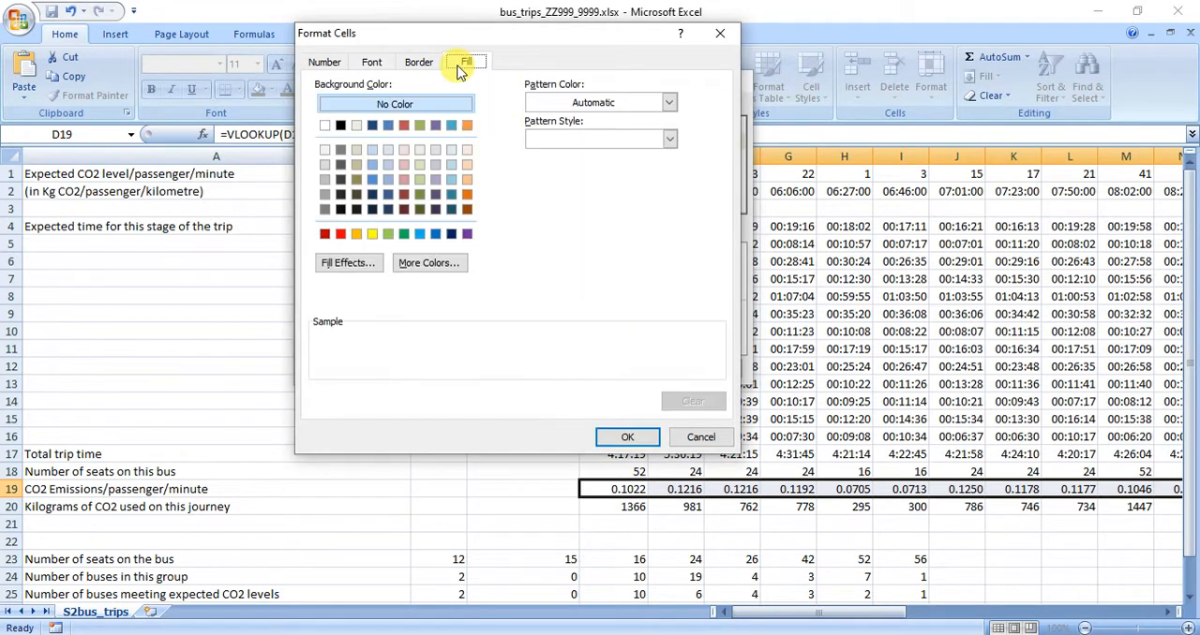
{"action": "left_click", "coordinate": [411, 234]}
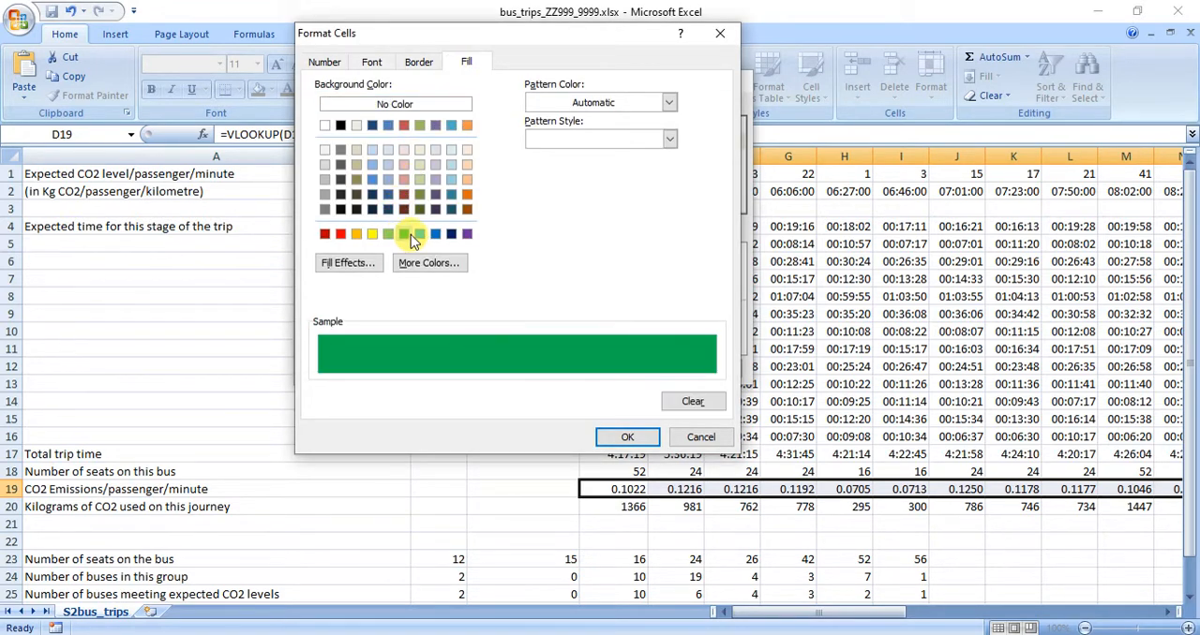
{"action": "left_click", "coordinate": [619, 437]}
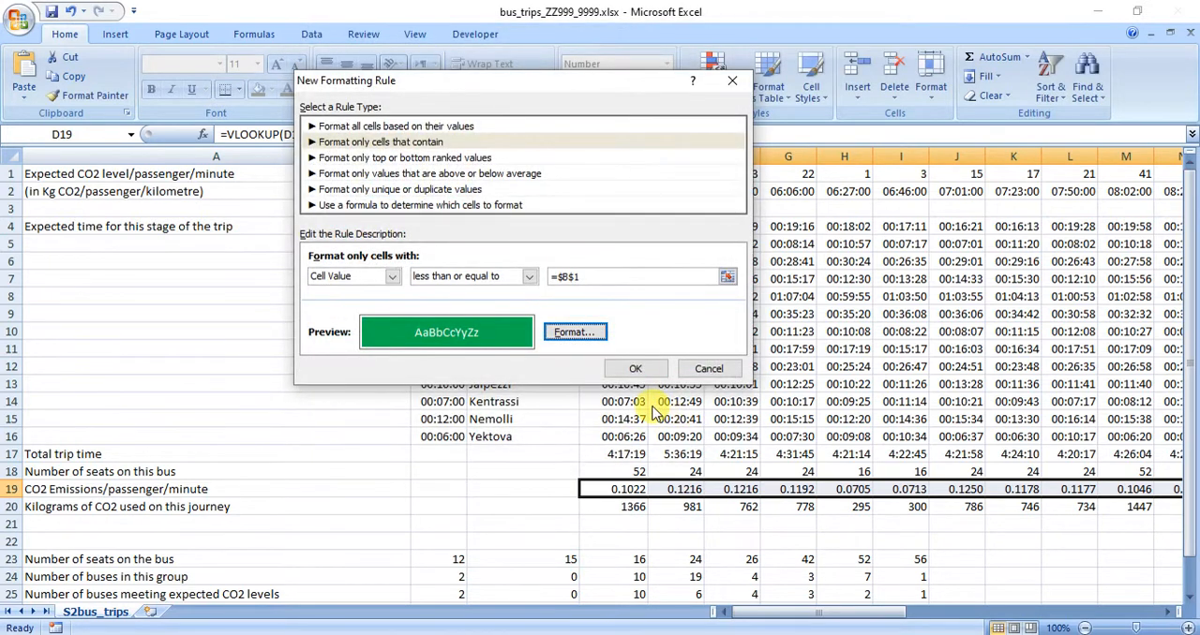
Add the less-than-or-equal rule, turn on Stop If True for both row 19 rules, and apply them to the sheet.
{"action": "left_click", "coordinate": [637, 369]}
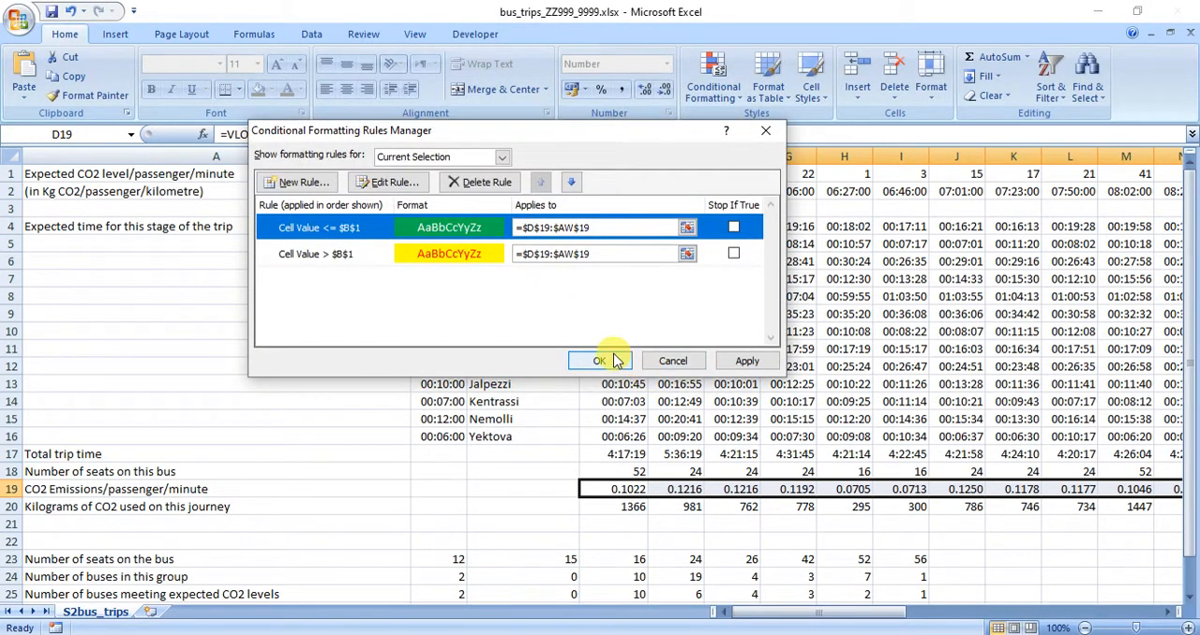
{"action": "left_click", "coordinate": [734, 228]}
{"action": "left_click", "coordinate": [733, 254]}
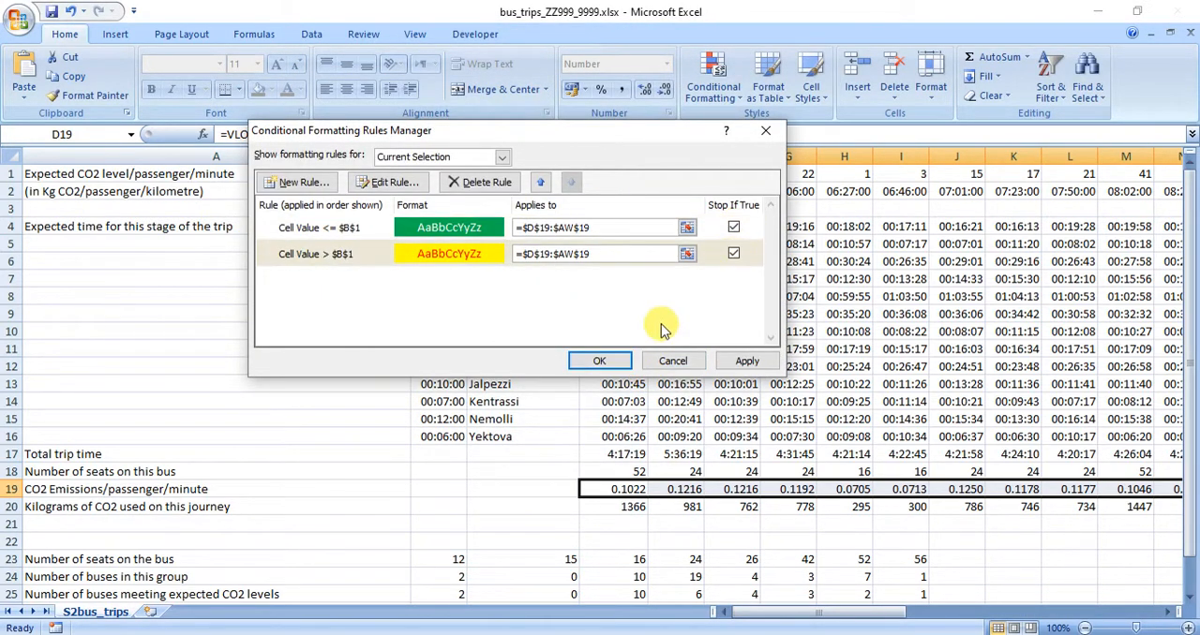
{"action": "left_click", "coordinate": [605, 363]}
{"action": "left_click", "coordinate": [821, 558]}
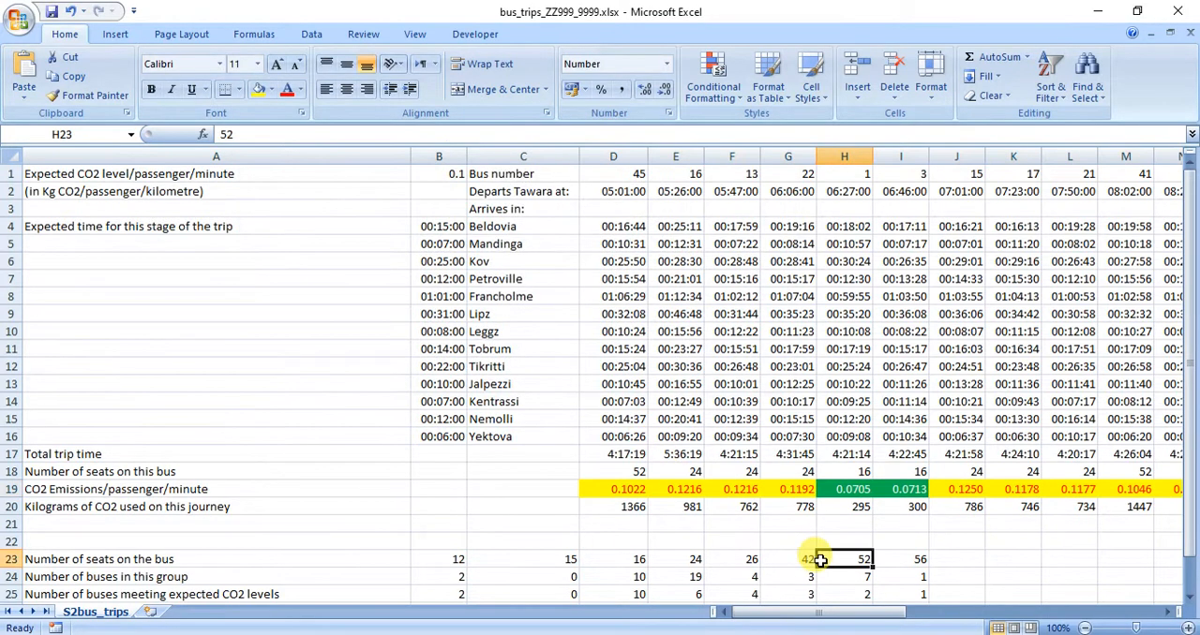
{"action": "scroll", "coordinate": [808, 443], "scroll_direction": "down", "scroll_amount": 5}
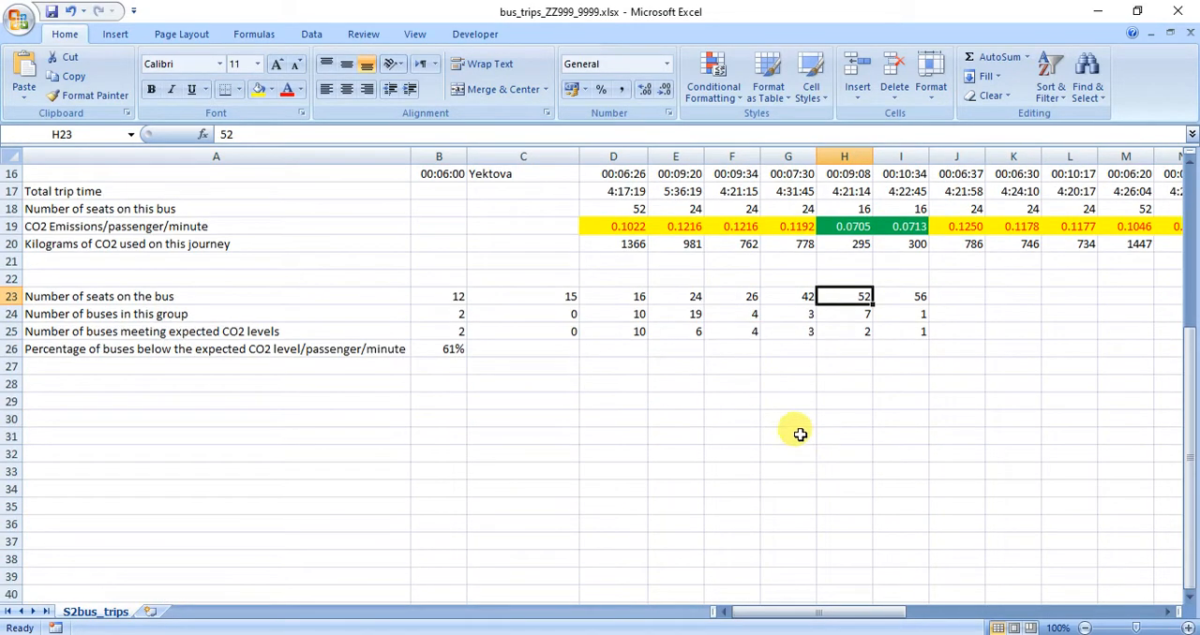
{"action": "scroll", "coordinate": [799, 436], "scroll_direction": "up", "scroll_amount": 3}
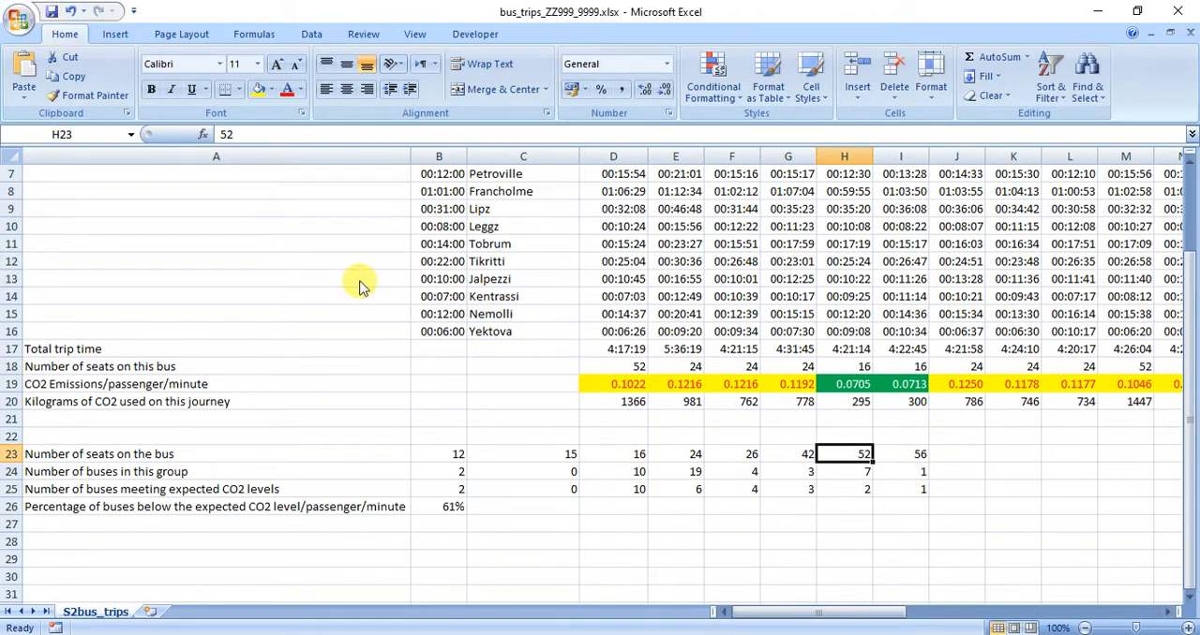
Switch to the exam paper in Adobe Reader and copy the example file name CO2_ZZ999_9999 from question 5's save instruction.
{"action": "key", "text": "alt+Tab"}
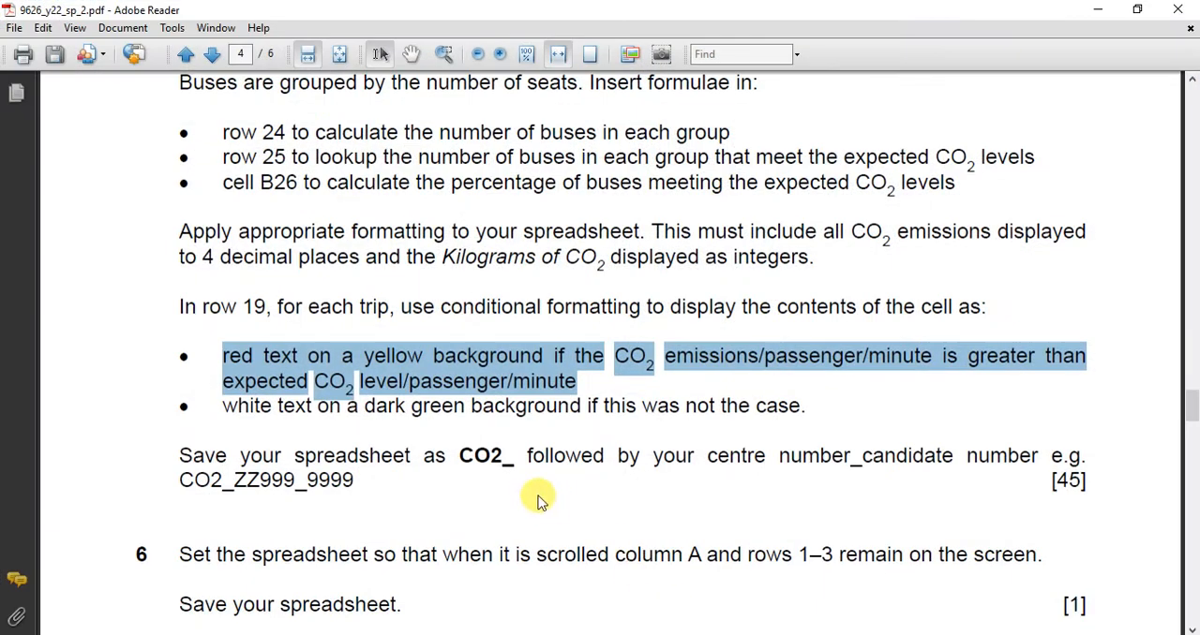
{"action": "scroll", "coordinate": [426, 412], "scroll_direction": "down", "scroll_amount": 2}
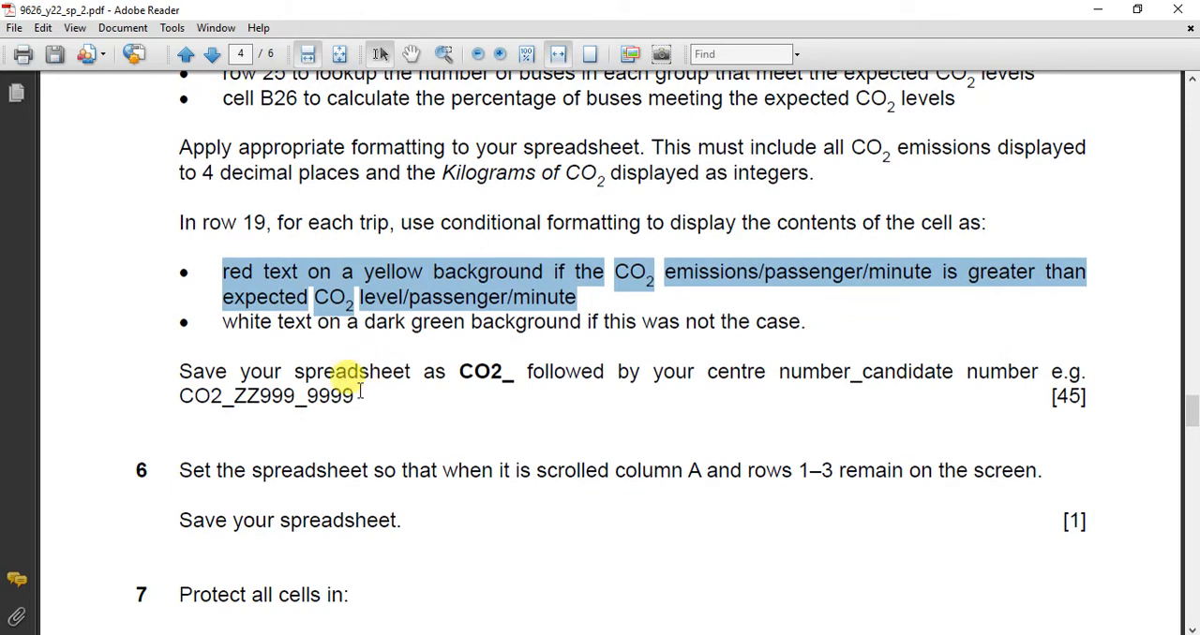
{"action": "left_click_drag", "start_coordinate": [179, 393], "coordinate": [371, 398]}
{"action": "key", "text": "ctrl+c"}
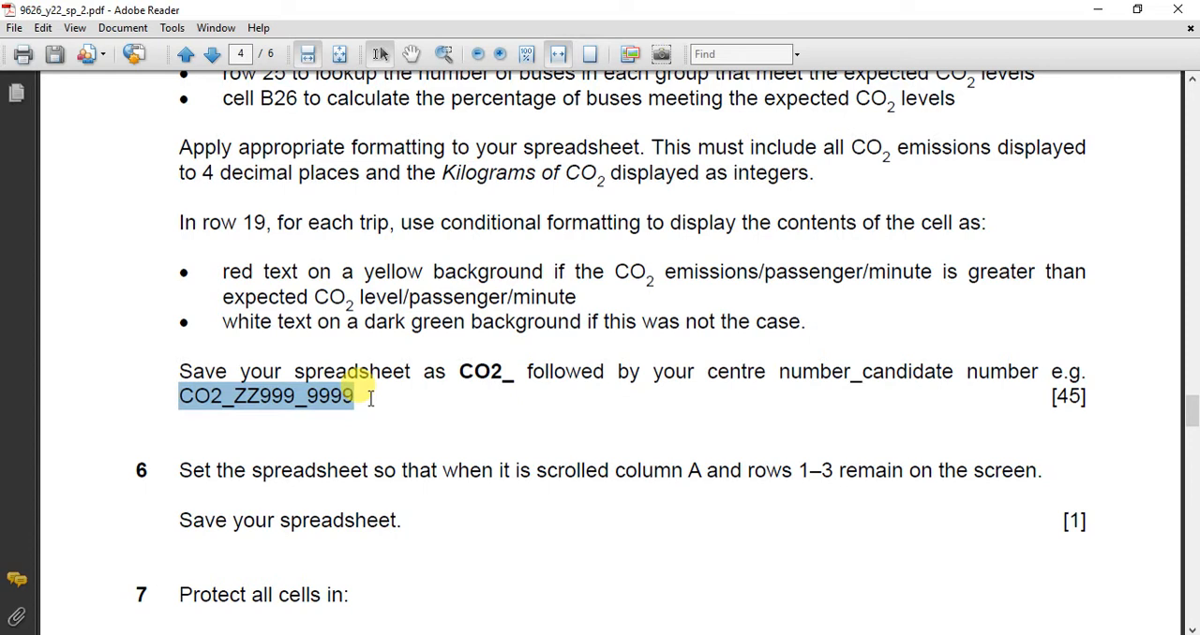
Switch back to the bus trips workbook in Excel and save it as an Excel workbook named CO2_ZZ999_9999.
{"action": "left_click", "coordinate": [753, 634]}
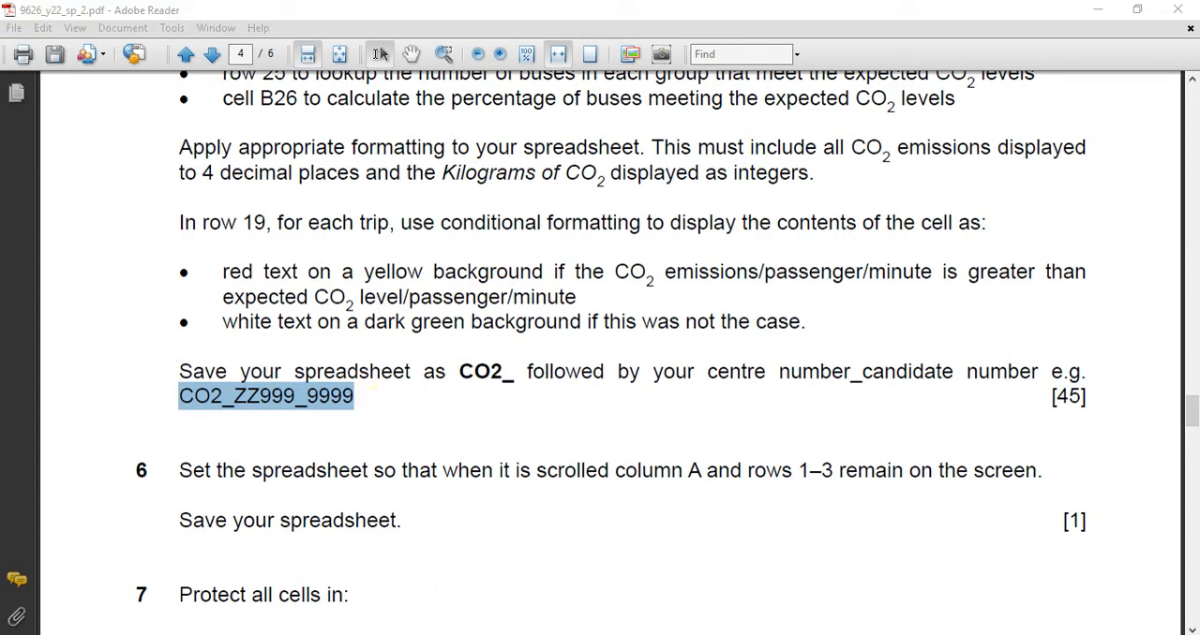
{"action": "left_click", "coordinate": [807, 588]}
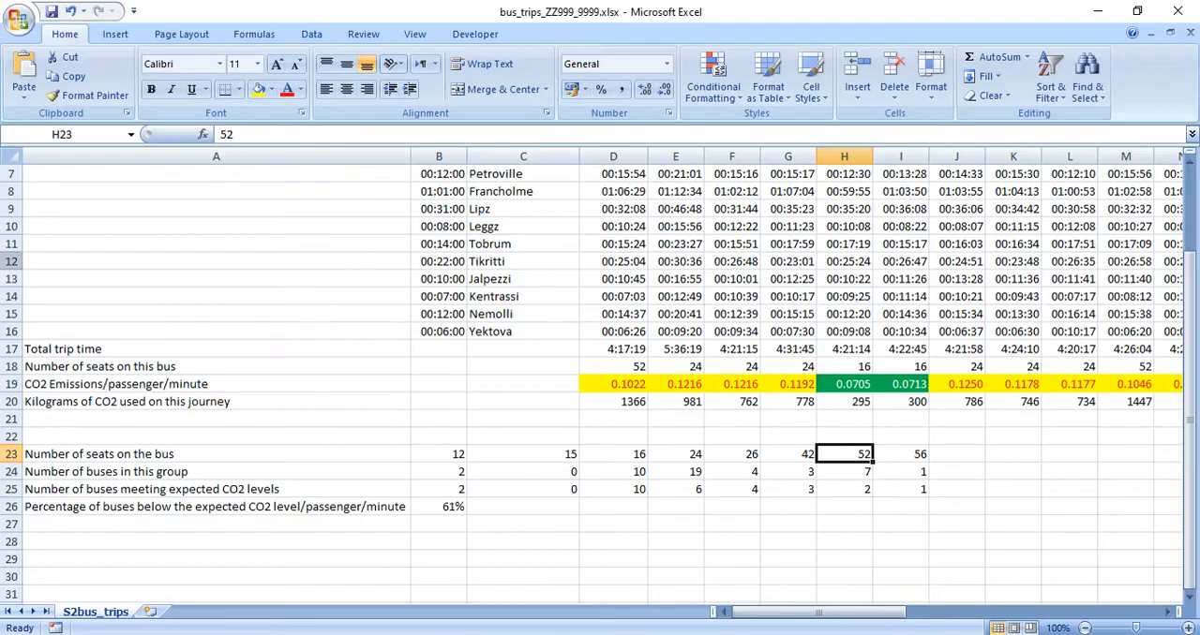
{"action": "left_click", "coordinate": [17, 21]}
{"action": "mouse_move", "coordinate": [61, 173]}
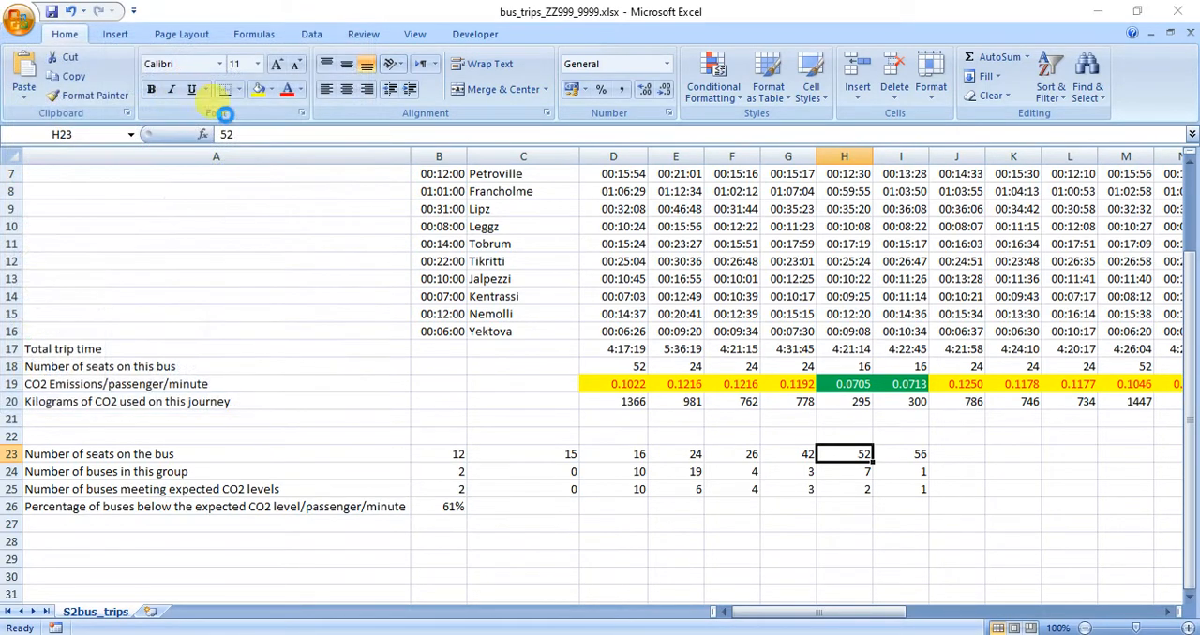
{"action": "key", "text": "ctrl+v"}
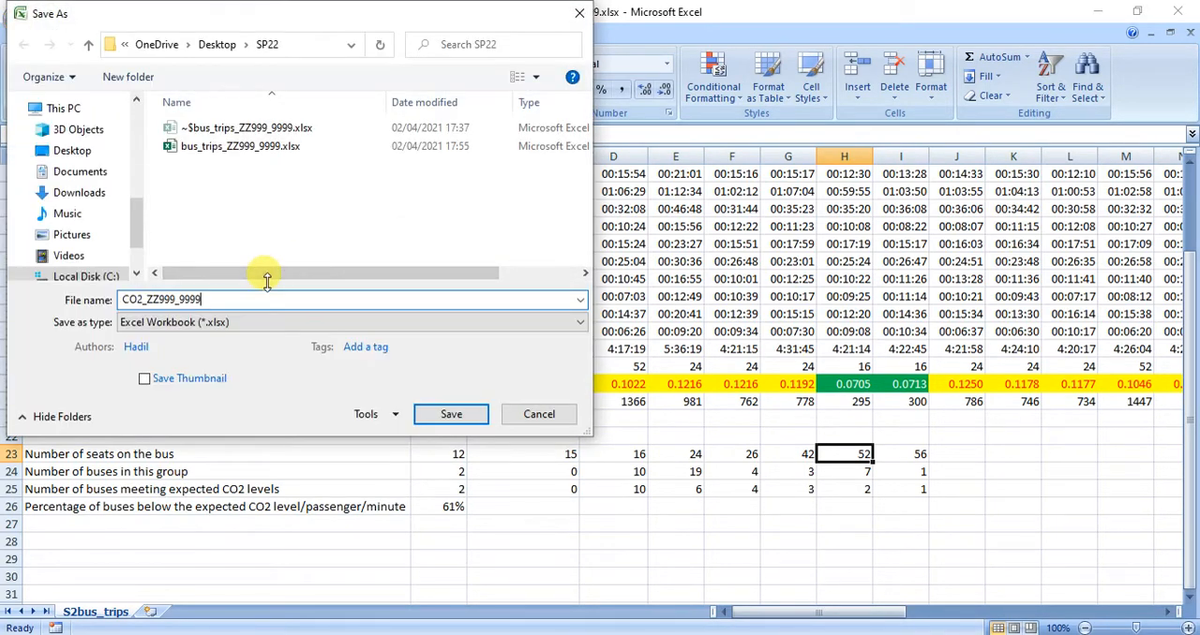
{"action": "left_click", "coordinate": [436, 410]}
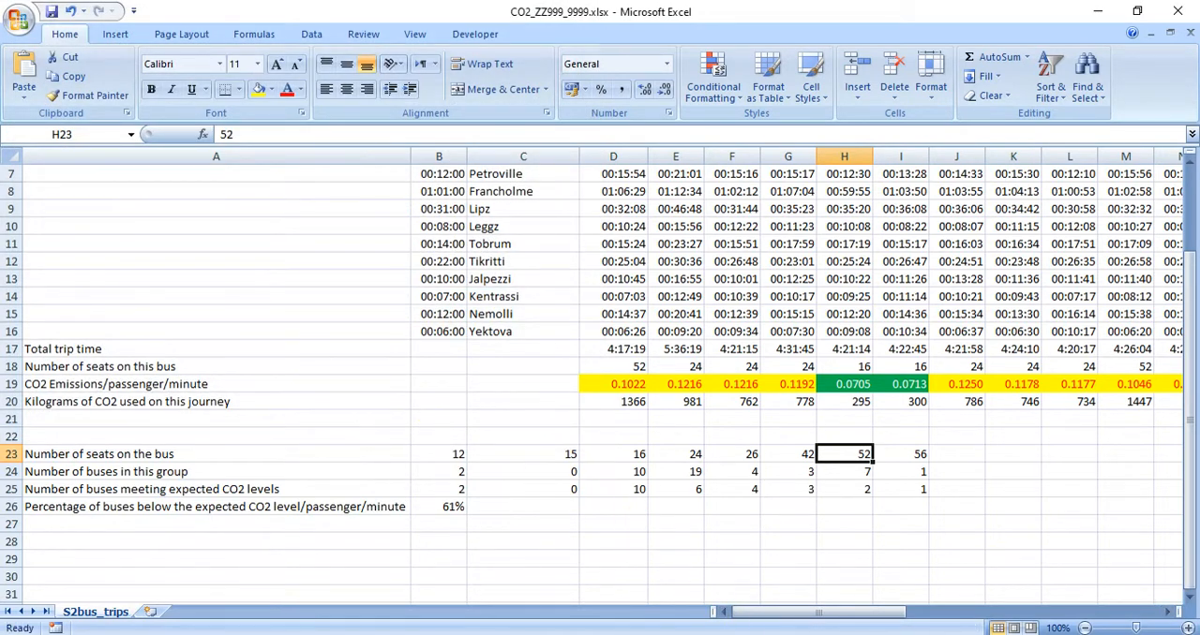
Return to the exam paper and read in question 6 which column and rows must remain on screen when scrolling.
{"action": "key", "text": "alt+Tab"}
{"action": "scroll", "coordinate": [246, 213], "scroll_direction": "down", "scroll_amount": 4}
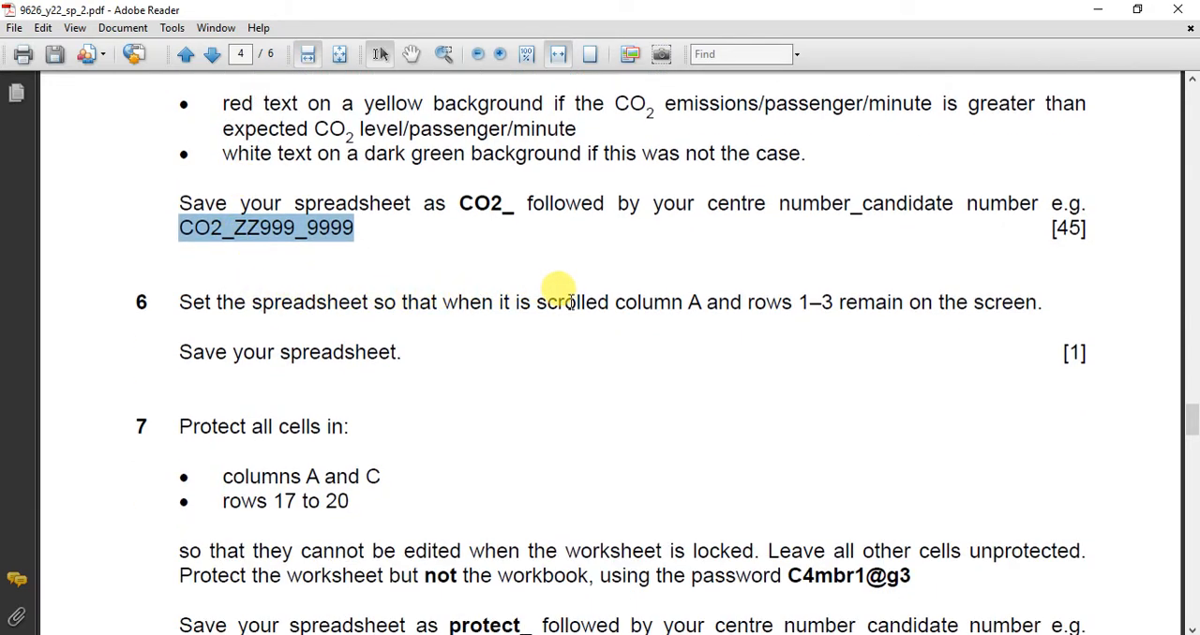
{"action": "left_click_drag", "start_coordinate": [616, 301], "coordinate": [828, 315]}
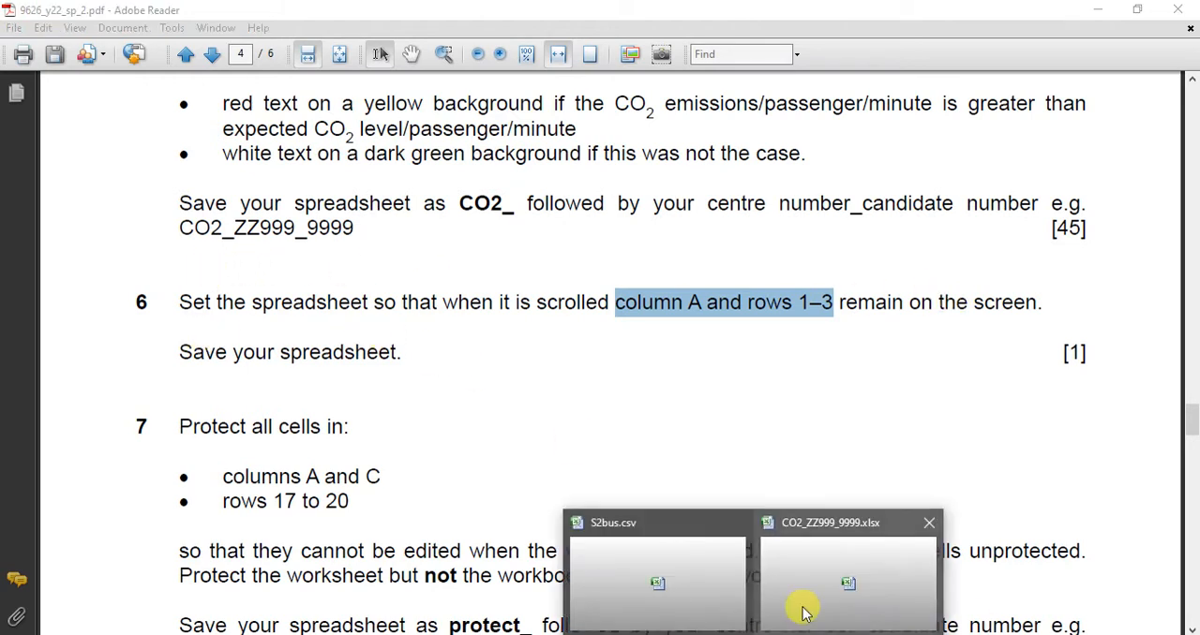
In the CO2_ZZ999_9999 workbook in Excel, split the worksheet window horizontally below row 3 and vertically after column A.
{"action": "left_click", "coordinate": [804, 611]}
{"action": "left_click_drag", "start_coordinate": [752, 617], "coordinate": [818, 619]}
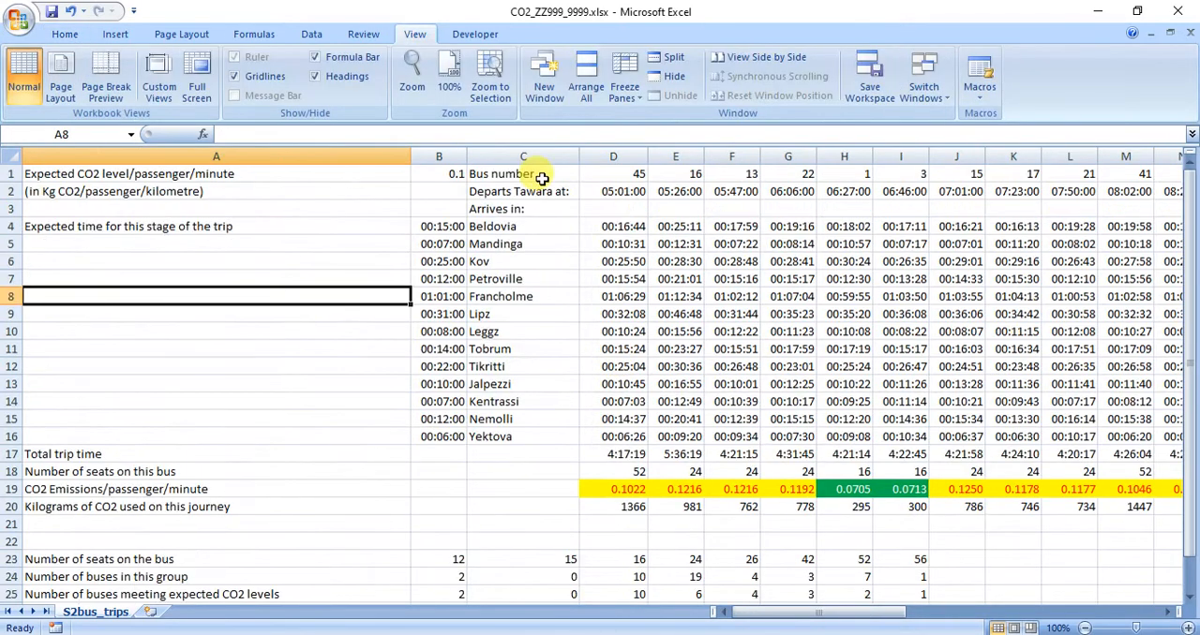
{"action": "left_click", "coordinate": [364, 34]}
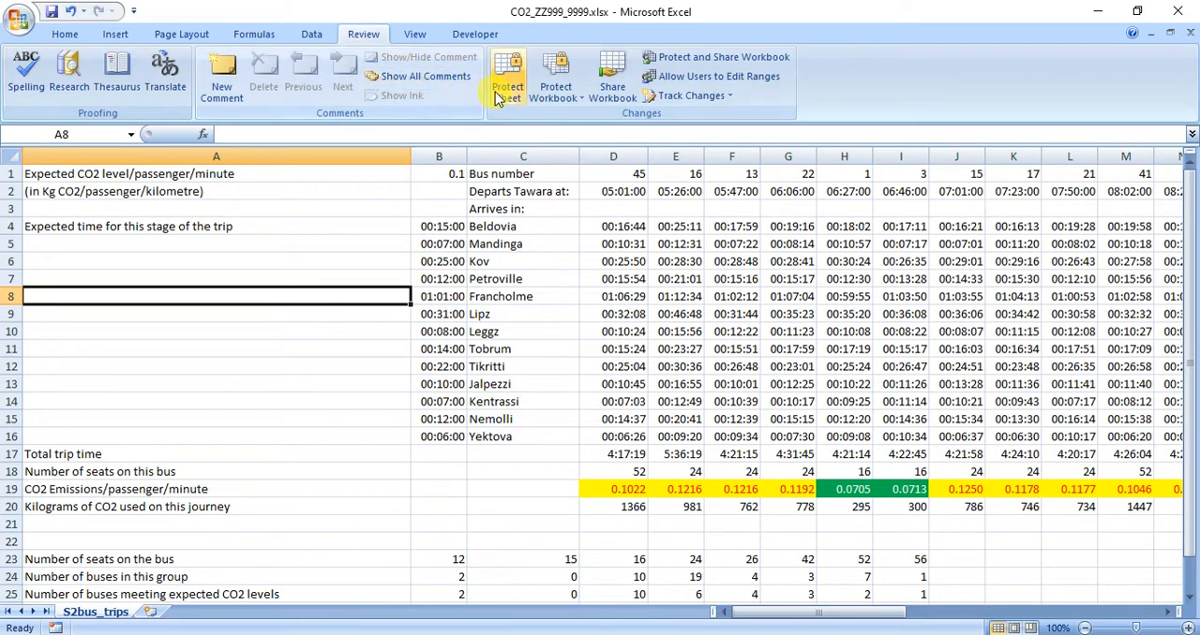
{"action": "left_click", "coordinate": [414, 34]}
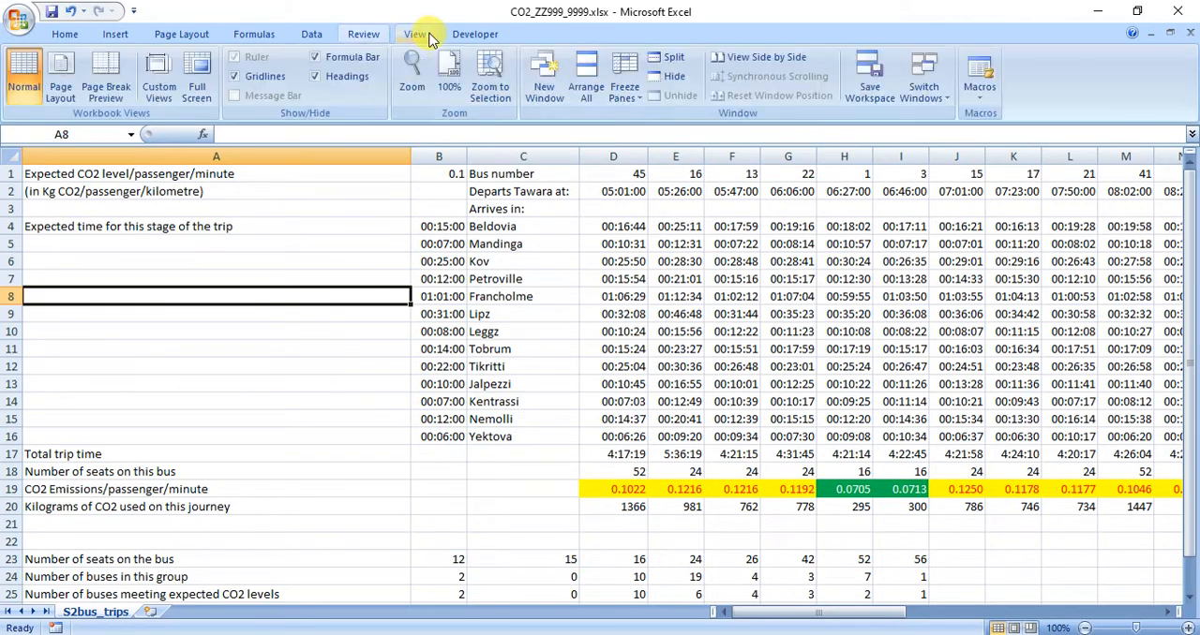
{"action": "left_click", "coordinate": [620, 92]}
{"action": "left_click", "coordinate": [619, 100]}
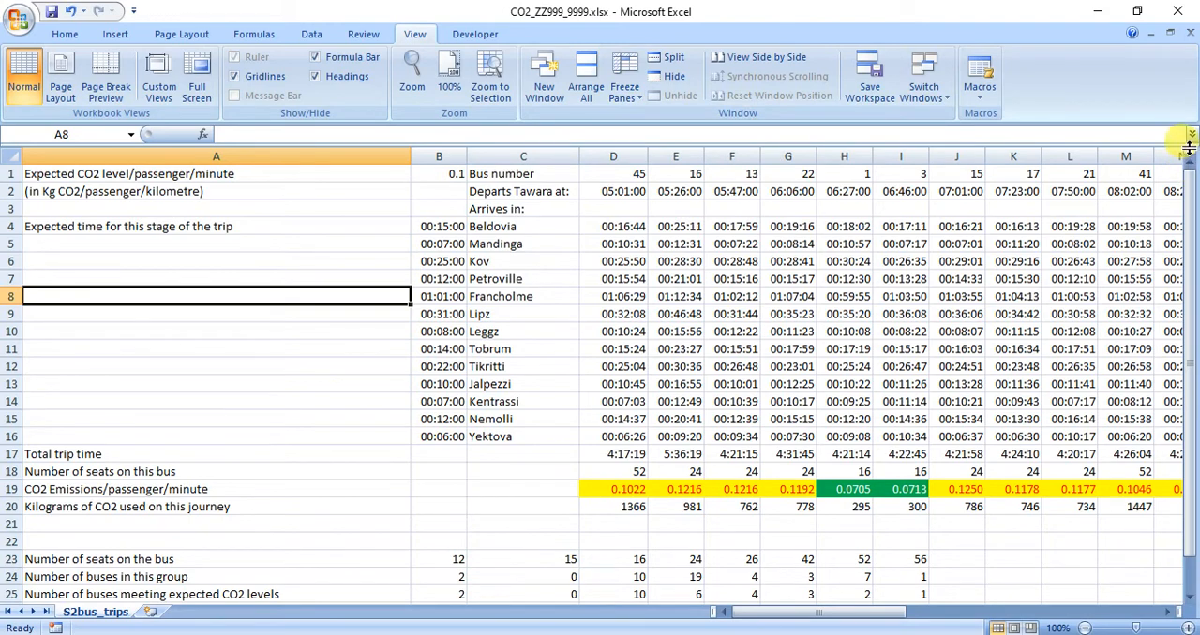
{"action": "left_click_drag", "start_coordinate": [1189, 147], "coordinate": [1195, 213]}
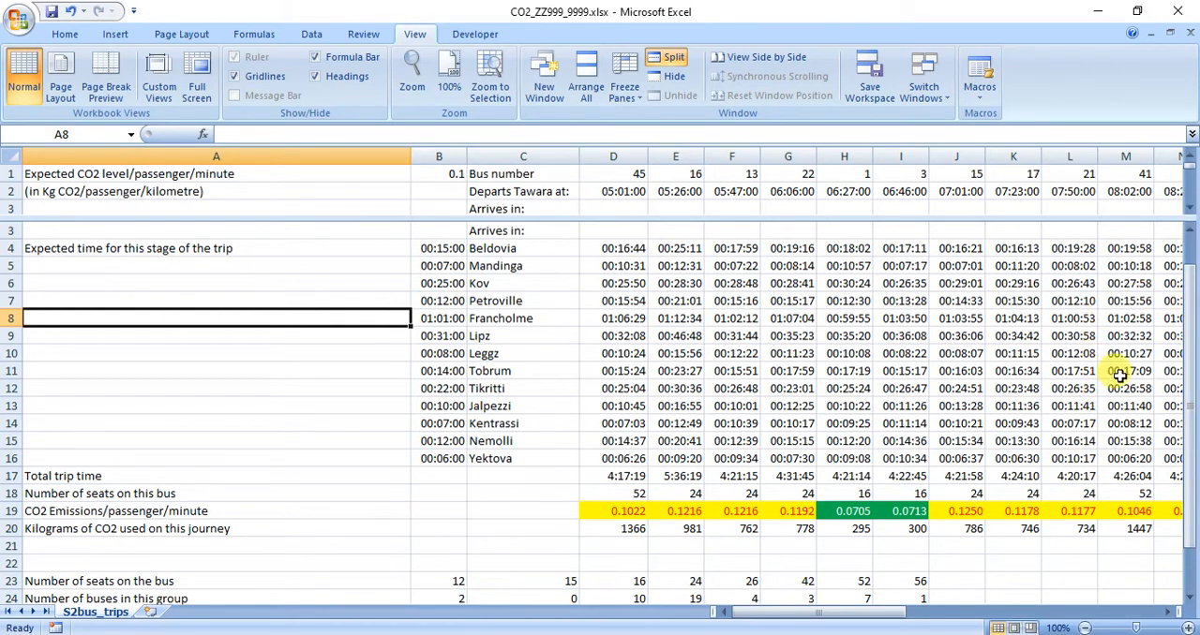
{"action": "left_click_drag", "start_coordinate": [1179, 626], "coordinate": [414, 623]}
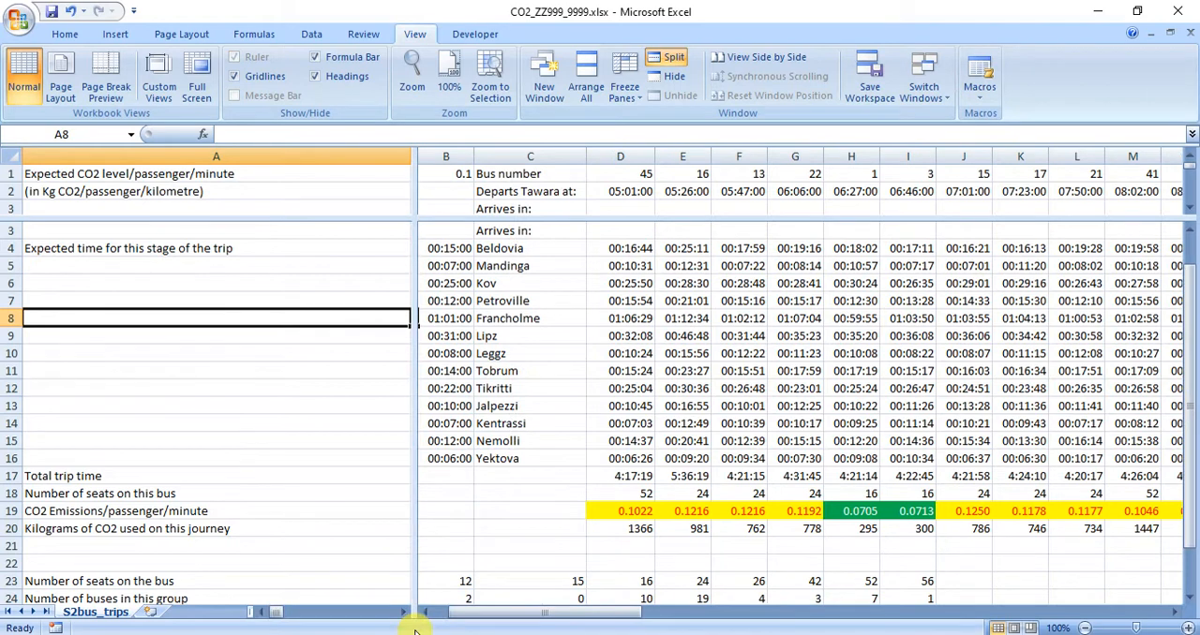
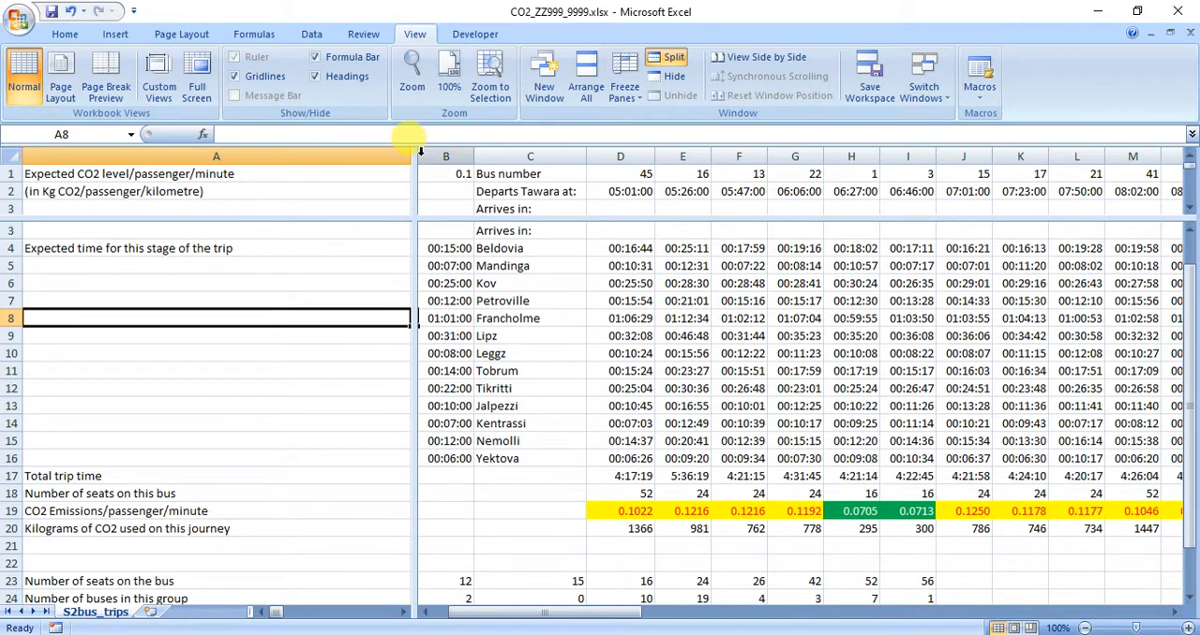
Remove both the vertical and the horizontal split from the S2bus_trips worksheet window.
{"action": "double_click", "coordinate": [414, 156]}
{"action": "double_click", "coordinate": [359, 219]}
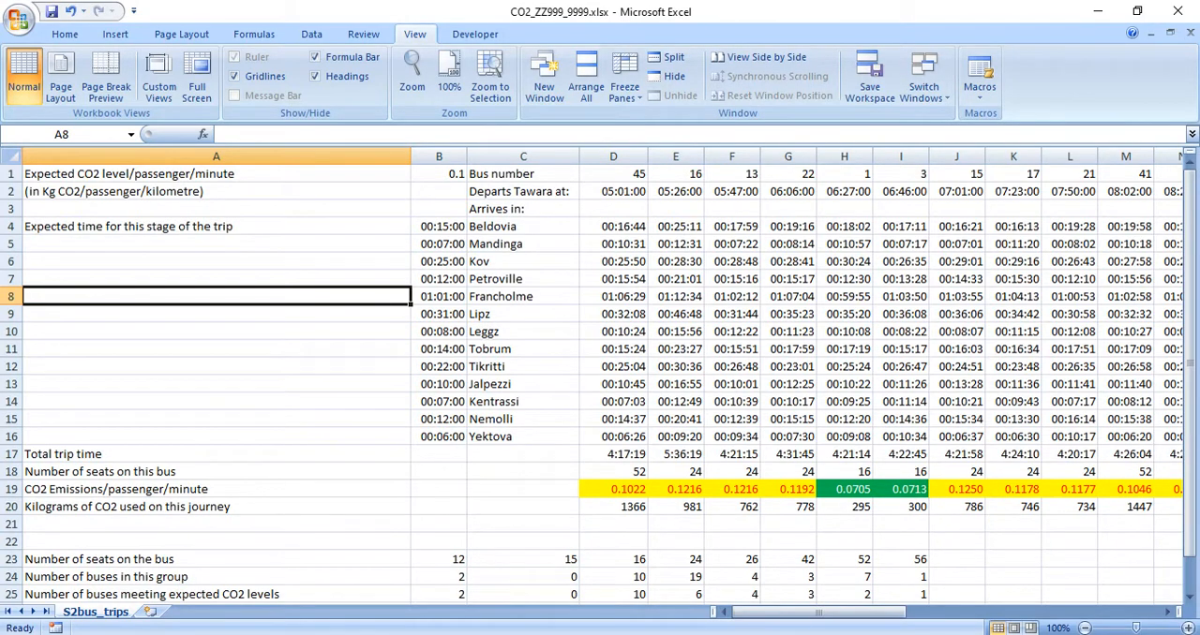
Switch to the exam paper in Adobe Reader and read which columns and rows question 7 requires to be protected.
{"action": "key", "text": "alt+Tab"}
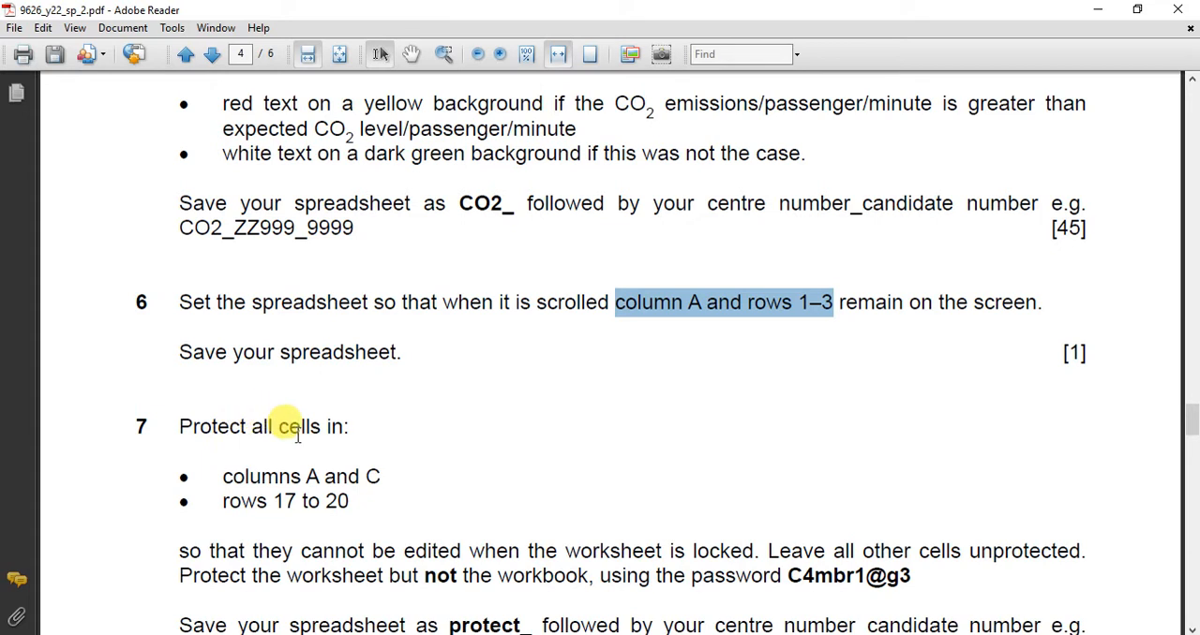
{"action": "left_click_drag", "start_coordinate": [302, 480], "coordinate": [379, 480]}
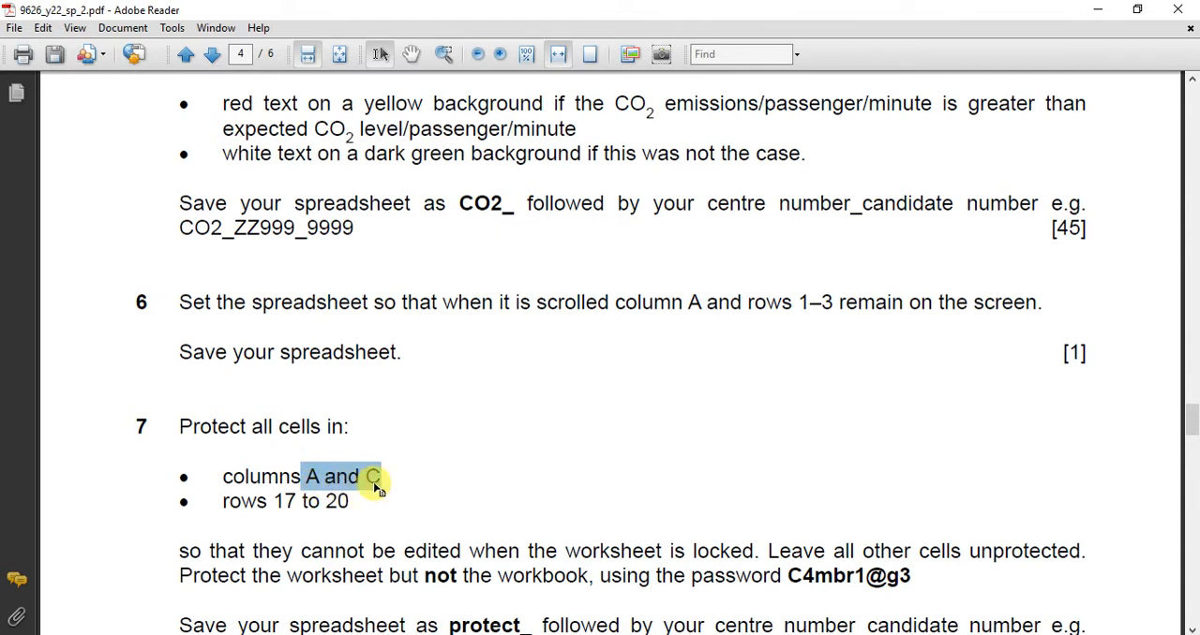
{"action": "left_click_drag", "start_coordinate": [275, 500], "coordinate": [348, 505]}
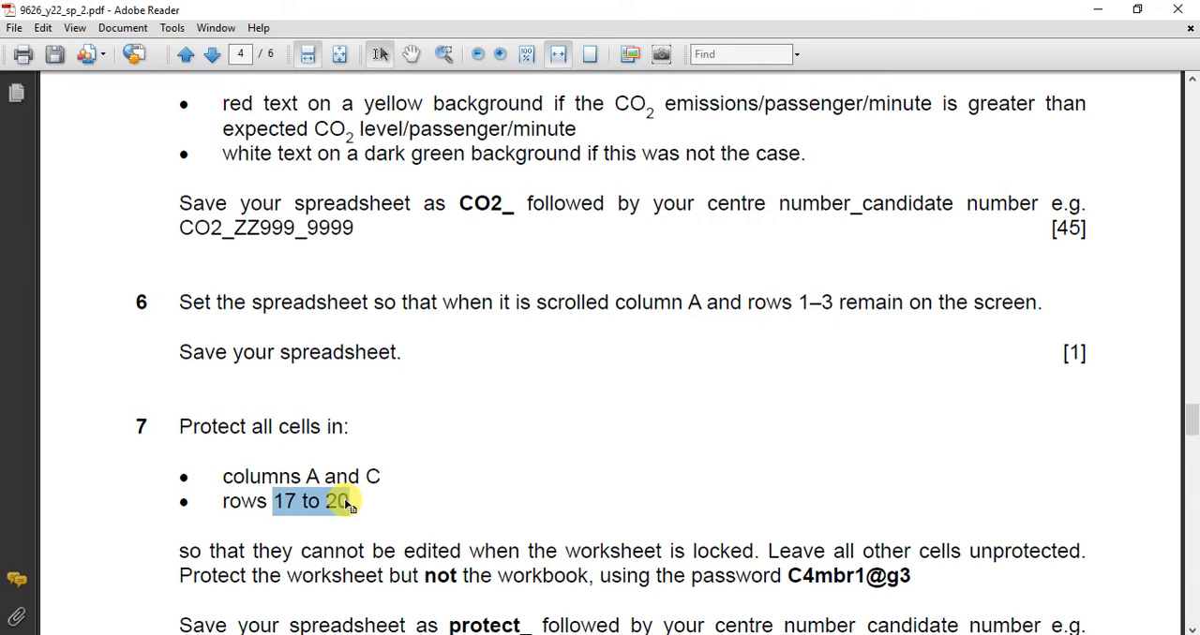
{"action": "scroll", "coordinate": [348, 504], "scroll_direction": "down", "scroll_amount": 3}
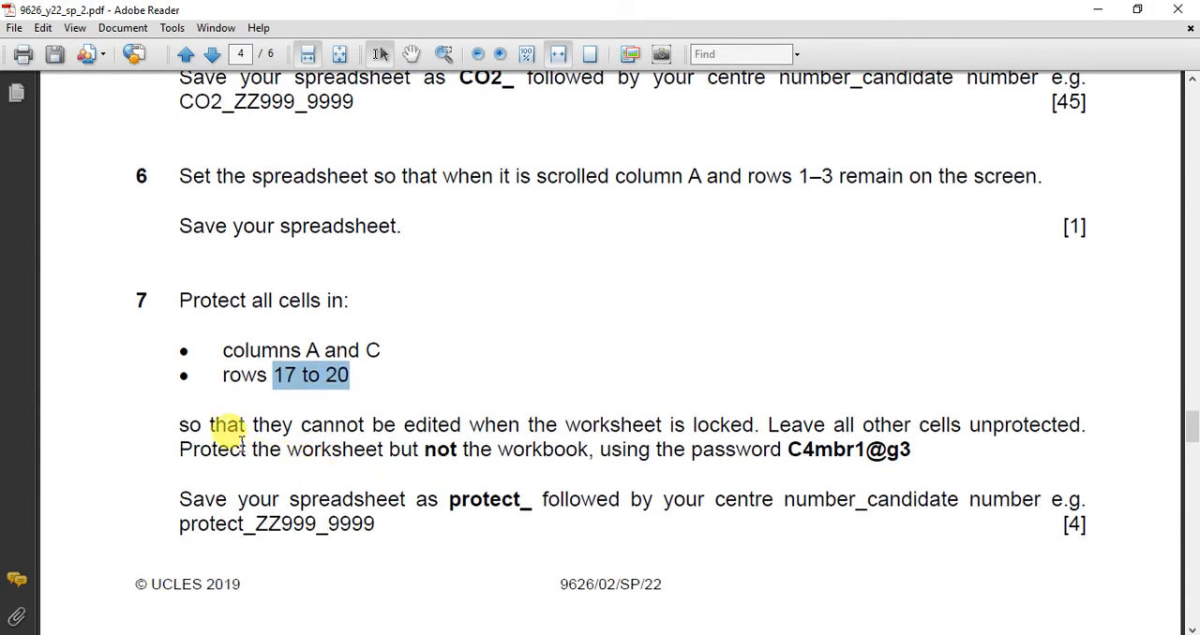
{"action": "left_click_drag", "start_coordinate": [403, 424], "coordinate": [715, 416]}
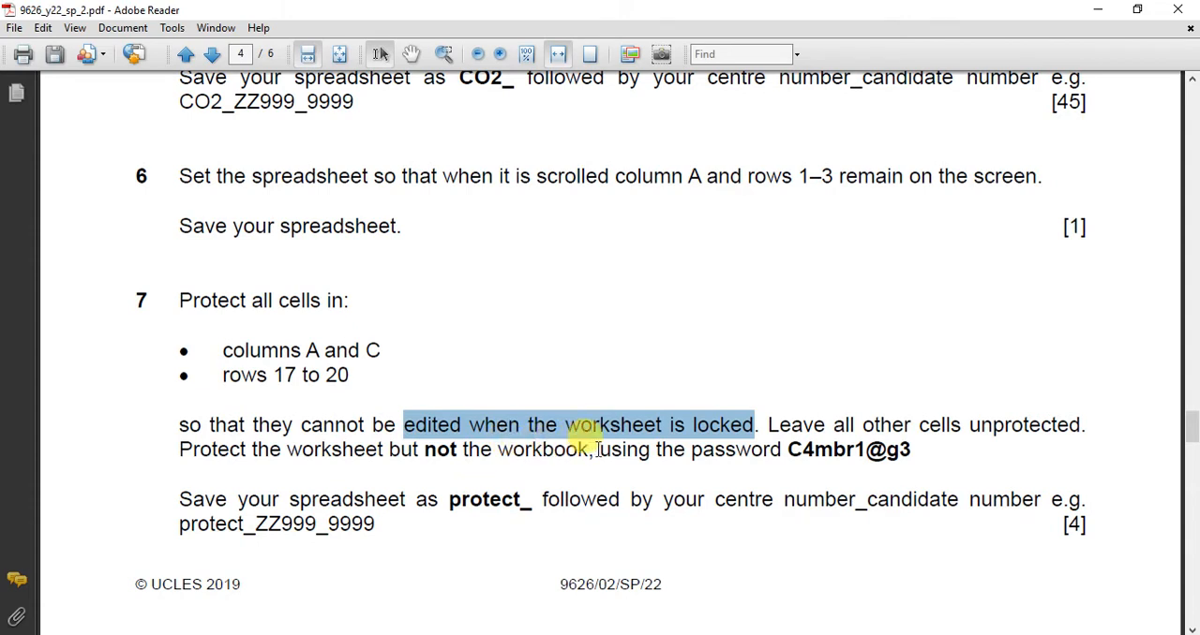
Copy the worksheet protection password given in question 7.
{"action": "left_click_drag", "start_coordinate": [789, 450], "coordinate": [872, 460]}
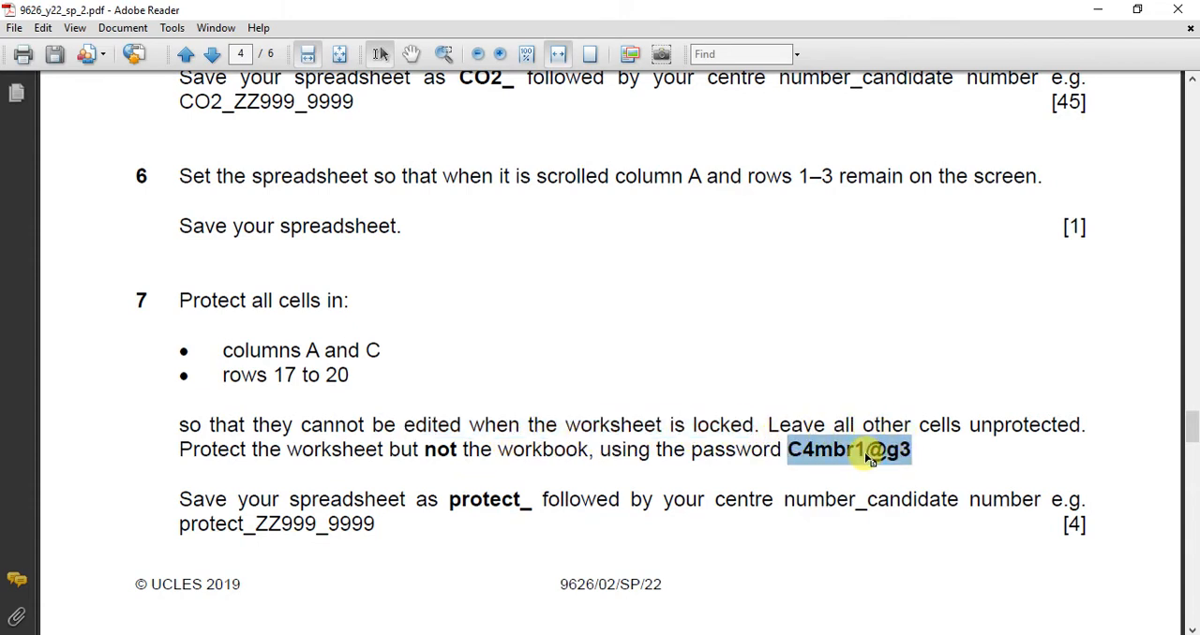
{"action": "right_click", "coordinate": [870, 458]}
{"action": "left_click", "coordinate": [891, 466]}
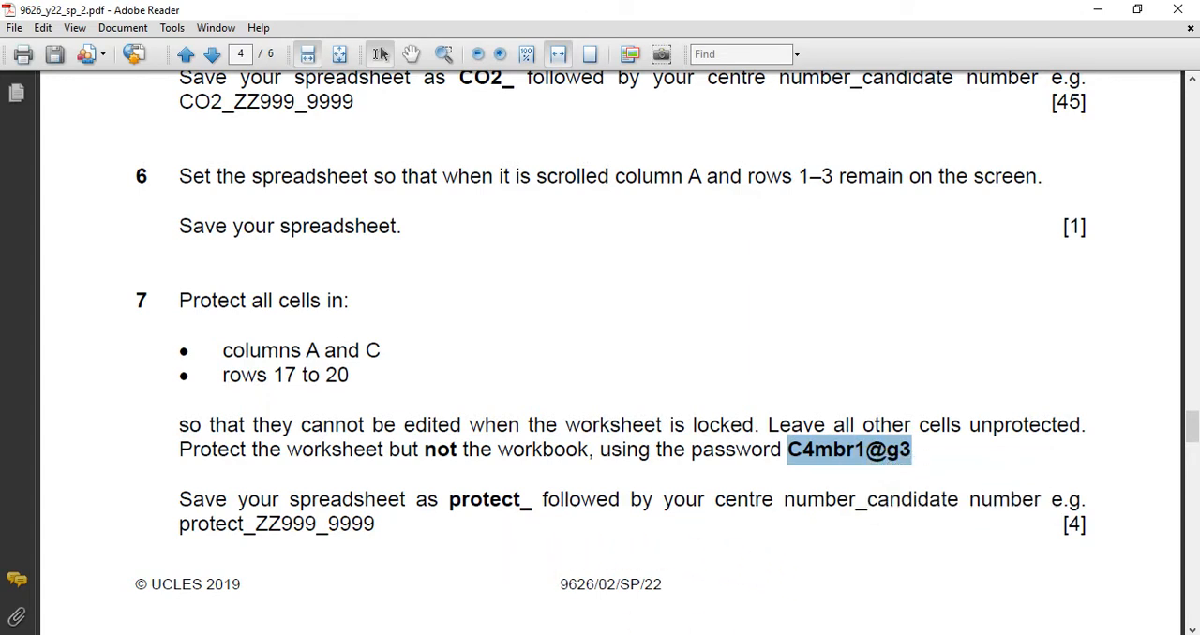
Switch to the CO2_ZZ999_9999 workbook in Excel and turn off the Locked protection setting for all cells in the worksheet.
{"action": "left_click", "coordinate": [799, 584]}
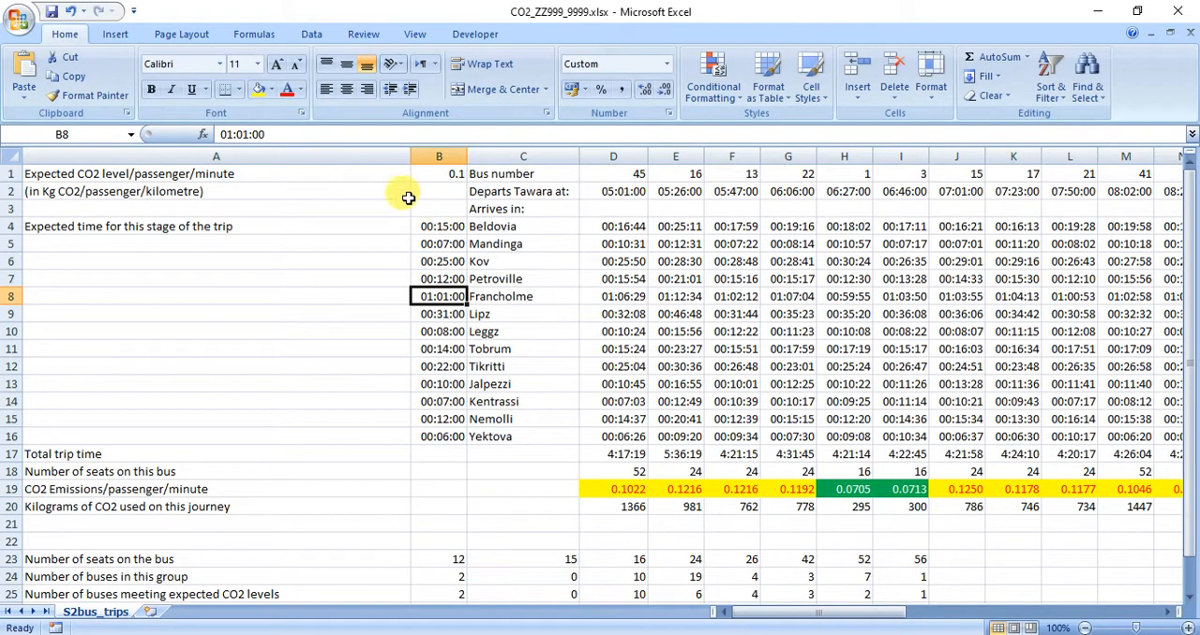
{"action": "left_click", "coordinate": [13, 157]}
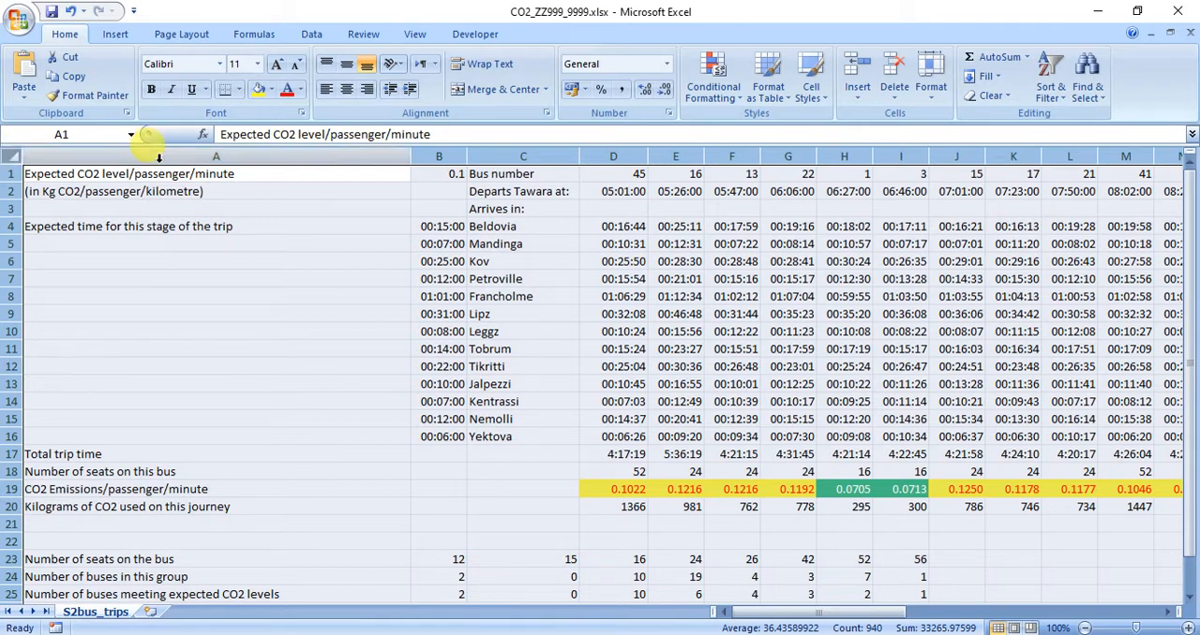
{"action": "left_click", "coordinate": [667, 113]}
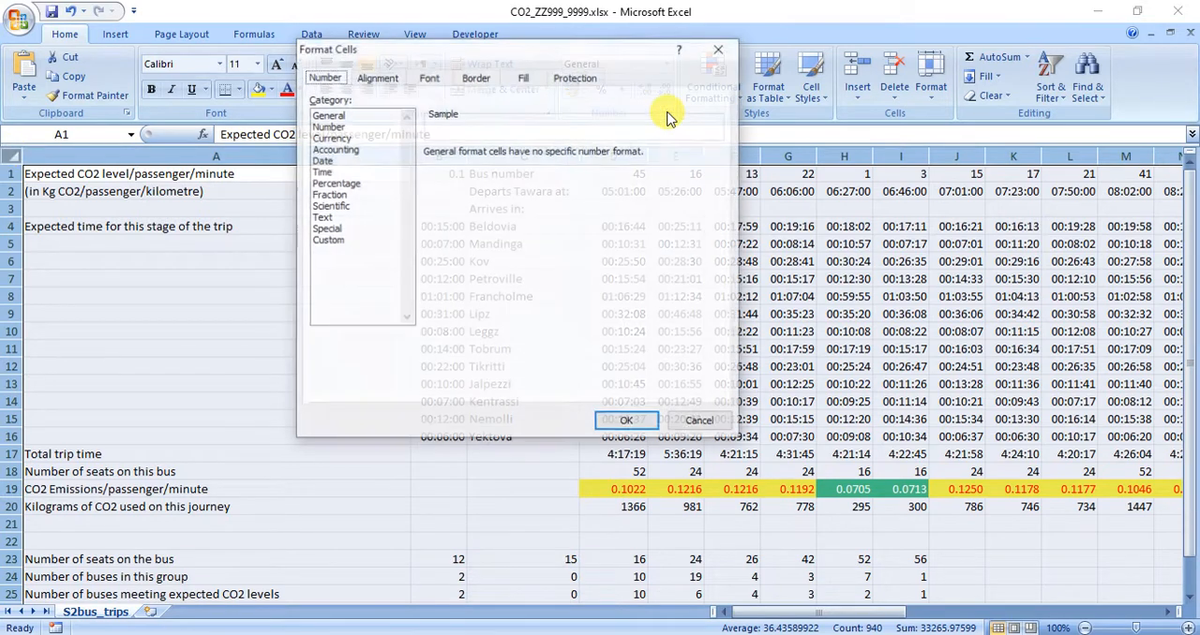
{"action": "left_click", "coordinate": [579, 78]}
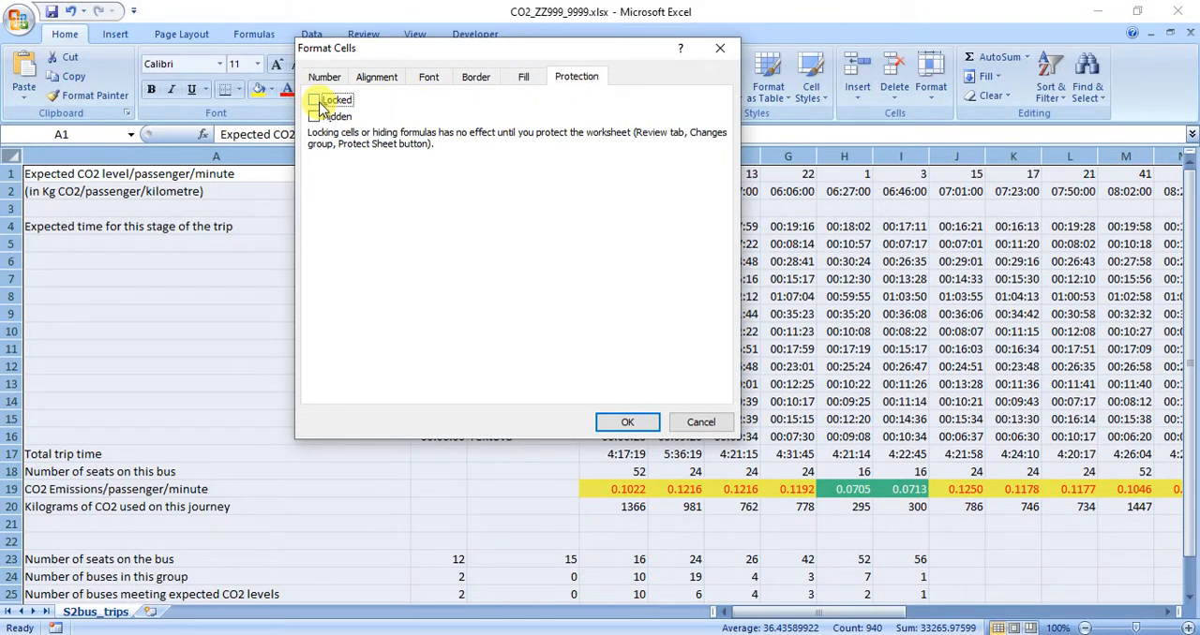
{"action": "left_click", "coordinate": [618, 421]}
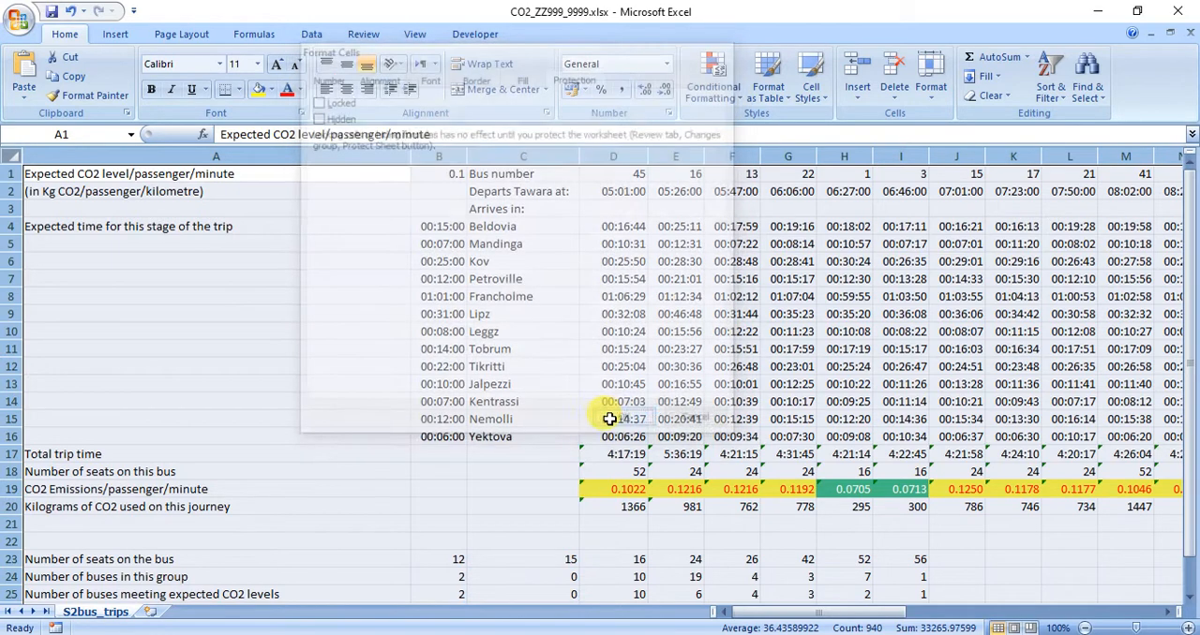
{"action": "left_click", "coordinate": [371, 311]}
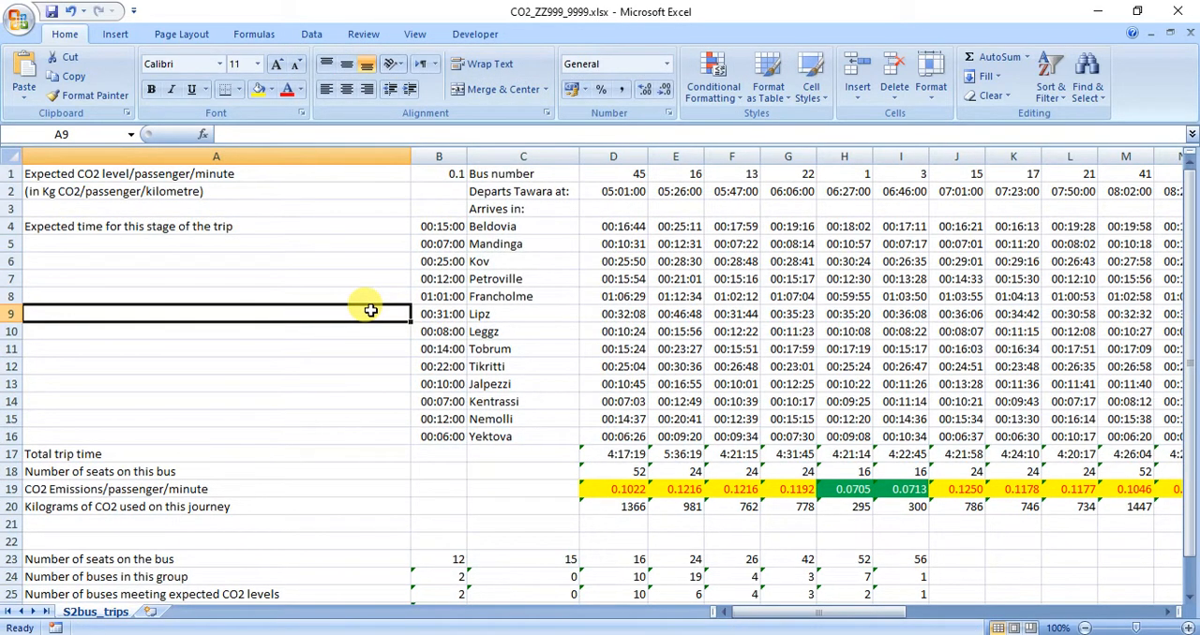
Turn on the Locked protection setting for the cells in column A and rows 17 to 20.
{"action": "left_click", "coordinate": [328, 152]}
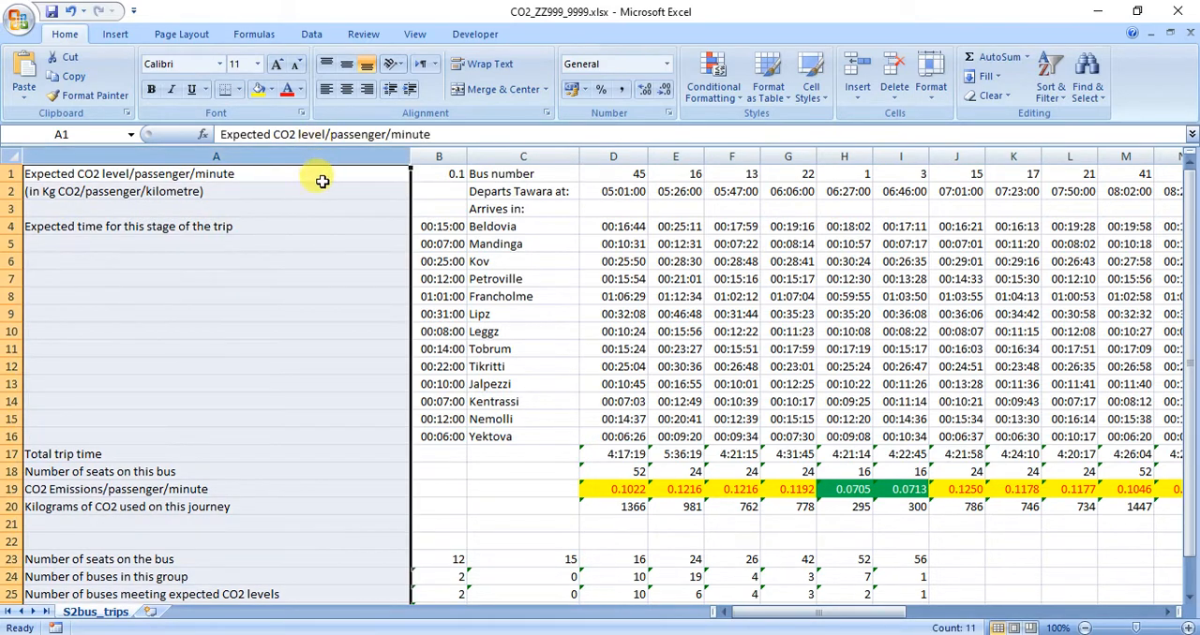
{"action": "scroll", "coordinate": [319, 183], "scroll_direction": "down", "scroll_amount": 3}
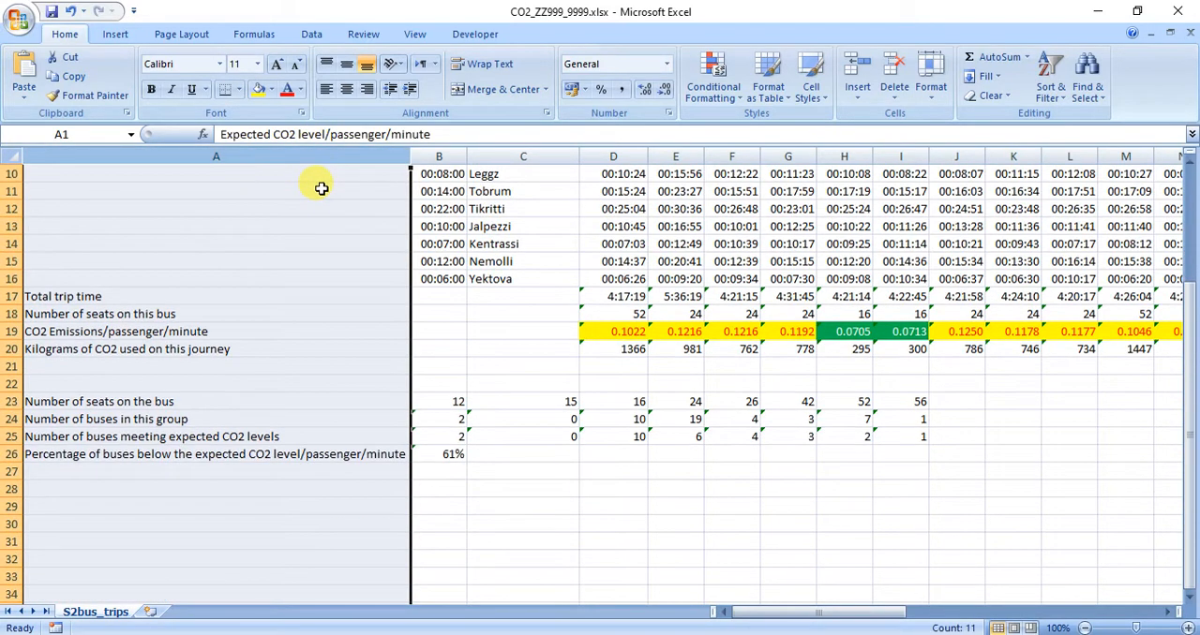
{"action": "left_click", "coordinate": [12, 297]}
{"action": "left_click", "coordinate": [12, 315], "text": "ctrl"}
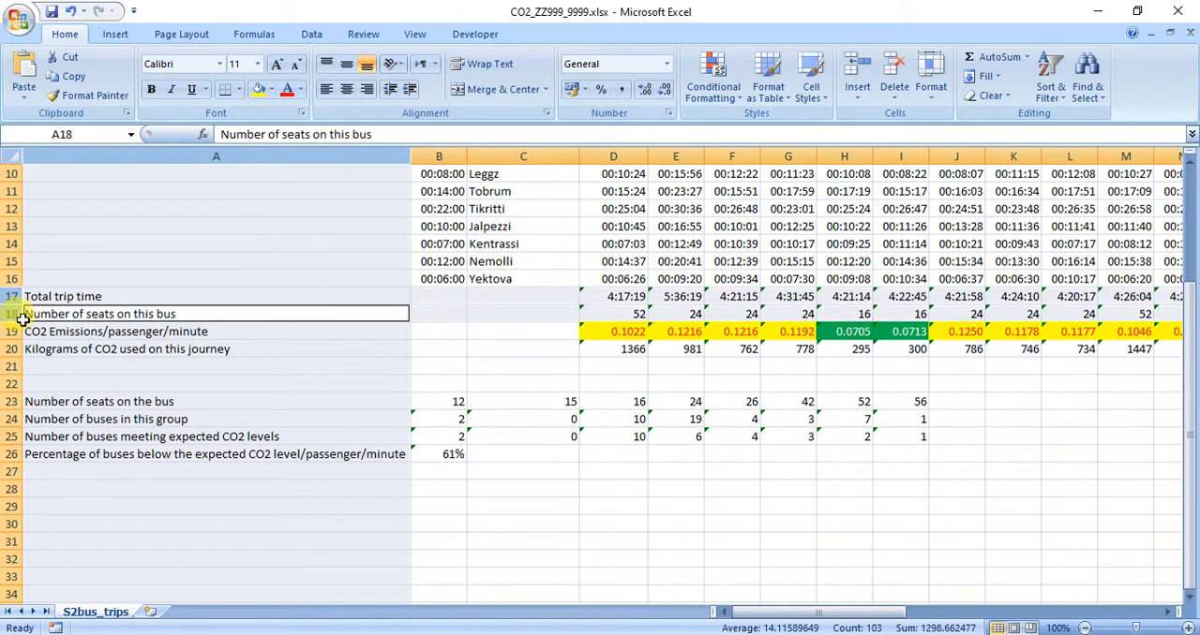
{"action": "left_click", "coordinate": [13, 334], "text": "ctrl"}
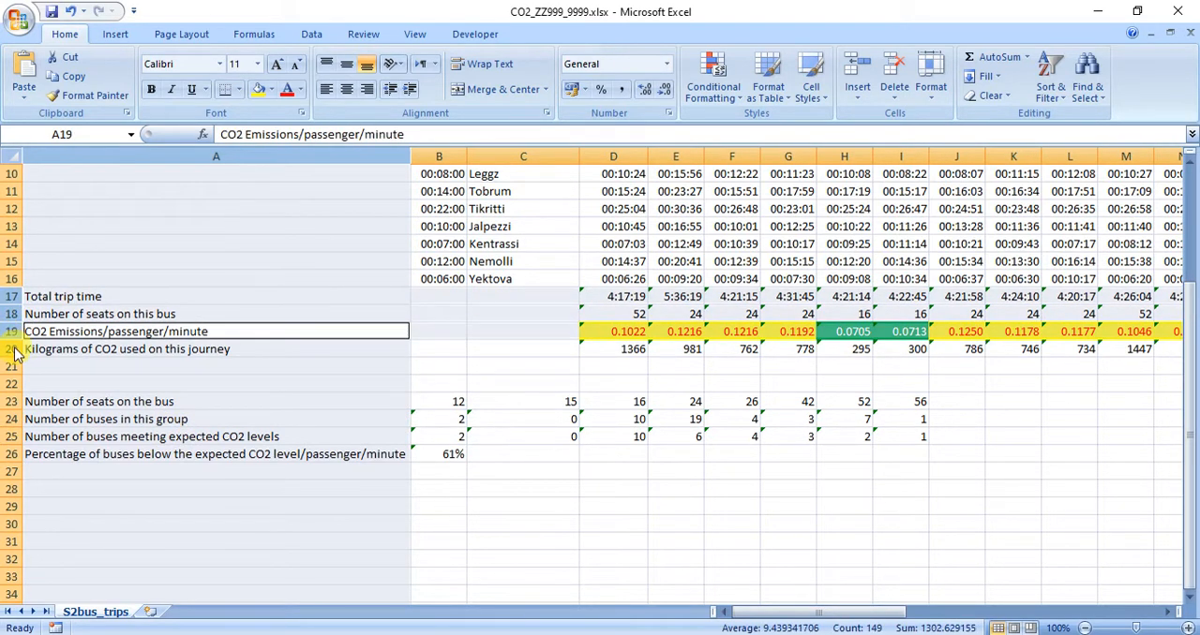
{"action": "left_click", "coordinate": [13, 350], "text": "ctrl"}
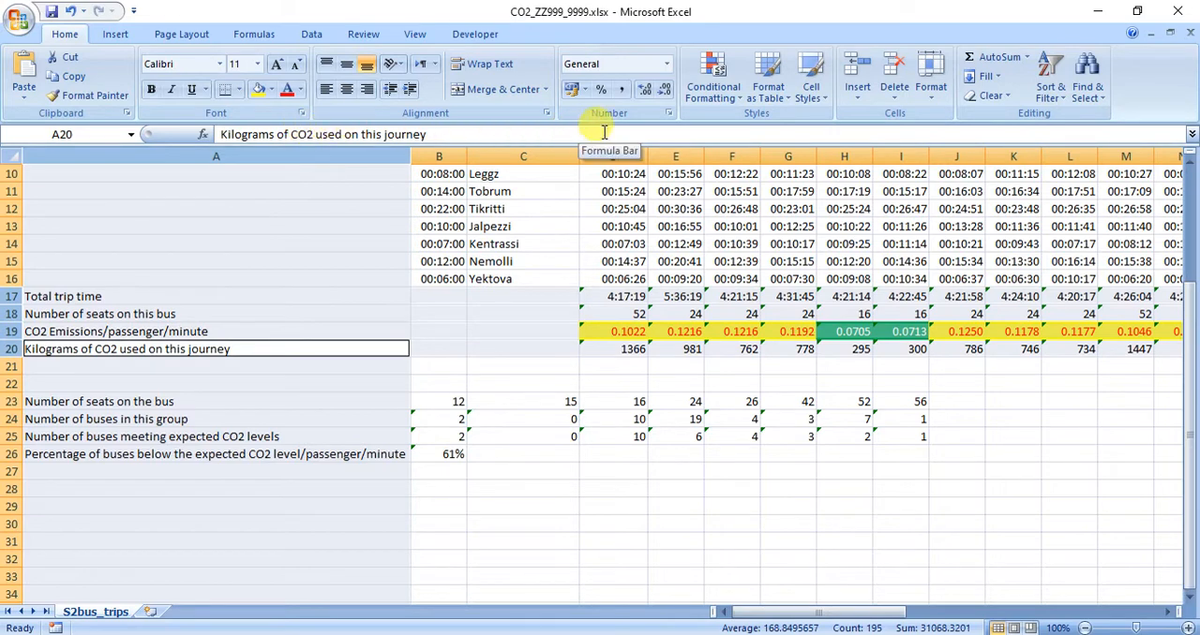
{"action": "left_click", "coordinate": [668, 114]}
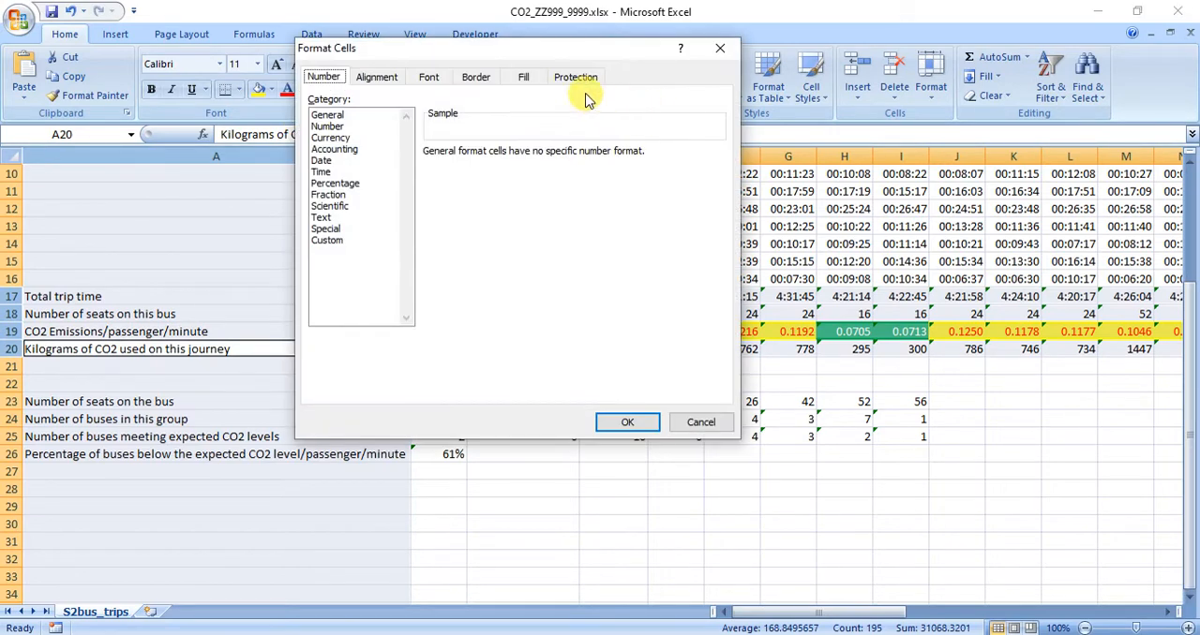
{"action": "left_click", "coordinate": [576, 77]}
{"action": "left_click", "coordinate": [316, 101]}
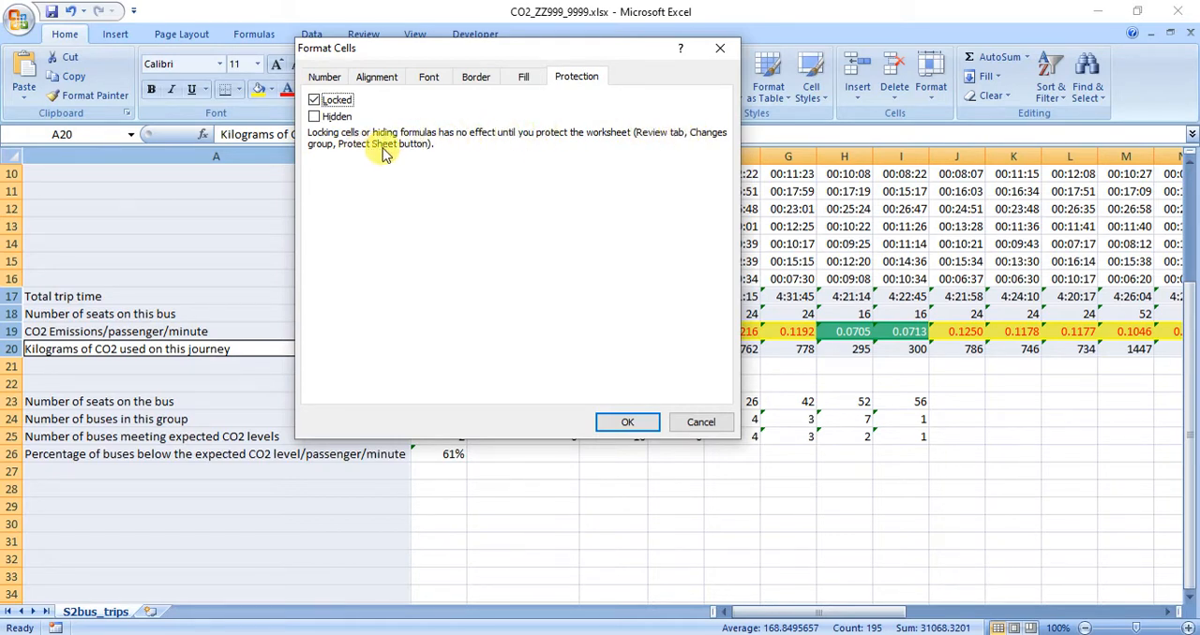
{"action": "left_click", "coordinate": [623, 422]}
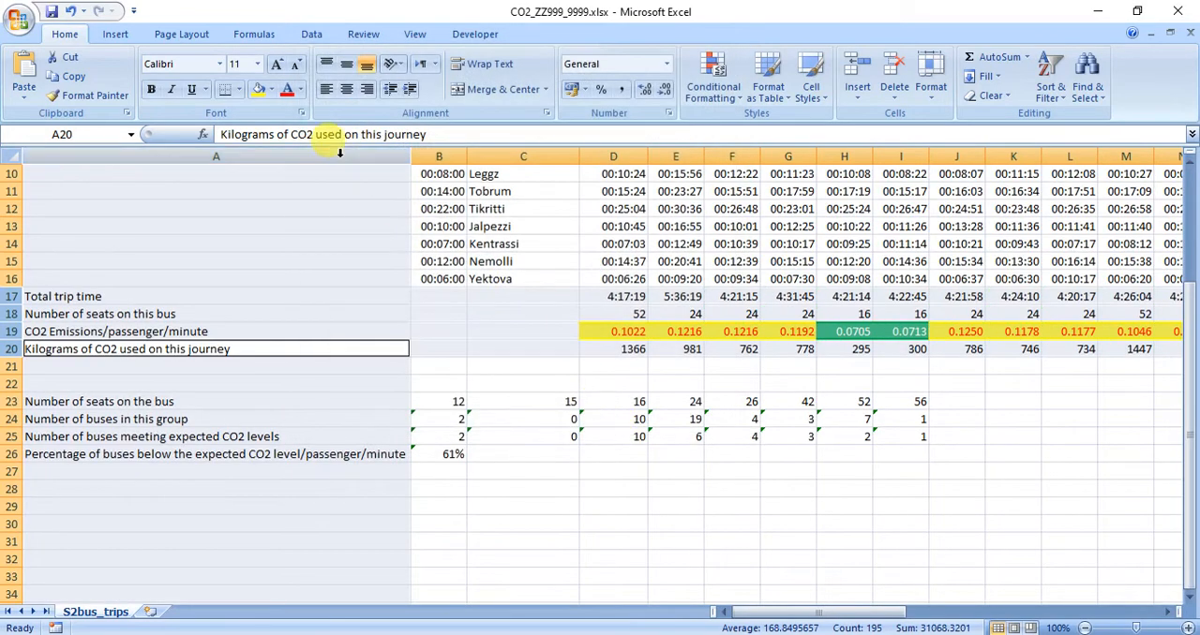
Protect the worksheet, but not the workbook, with the password from question 7, keeping selection of locked and unlocked cells allowed.
{"action": "left_click", "coordinate": [362, 34]}
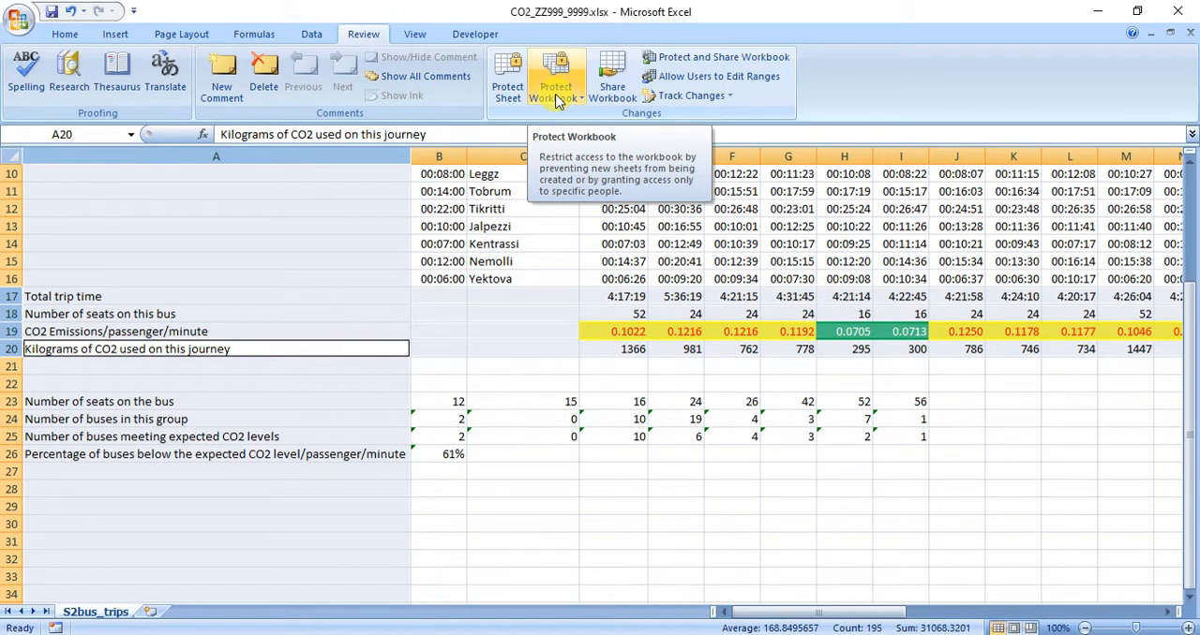
{"action": "left_click", "coordinate": [505, 91]}
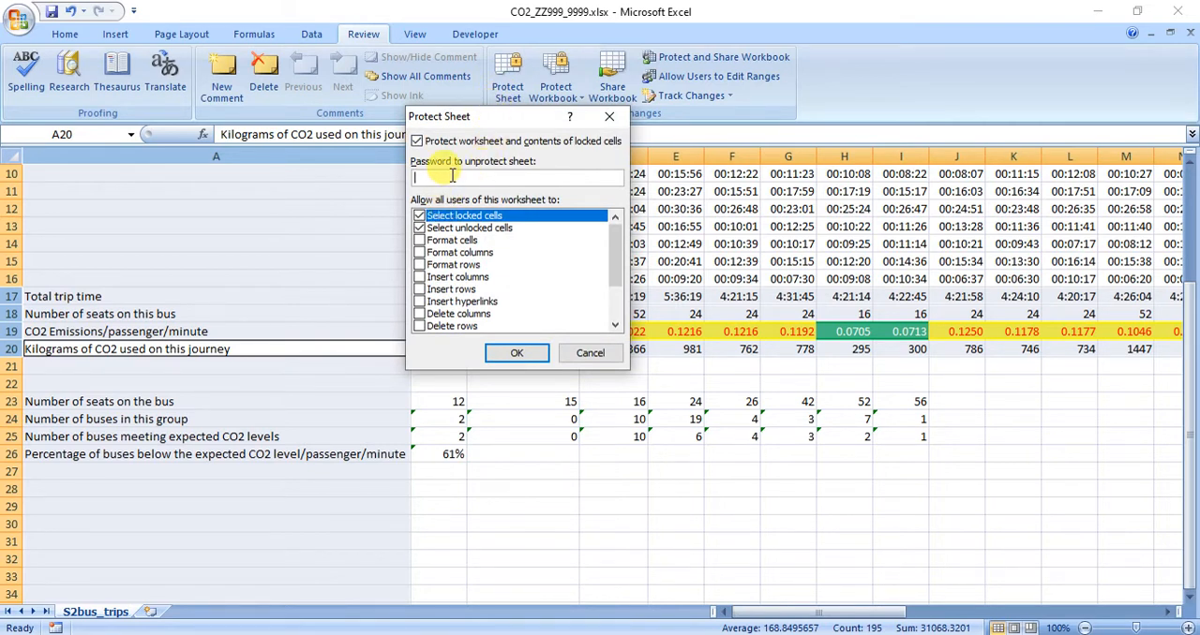
{"action": "left_click", "coordinate": [516, 353]}
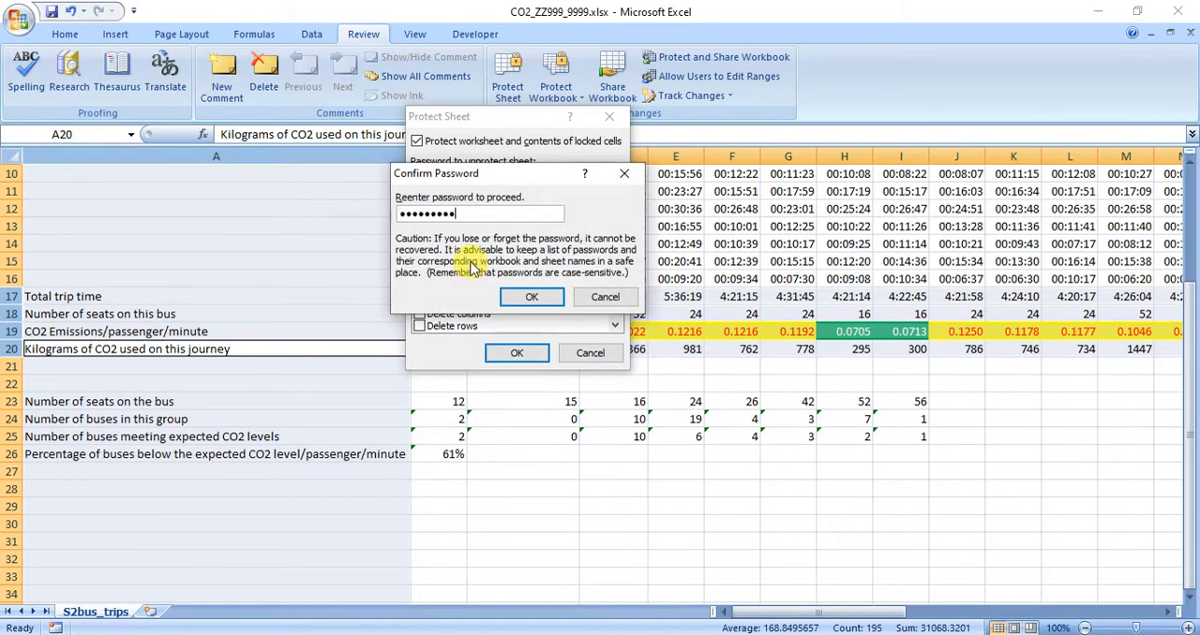
{"action": "left_click", "coordinate": [532, 297]}
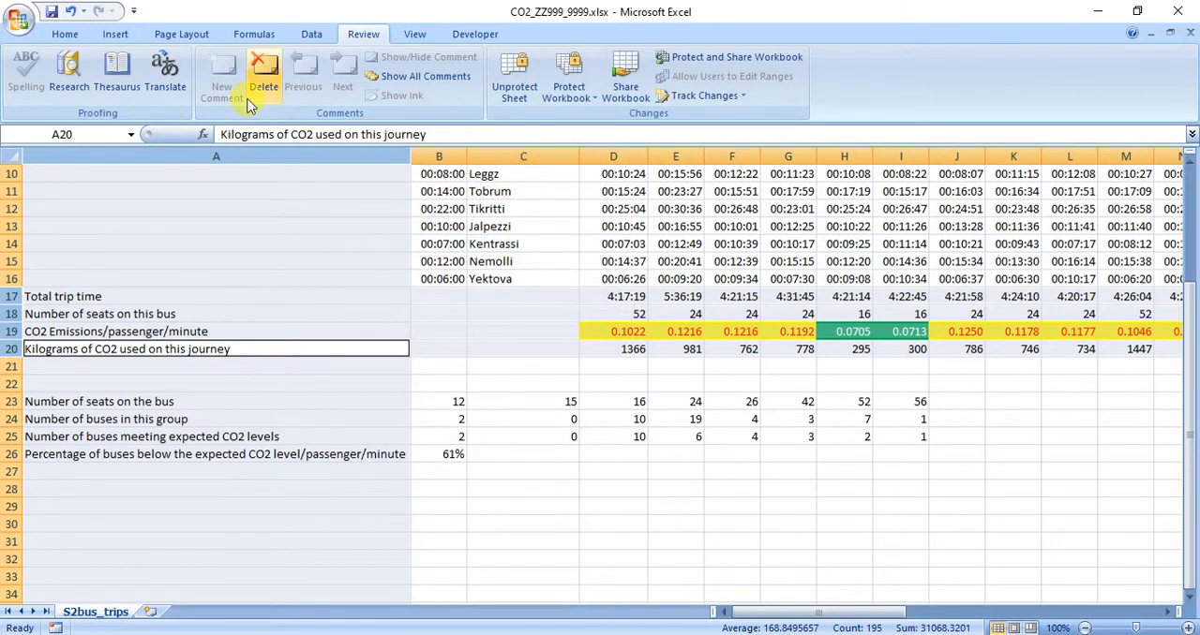
Copy the file name protect_ZZ999_9999 from question 7 in Adobe Reader and save the Excel workbook under that name in the SP22 folder.
{"action": "key", "text": "alt+Tab"}
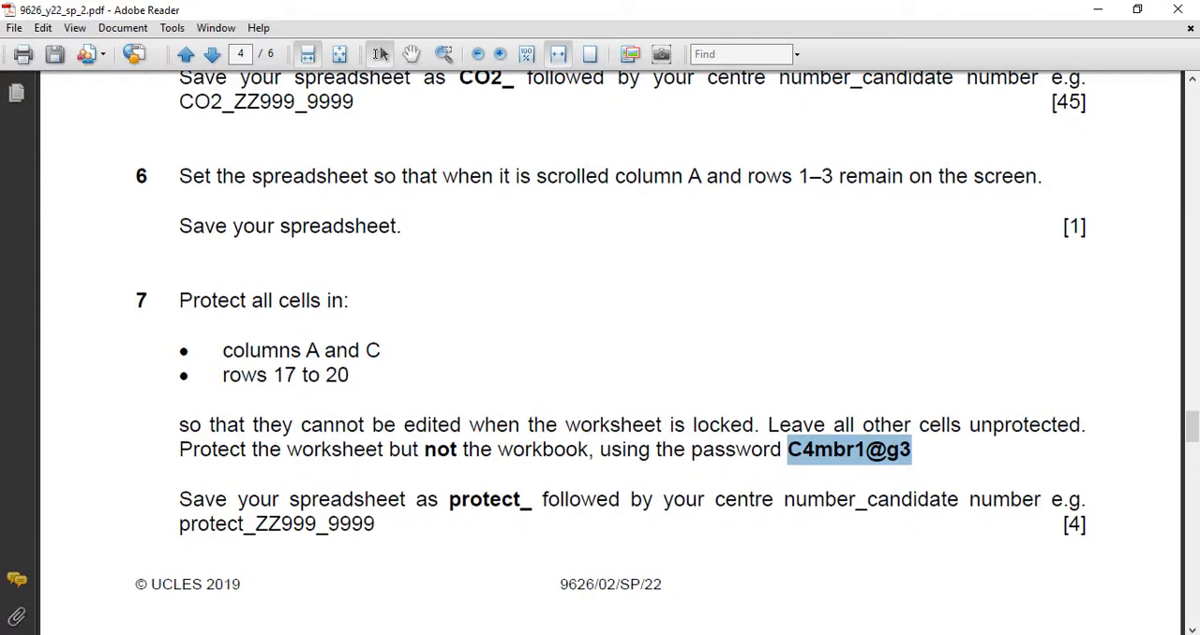
{"action": "left_click_drag", "start_coordinate": [175, 526], "coordinate": [376, 527]}
{"action": "key", "text": "ctrl+c"}
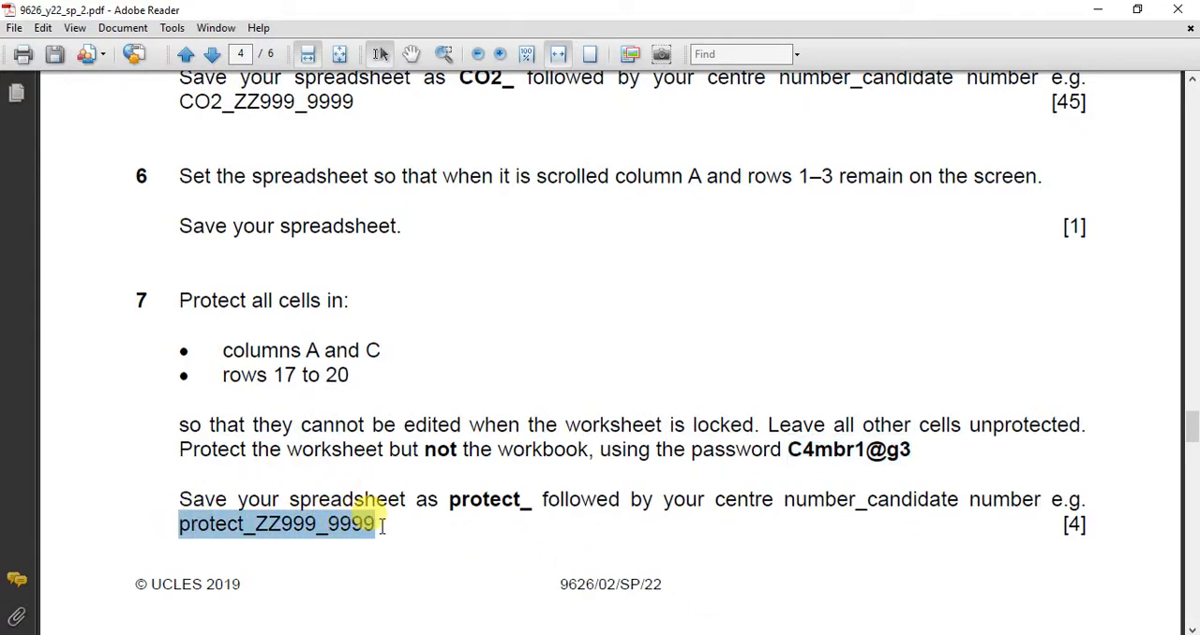
{"action": "mouse_move", "coordinate": [755, 633]}
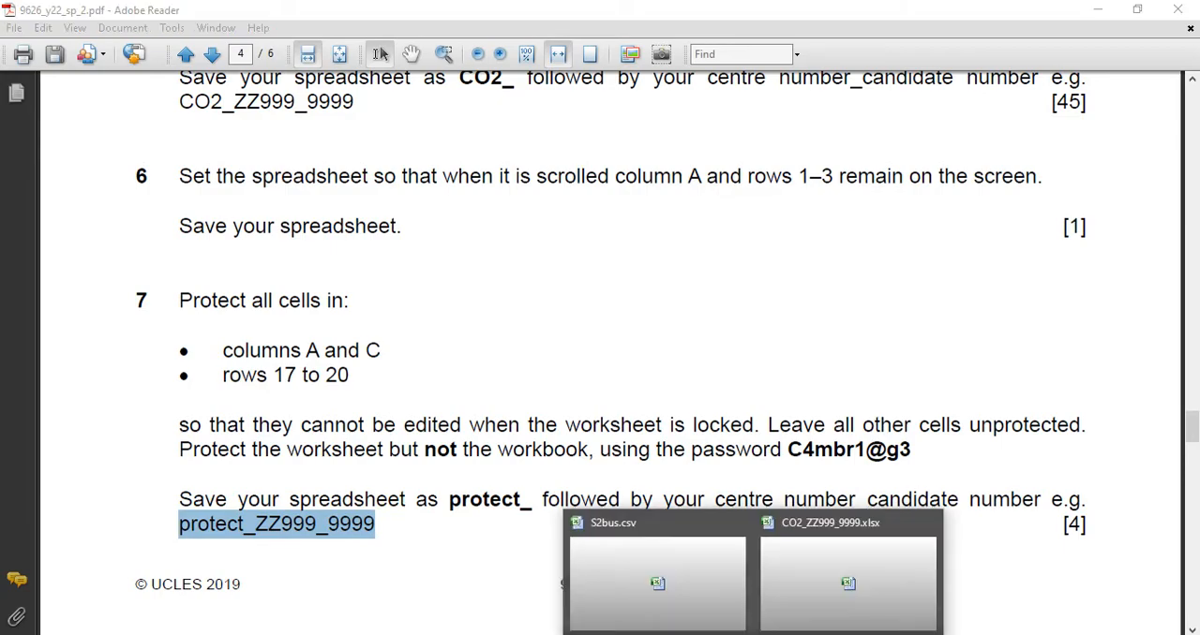
{"action": "left_click", "coordinate": [814, 585]}
{"action": "left_click", "coordinate": [21, 19]}
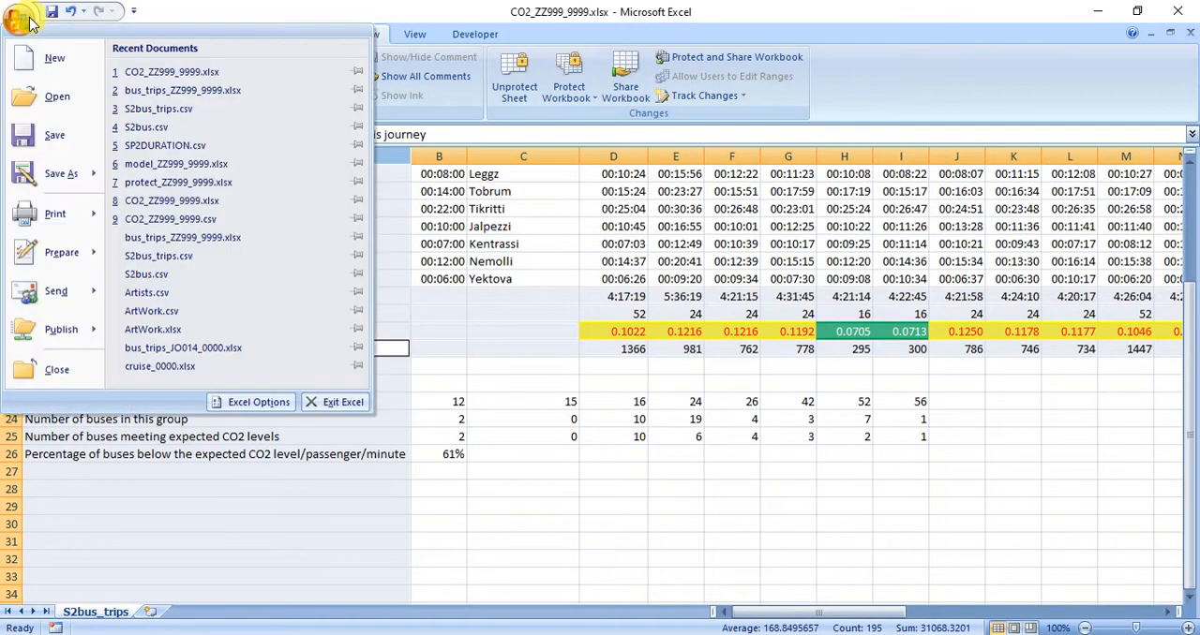
{"action": "mouse_move", "coordinate": [80, 181]}
{"action": "left_click", "coordinate": [169, 86]}
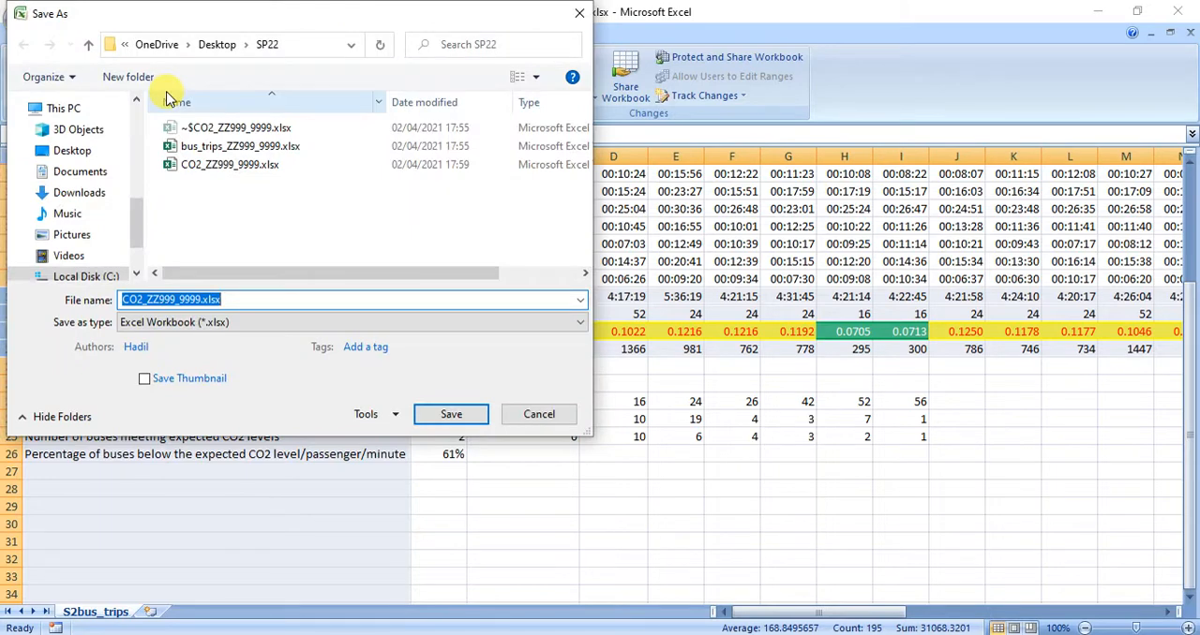
{"action": "key", "text": "ctrl+v"}
{"action": "left_click", "coordinate": [448, 414]}
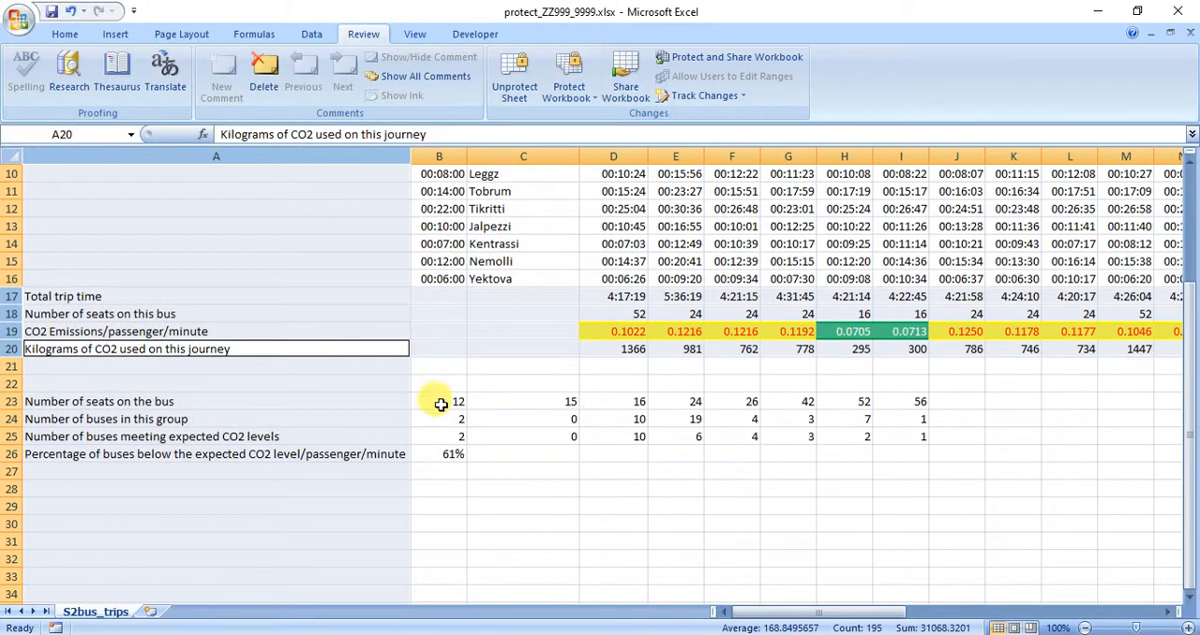
Return to the exam paper in Adobe Reader and read in question 8 which expected CO2 level change has to be modelled.
{"action": "key", "text": "alt+Tab"}
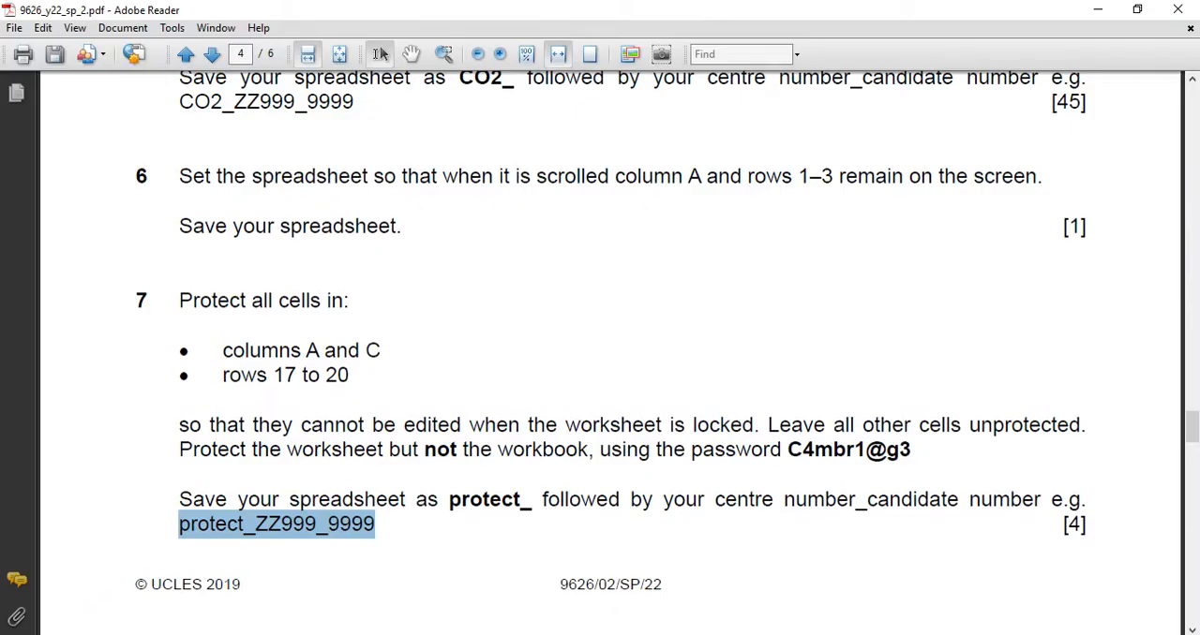
{"action": "scroll", "coordinate": [465, 488], "scroll_direction": "down", "scroll_amount": 10}
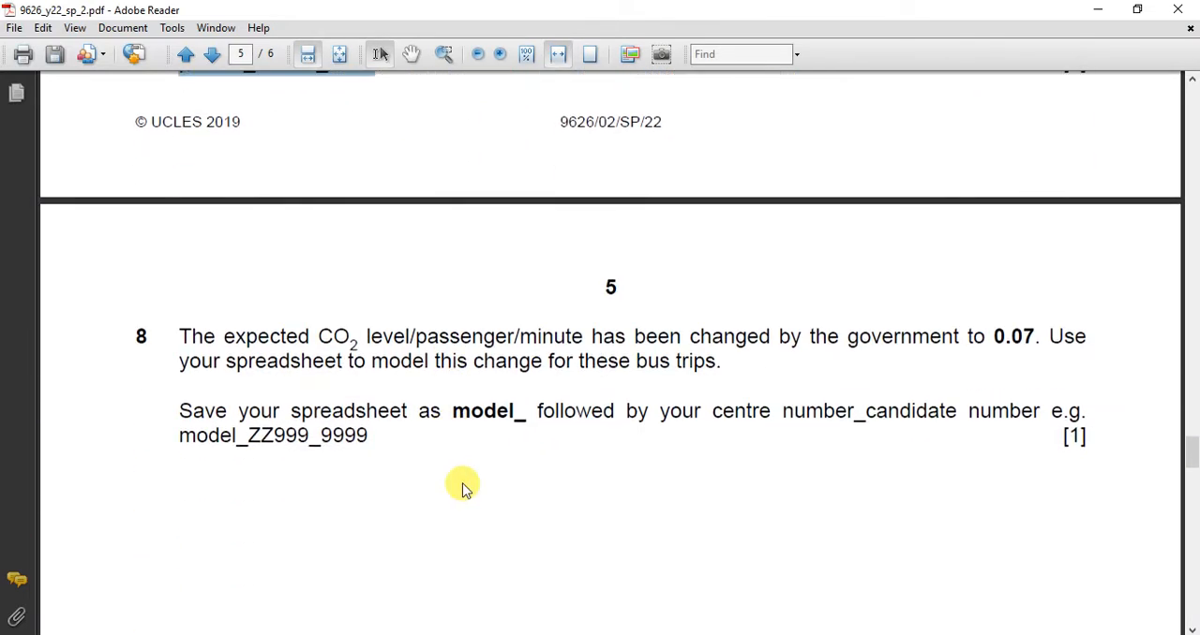
{"action": "left_click_drag", "start_coordinate": [327, 335], "coordinate": [549, 348]}
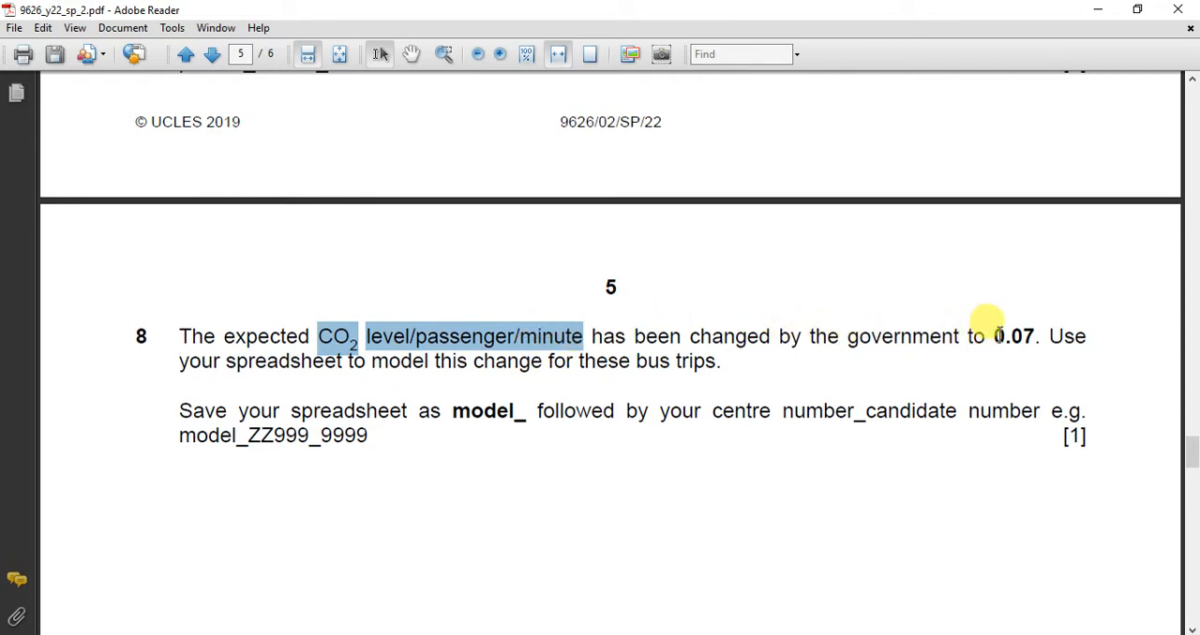
Read the new CO2 level in question 8 and copy the example file name model_ZZ999_9999.
{"action": "left_click_drag", "start_coordinate": [995, 336], "coordinate": [1036, 335]}
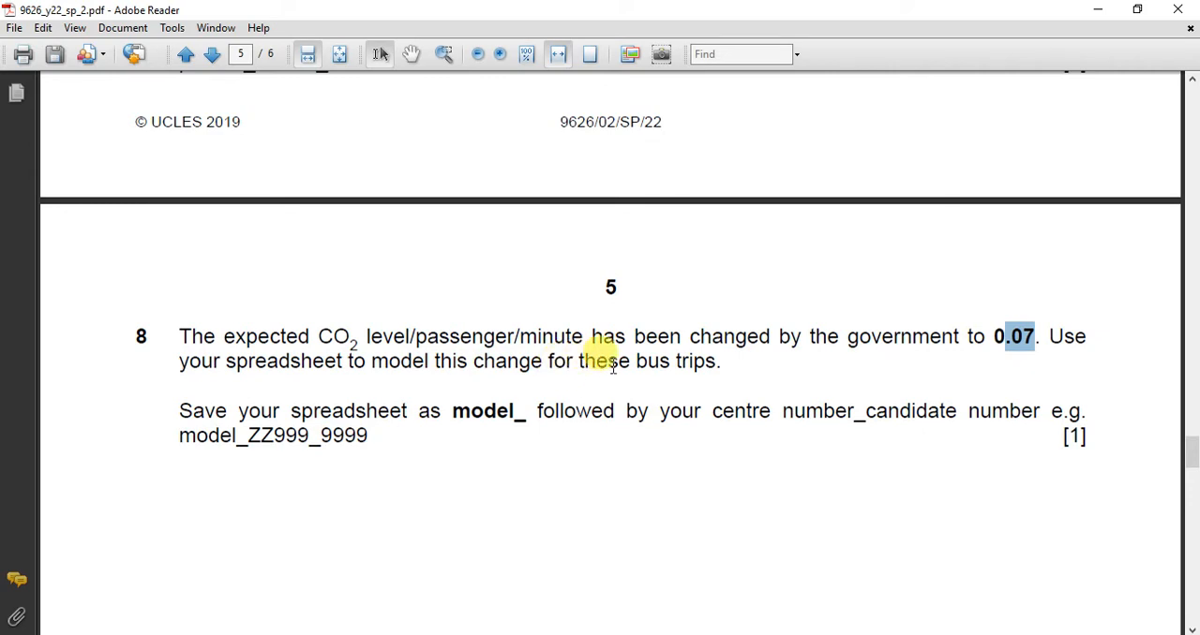
{"action": "left_click_drag", "start_coordinate": [180, 437], "coordinate": [360, 448]}
{"action": "right_click", "coordinate": [367, 447]}
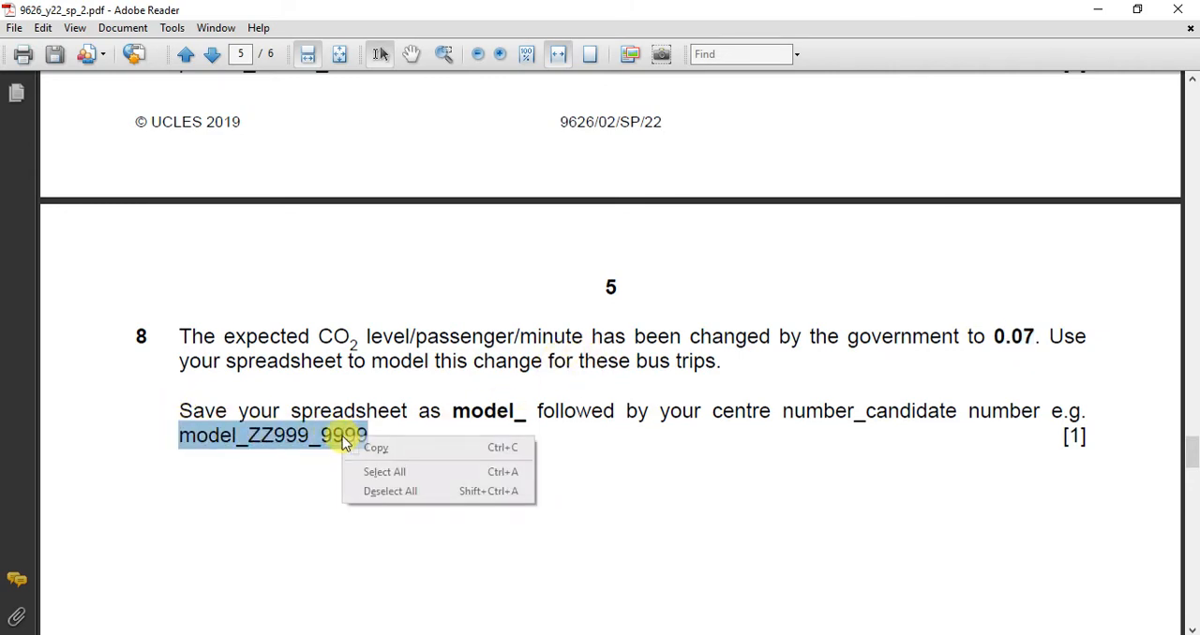
{"action": "left_click", "coordinate": [373, 454]}
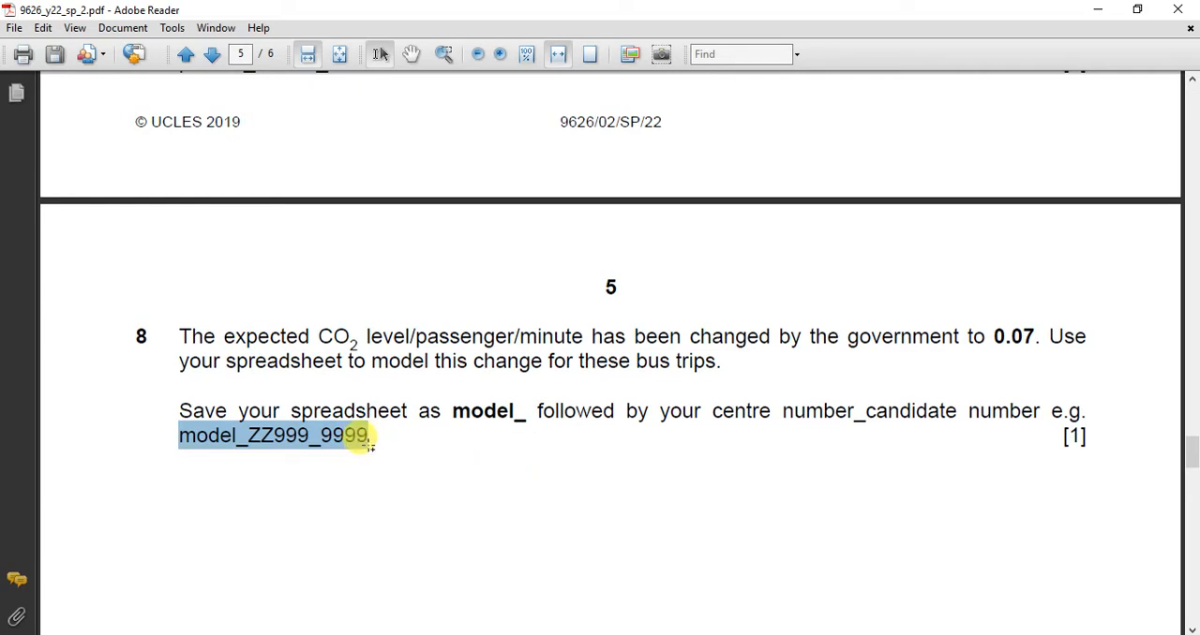
Check the required CO2 level in question 8, switch to the protected workbook in Excel and set the expected CO2 level in B1 to 0.07.
{"action": "left_click_drag", "start_coordinate": [987, 342], "coordinate": [1034, 349]}
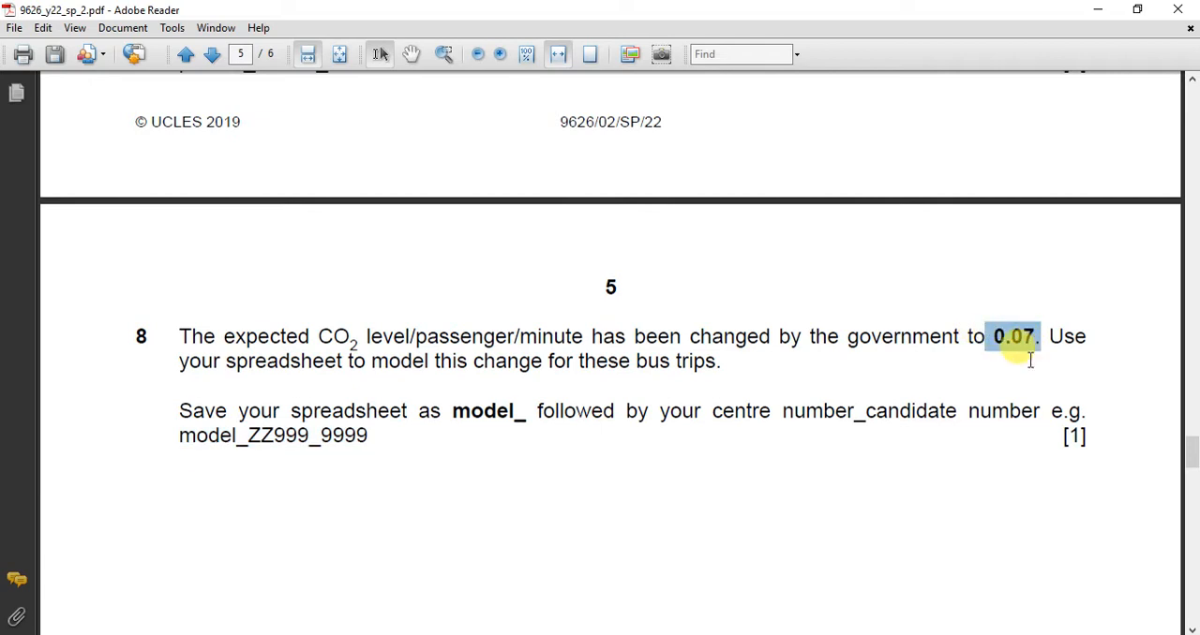
{"action": "left_click", "coordinate": [753, 634]}
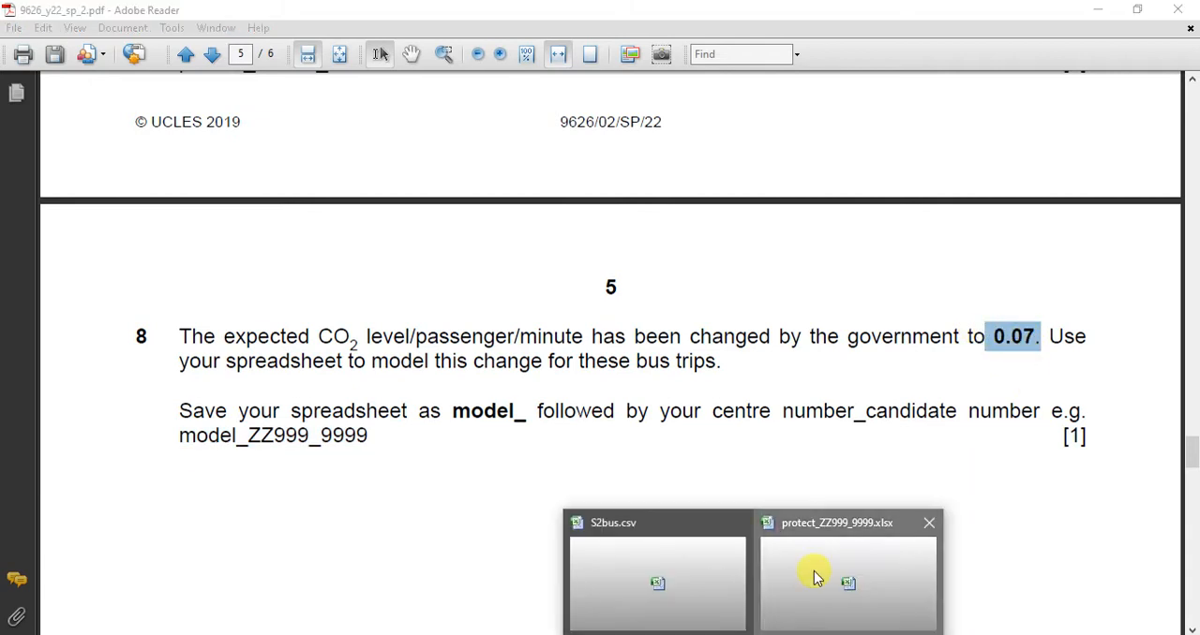
{"action": "left_click", "coordinate": [813, 571]}
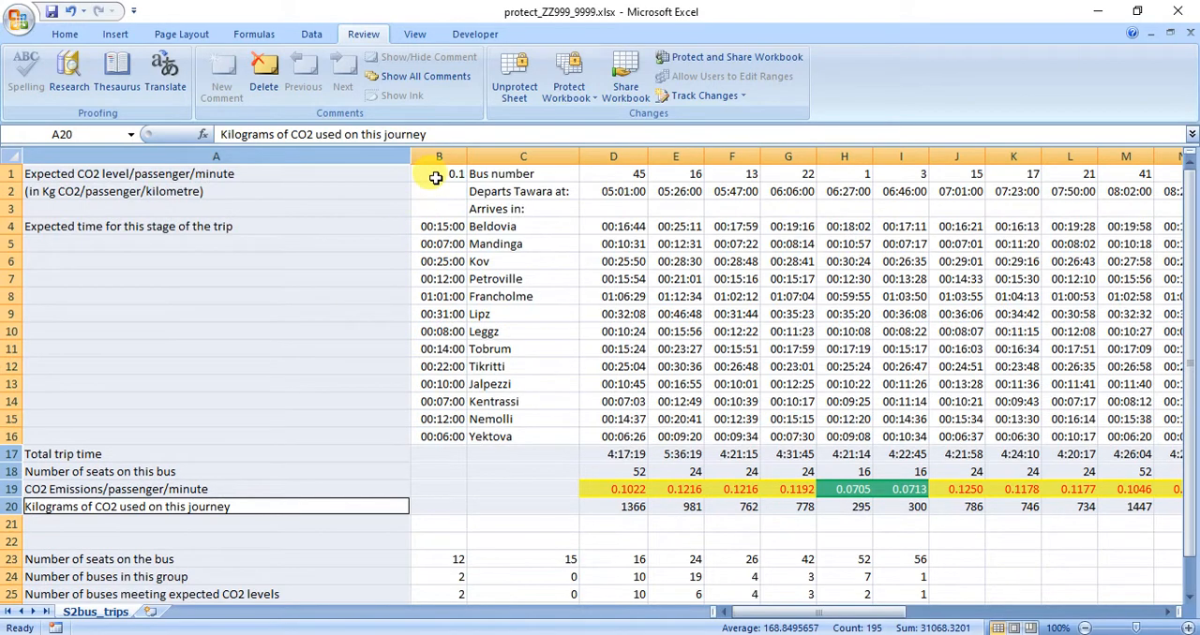
{"action": "left_click", "coordinate": [436, 178]}
{"action": "type", "text": "07"}
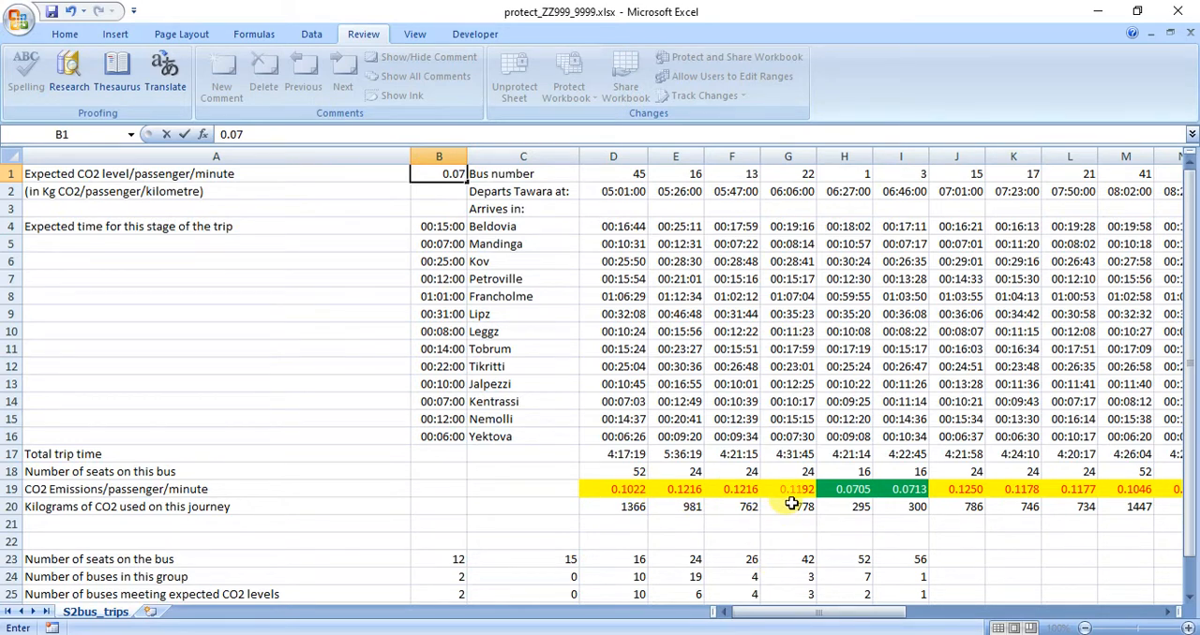
{"action": "key", "text": "Return"}
{"action": "left_click_drag", "start_coordinate": [843, 614], "coordinate": [782, 607]}
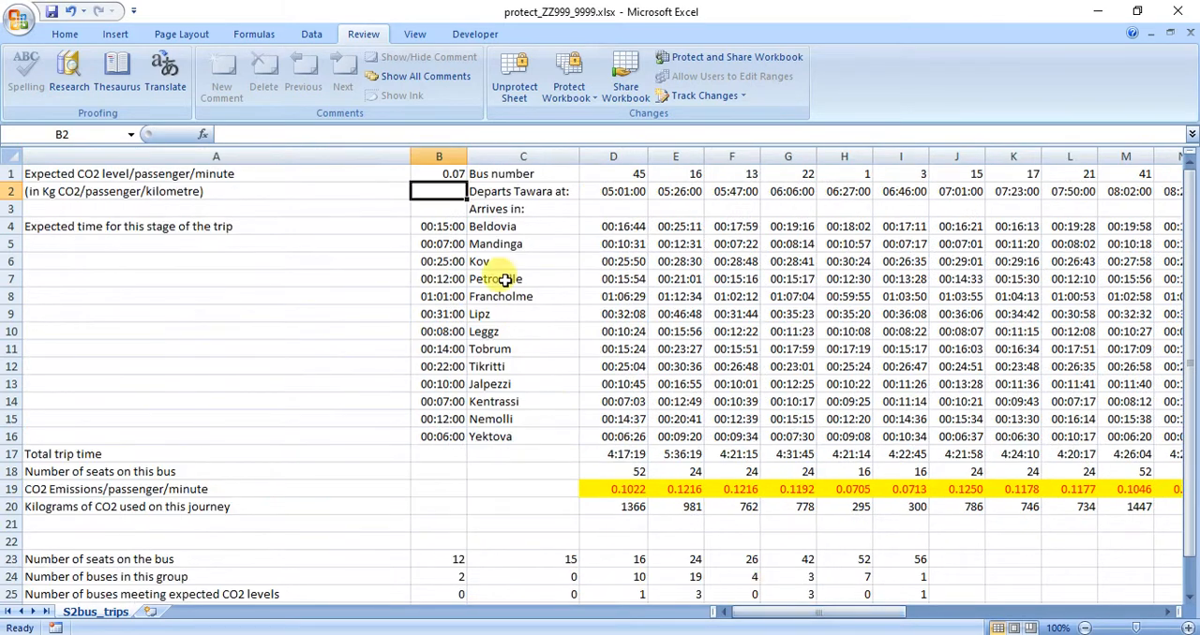
{"action": "left_click", "coordinate": [423, 178]}
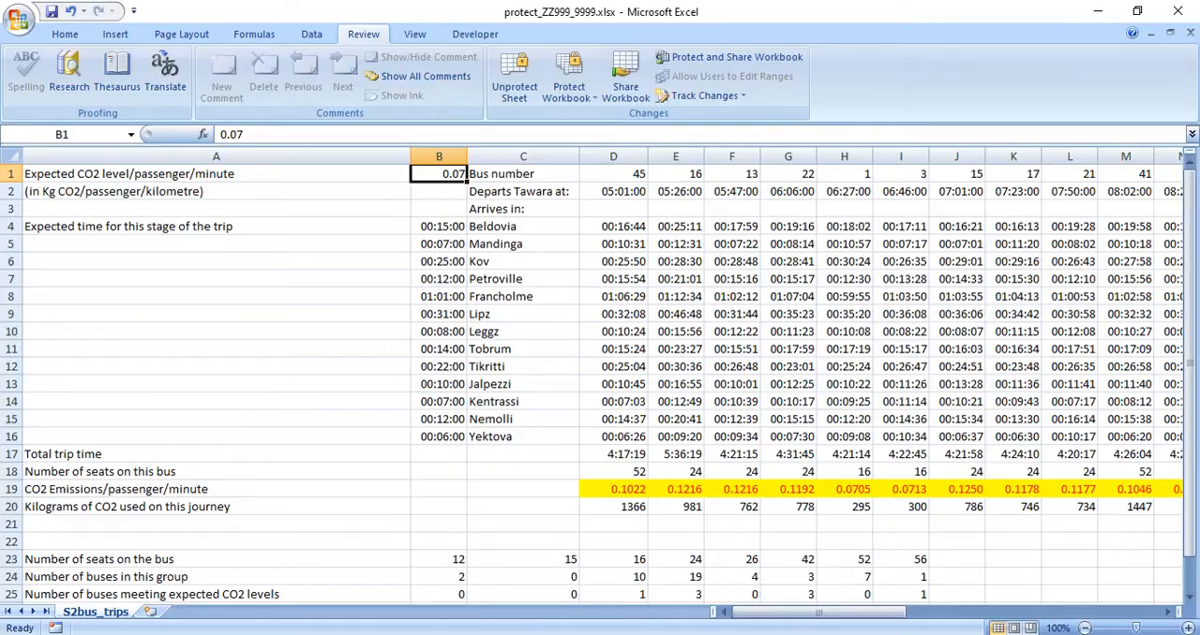
Copy the file name model_ZZ999_9999 from question 8 in Adobe Reader and save the Excel workbook under that name in the SP22 folder.
{"action": "key", "text": "alt+Tab"}
{"action": "left_click_drag", "start_coordinate": [182, 437], "coordinate": [368, 442]}
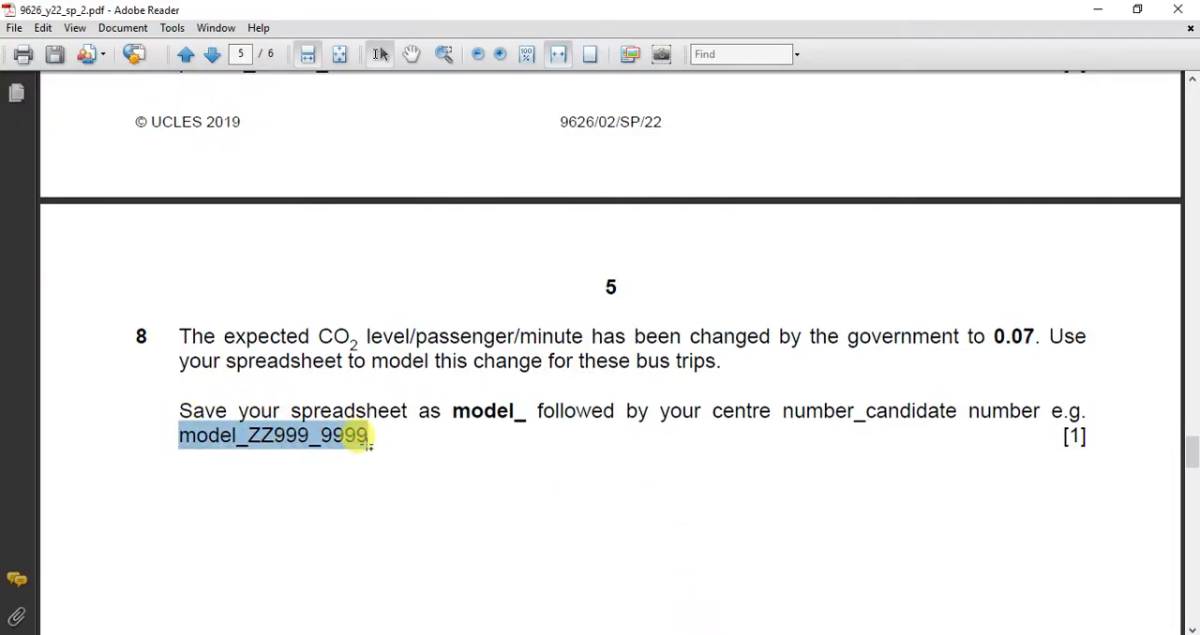
{"action": "mouse_move", "coordinate": [718, 568]}
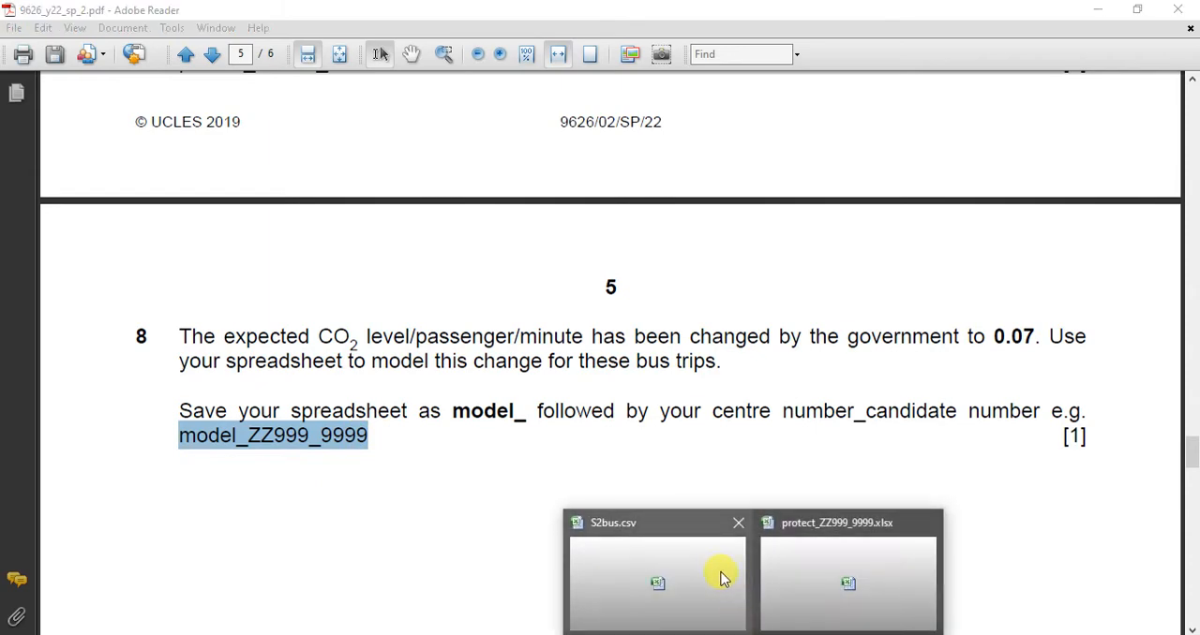
{"action": "left_click", "coordinate": [785, 576]}
{"action": "left_click", "coordinate": [18, 19]}
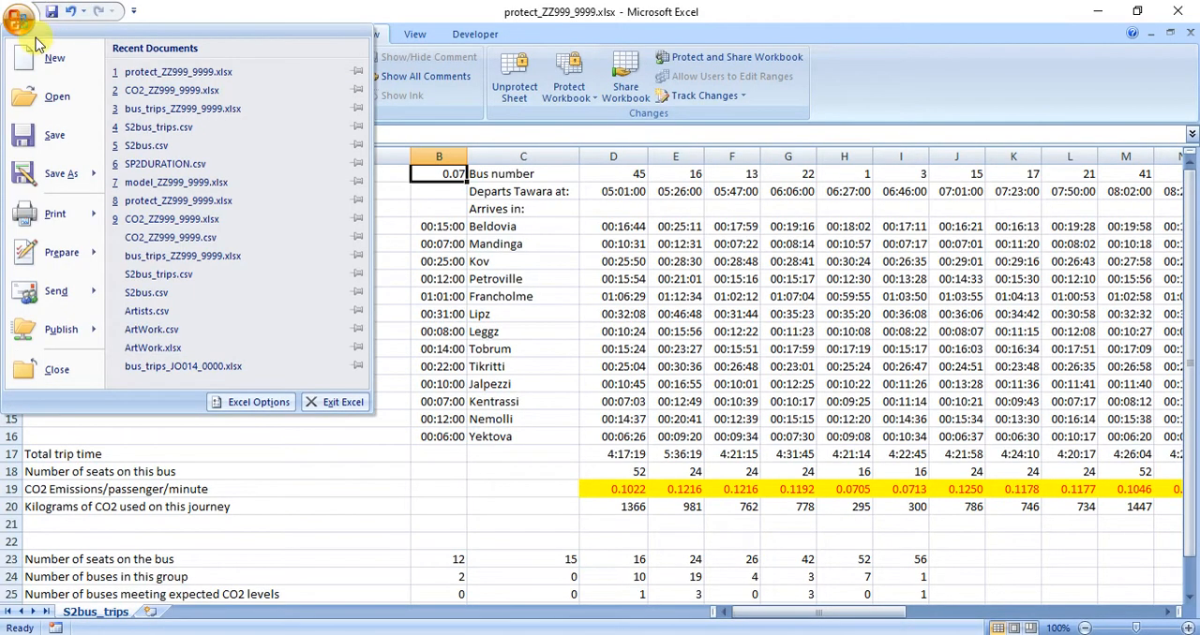
{"action": "left_click", "coordinate": [35, 174]}
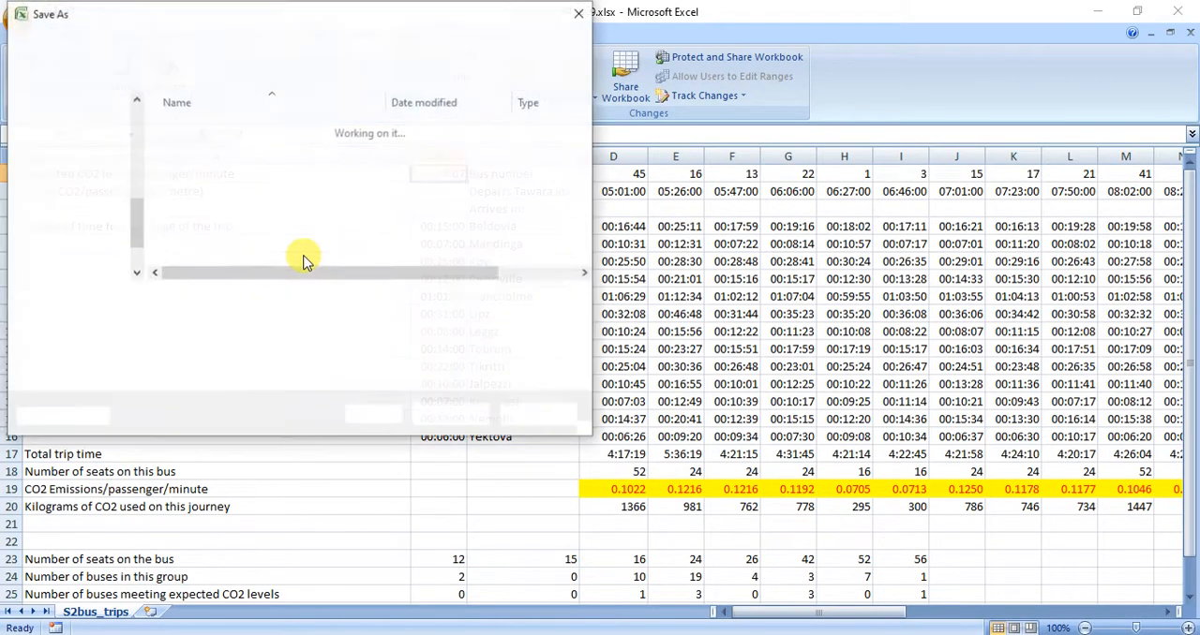
{"action": "key", "text": "ctrl+v"}
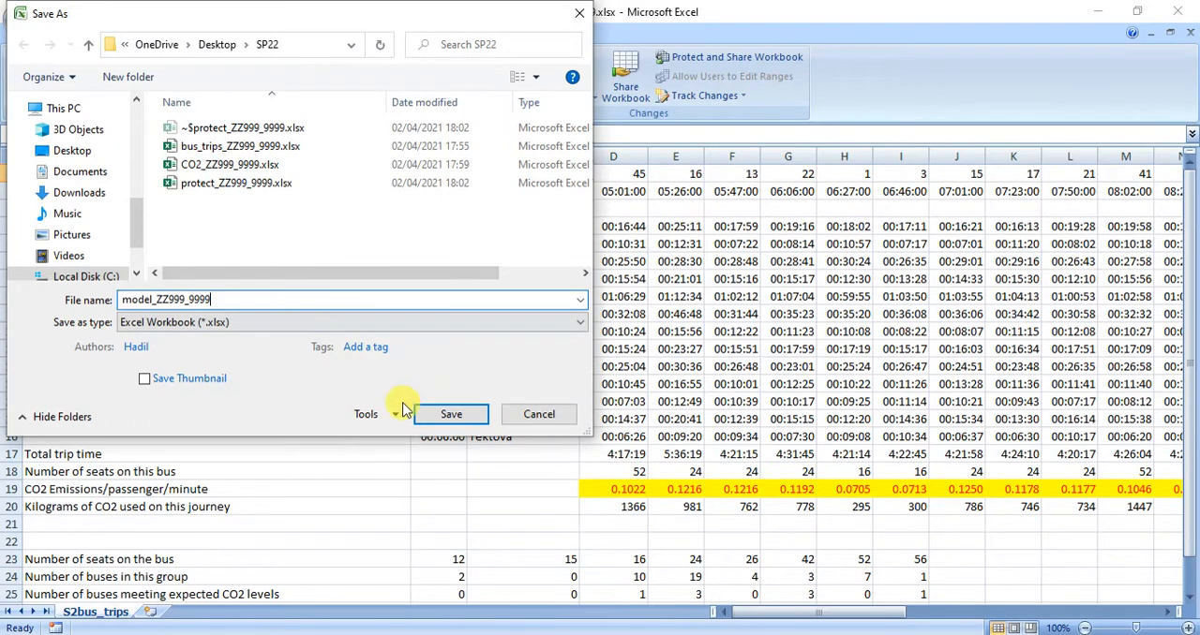
{"action": "left_click", "coordinate": [454, 418]}
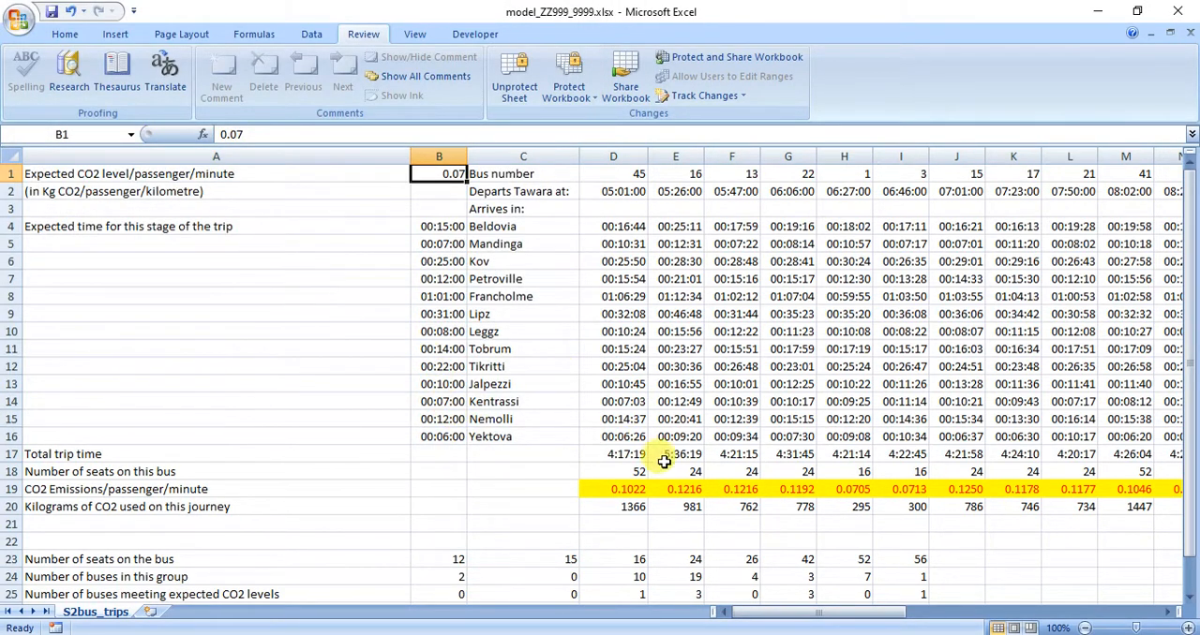
Calculate the arrival time in D3 with =D2+D17 and fill the formula across row 3 to AW3.
{"action": "mouse_move", "coordinate": [761, 614]}
{"action": "left_mouse_down"}
{"action": "mouse_move", "coordinate": [819, 614]}
{"action": "mouse_move", "coordinate": [755, 614]}
{"action": "left_mouse_up"}
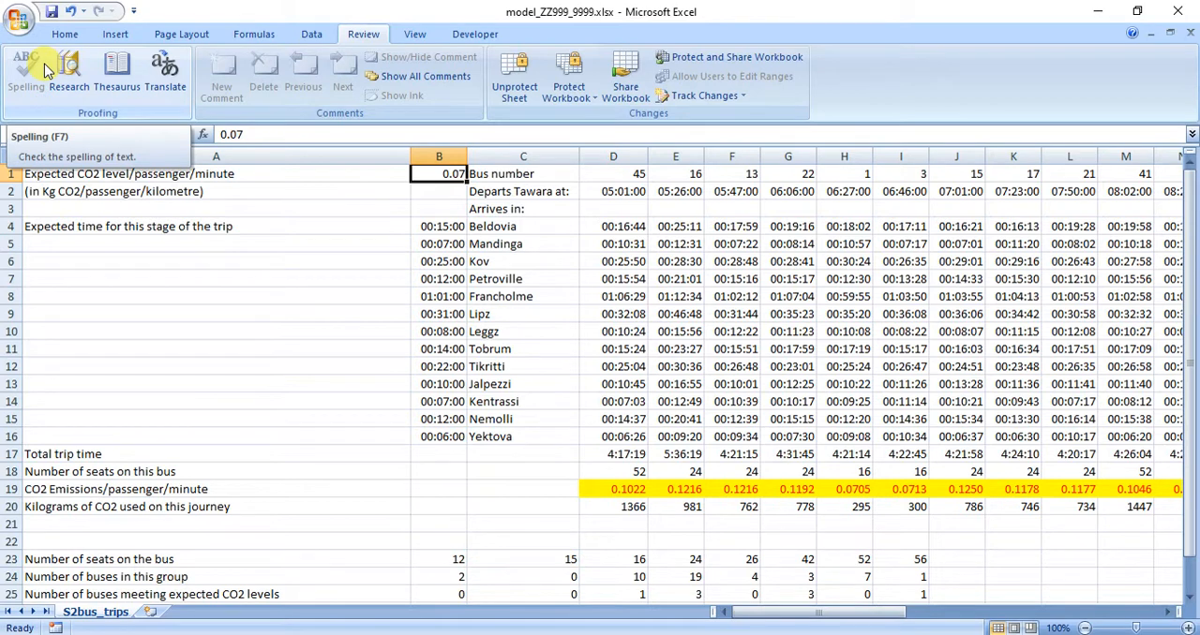
{"action": "left_click", "coordinate": [617, 210]}
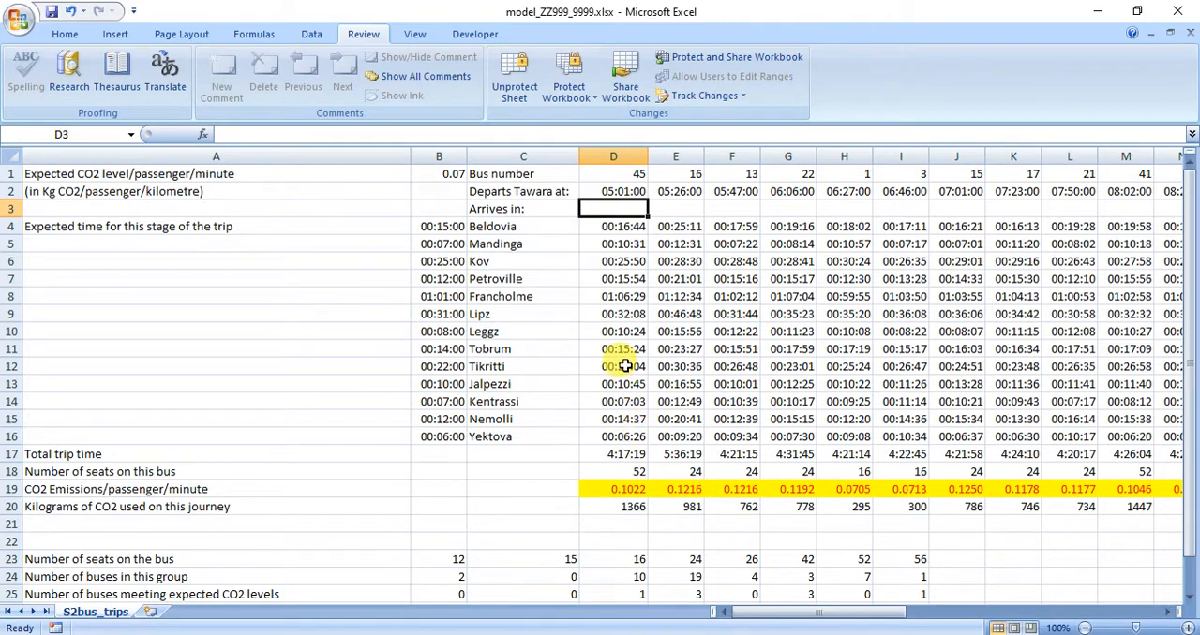
{"action": "left_click", "coordinate": [598, 190]}
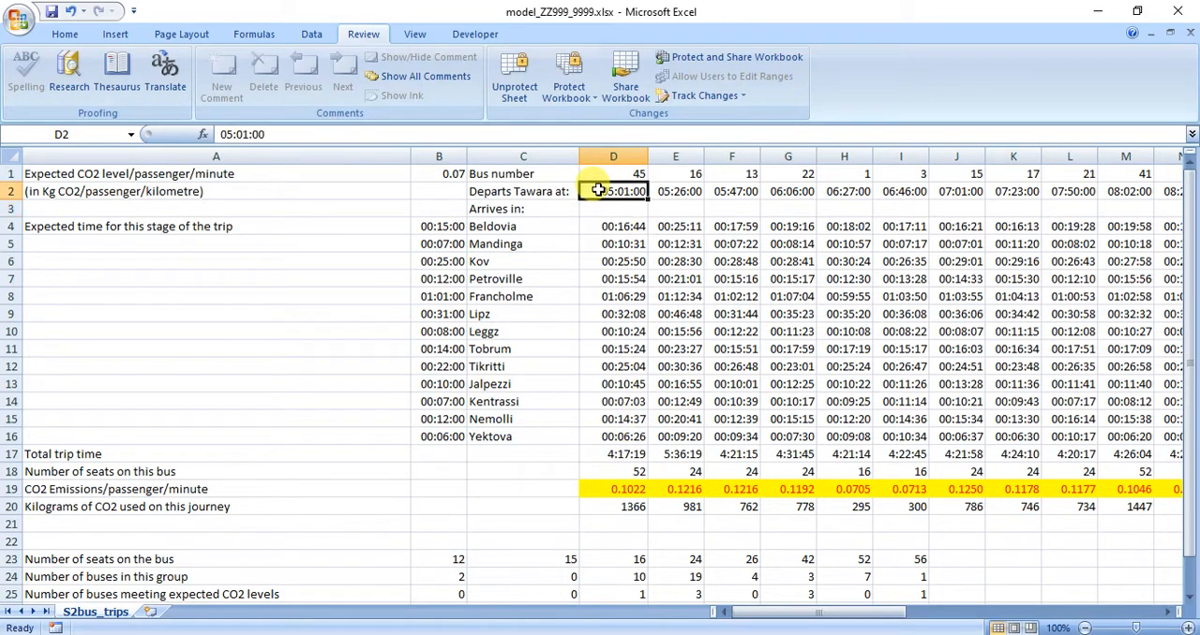
{"action": "left_click", "coordinate": [608, 456]}
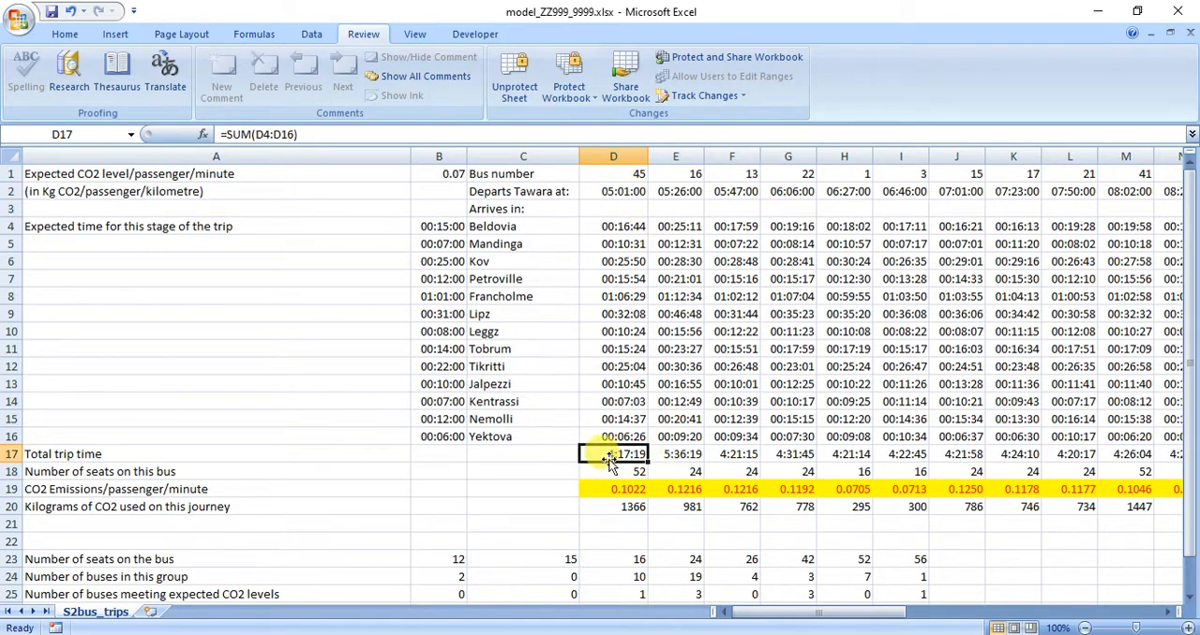
{"action": "left_click", "coordinate": [587, 206]}
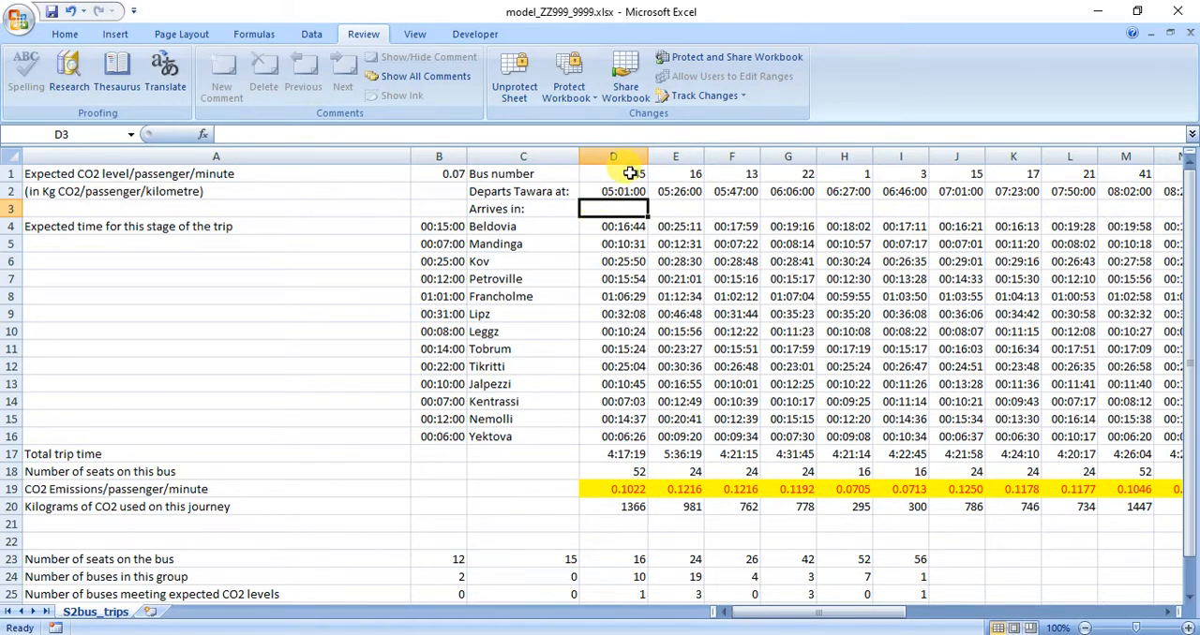
{"action": "type", "text": "="}
{"action": "left_click", "coordinate": [614, 187]}
{"action": "type", "text": "+"}
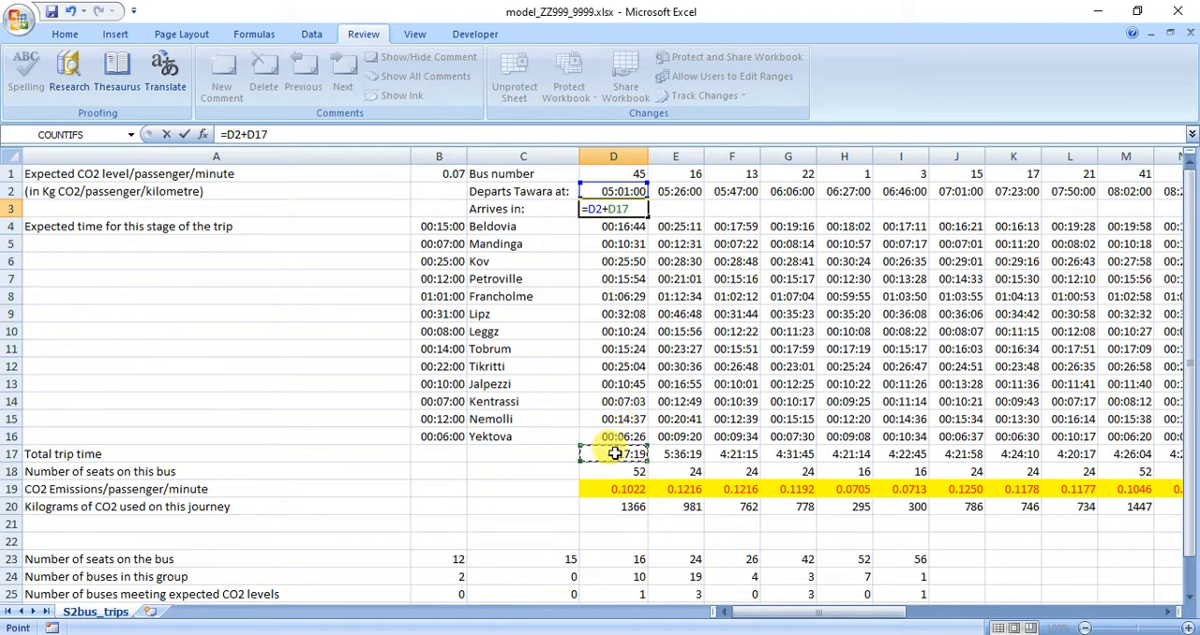
{"action": "key", "text": "Return"}
{"action": "left_click", "coordinate": [635, 209]}
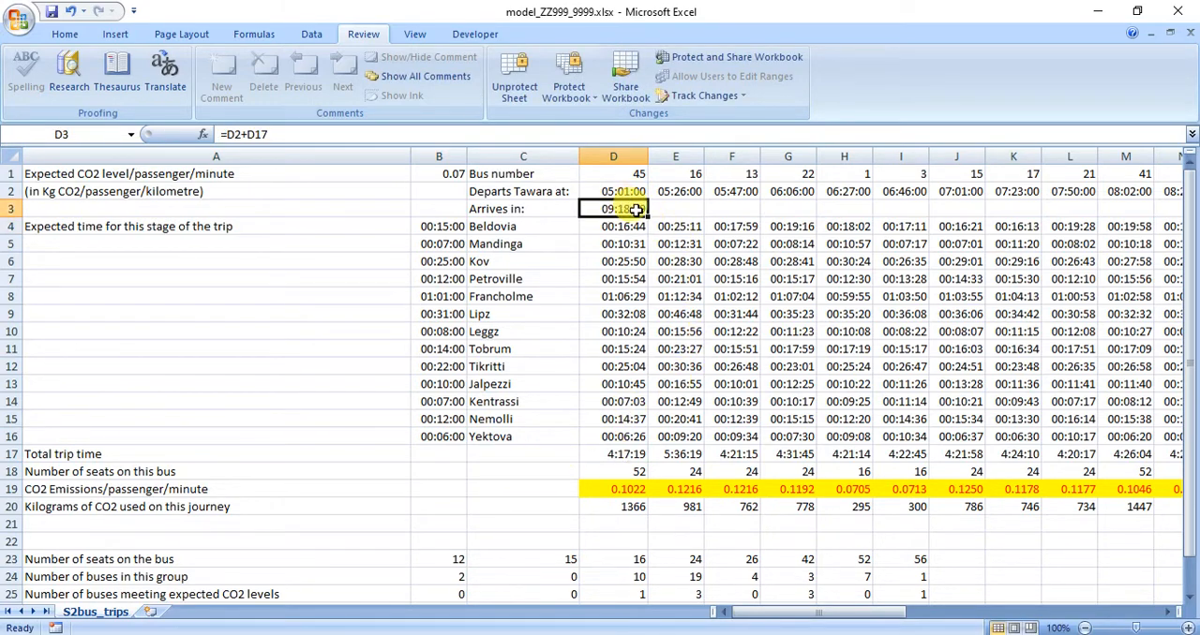
{"action": "left_click_drag", "start_coordinate": [648, 214], "coordinate": [1078, 213]}
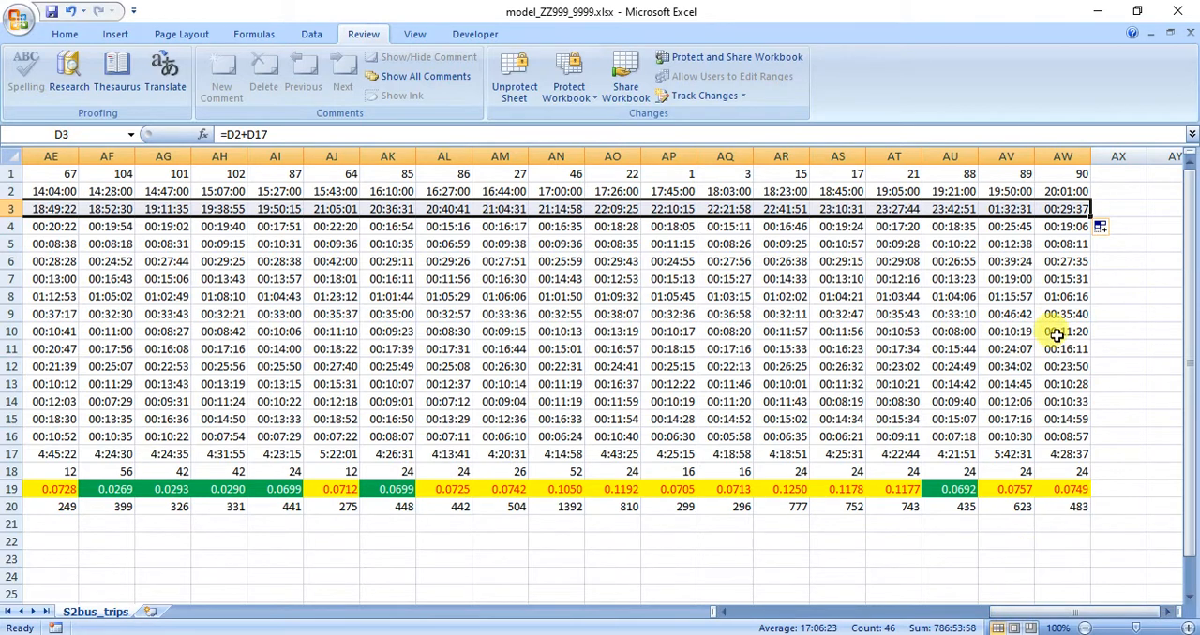
Enter the heading LATE in cell AX1, beside the last bus number.
{"action": "left_click", "coordinate": [1128, 174]}
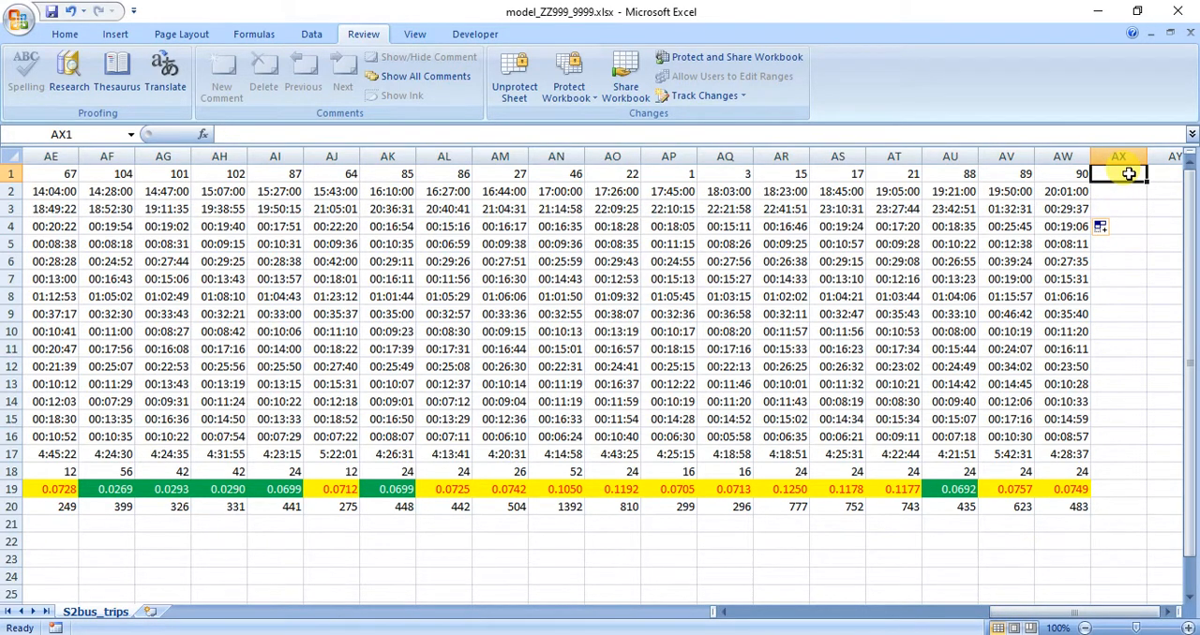
{"action": "type", "text": "L"}
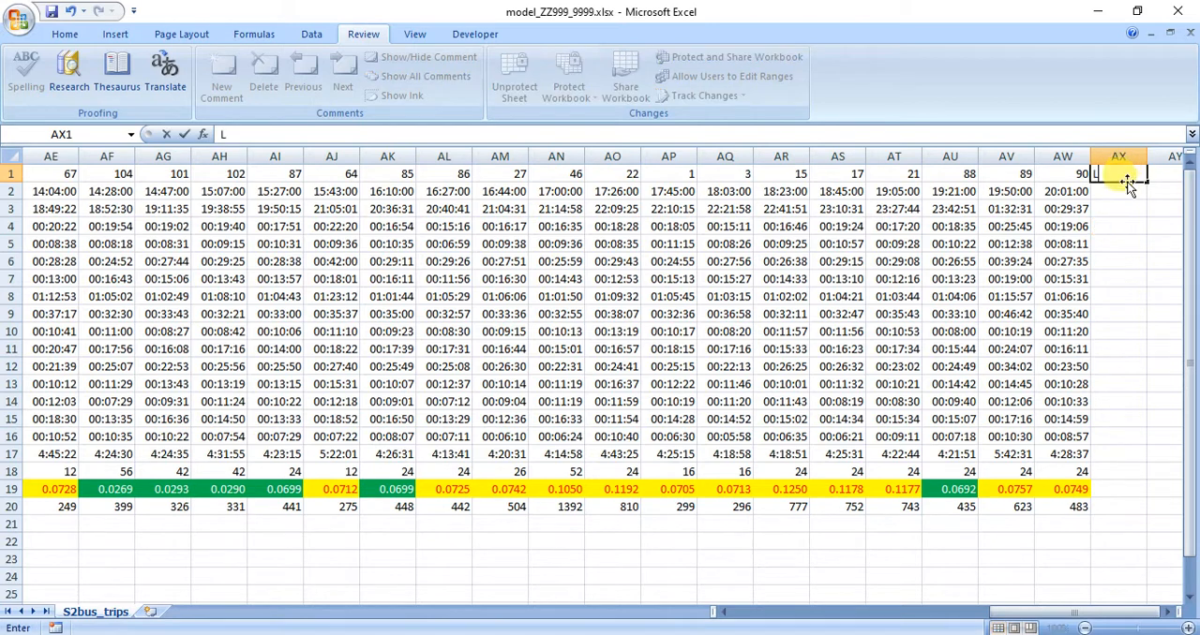
{"action": "key", "text": "Return"}
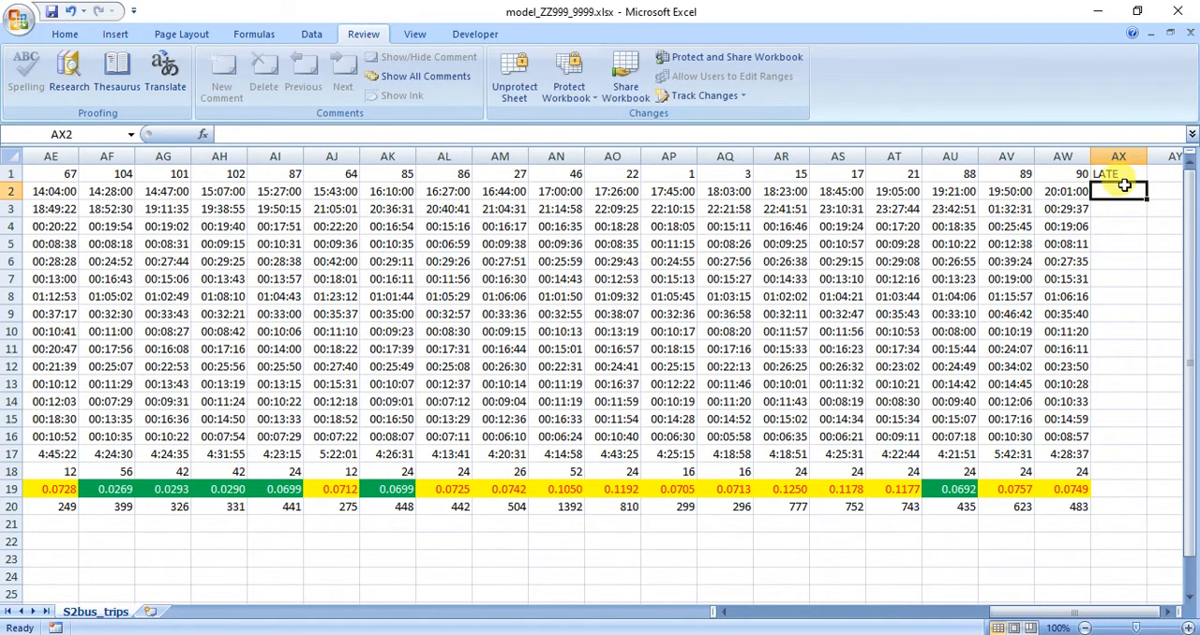
{"action": "left_click", "coordinate": [1121, 209]}
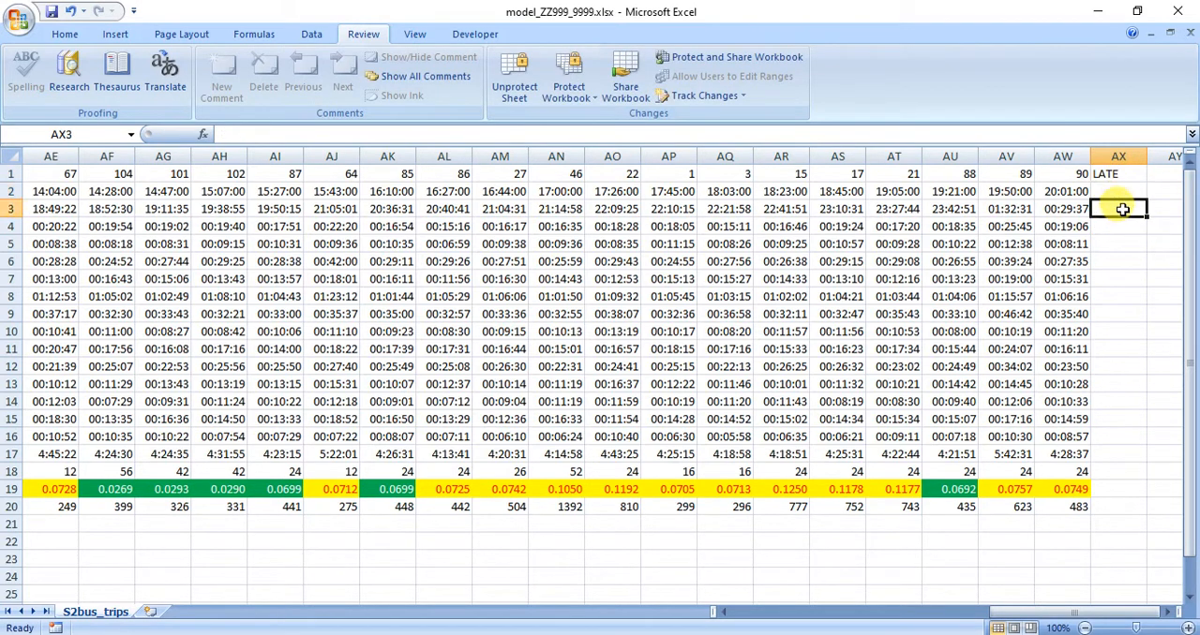
{"action": "left_click", "coordinate": [1074, 210]}
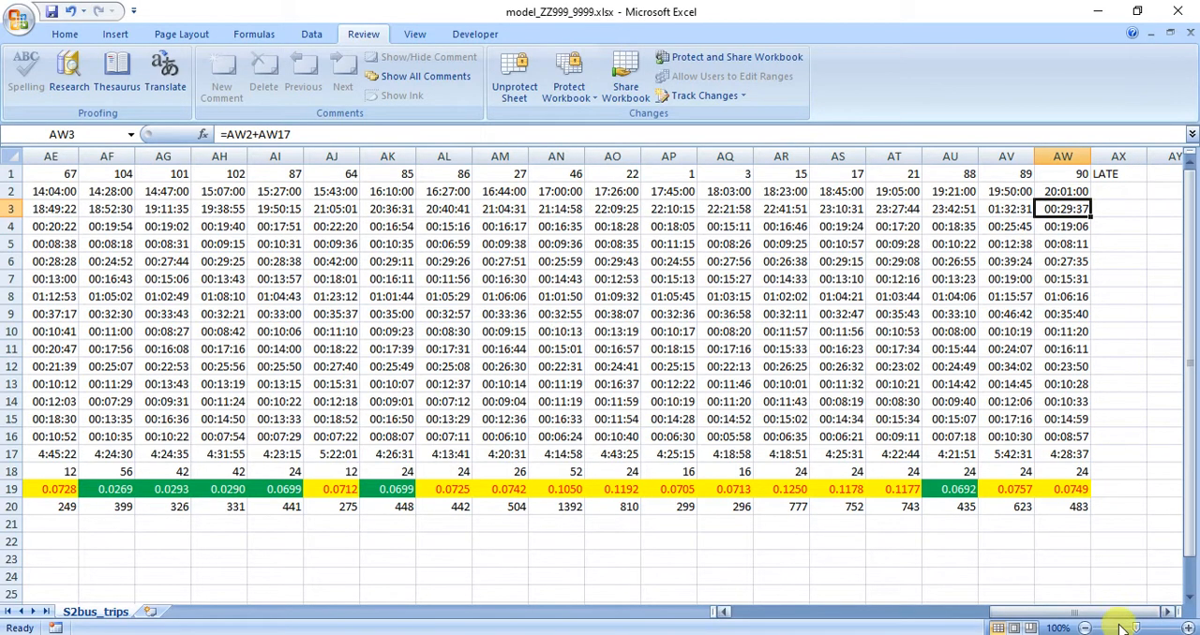
{"action": "left_click_drag", "start_coordinate": [1119, 612], "coordinate": [815, 611]}
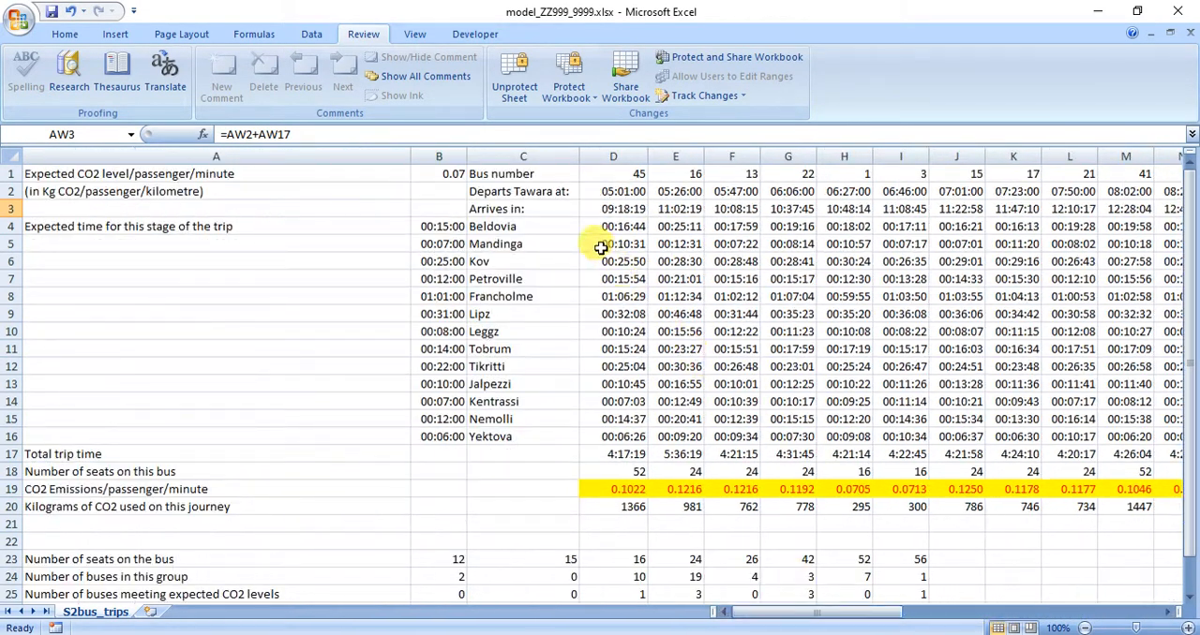
{"action": "left_click", "coordinate": [446, 230]}
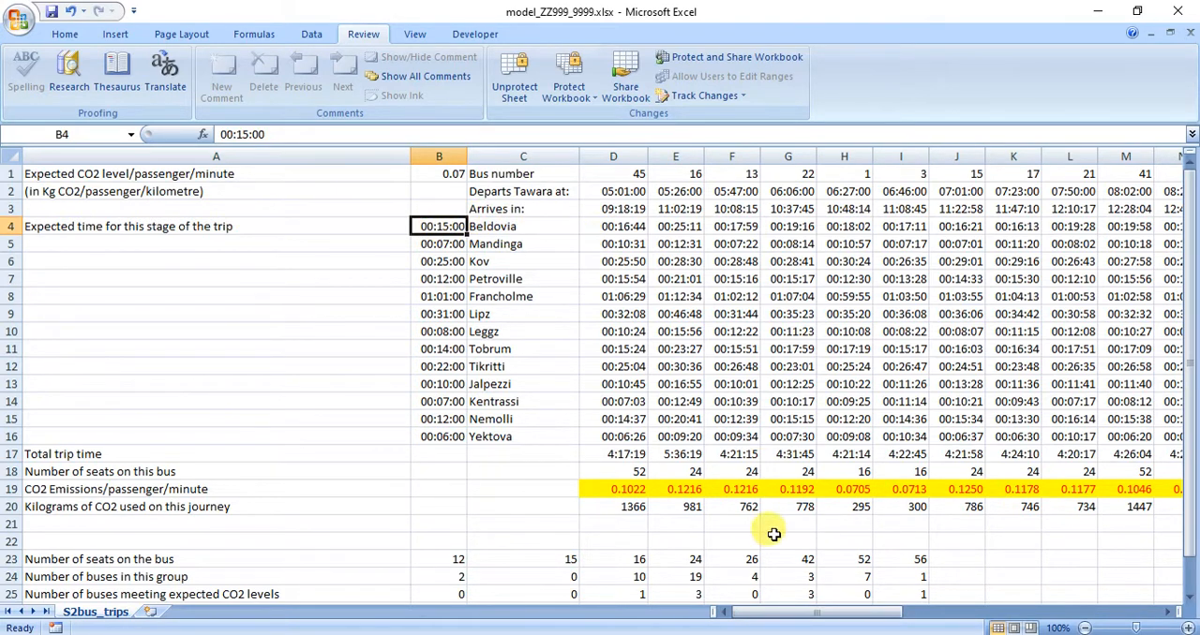
{"action": "left_click_drag", "start_coordinate": [863, 618], "coordinate": [1124, 591]}
{"action": "left_click", "coordinate": [1117, 206]}
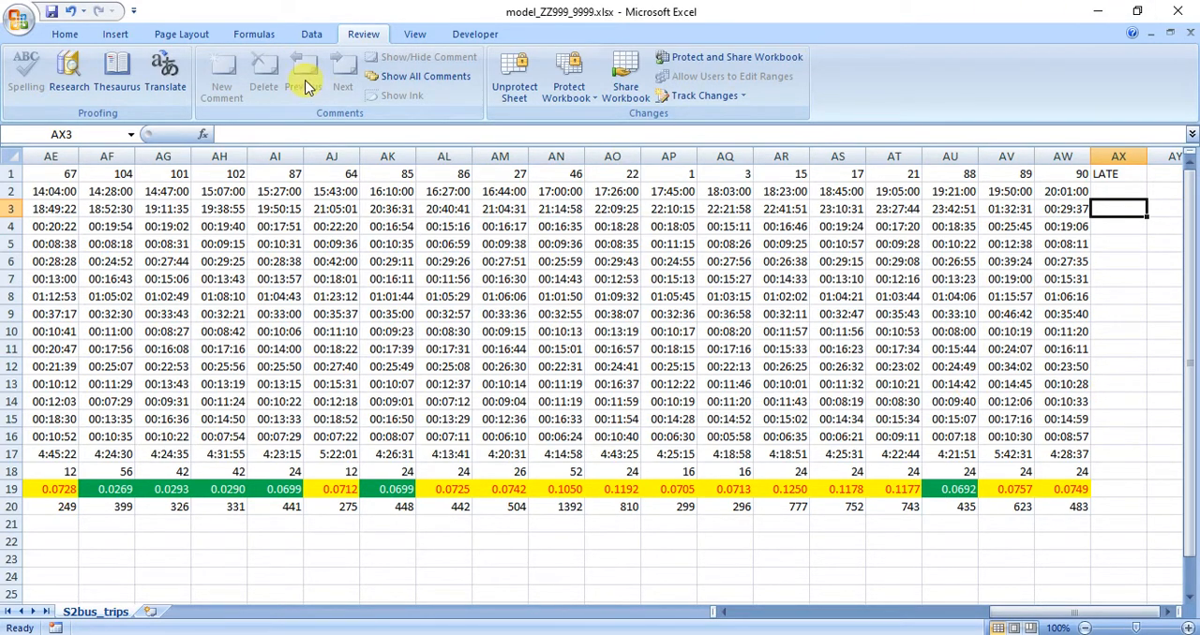
{"action": "left_click", "coordinate": [204, 135]}
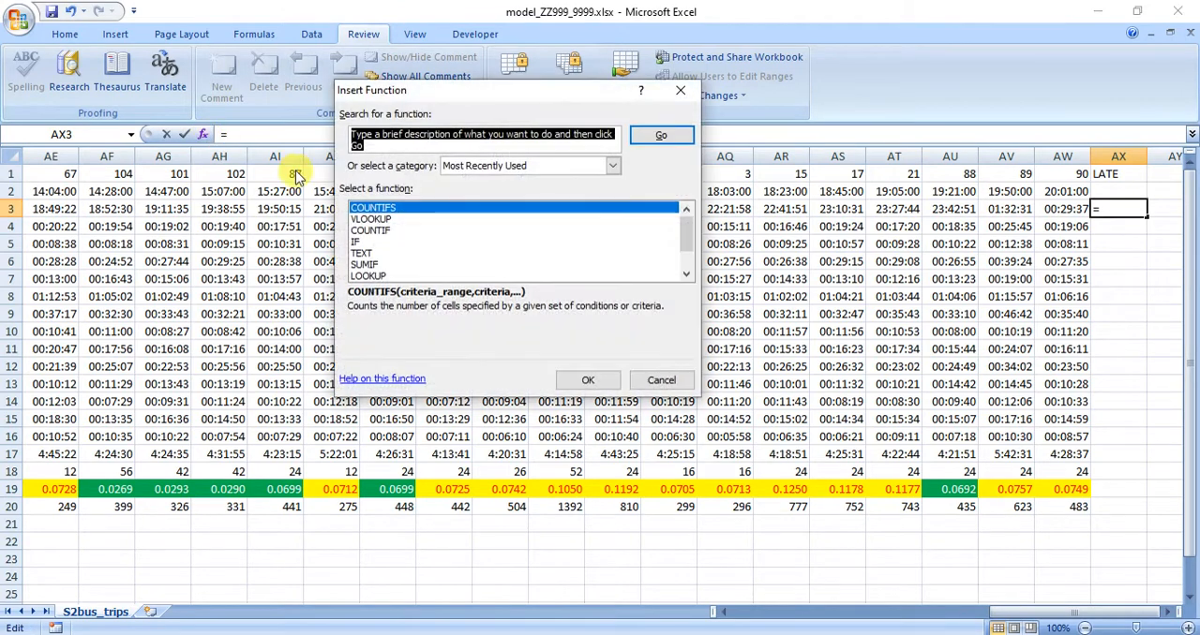
{"action": "double_click", "coordinate": [368, 231]}
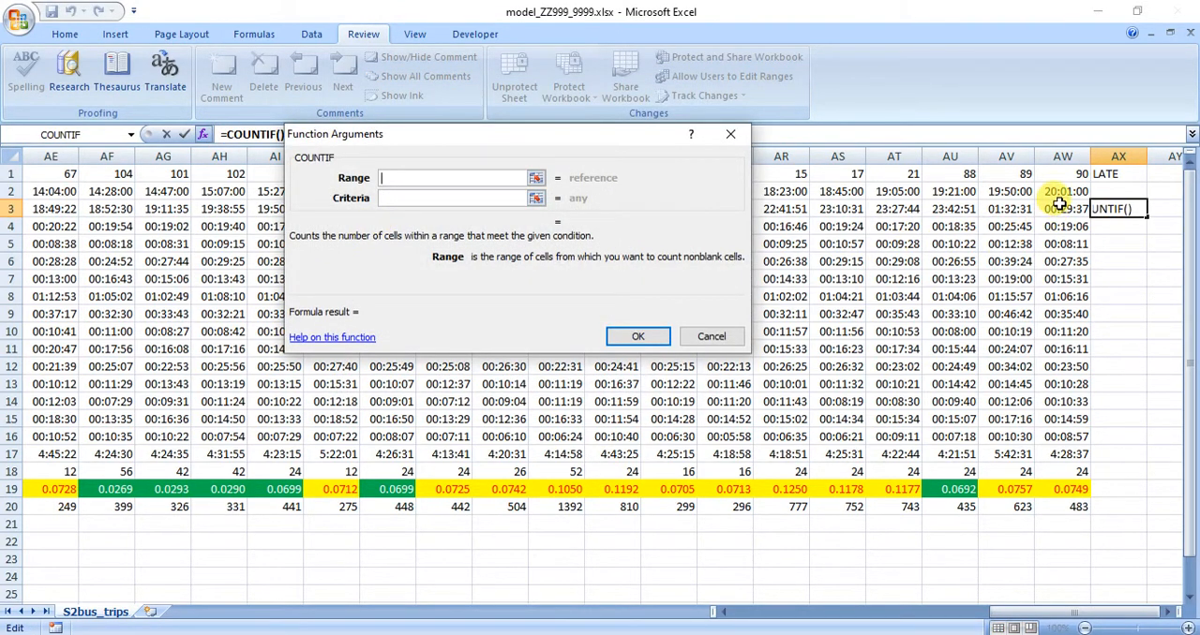
{"action": "left_click_drag", "start_coordinate": [1056, 210], "coordinate": [620, 208]}
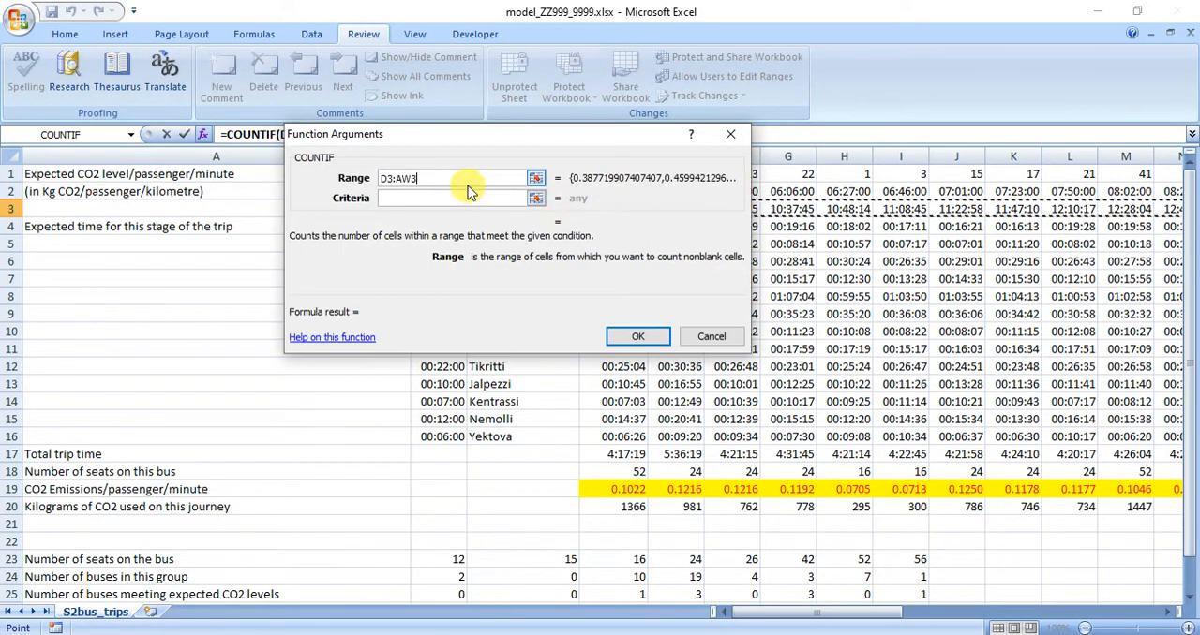
{"action": "key", "text": "Escape"}
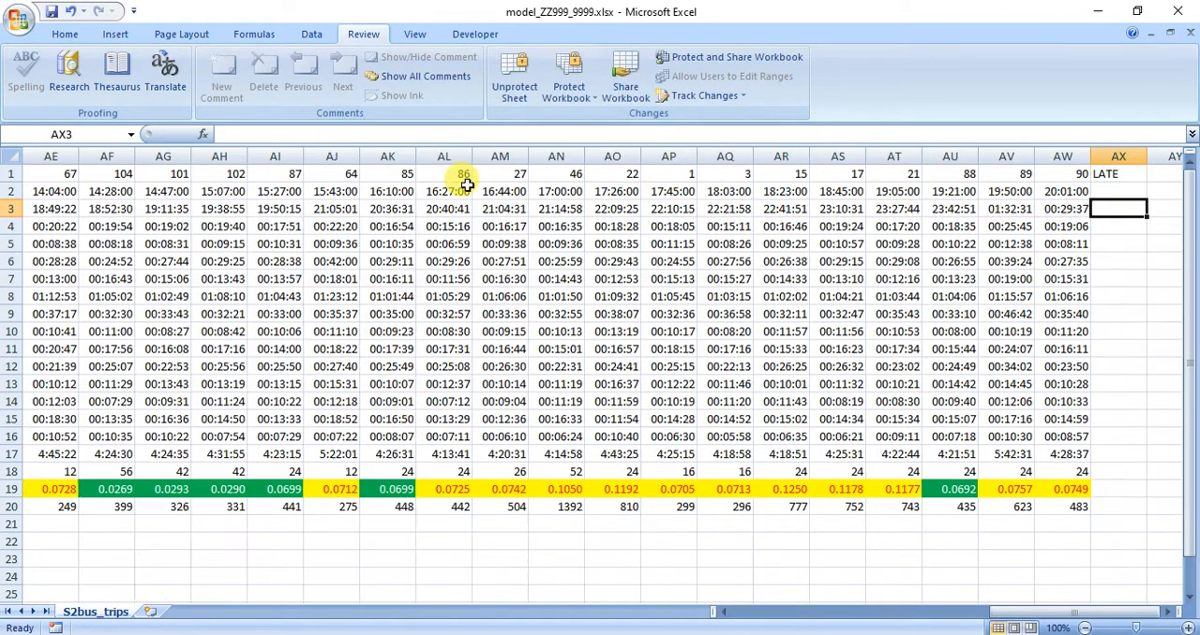
Start a COUNTIF formula in AX4 with D4:AW4 as its range and open its function arguments.
{"action": "left_click", "coordinate": [1120, 225]}
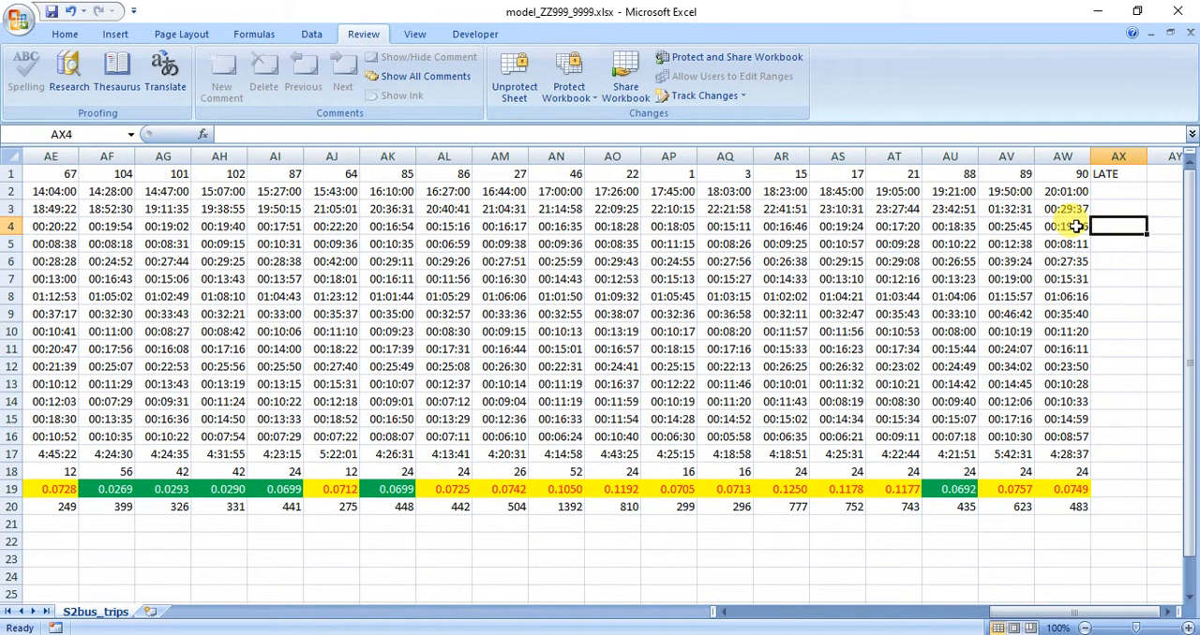
{"action": "type", "text": "=CO"}
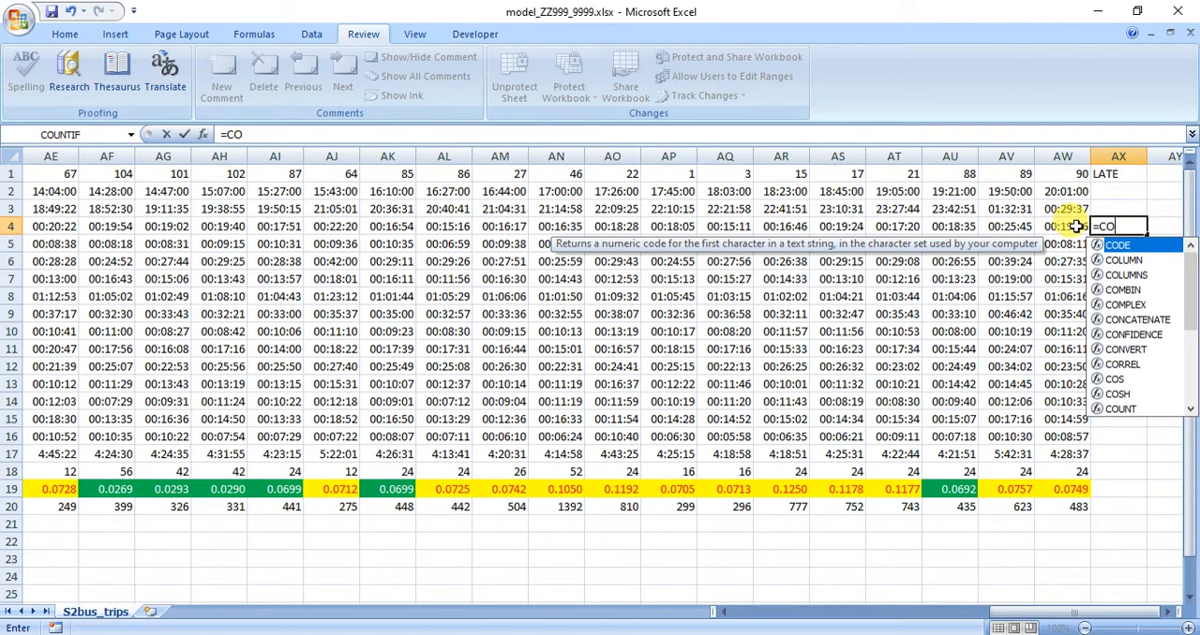
{"action": "type", "text": "U"}
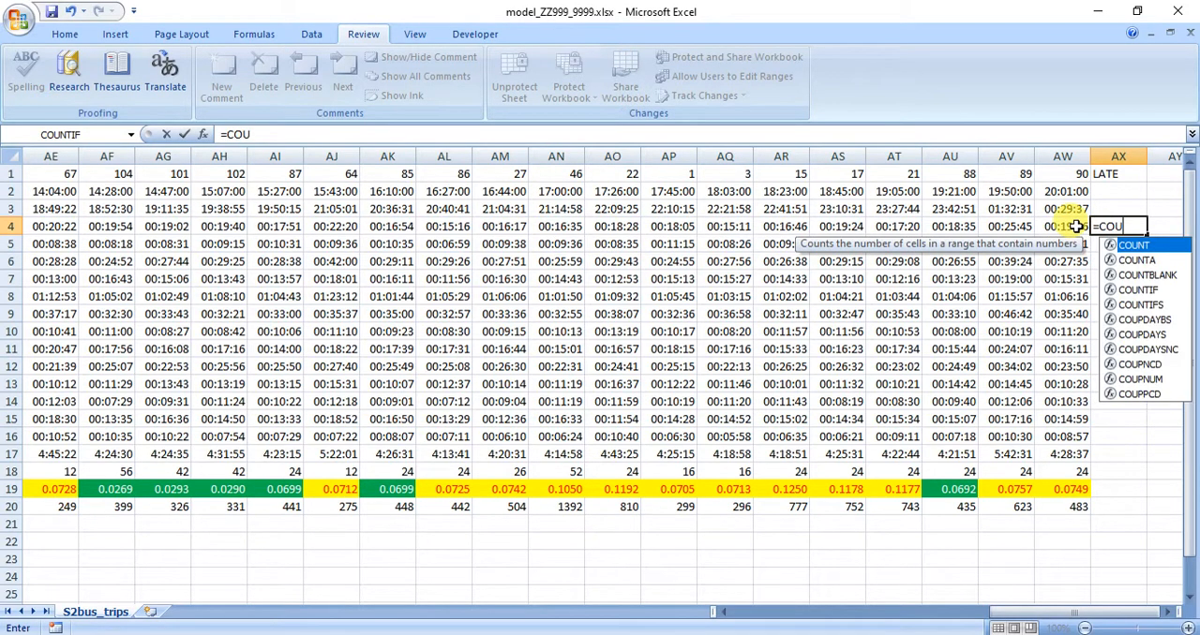
{"action": "double_click", "coordinate": [1149, 291]}
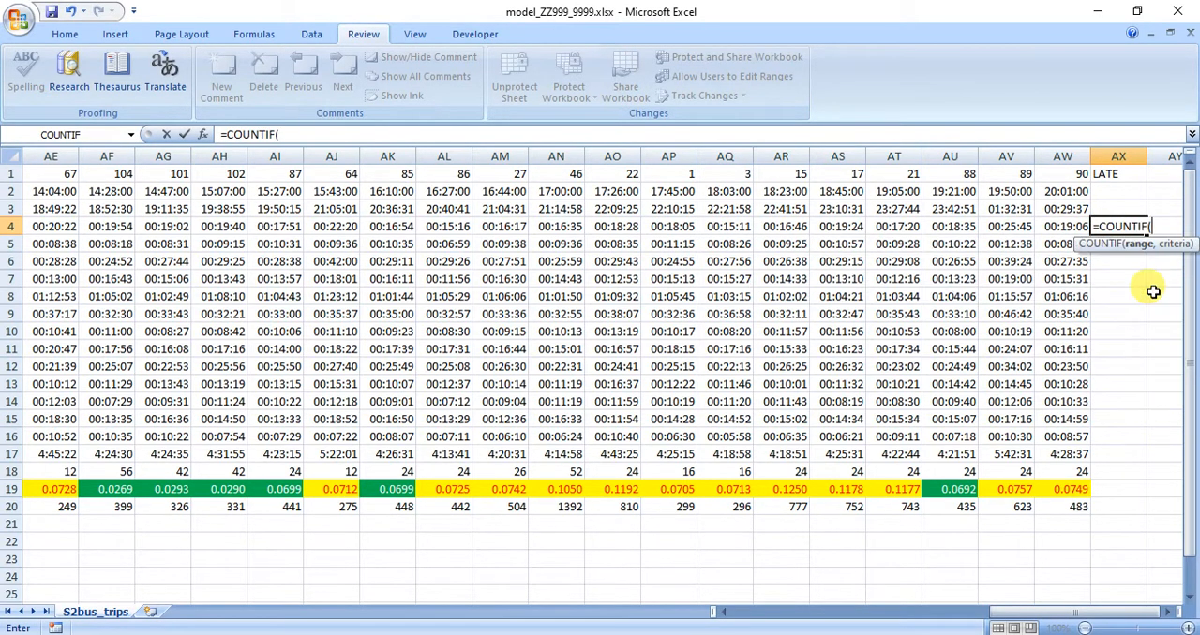
{"action": "left_click_drag", "start_coordinate": [1050, 226], "coordinate": [596, 228]}
{"action": "left_click", "coordinate": [201, 134]}
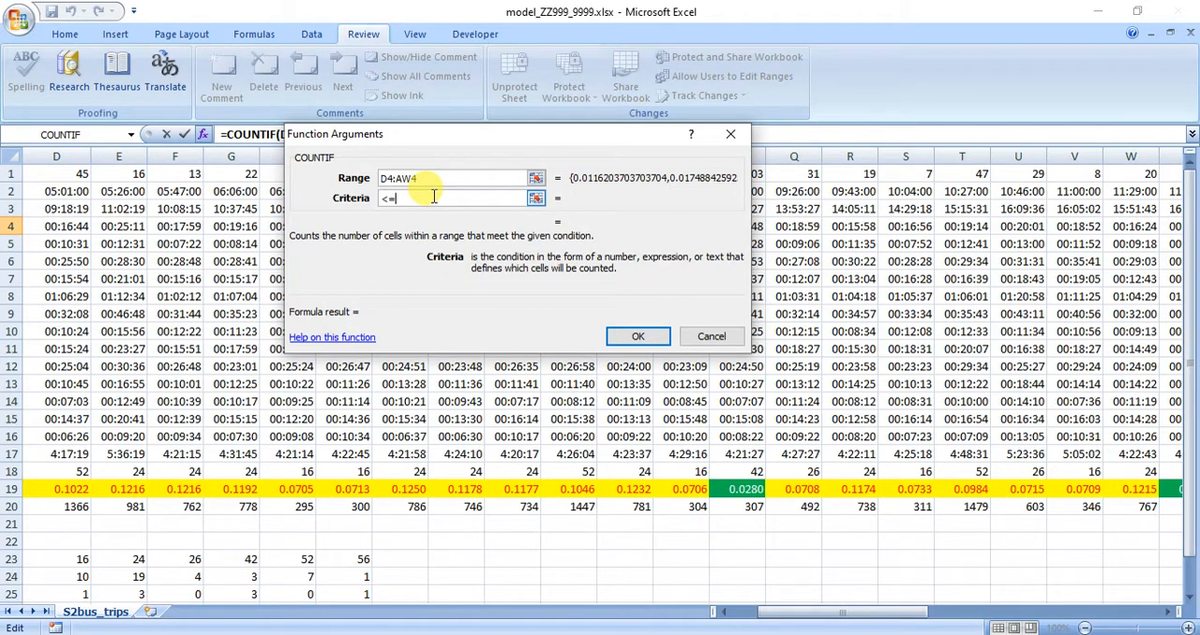
Set the COUNTIF criteria to "<="&B4, the expected time for the Beldovia stage, and enter the formula.
{"action": "left_click_drag", "start_coordinate": [835, 614], "coordinate": [796, 613]}
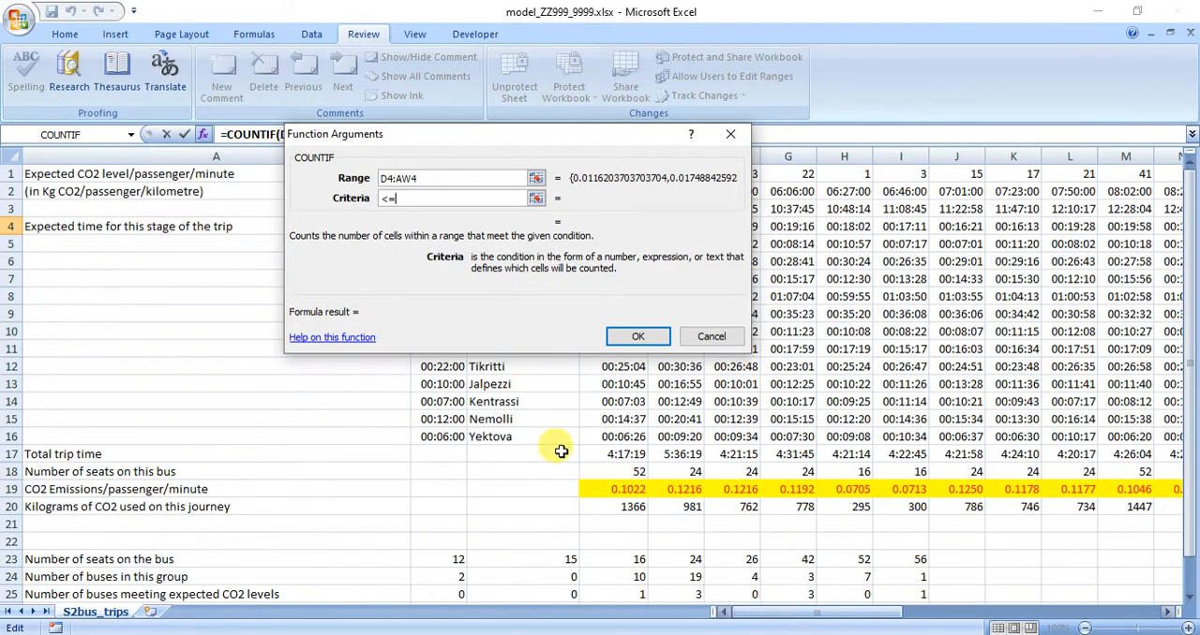
{"action": "left_click_drag", "start_coordinate": [446, 134], "coordinate": [391, 349]}
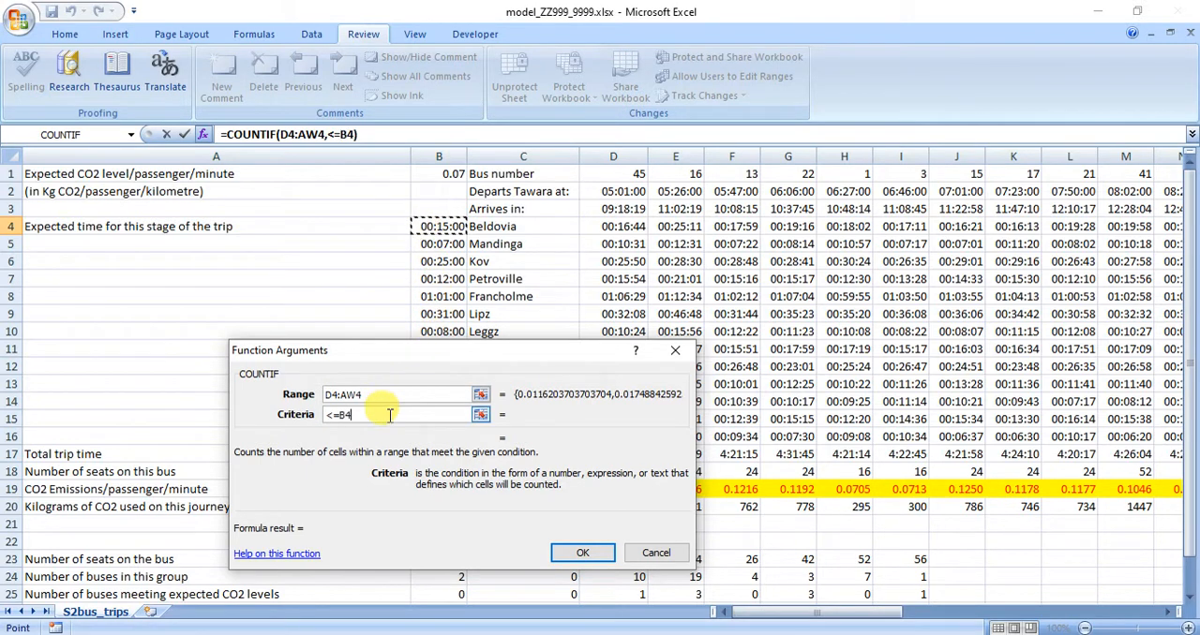
{"action": "left_click", "coordinate": [329, 415]}
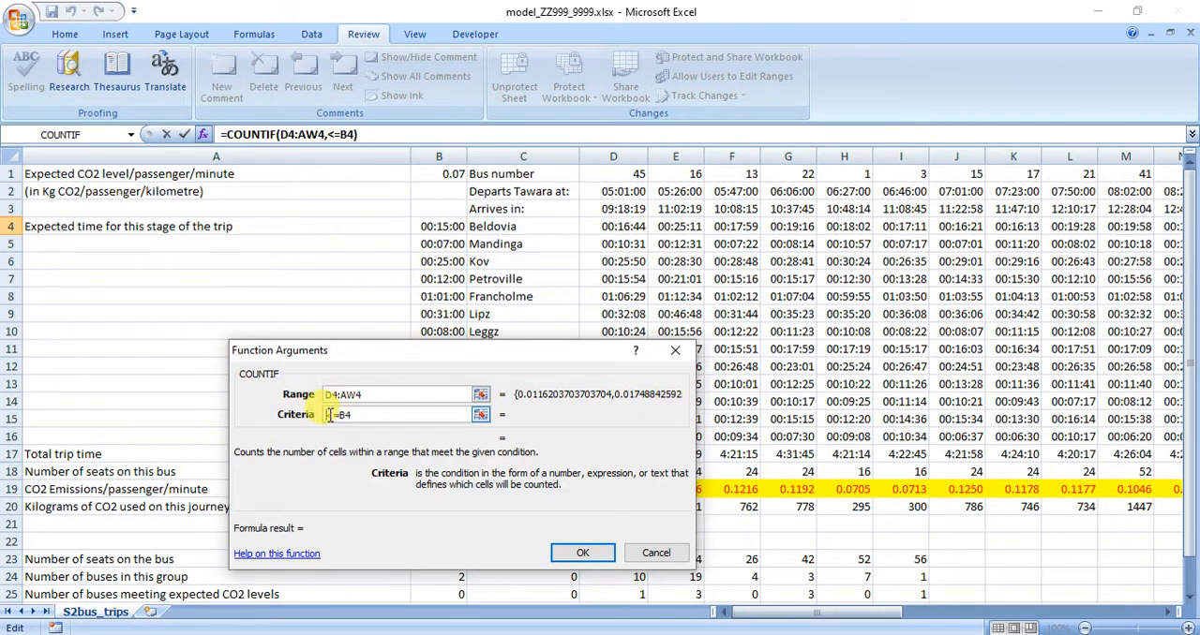
{"action": "type", "text": "\""}
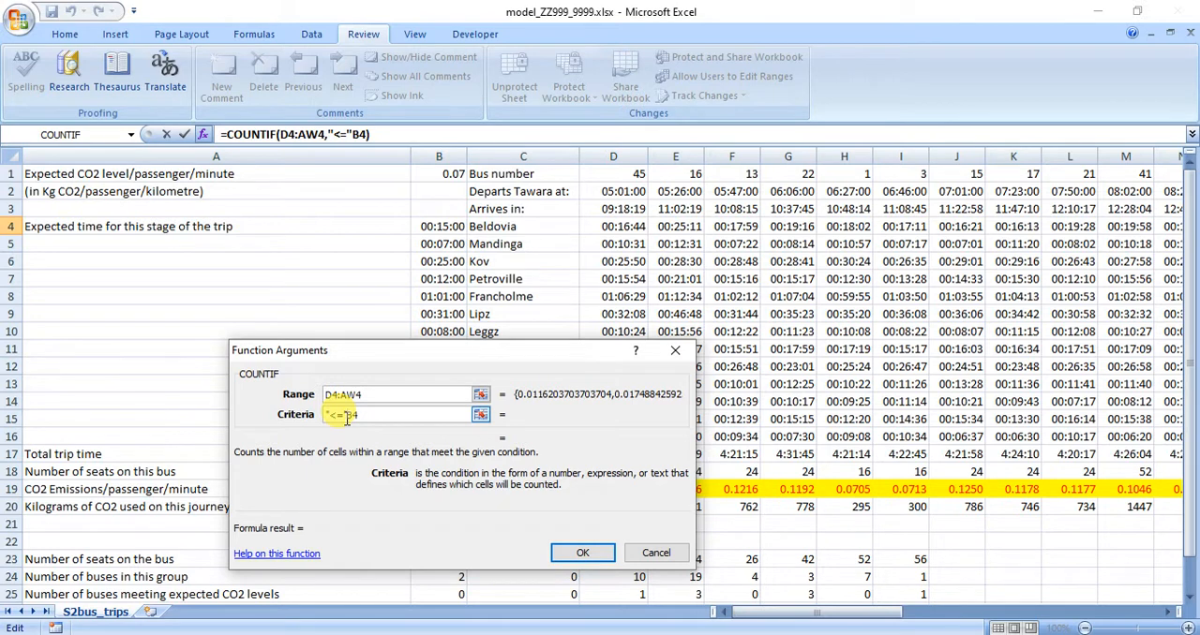
{"action": "type", "text": "&"}
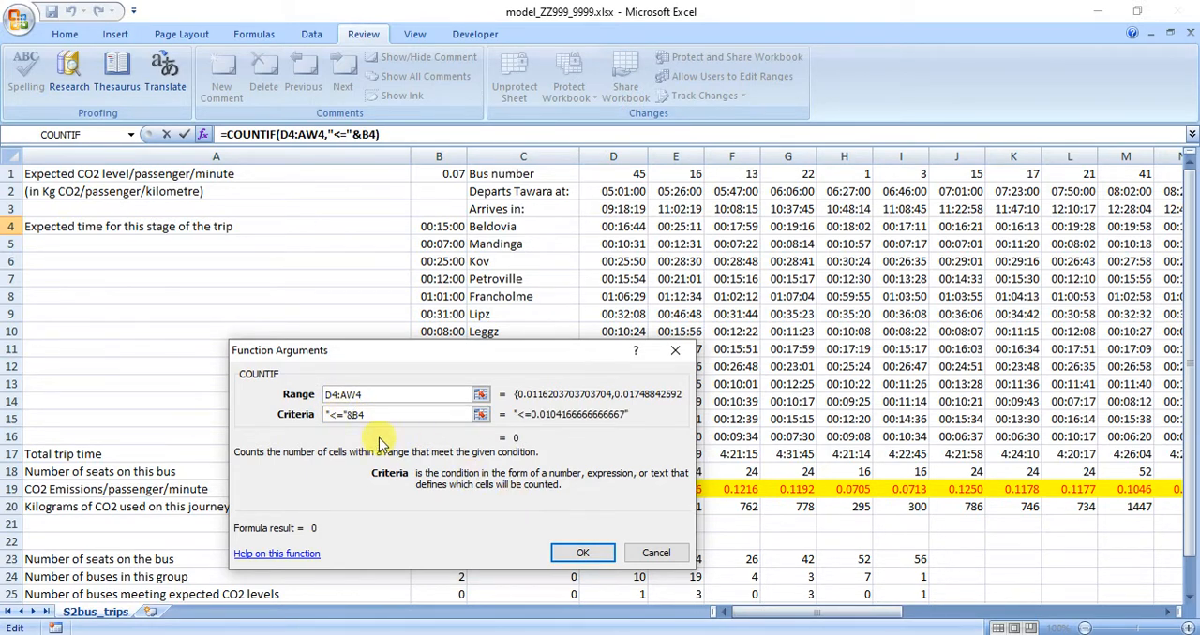
{"action": "left_click", "coordinate": [583, 554]}
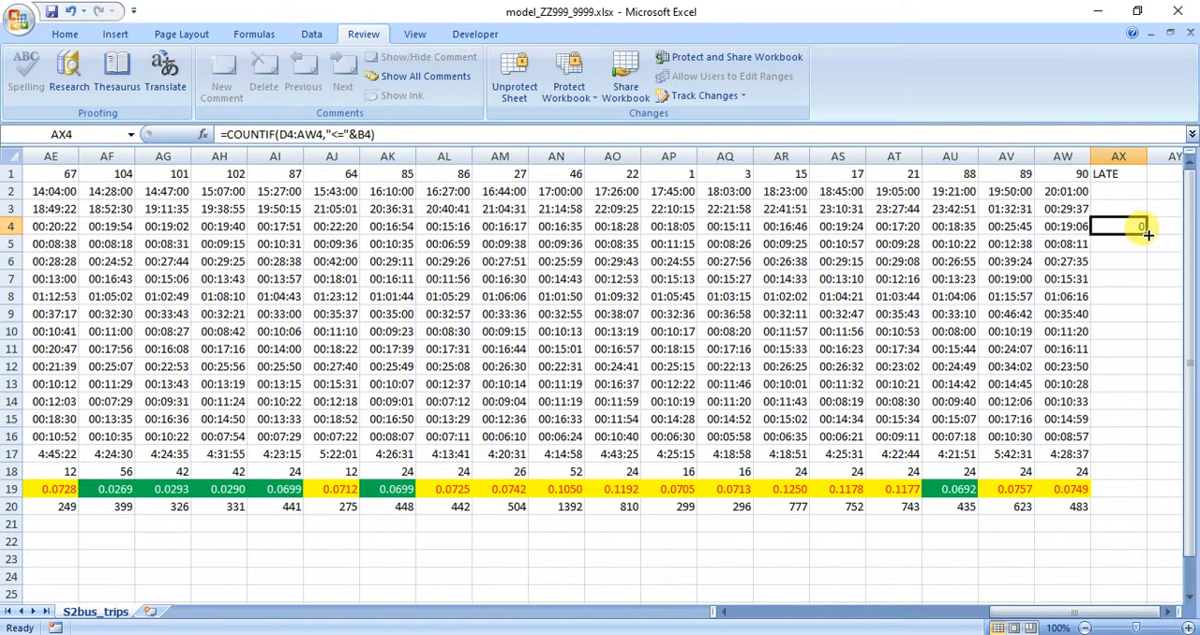
Fill the COUNTIF formula from AX4 down to AX16, leaving out the protected row 17.
{"action": "left_click_drag", "start_coordinate": [1147, 234], "coordinate": [1135, 454]}
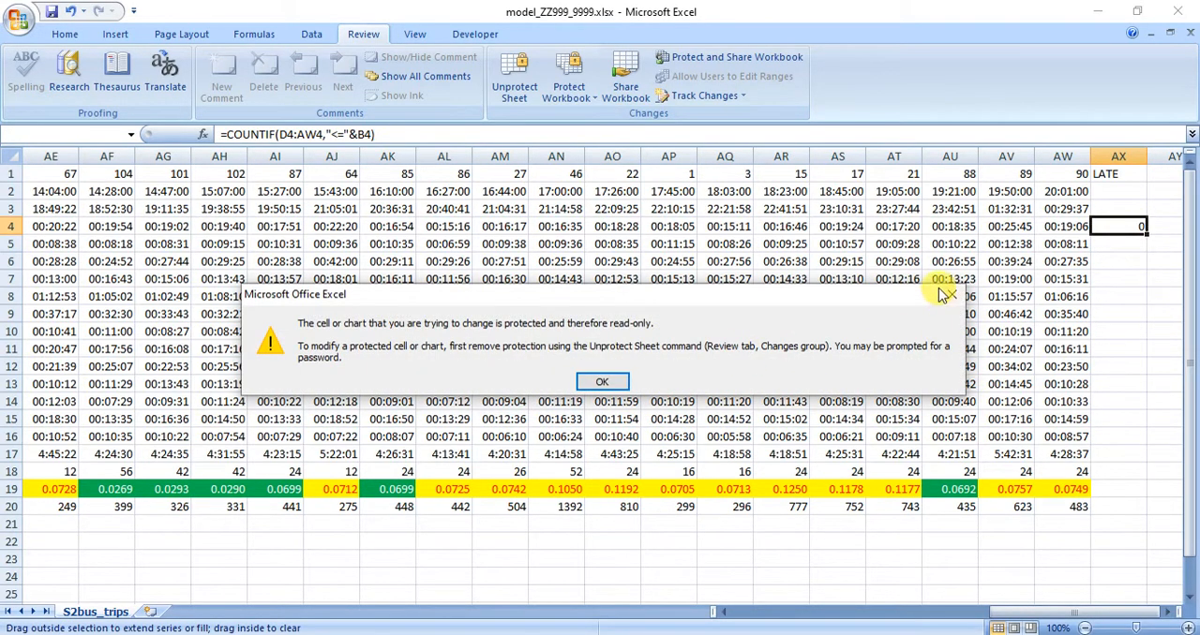
{"action": "left_click", "coordinate": [603, 381]}
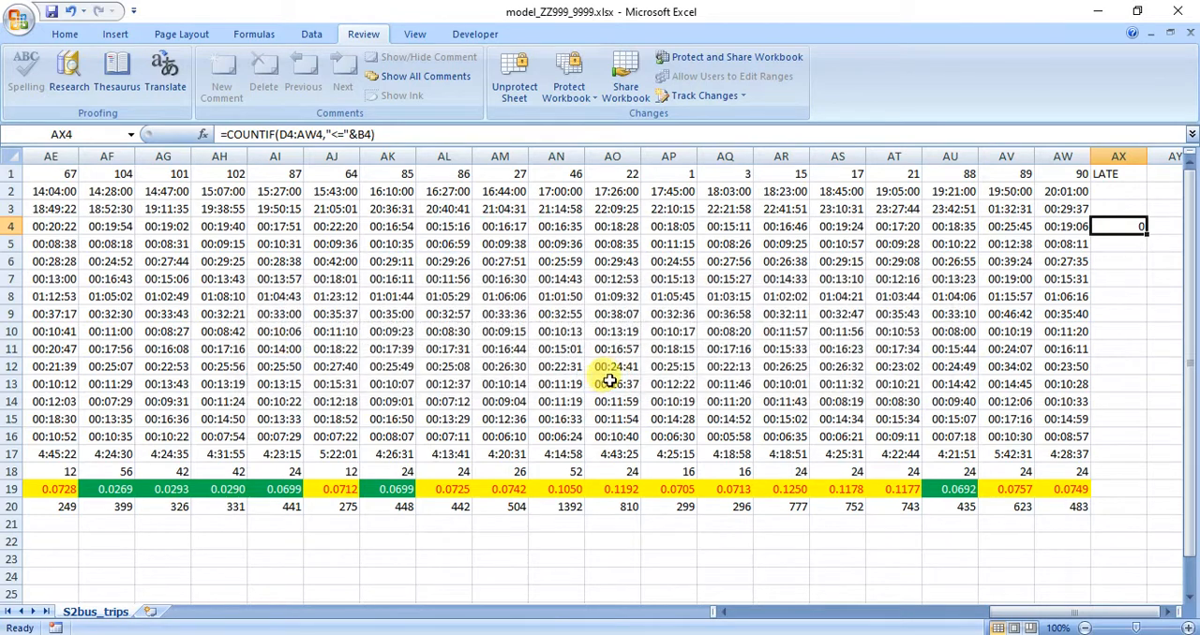
{"action": "left_click", "coordinate": [1119, 438]}
{"action": "left_click", "coordinate": [1132, 227]}
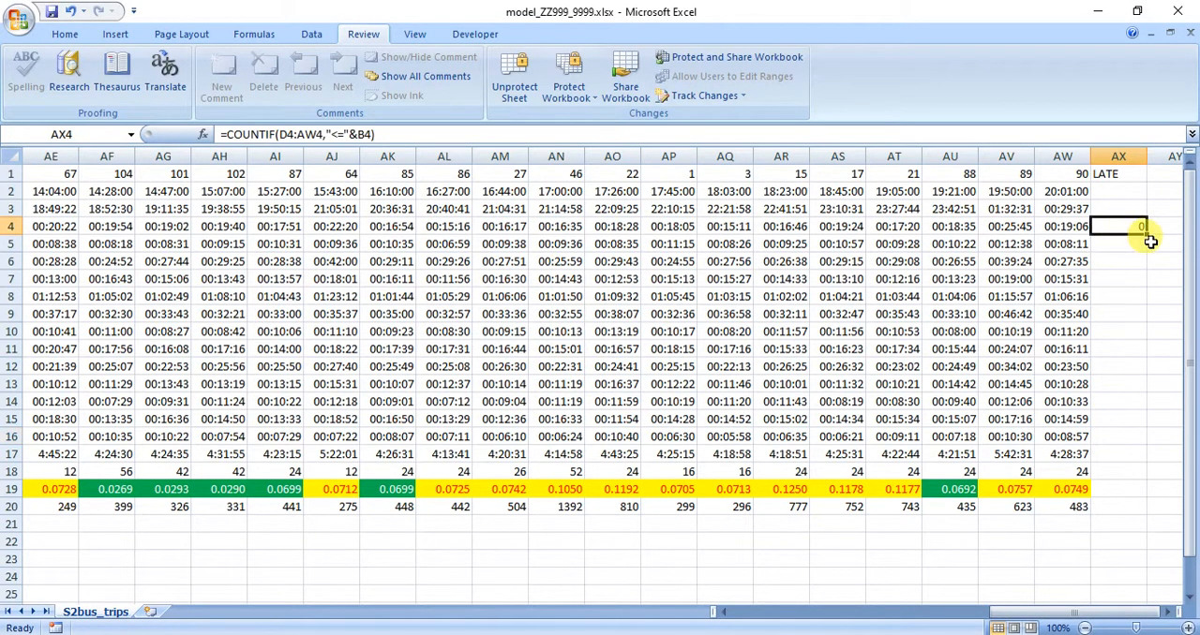
{"action": "left_click_drag", "start_coordinate": [1144, 233], "coordinate": [1136, 448]}
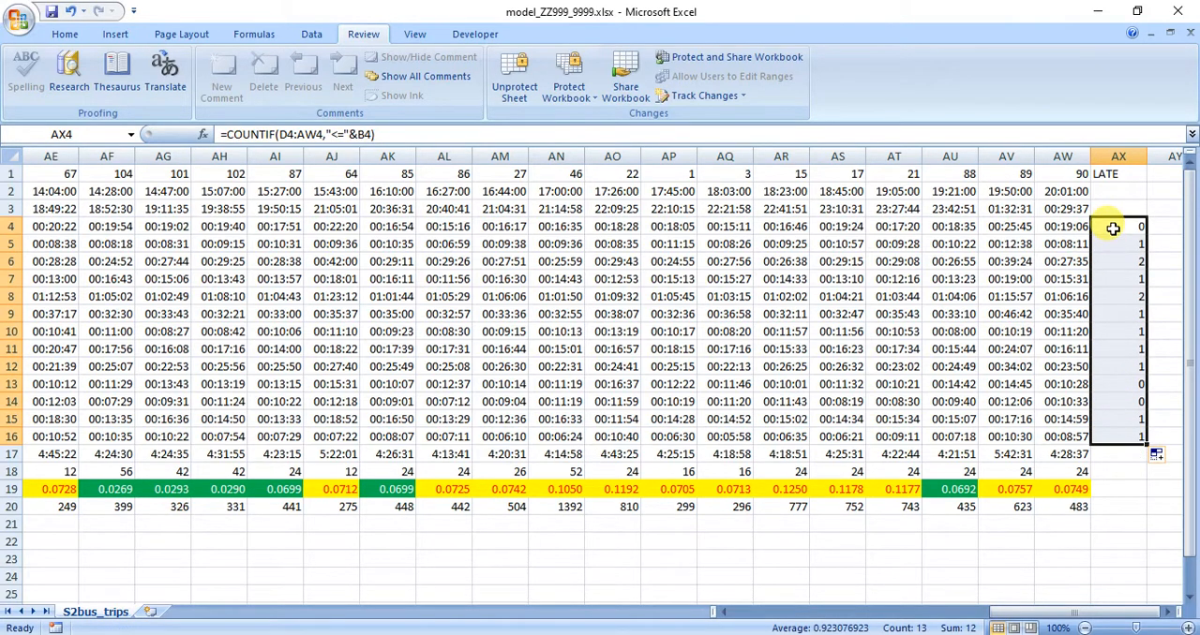
Review the range and criteria of the COUNTIF formula in AX4.
{"action": "left_click", "coordinate": [1112, 229]}
{"action": "left_click", "coordinate": [203, 134]}
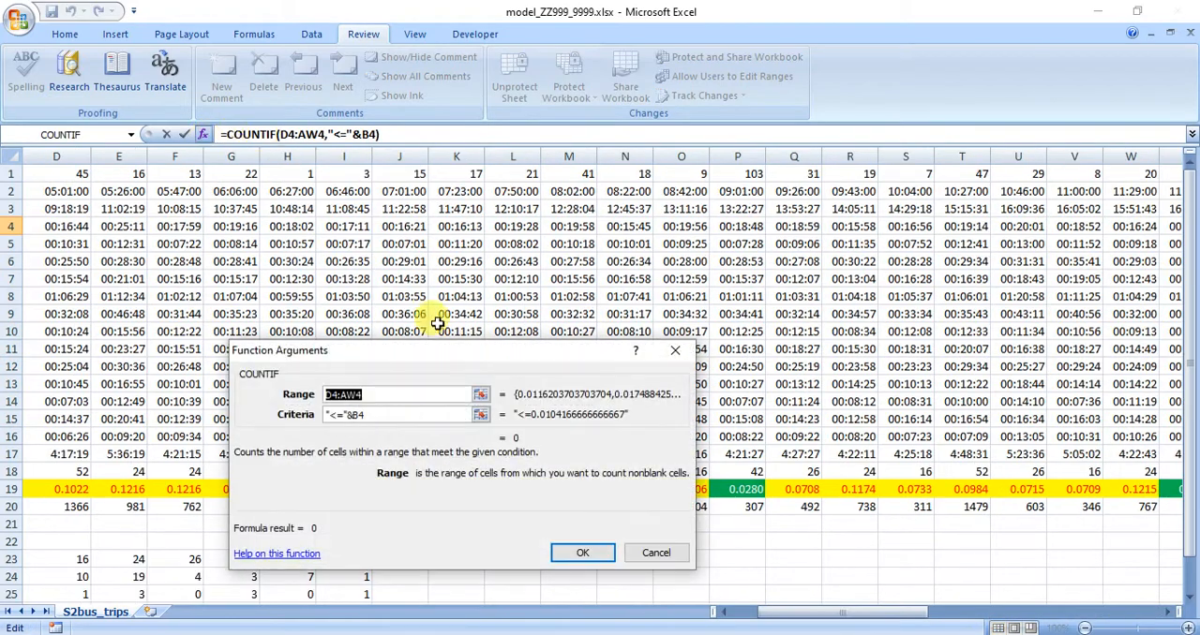
{"action": "left_click", "coordinate": [362, 394]}
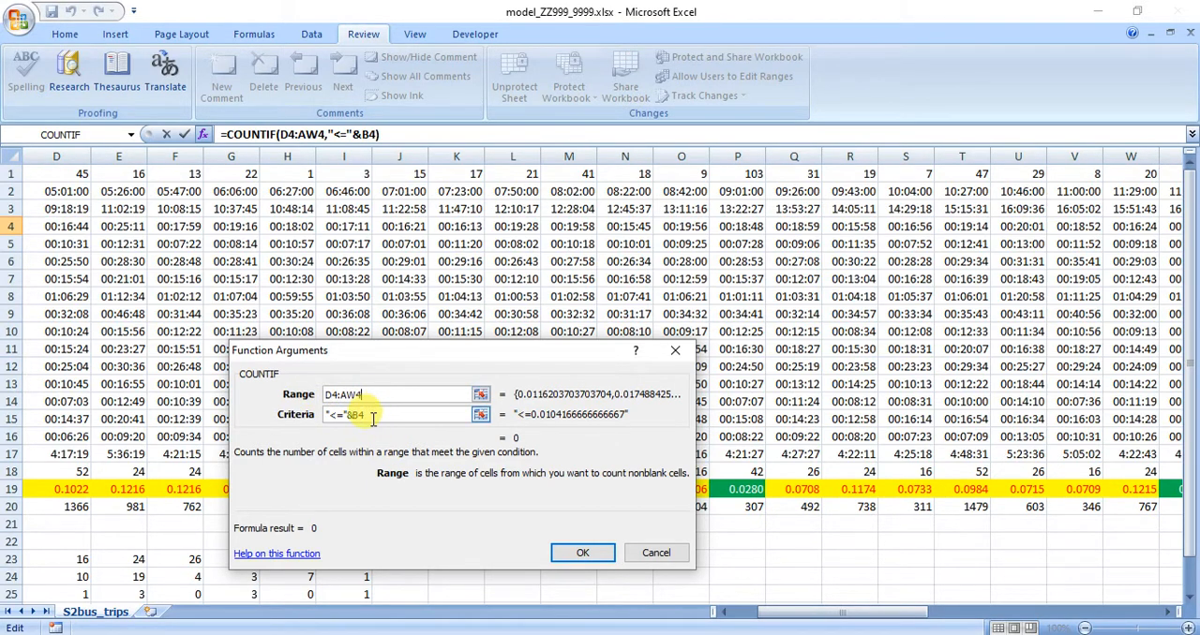
{"action": "left_click", "coordinate": [599, 547]}
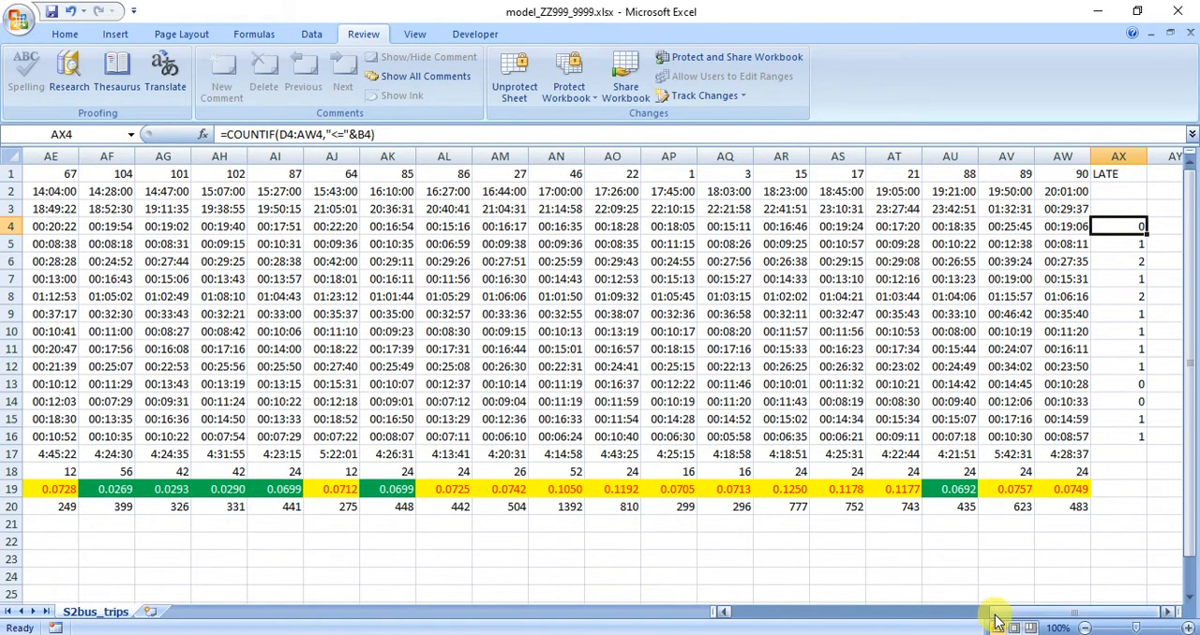
Select the stage times in D4:AW16 and check whether conditional formatting can be applied to them.
{"action": "left_click_drag", "start_coordinate": [1069, 228], "coordinate": [625, 433]}
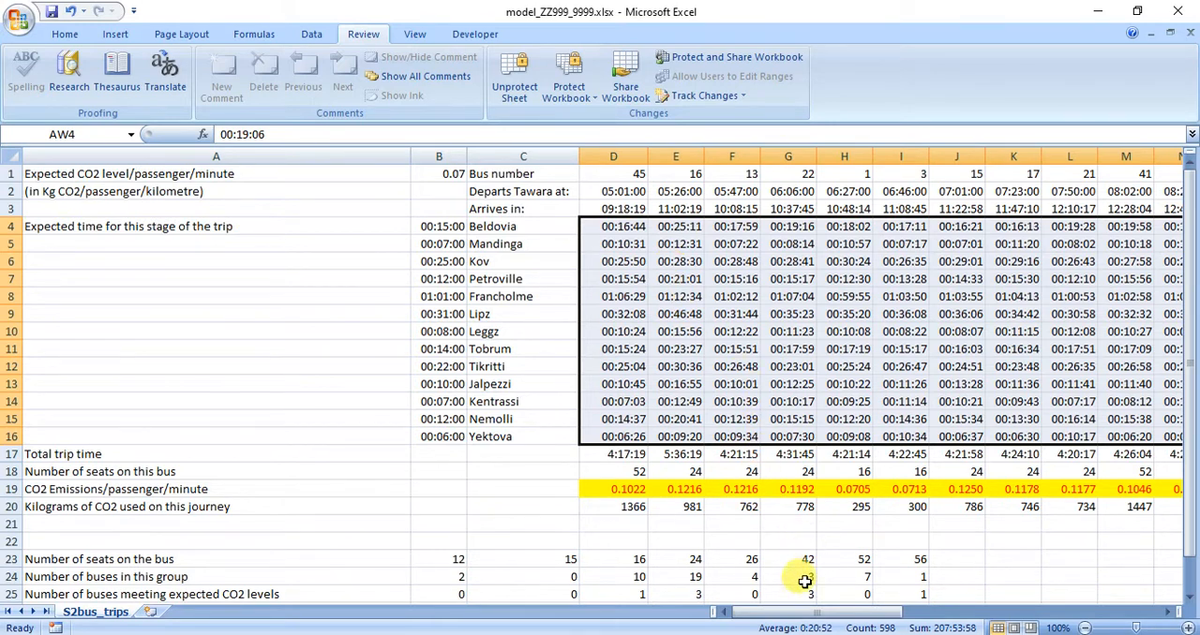
{"action": "left_click_drag", "start_coordinate": [803, 618], "coordinate": [847, 616]}
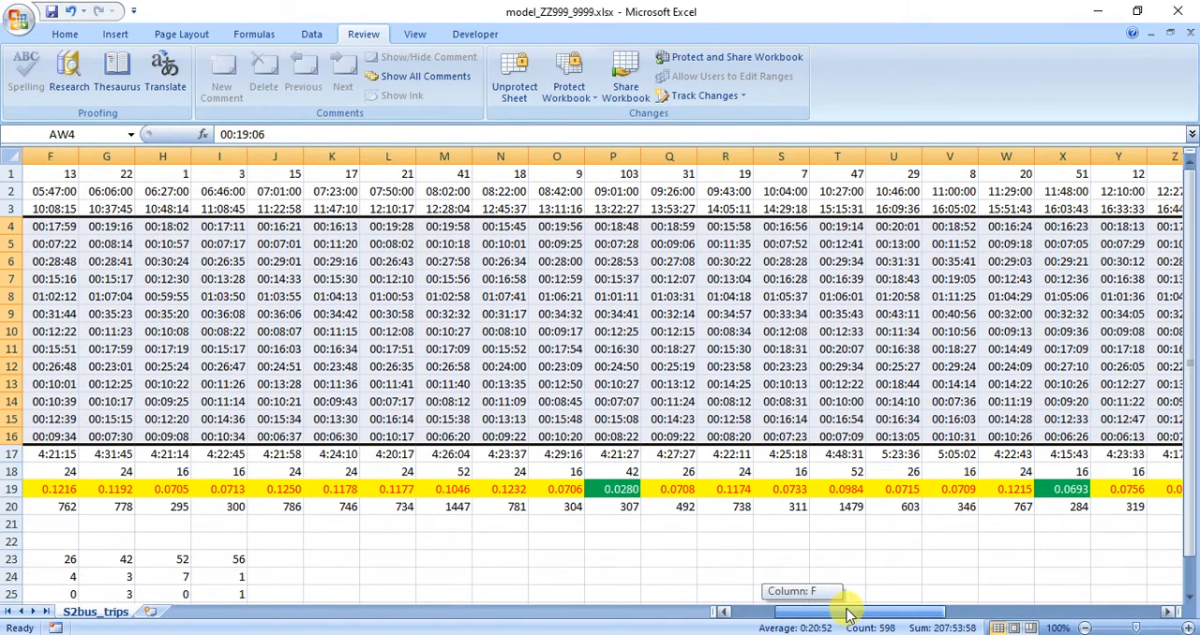
{"action": "left_click", "coordinate": [65, 34]}
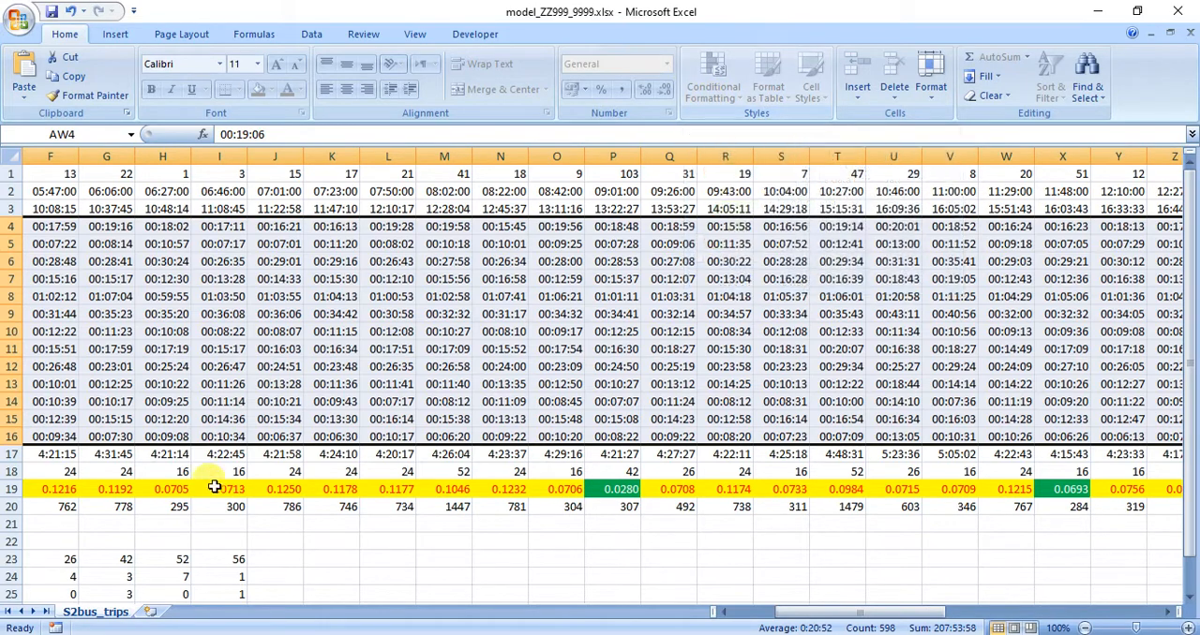
{"action": "left_click_drag", "start_coordinate": [891, 615], "coordinate": [769, 616]}
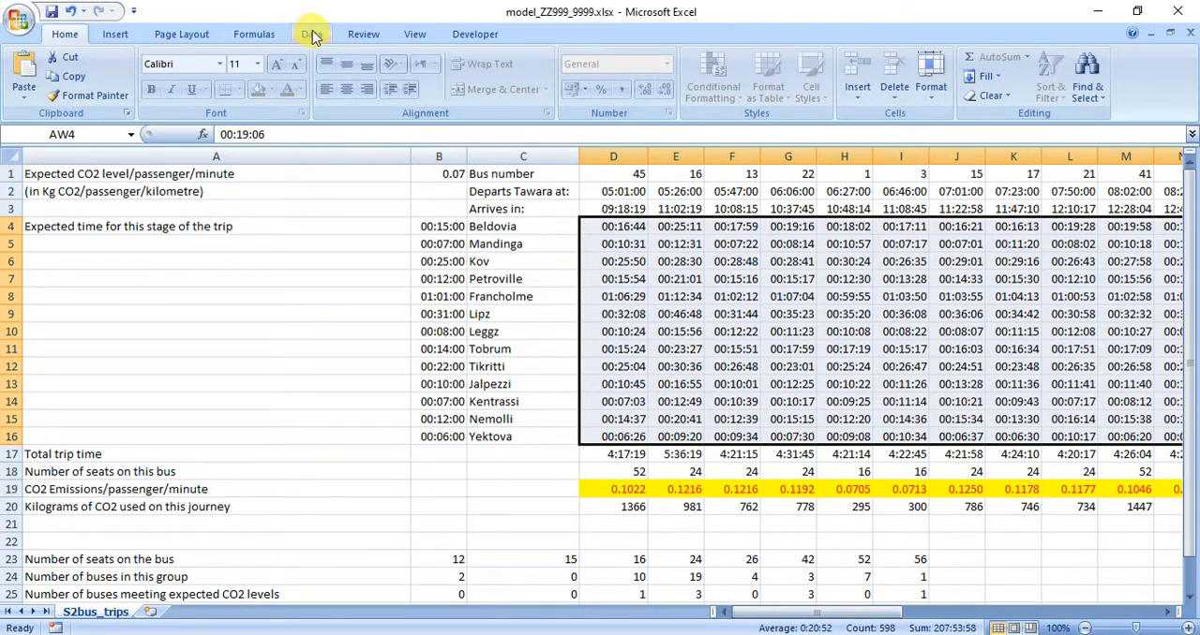
Copy the worksheet password from the specimen paper in Adobe Reader and unprotect the Excel sheet with it.
{"action": "left_click", "coordinate": [367, 34]}
{"action": "left_click", "coordinate": [511, 79]}
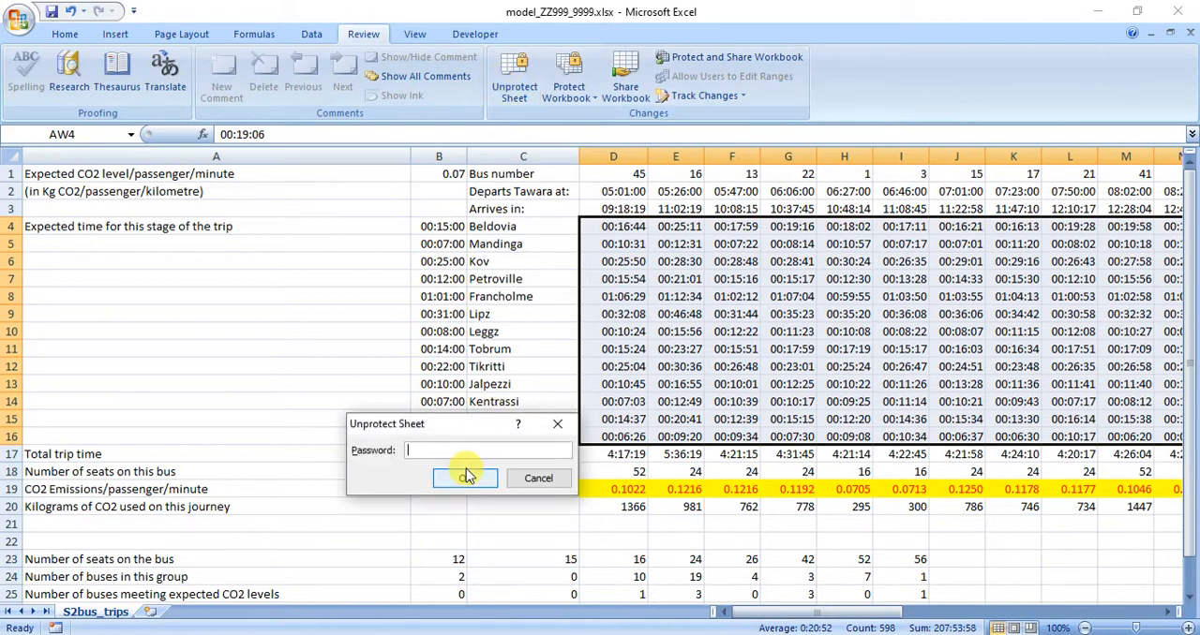
{"action": "key", "text": "alt+Tab"}
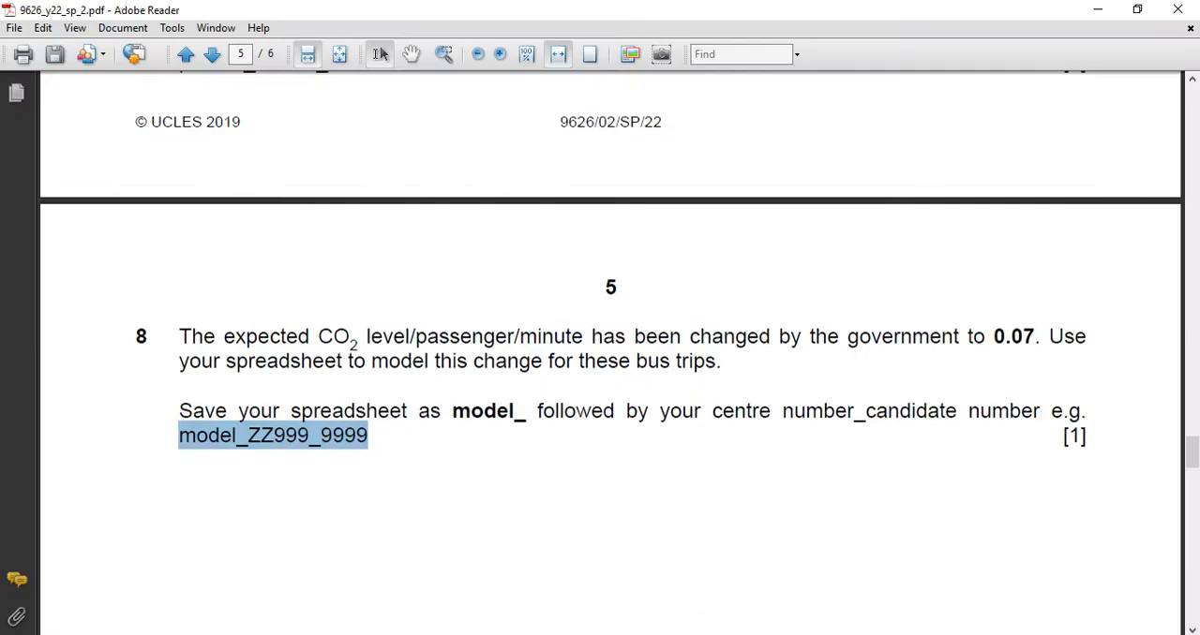
{"action": "scroll", "coordinate": [712, 319], "scroll_direction": "up", "scroll_amount": 5}
{"action": "left_click_drag", "start_coordinate": [787, 197], "coordinate": [914, 197]}
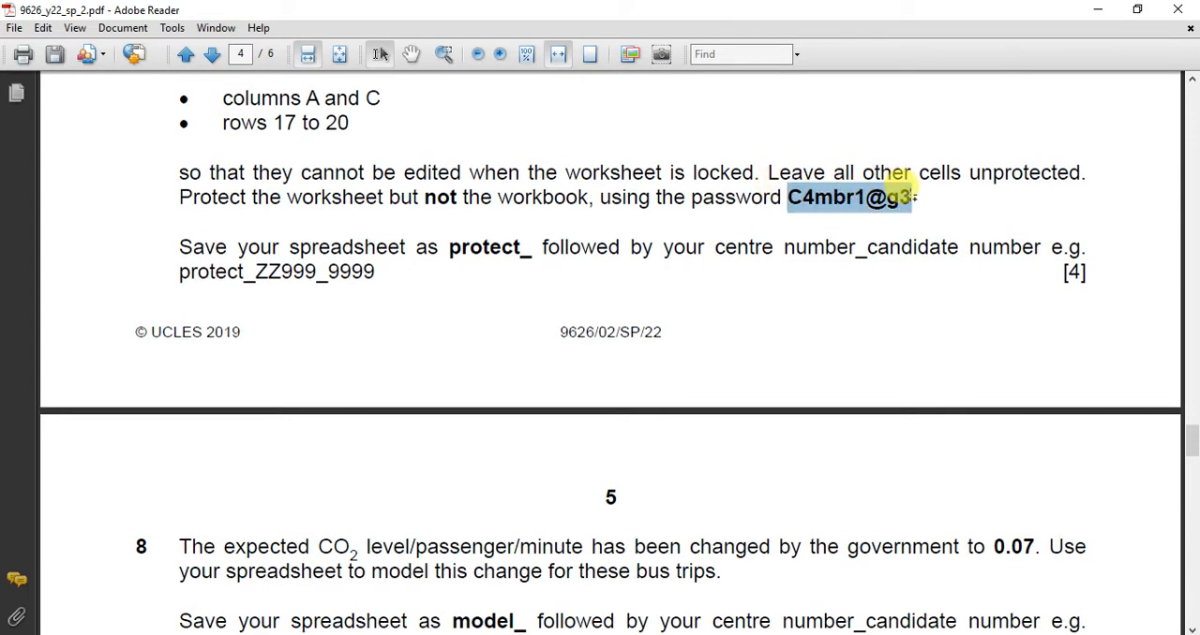
{"action": "mouse_move", "coordinate": [723, 611]}
{"action": "left_click", "coordinate": [718, 585]}
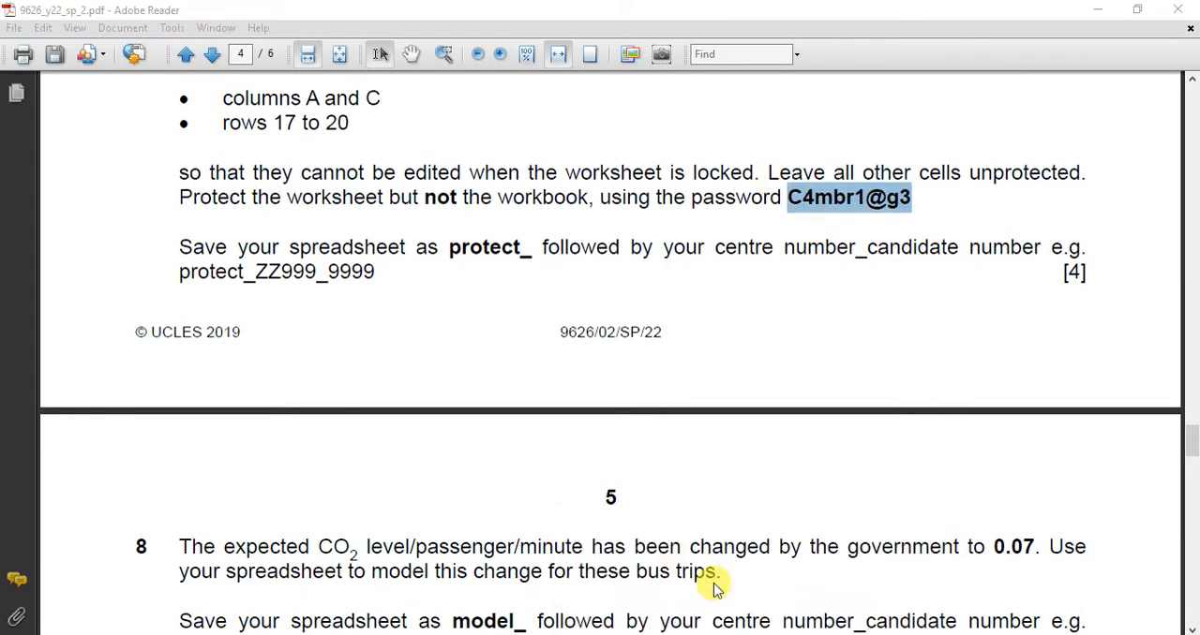
{"action": "key", "text": "ctrl+v"}
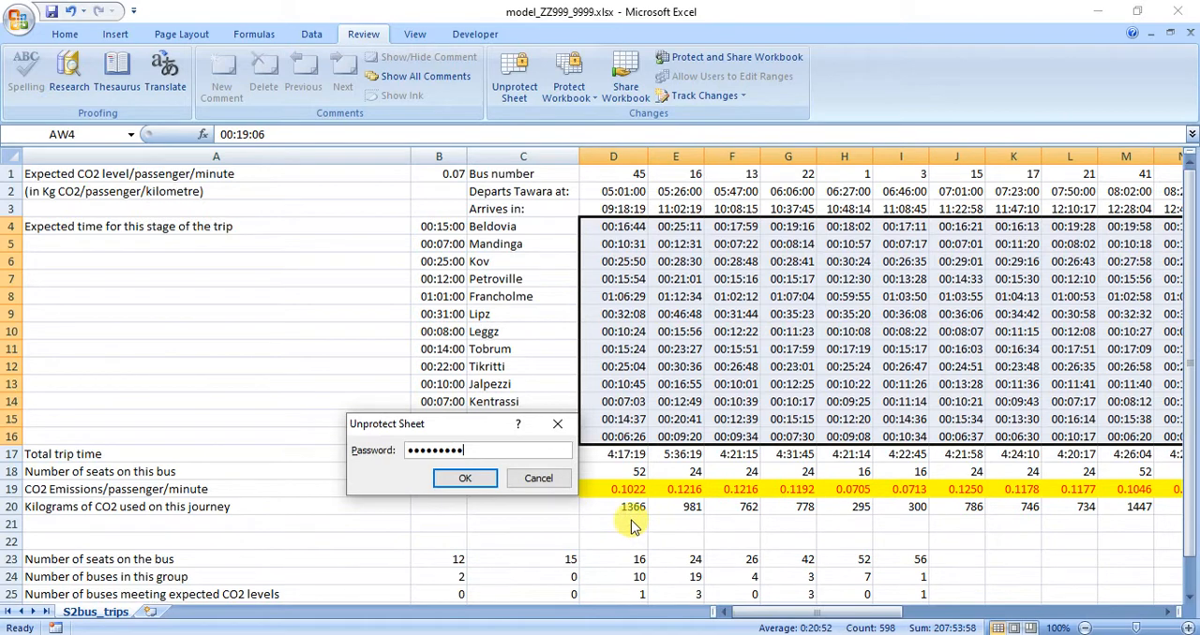
{"action": "left_click", "coordinate": [465, 478]}
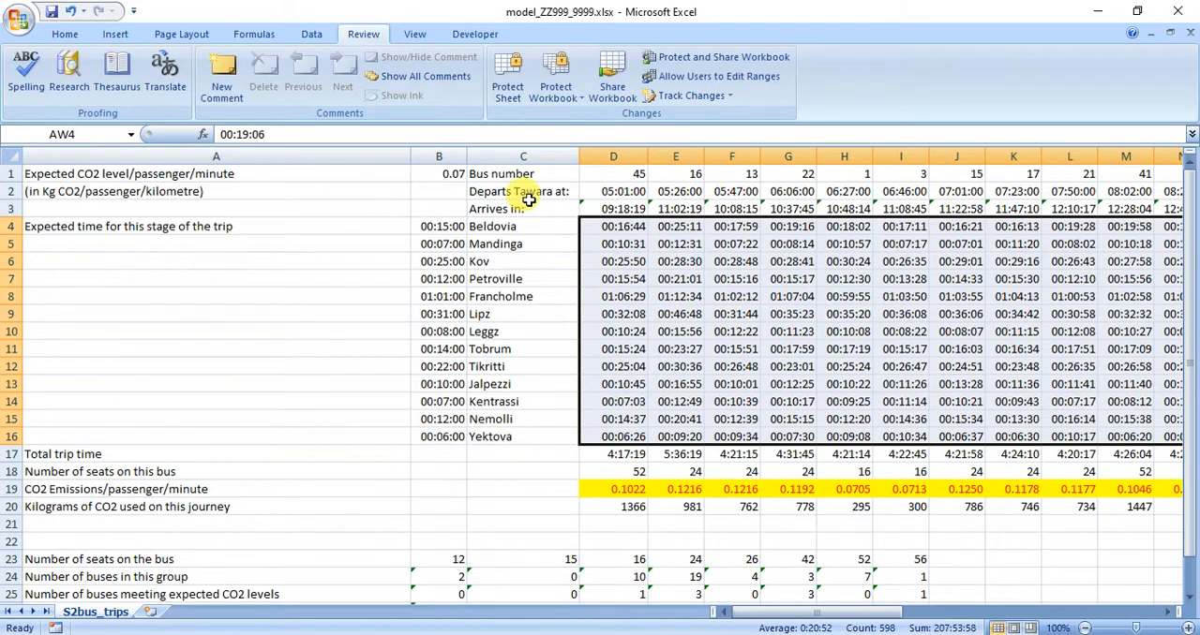
Start a new conditional formatting rule of type "Format only cells that contain" for the selected stage times D4:AW16.
{"action": "left_click", "coordinate": [65, 34]}
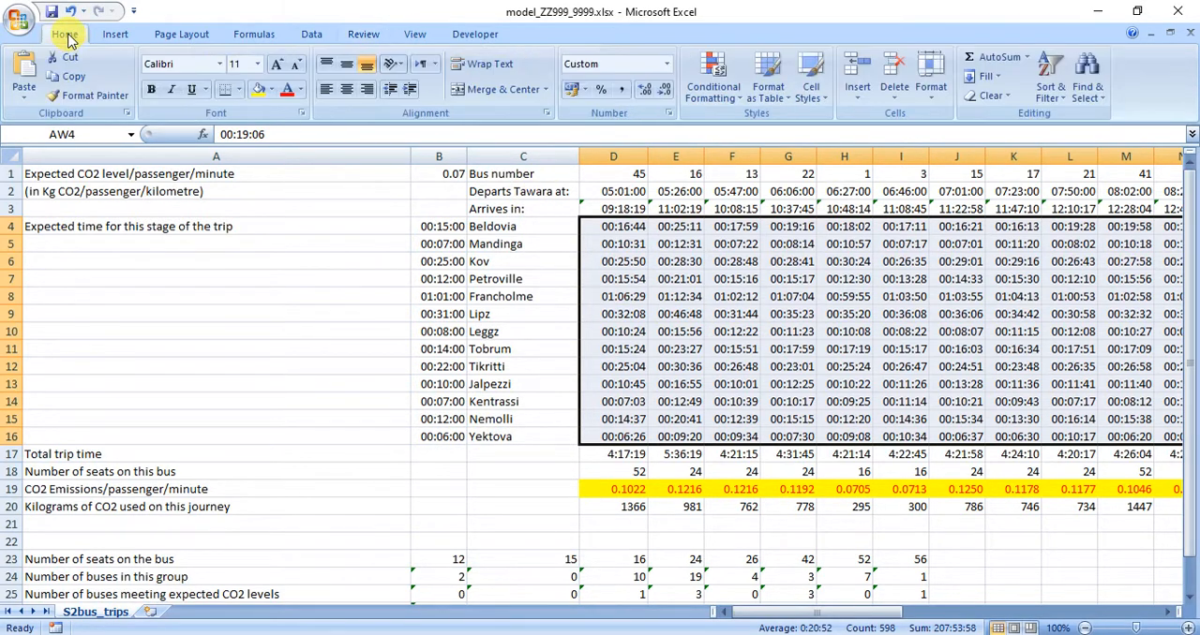
{"action": "left_click", "coordinate": [709, 89]}
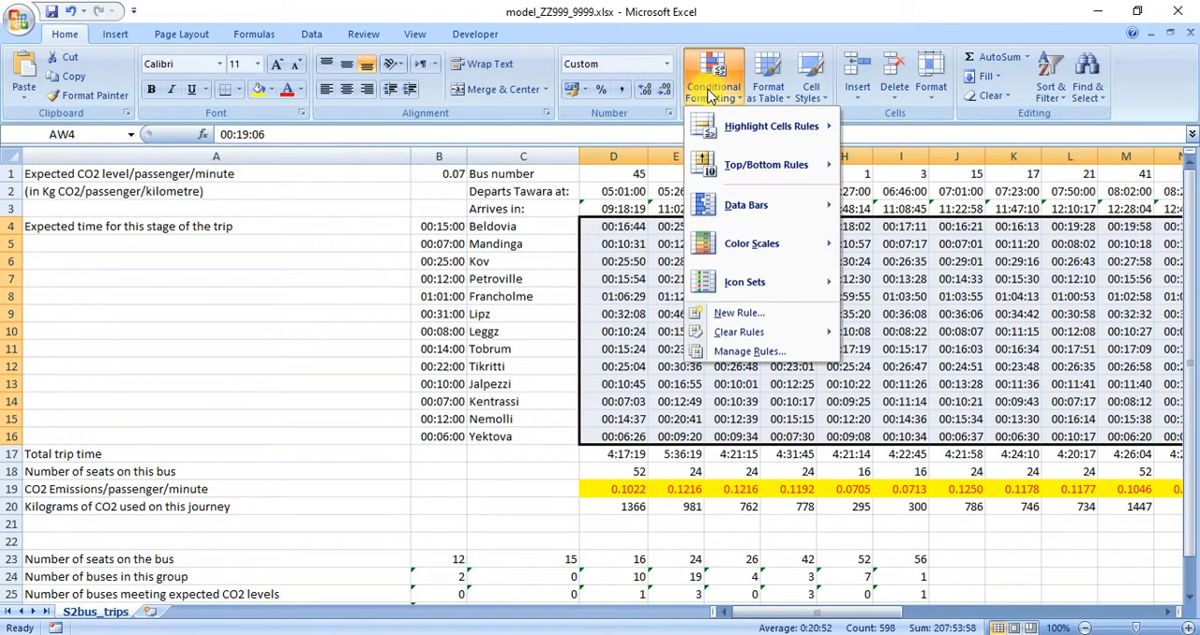
{"action": "left_click", "coordinate": [746, 353]}
{"action": "left_click_drag", "start_coordinate": [606, 350], "coordinate": [1050, 86]}
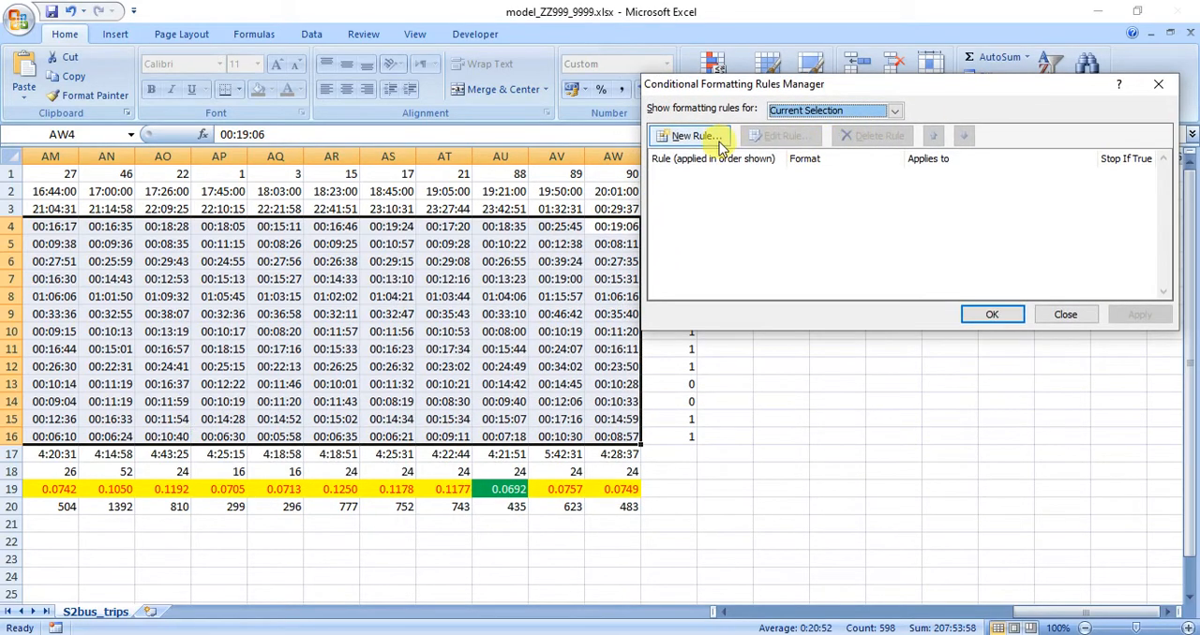
{"action": "left_click", "coordinate": [710, 136]}
{"action": "left_click", "coordinate": [729, 96]}
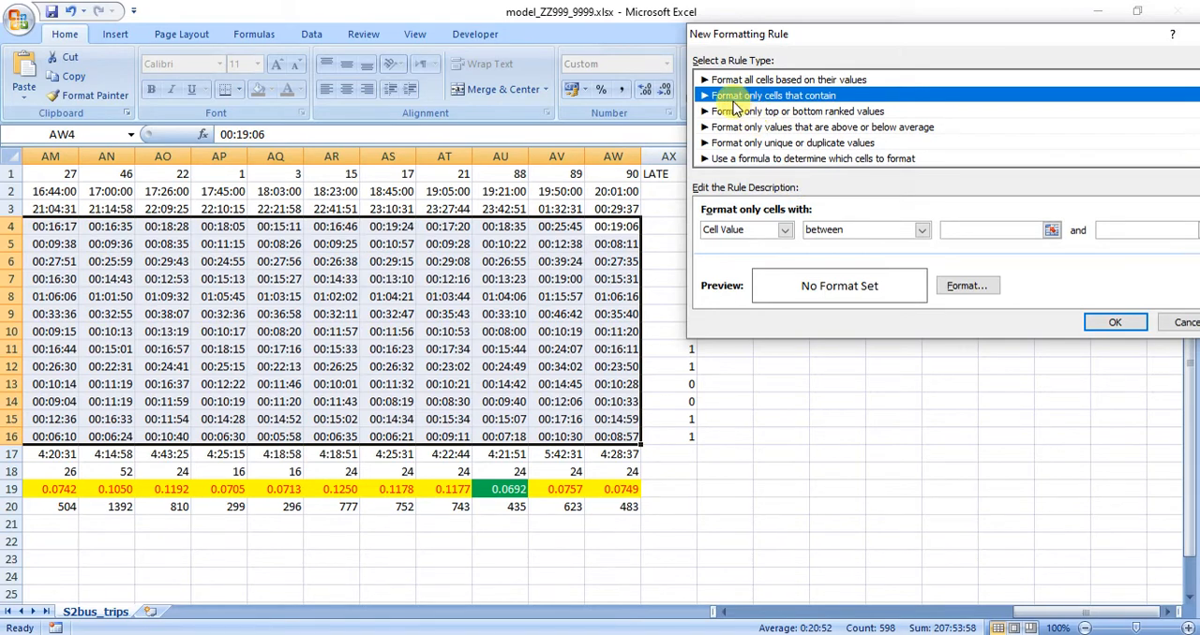
{"action": "left_click_drag", "start_coordinate": [834, 34], "coordinate": [647, 19]}
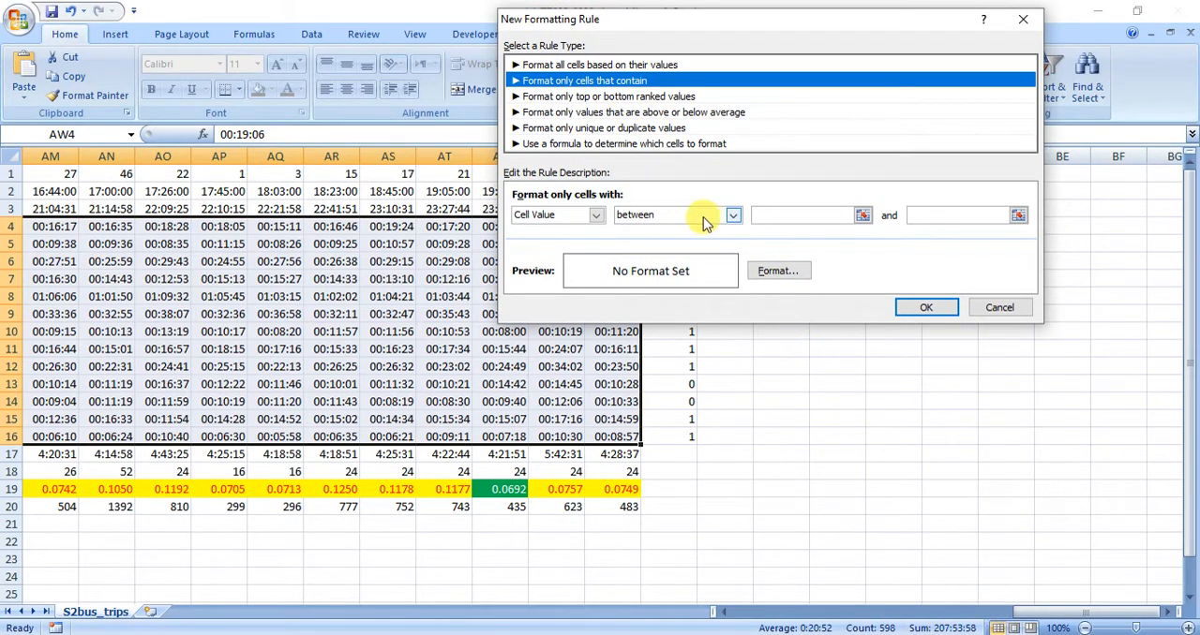
Set the rule's condition to cell value less than or equal to =$B4, keeping only the column reference absolute.
{"action": "left_click", "coordinate": [732, 216]}
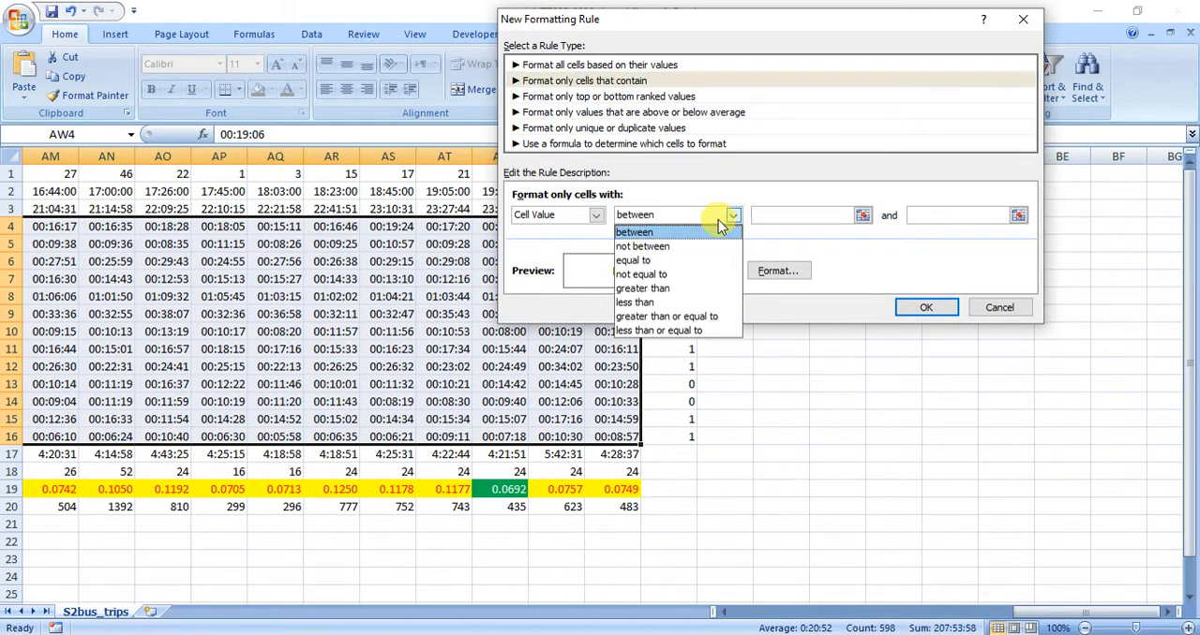
{"action": "left_click", "coordinate": [676, 333]}
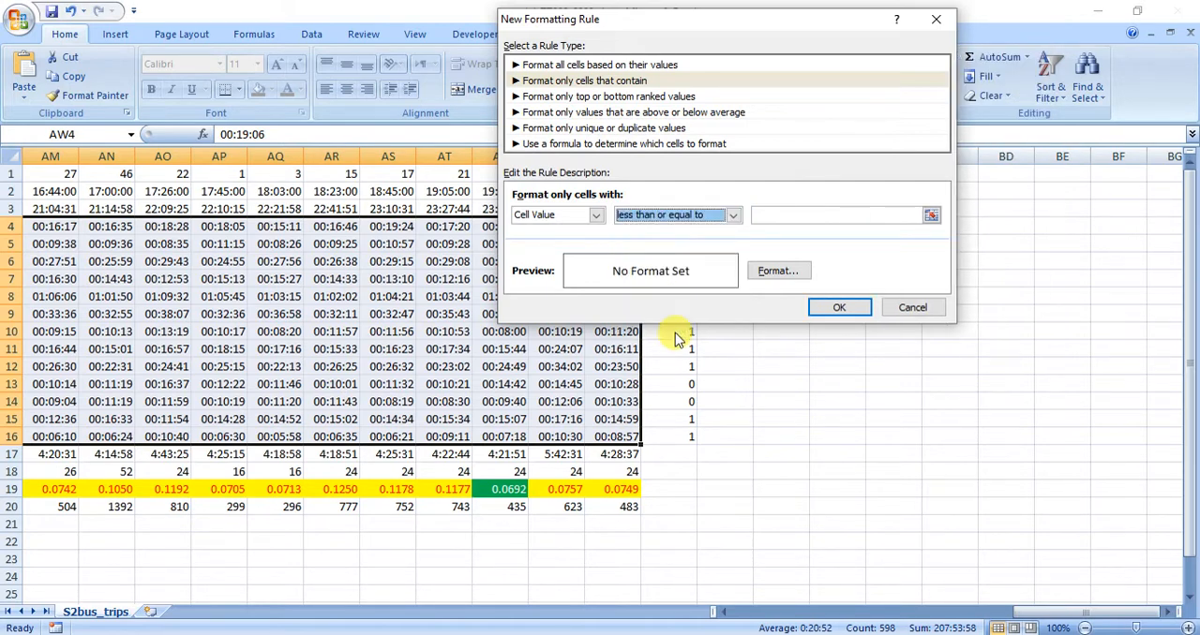
{"action": "left_click", "coordinate": [932, 218]}
{"action": "left_click_drag", "start_coordinate": [1047, 614], "coordinate": [738, 614]}
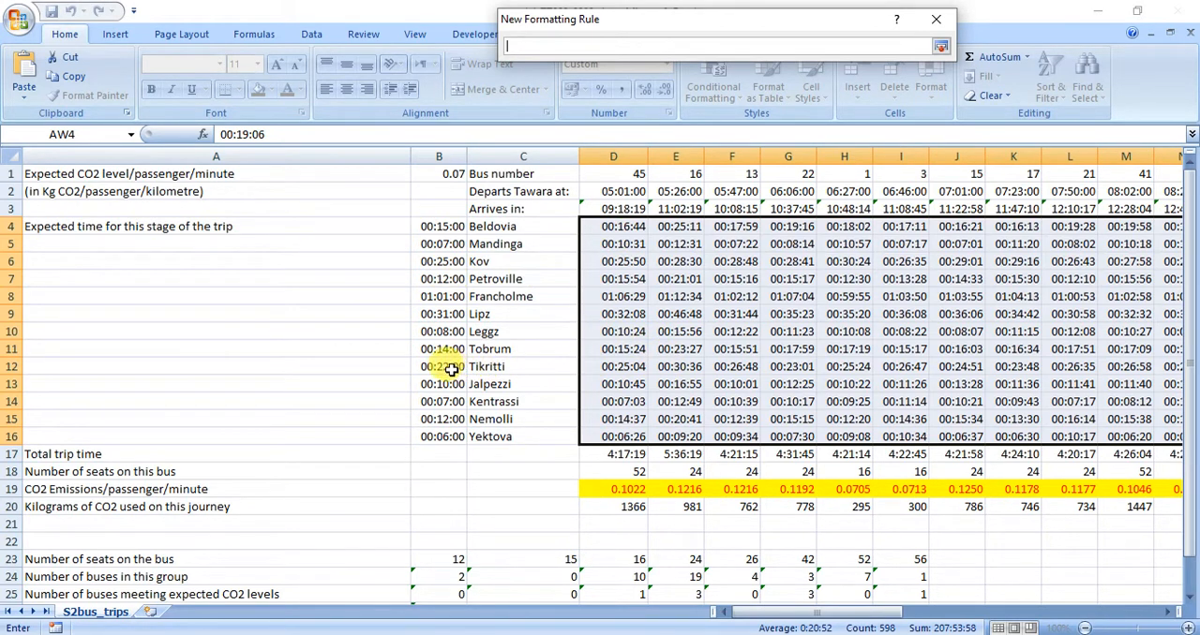
{"action": "left_click", "coordinate": [452, 229]}
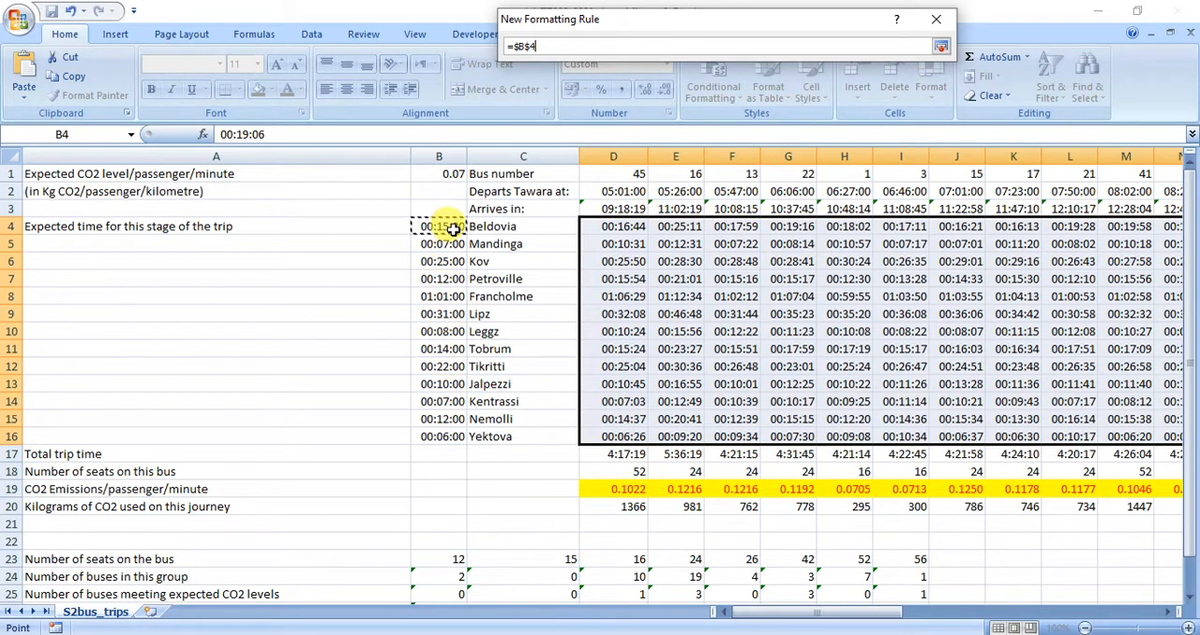
{"action": "left_click", "coordinate": [522, 47]}
{"action": "key", "text": "Delete"}
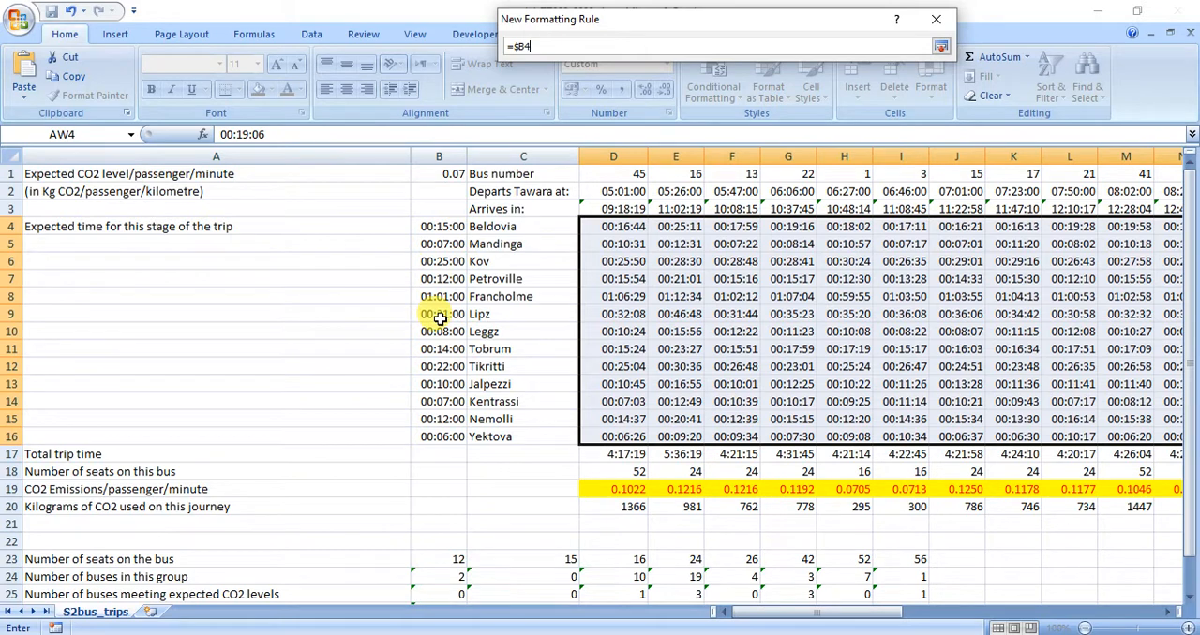
{"action": "left_click", "coordinate": [941, 47]}
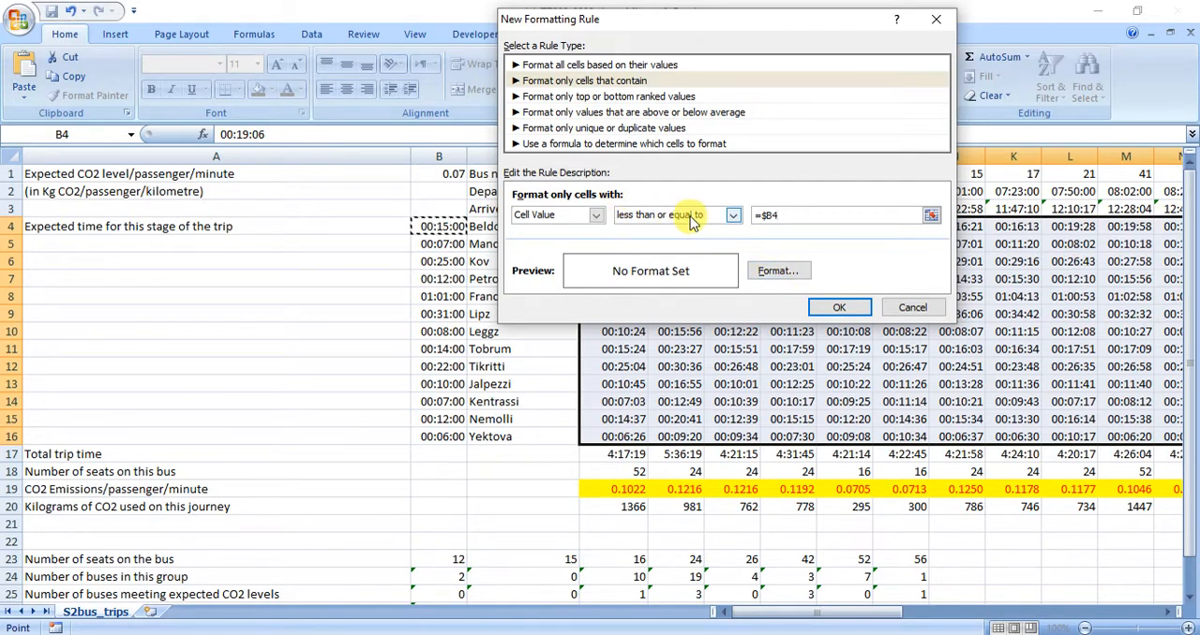
Give the less-than-or-equal rule a light blue fill, add it to the rules list and enable Stop If True for it.
{"action": "left_click", "coordinate": [775, 271]}
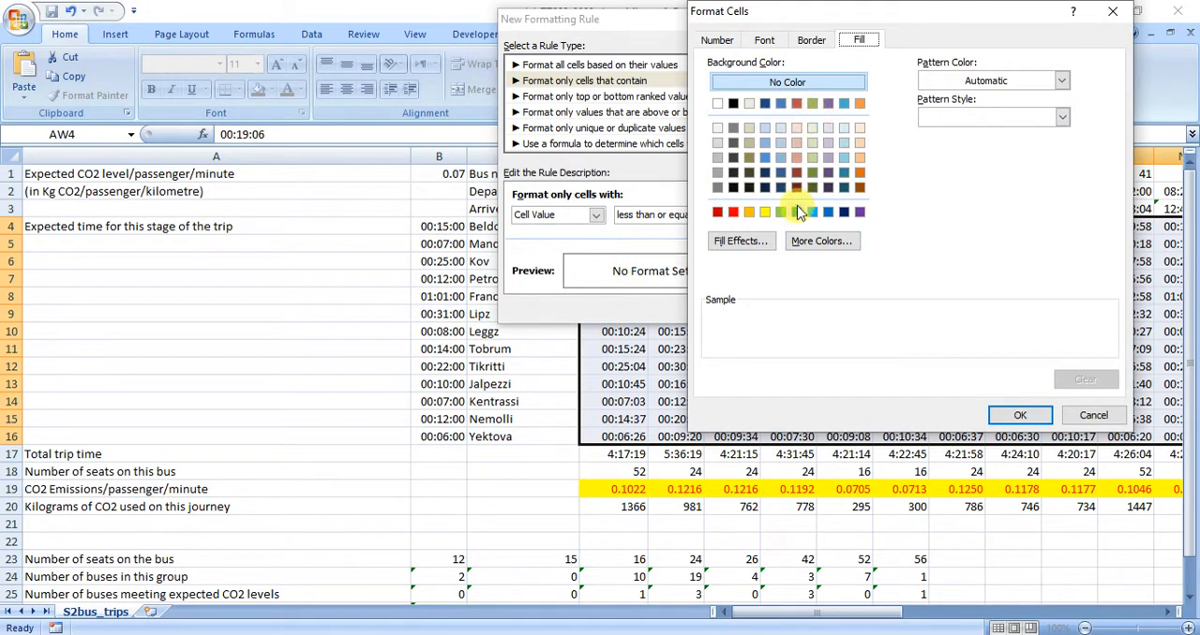
{"action": "left_click", "coordinate": [843, 133]}
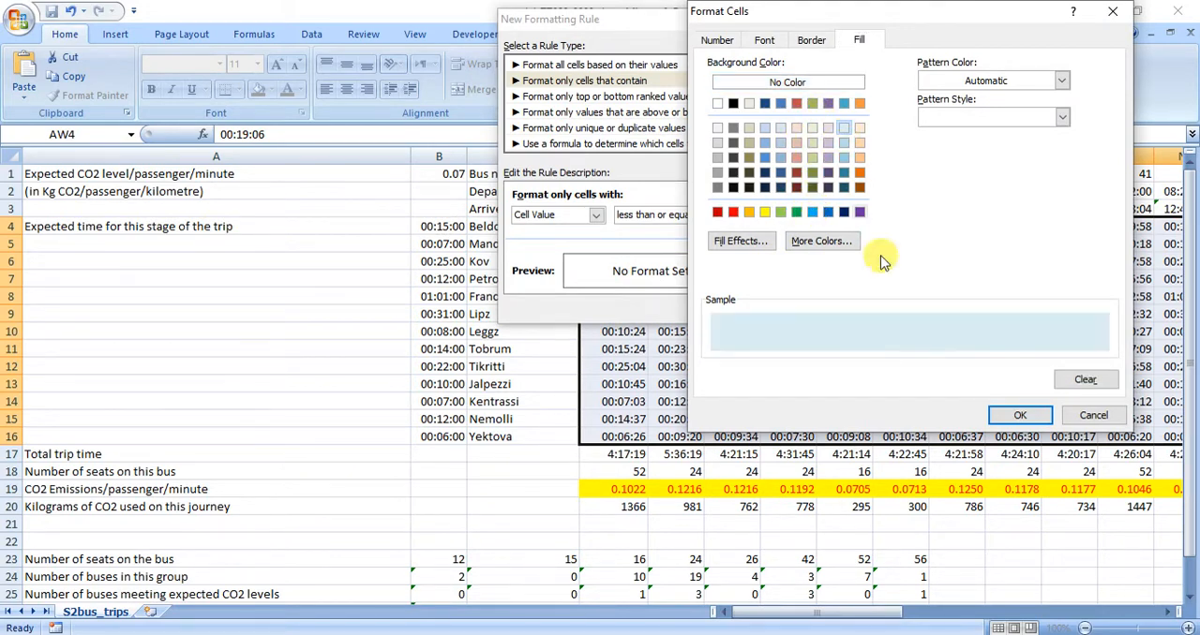
{"action": "left_click", "coordinate": [1019, 415]}
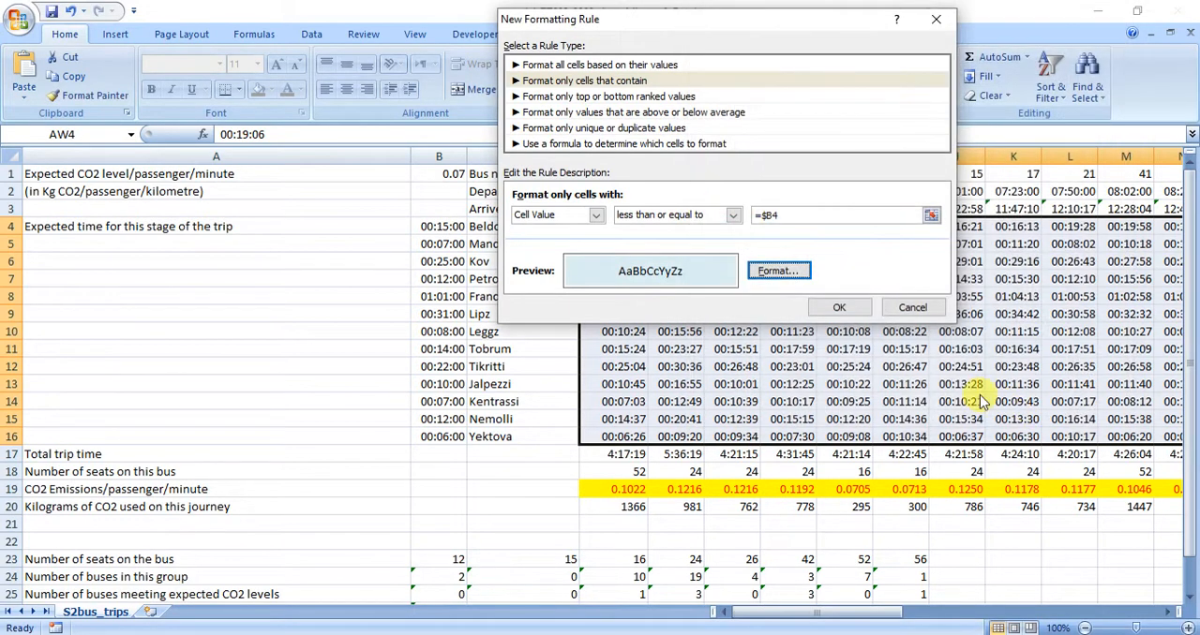
{"action": "left_click", "coordinate": [838, 309]}
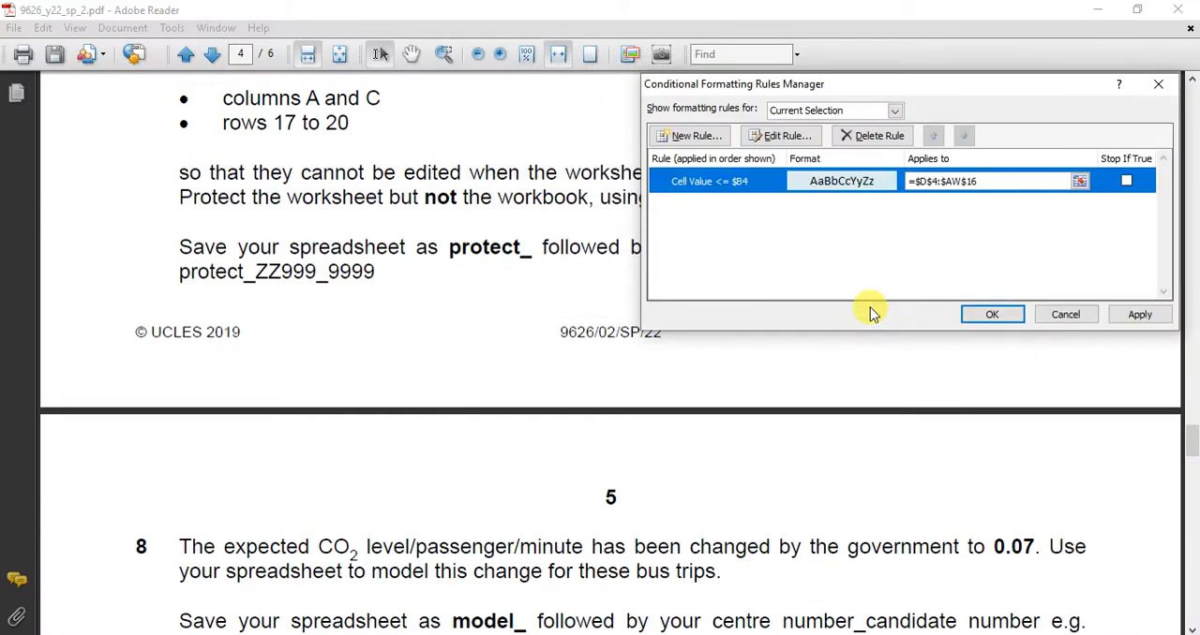
{"action": "left_click", "coordinate": [1126, 180]}
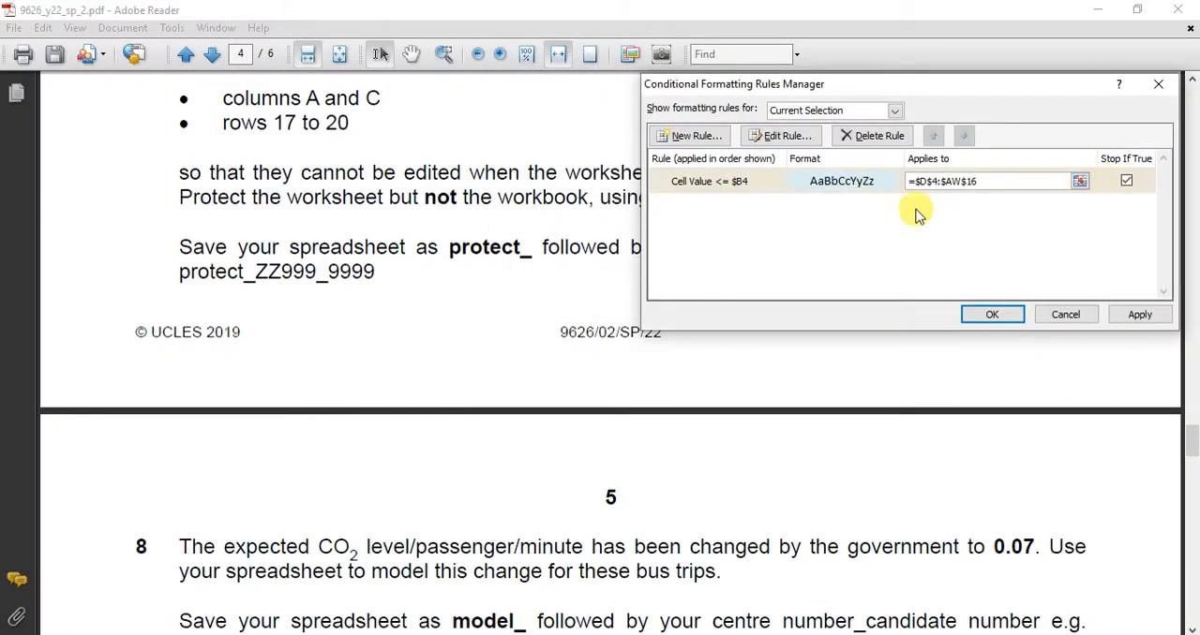
Create a second "Format only cells that contain" rule with the condition cell value greater than =$B4.
{"action": "left_click", "coordinate": [691, 136]}
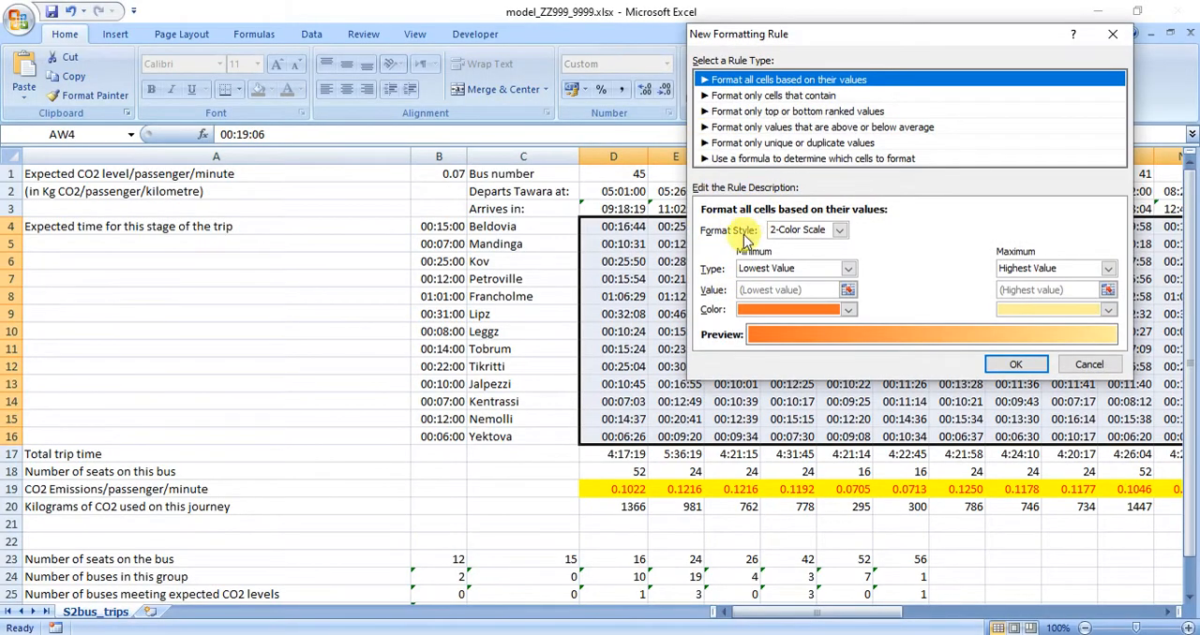
{"action": "left_click", "coordinate": [779, 98]}
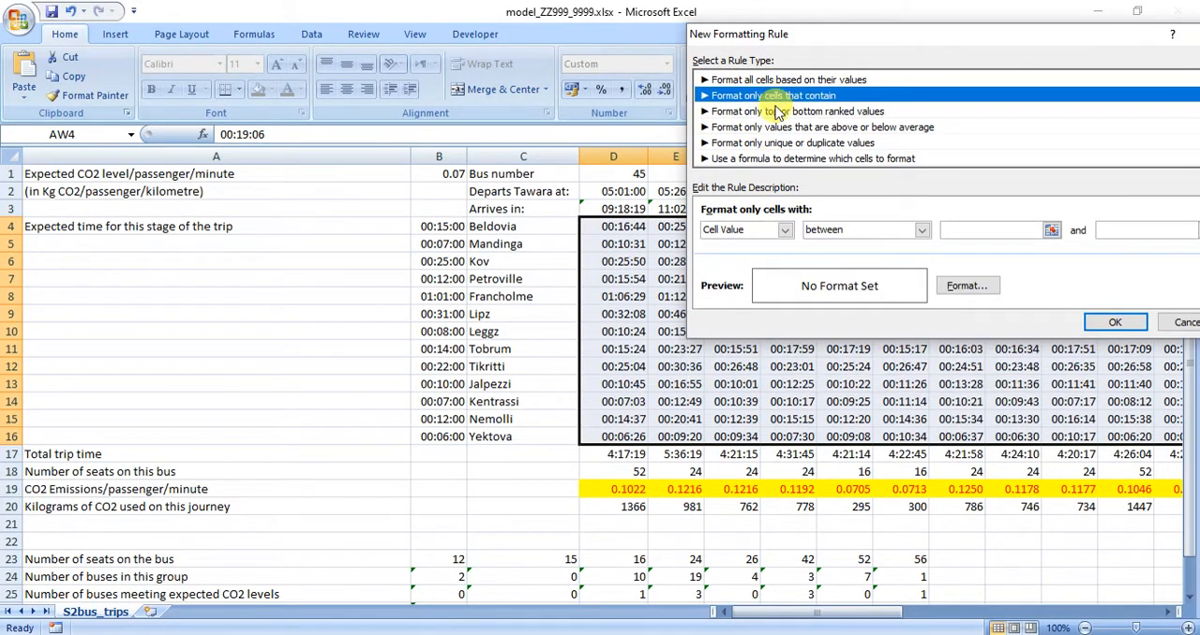
{"action": "left_click", "coordinate": [924, 230]}
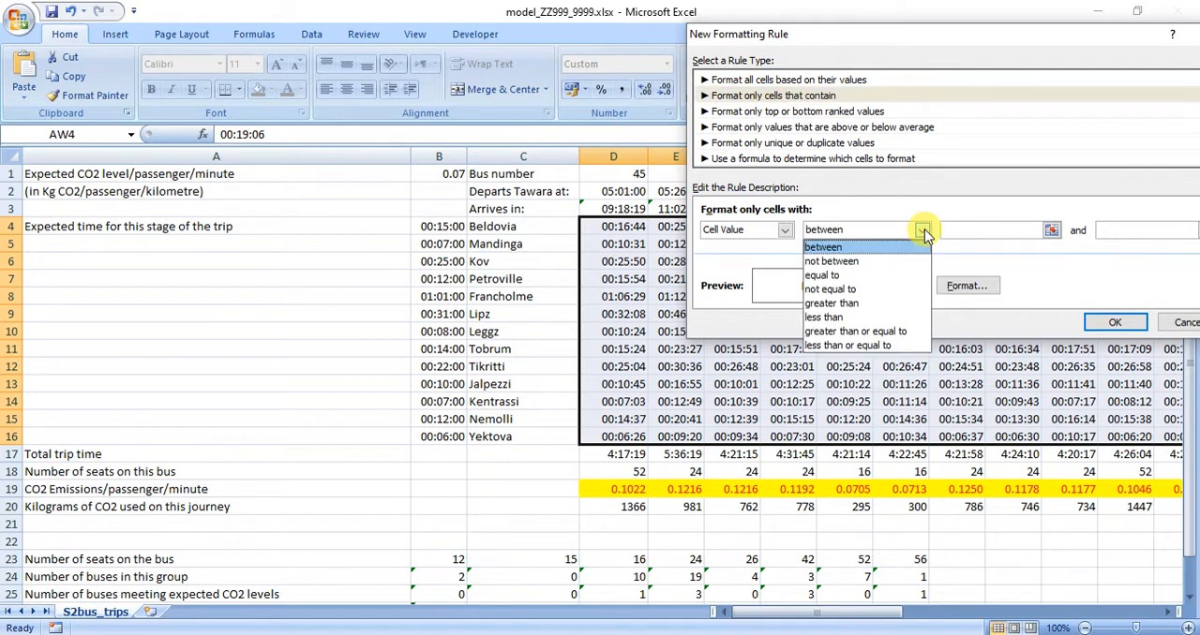
{"action": "left_click", "coordinate": [867, 306]}
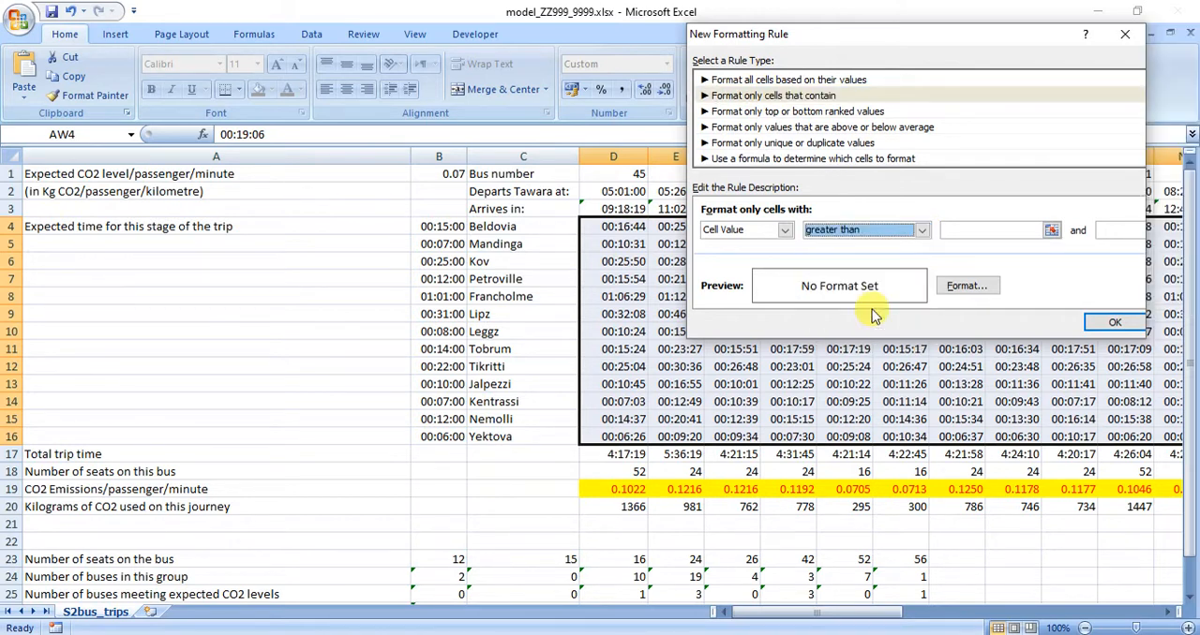
{"action": "left_click", "coordinate": [1022, 230]}
{"action": "left_click", "coordinate": [433, 226]}
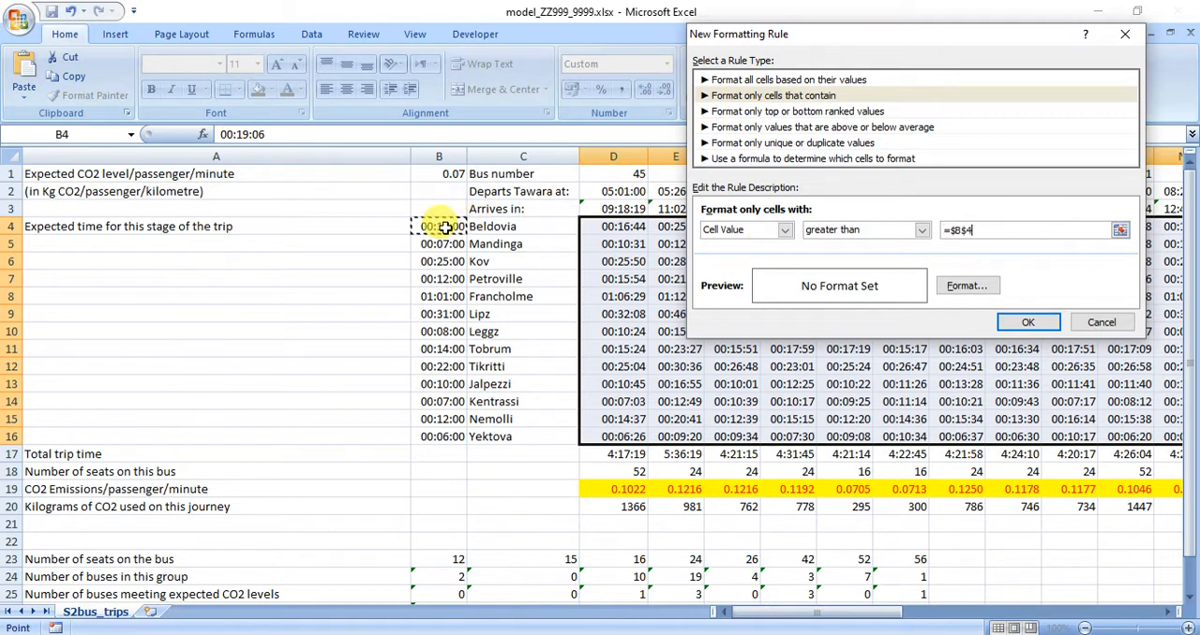
{"action": "left_click", "coordinate": [968, 230]}
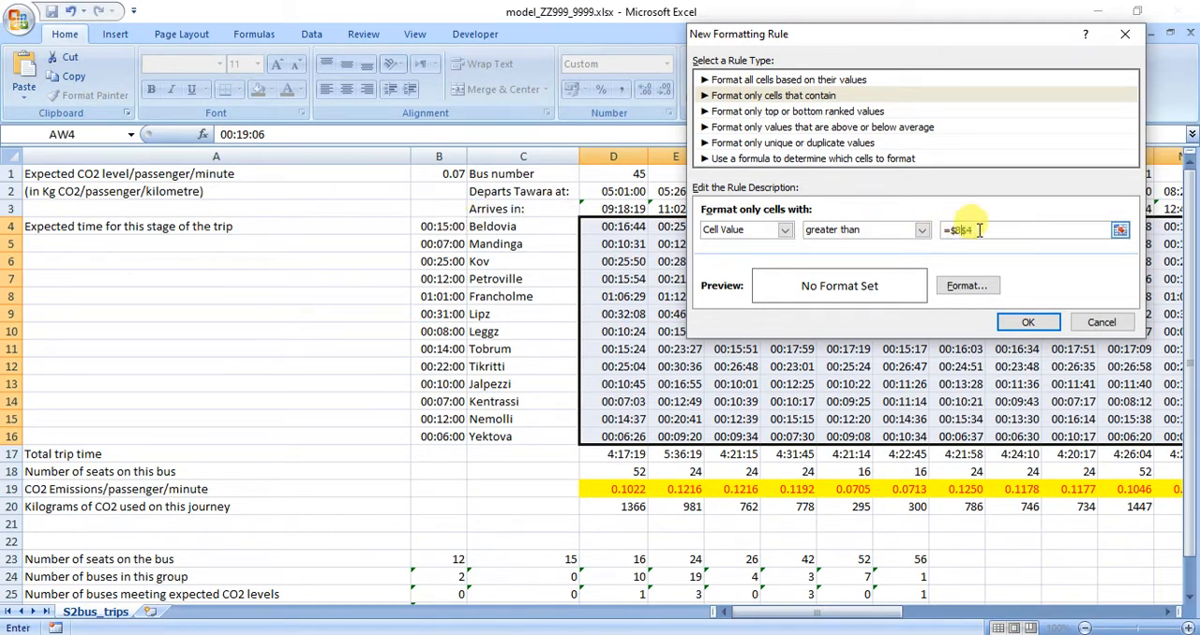
Give the greater-than rule a light orange fill, enable Stop If True for it and apply both rules to the stage times.
{"action": "left_click", "coordinate": [970, 287]}
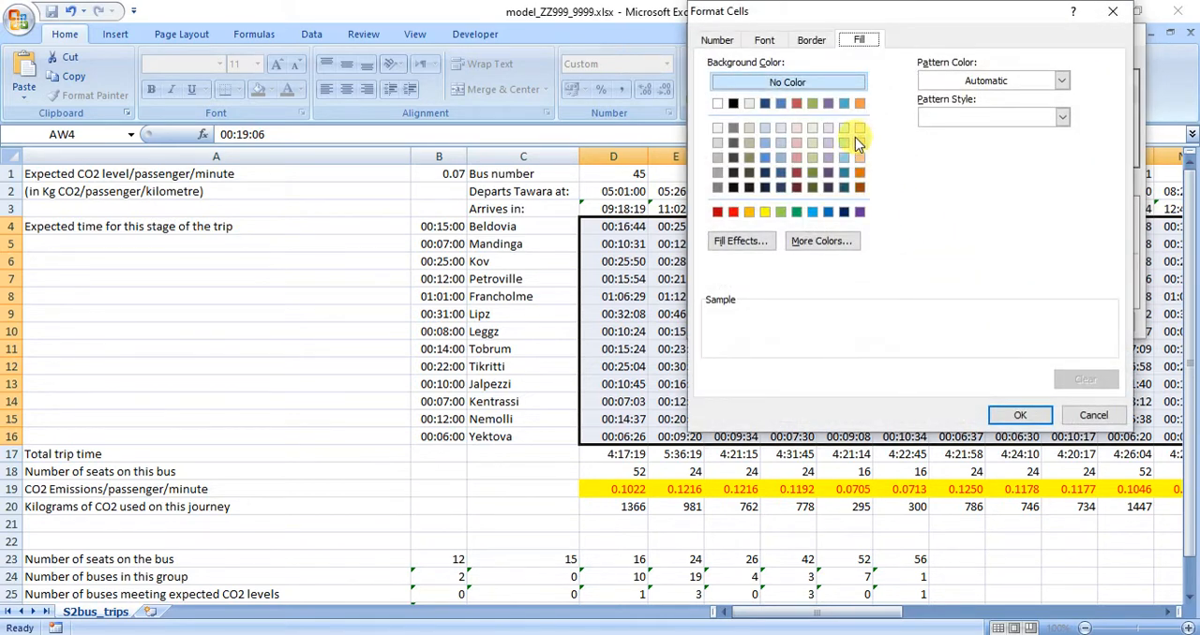
{"action": "left_click", "coordinate": [859, 128]}
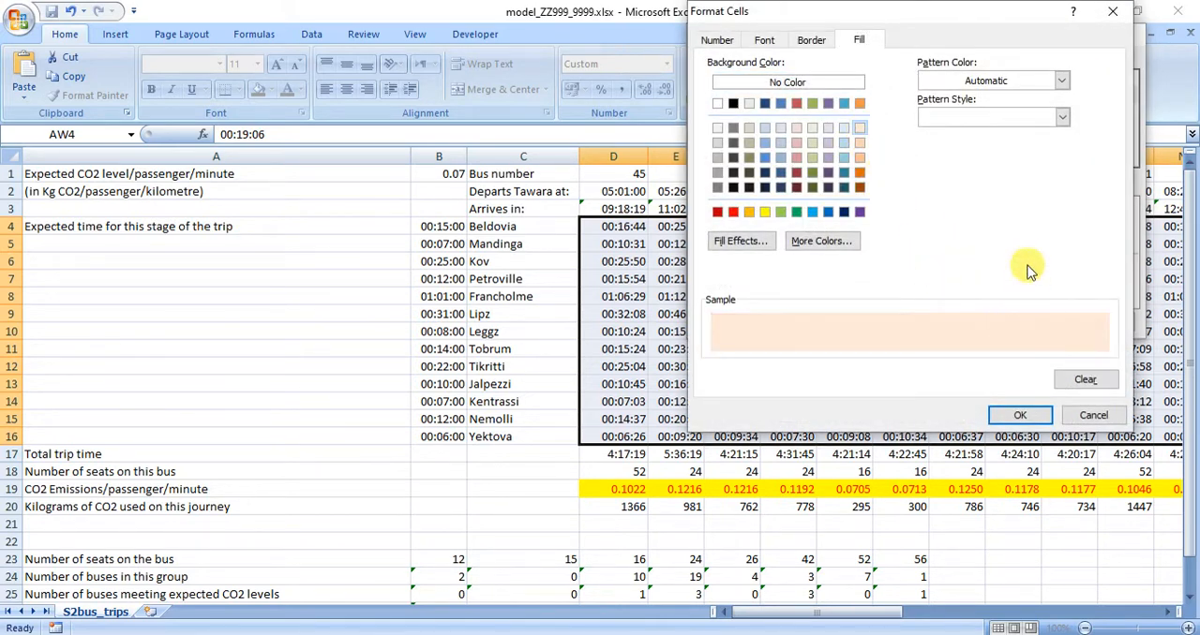
{"action": "left_click", "coordinate": [1019, 415]}
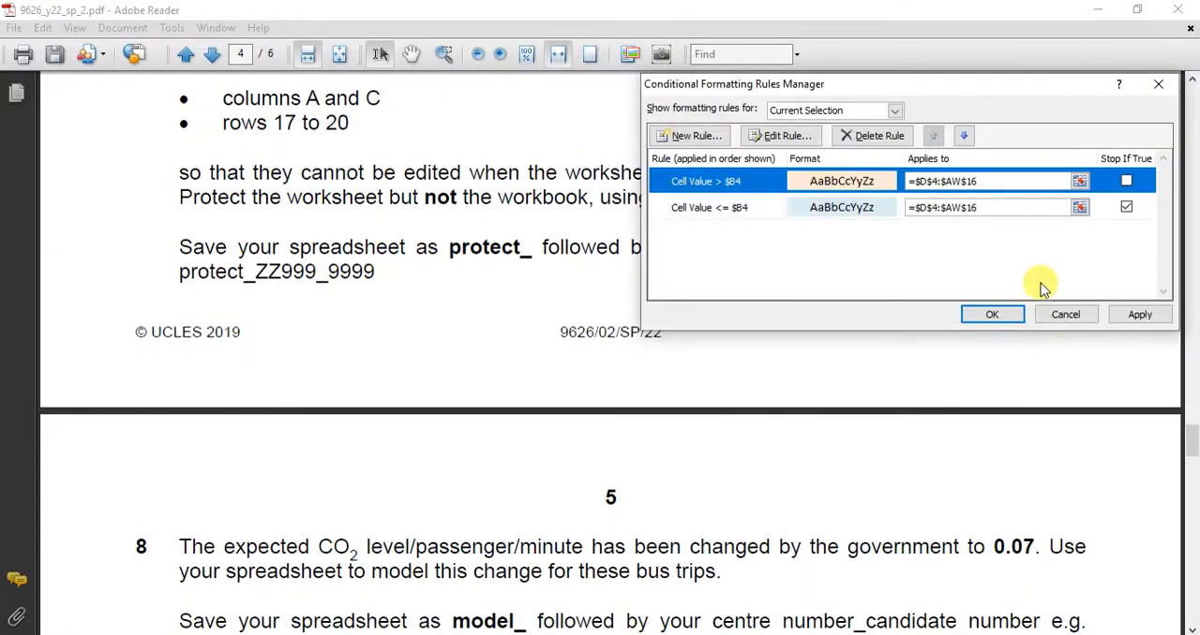
{"action": "left_click", "coordinate": [1125, 181]}
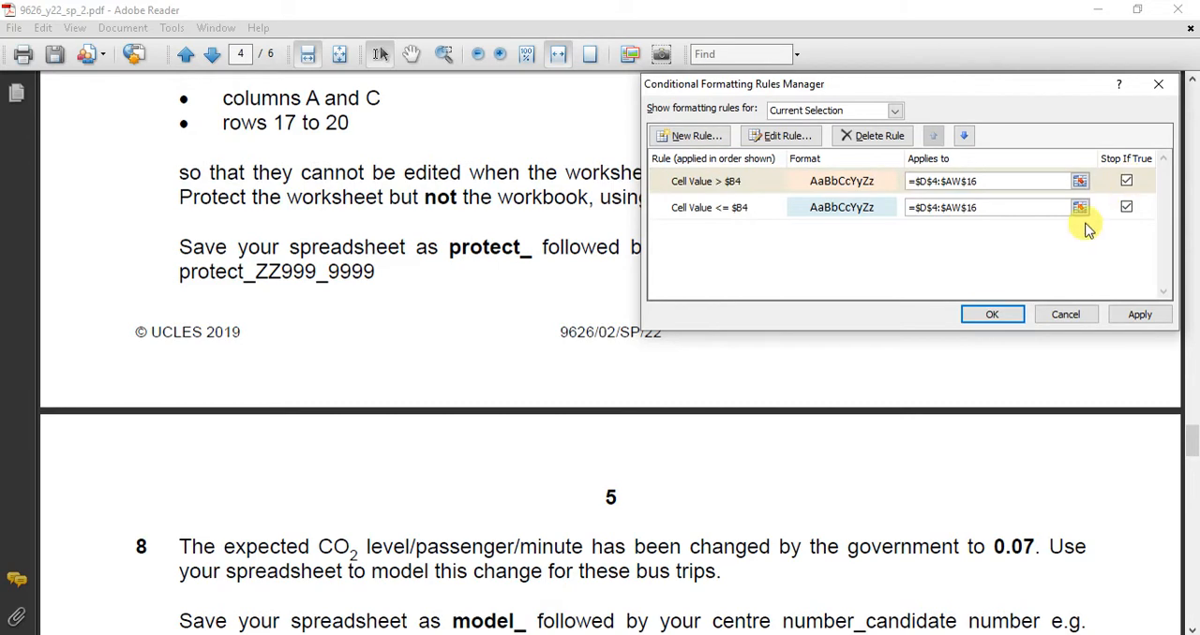
{"action": "left_click", "coordinate": [993, 315]}
Check the colouring of the stage times across all bus columns up to the LATE column, and save the workbook.
{"action": "left_click", "coordinate": [845, 313]}
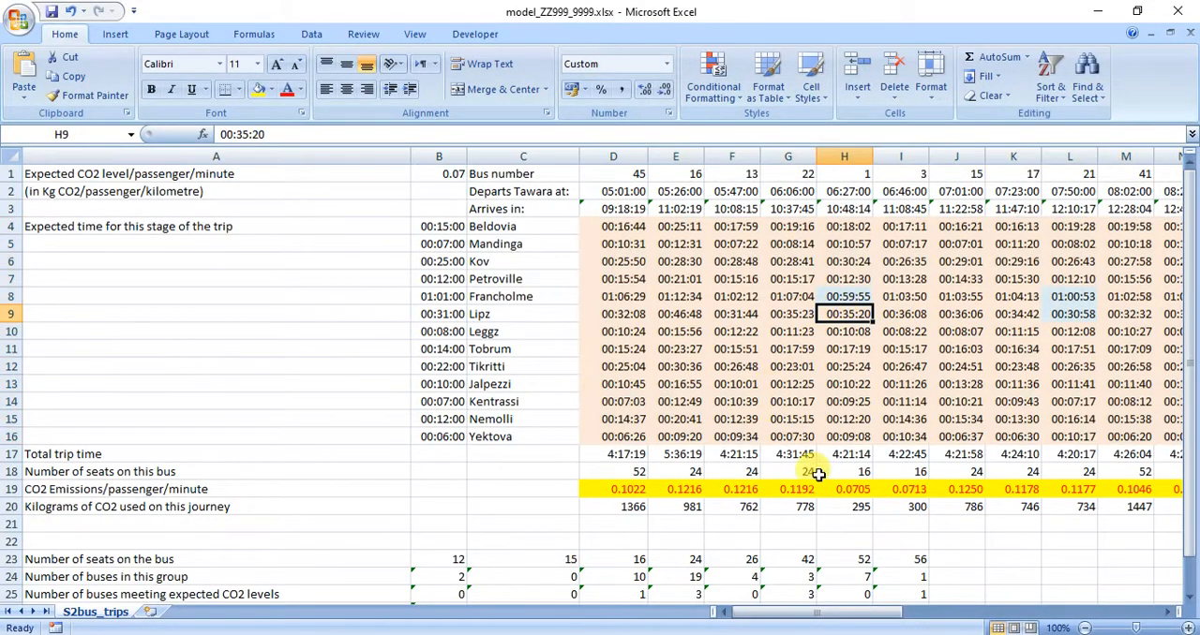
{"action": "left_click_drag", "start_coordinate": [881, 616], "coordinate": [1136, 585]}
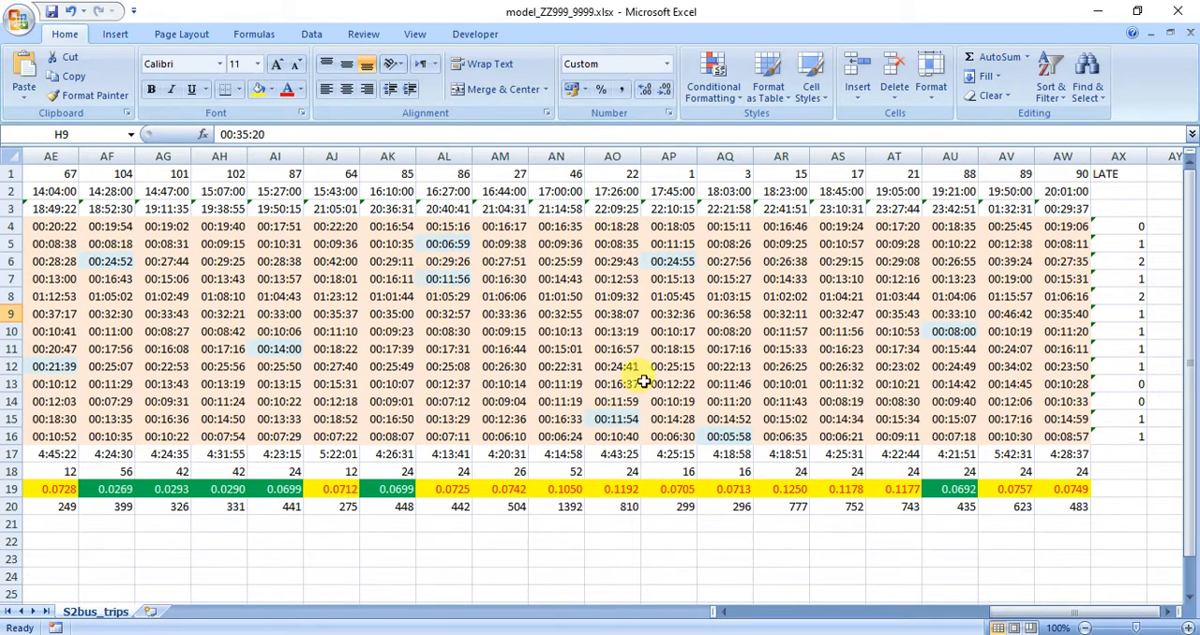
{"action": "left_click", "coordinate": [671, 348]}
{"action": "left_click_drag", "start_coordinate": [1069, 613], "coordinate": [798, 616]}
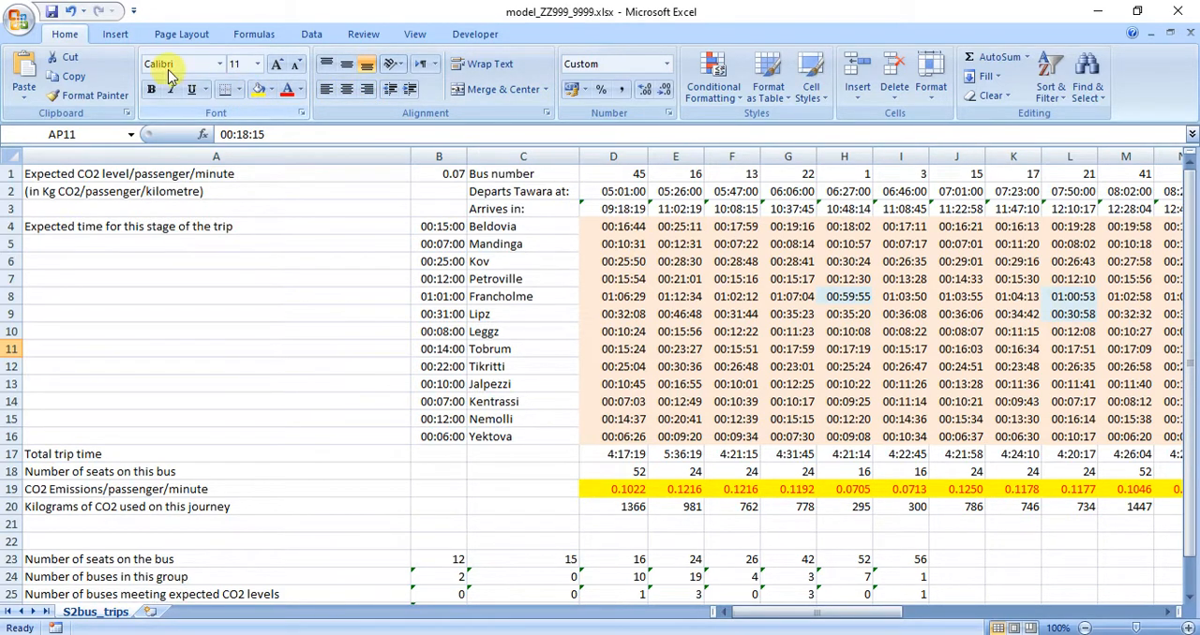
{"action": "left_click", "coordinate": [48, 16]}
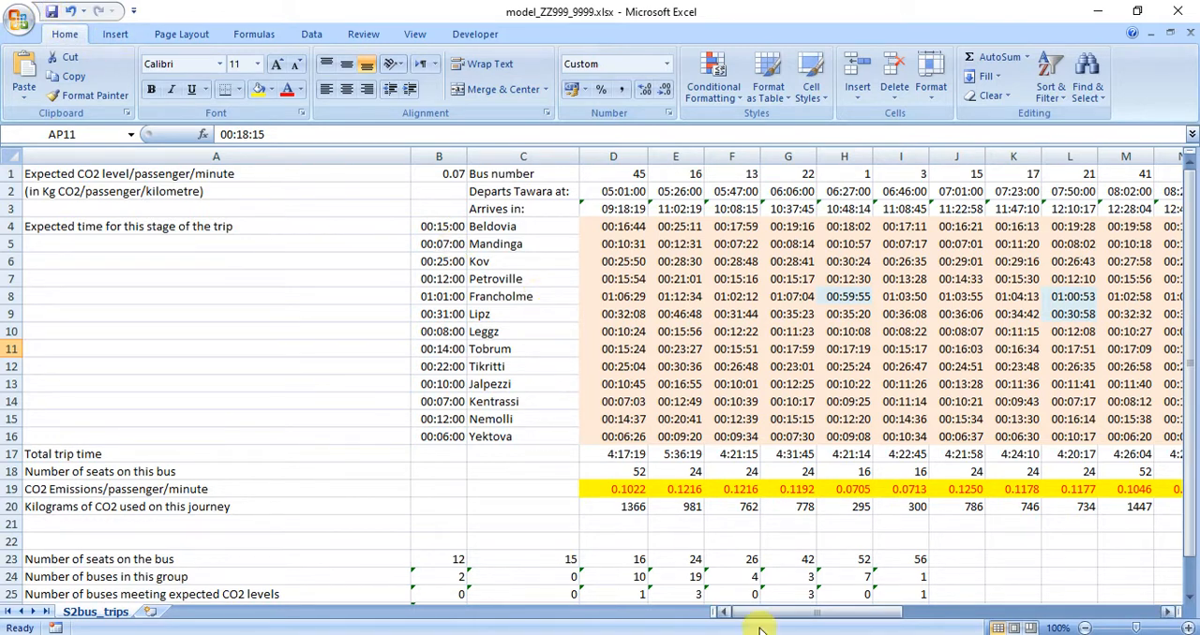